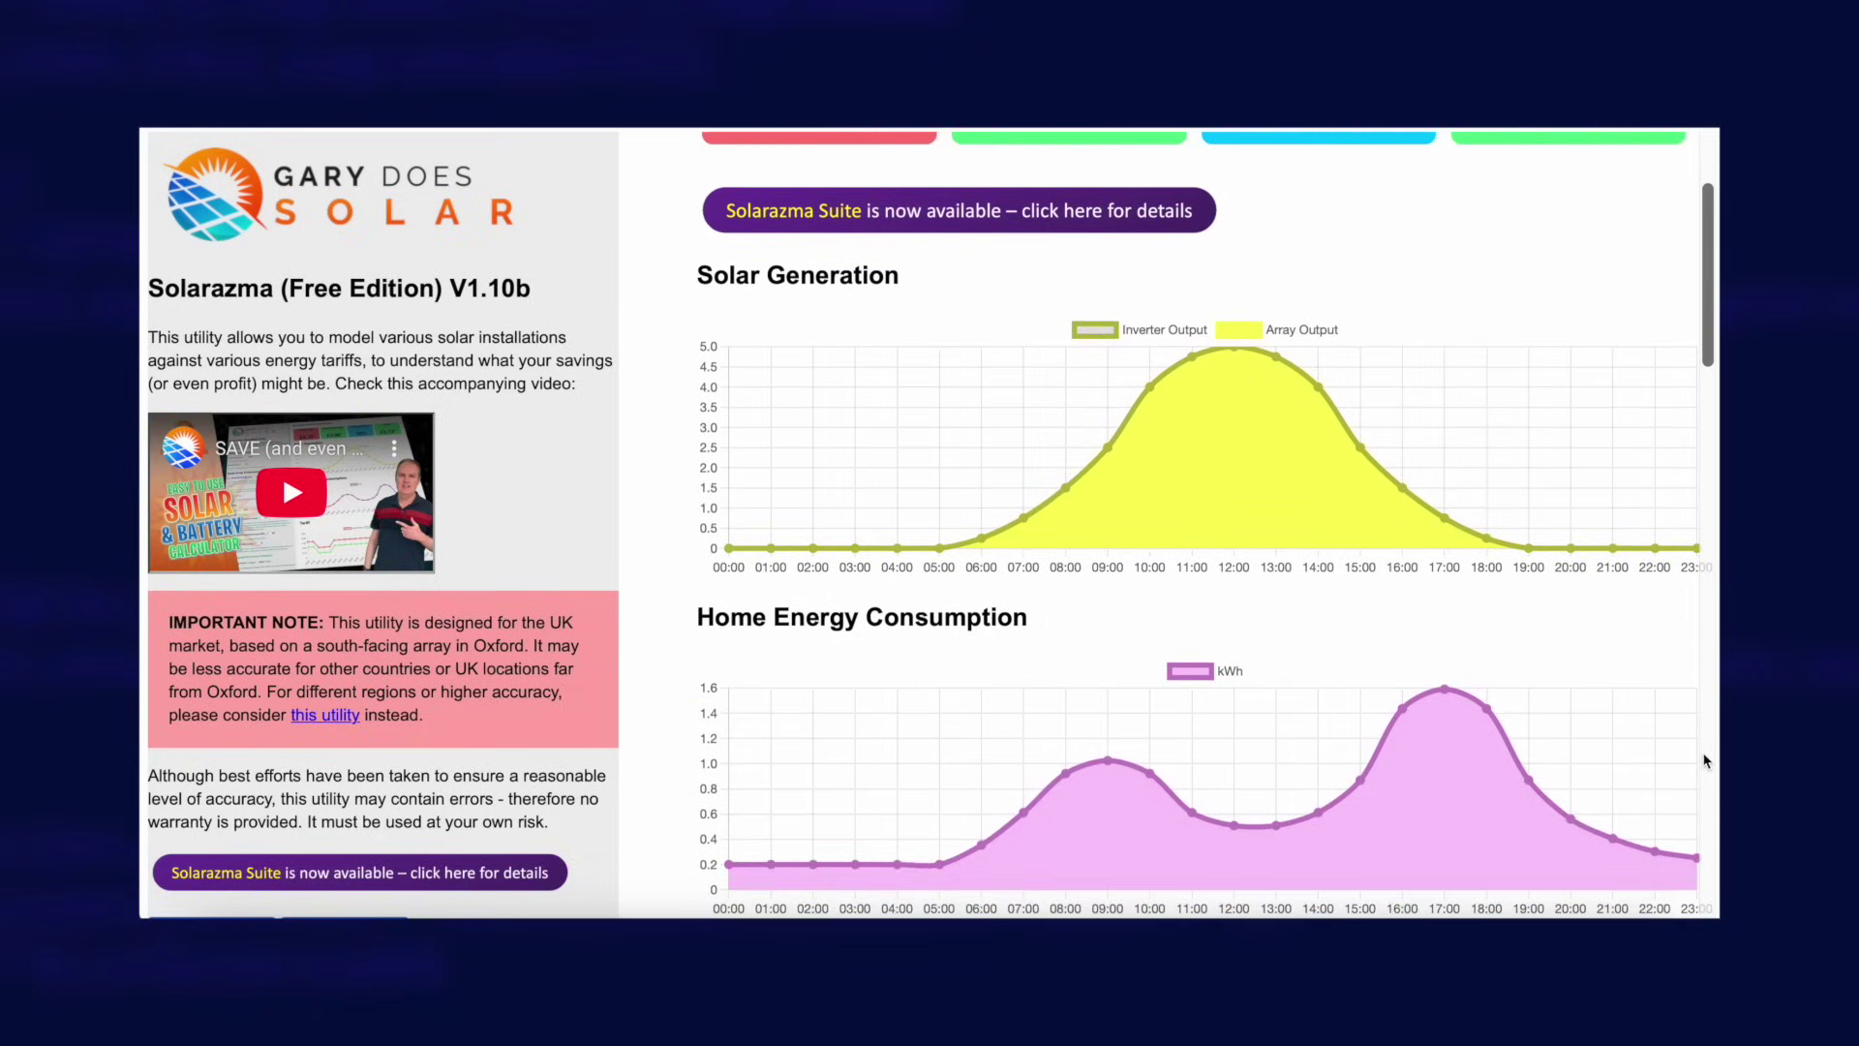
- Scroll down the Solarazma Suite page to its utility list showing Solar Forecast and Agile Rates
scroll(1706, 761, down, 3)
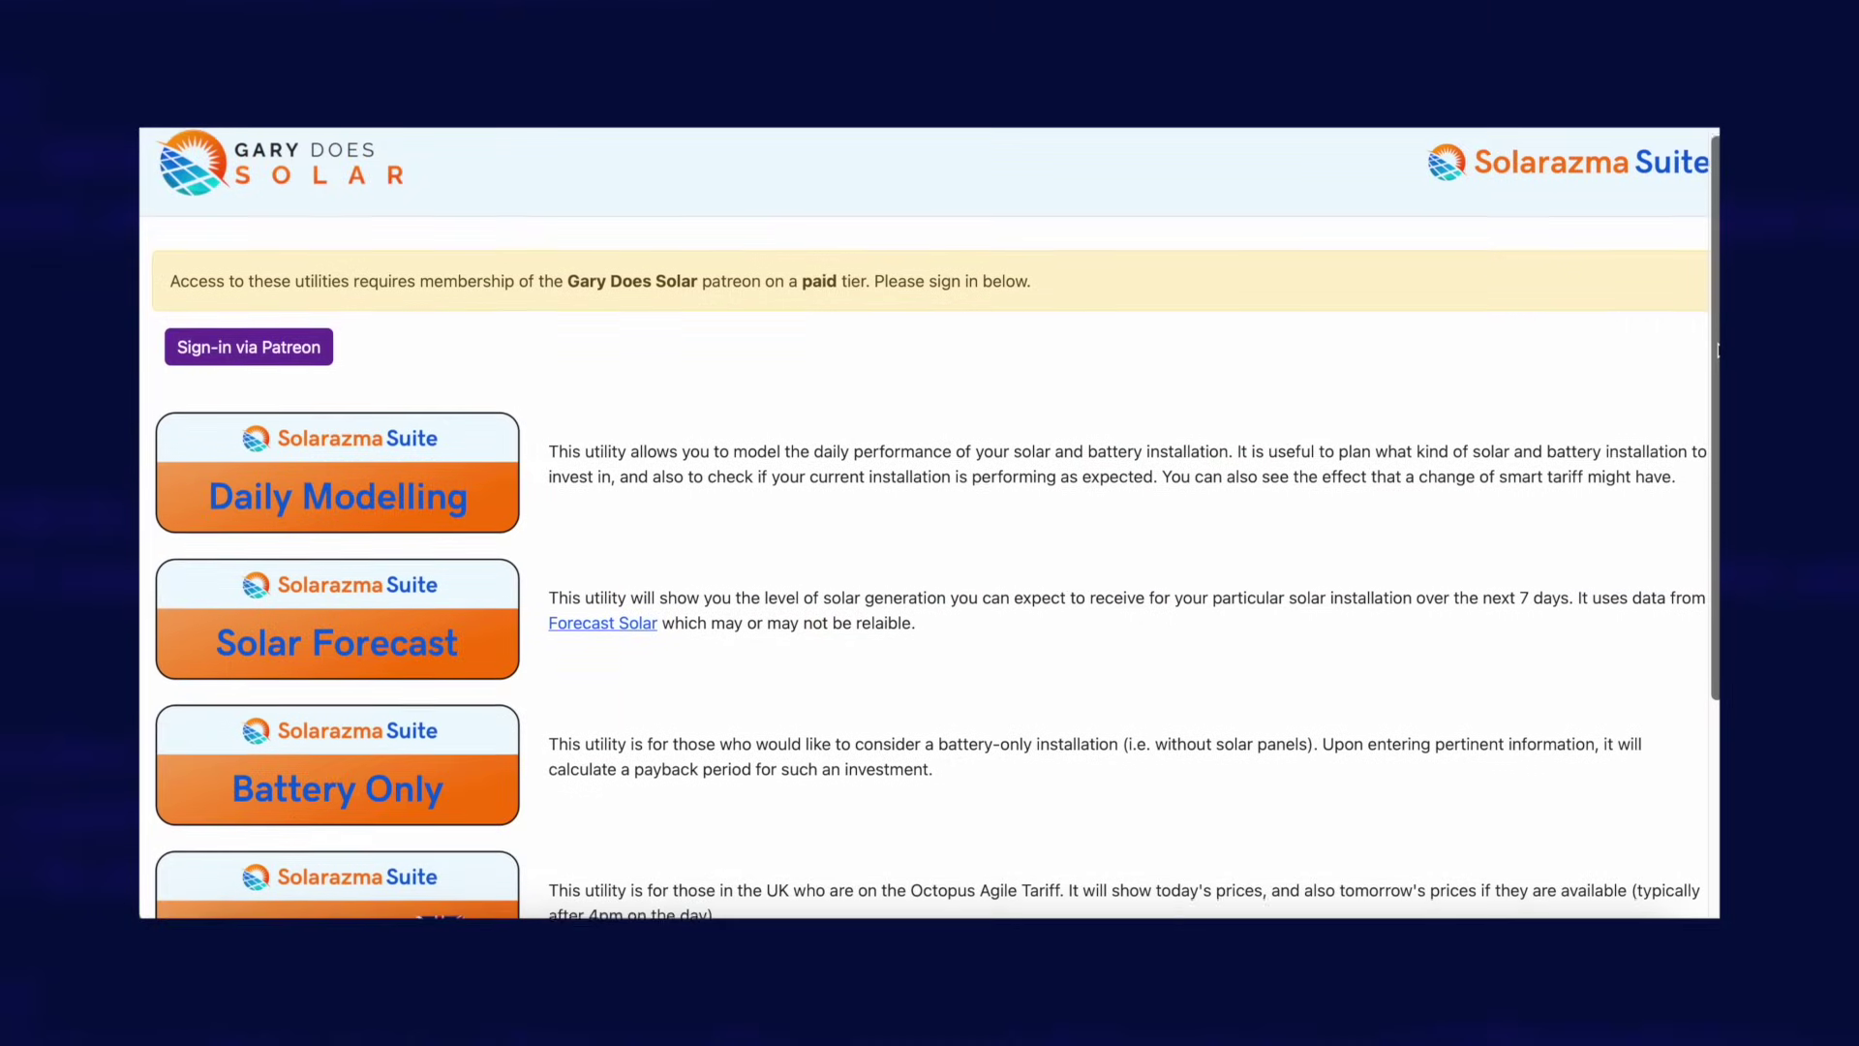
scroll(1706, 761, down, 2)
scroll(1706, 761, down, 2)
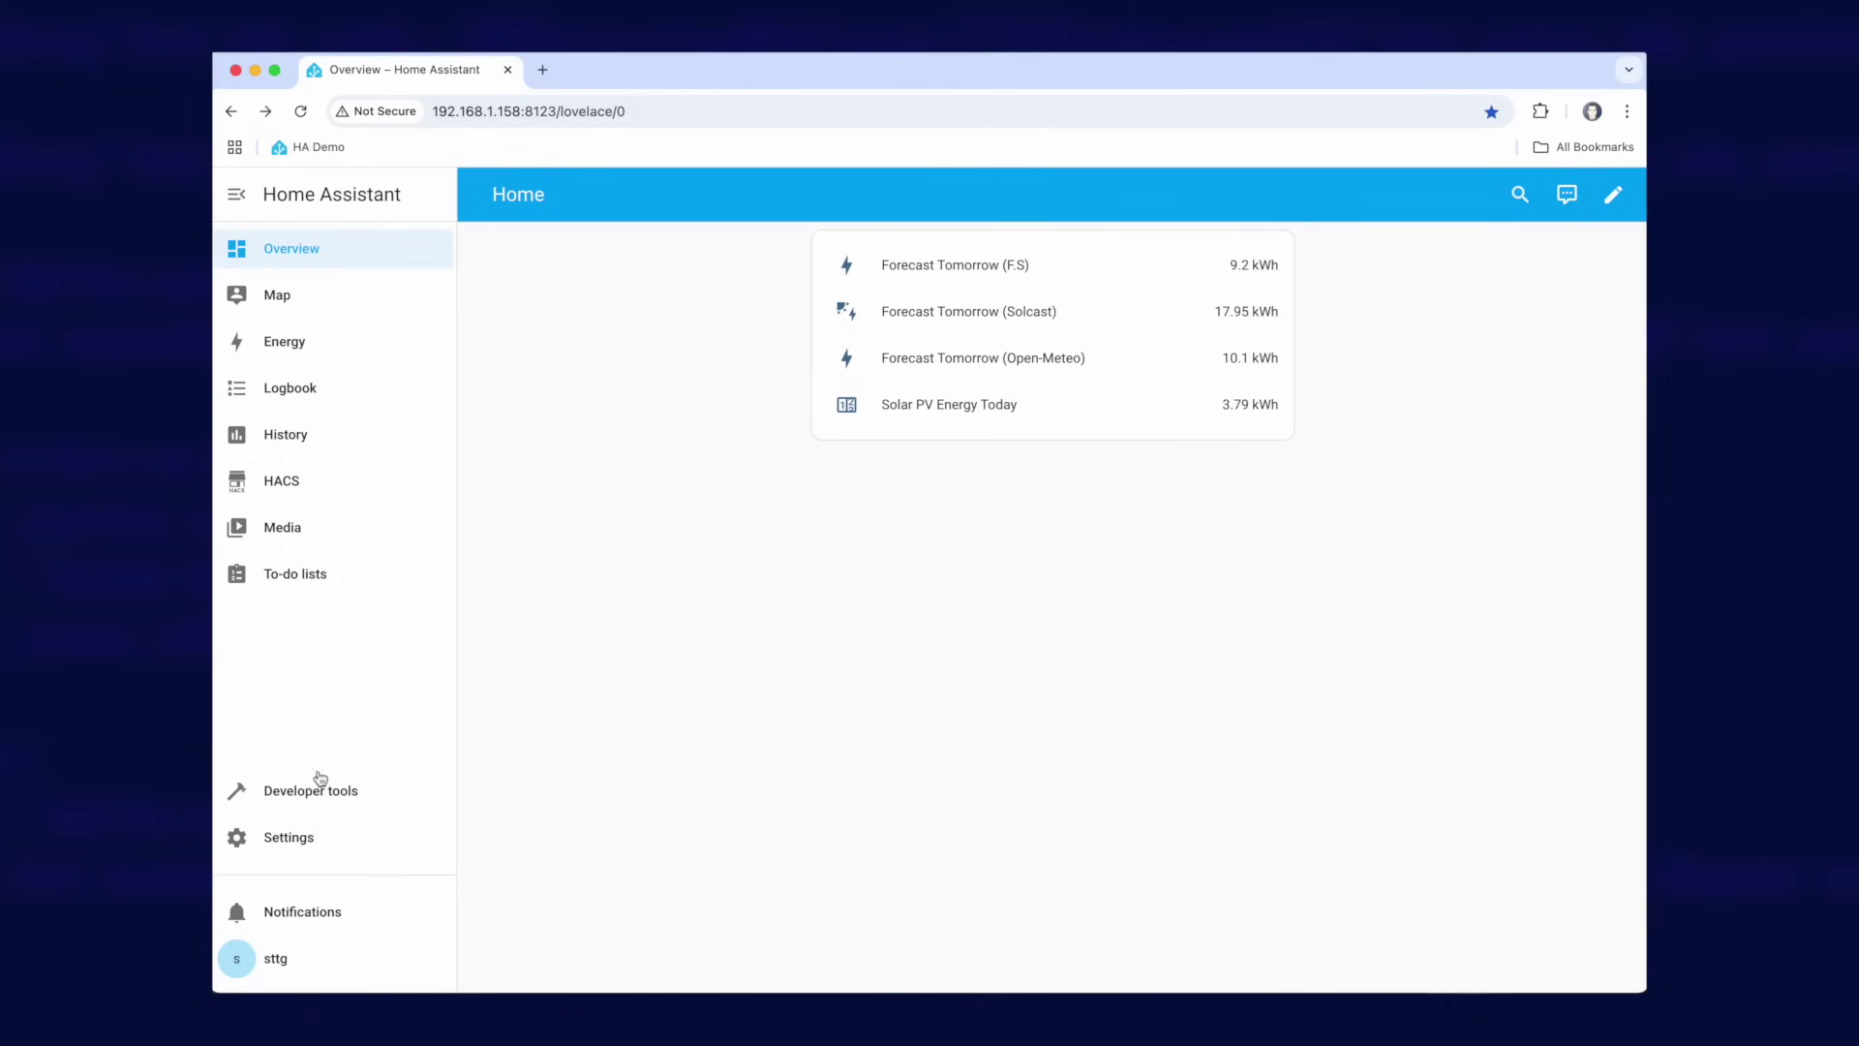
- Browse the installed integrations in Devices & services, including Forecast.Solar, Solcast PV Forecast and Open-Meteo
click(294, 846)
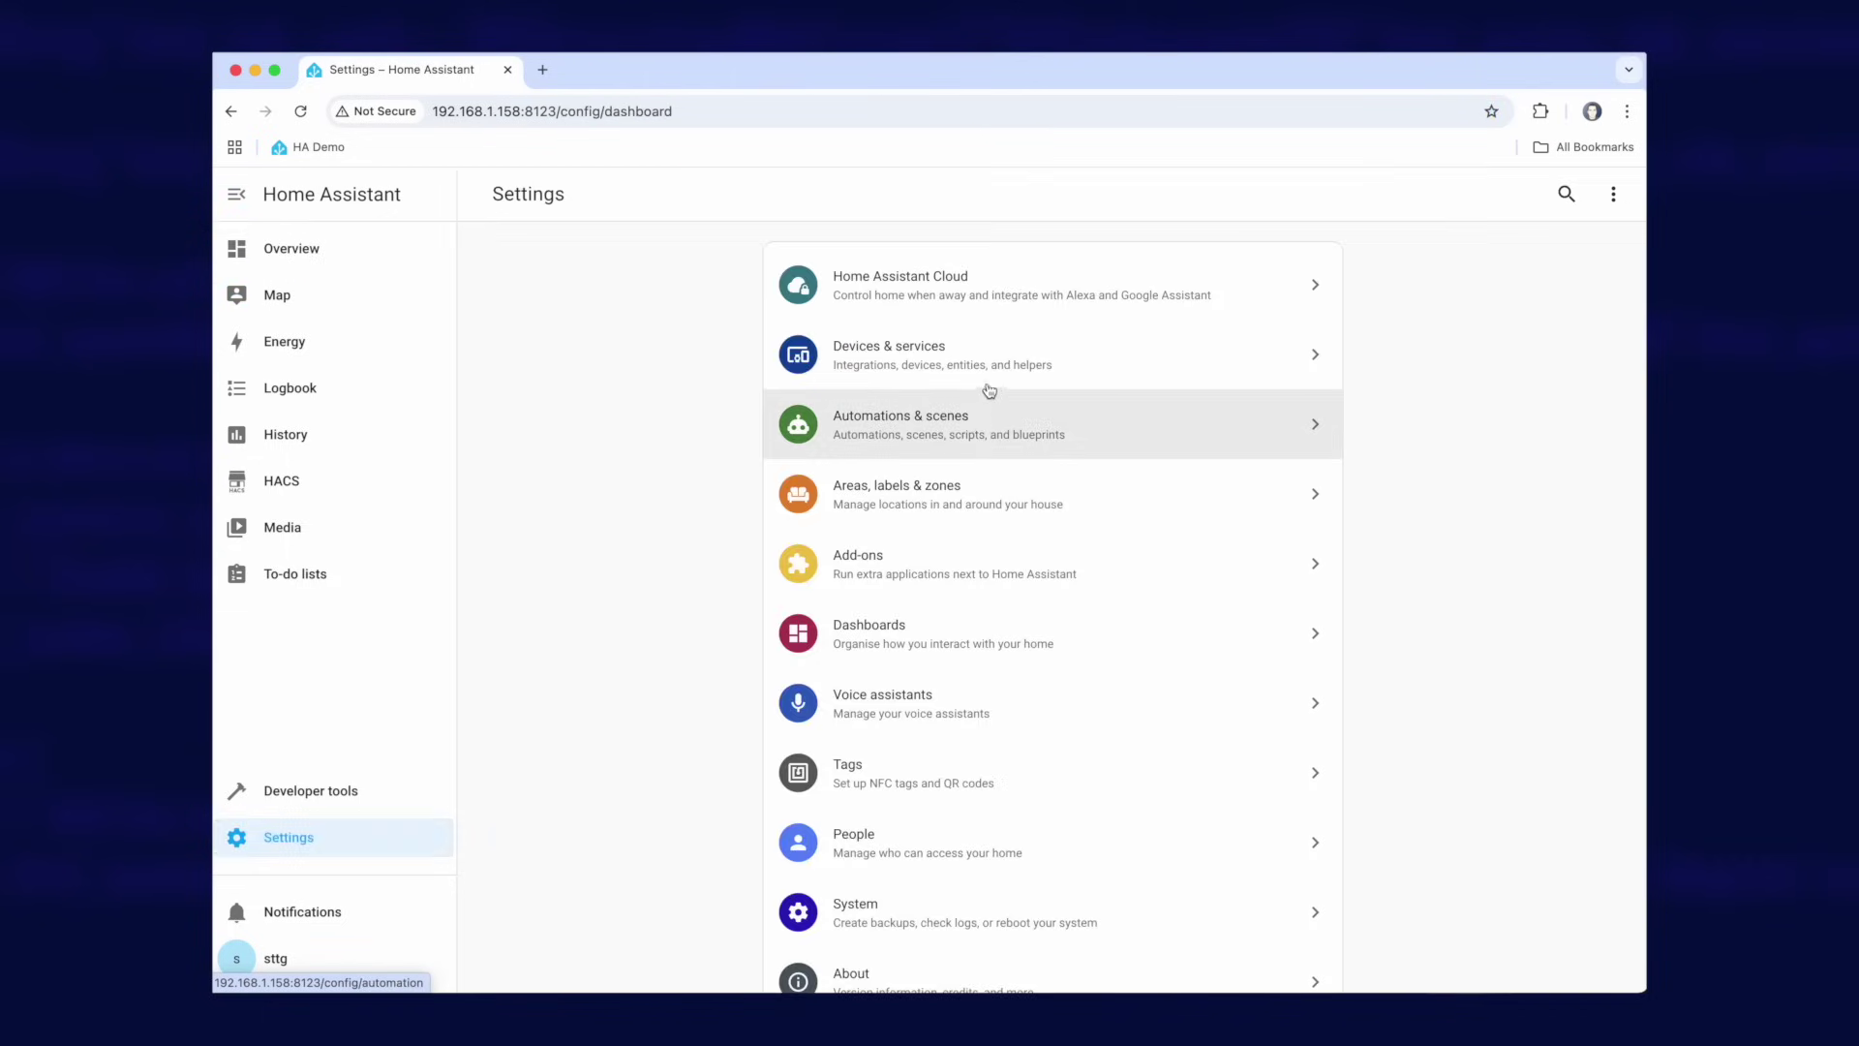
click(910, 373)
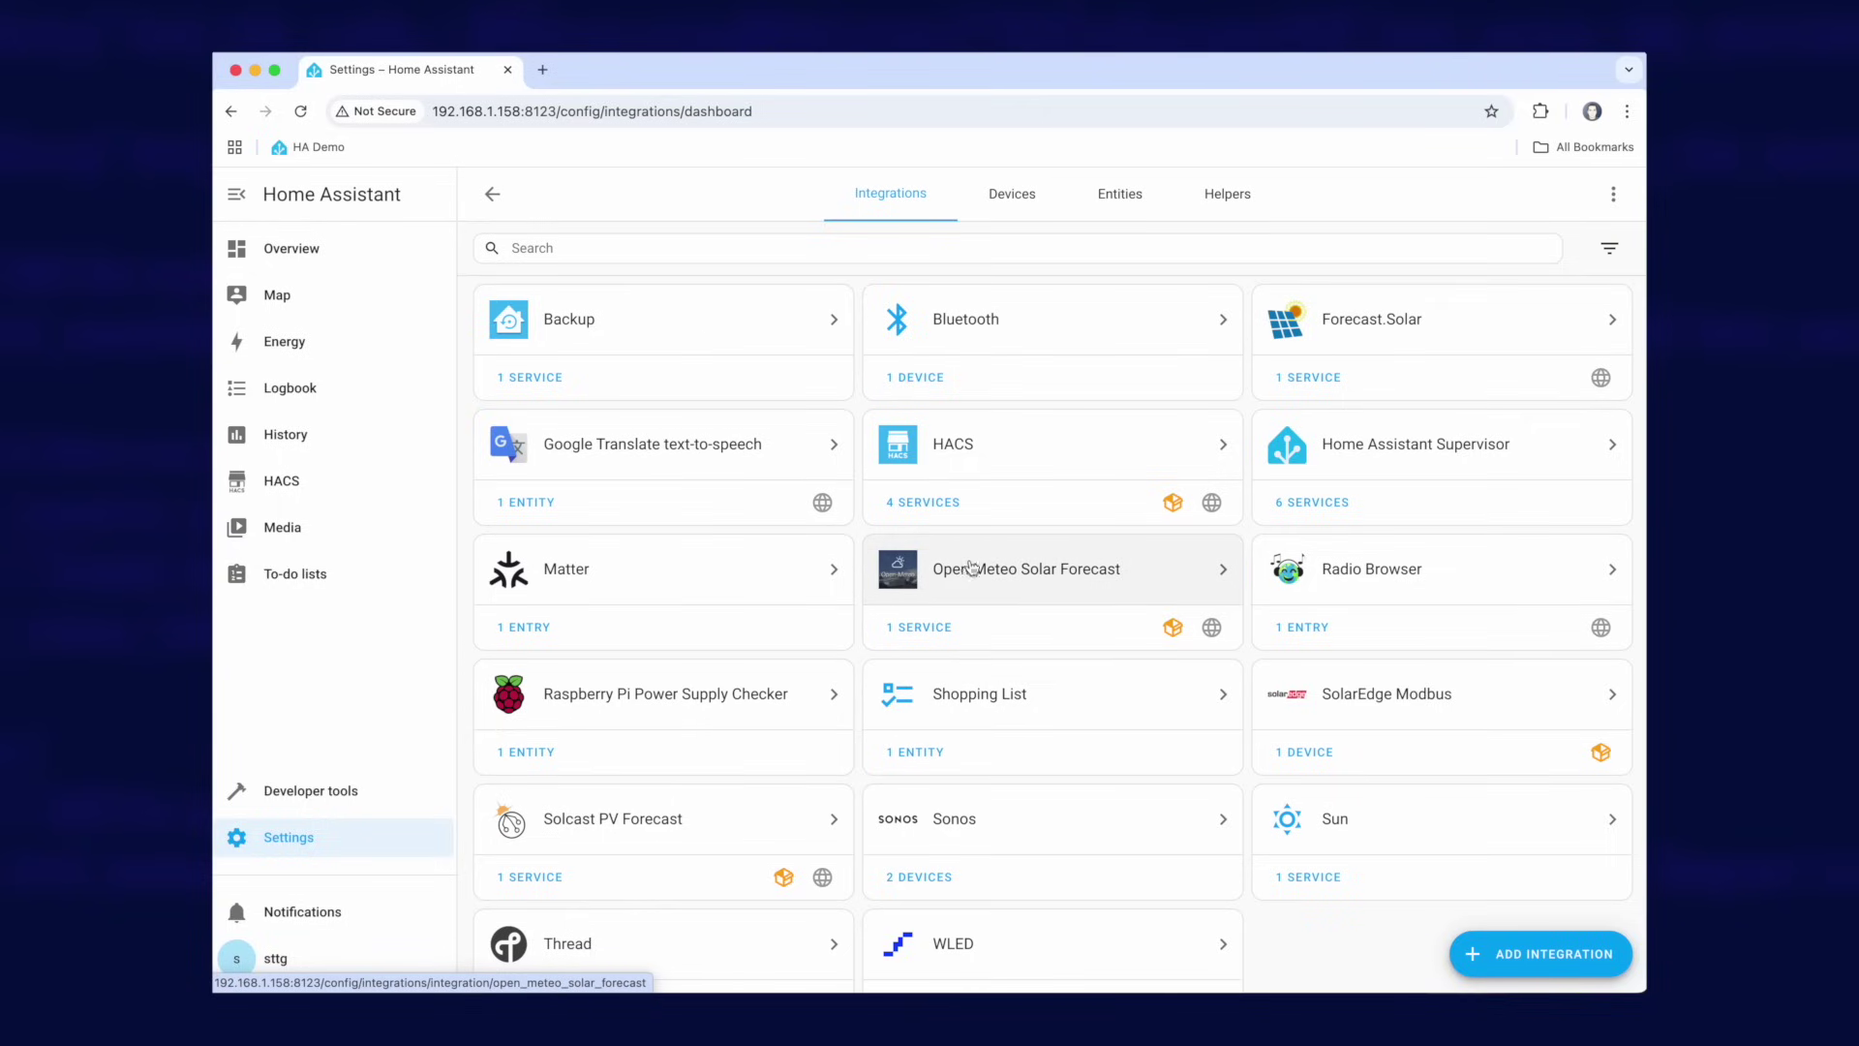
scroll(972, 569, down, 2)
scroll(969, 573, up, 1)
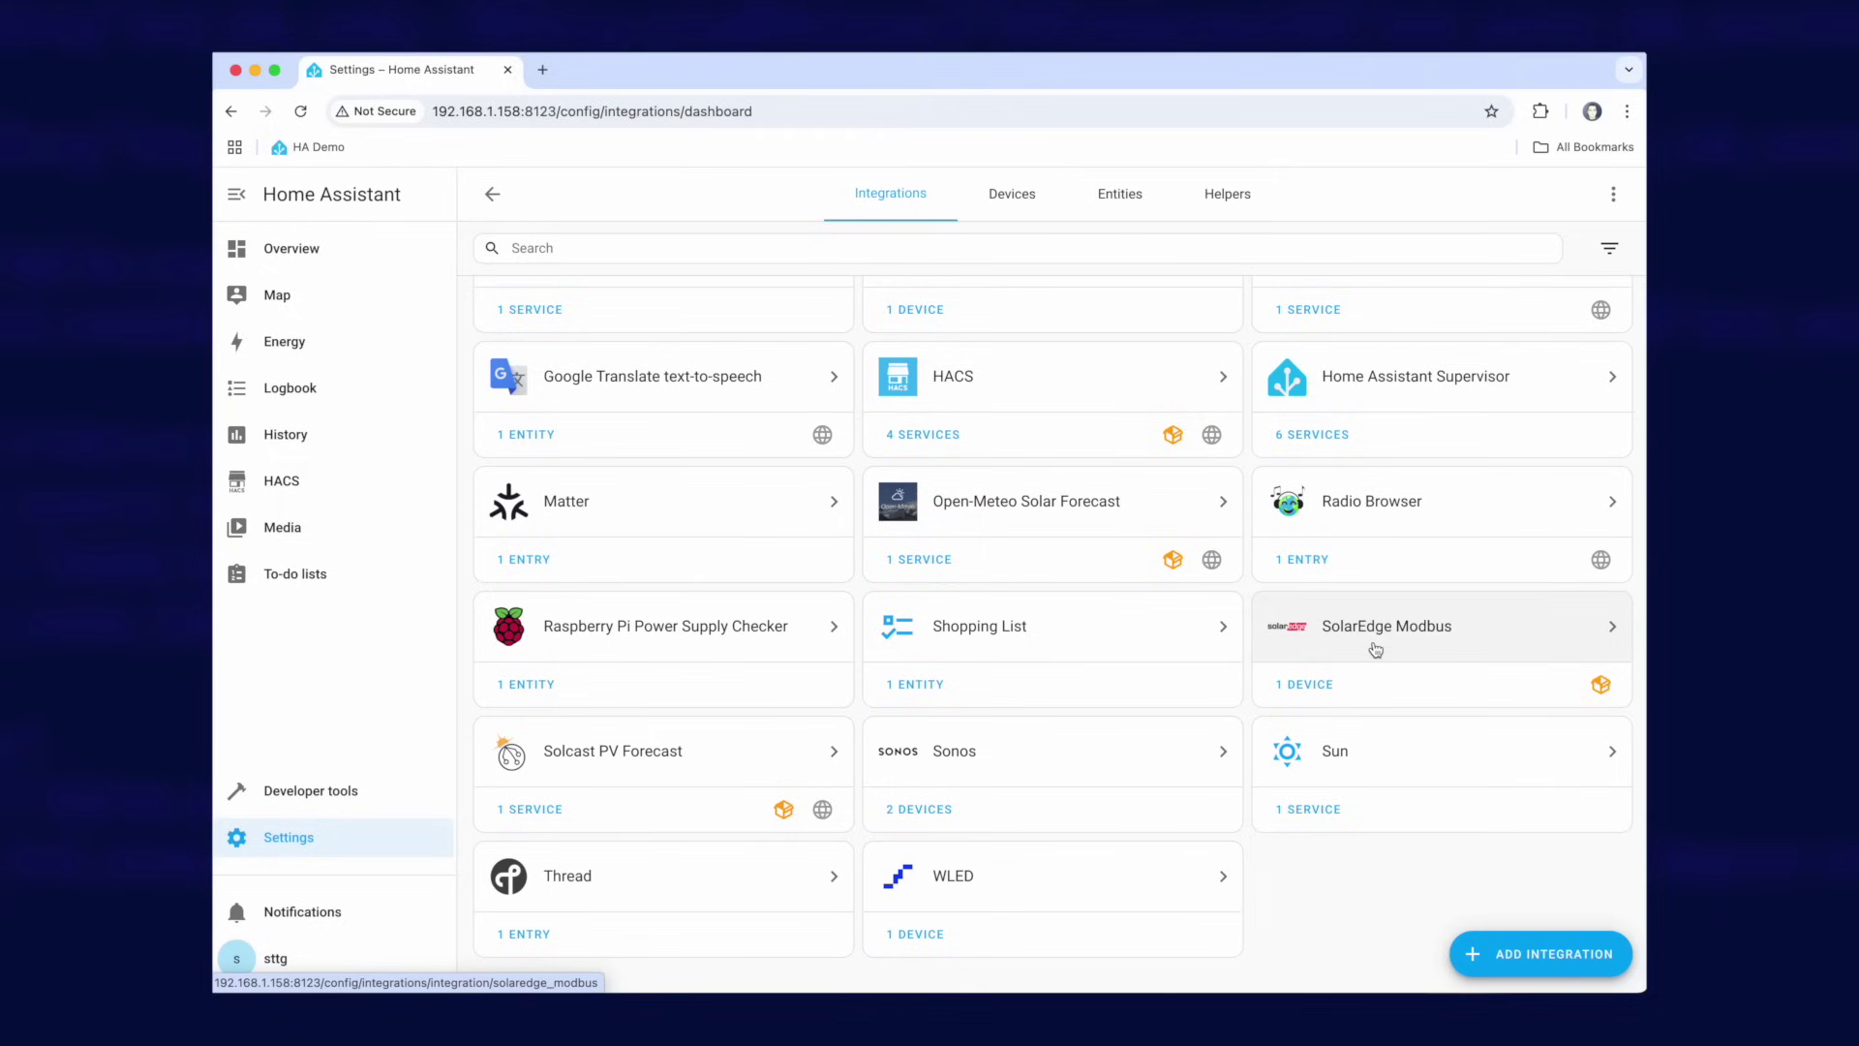
scroll(1374, 643, up, 2)
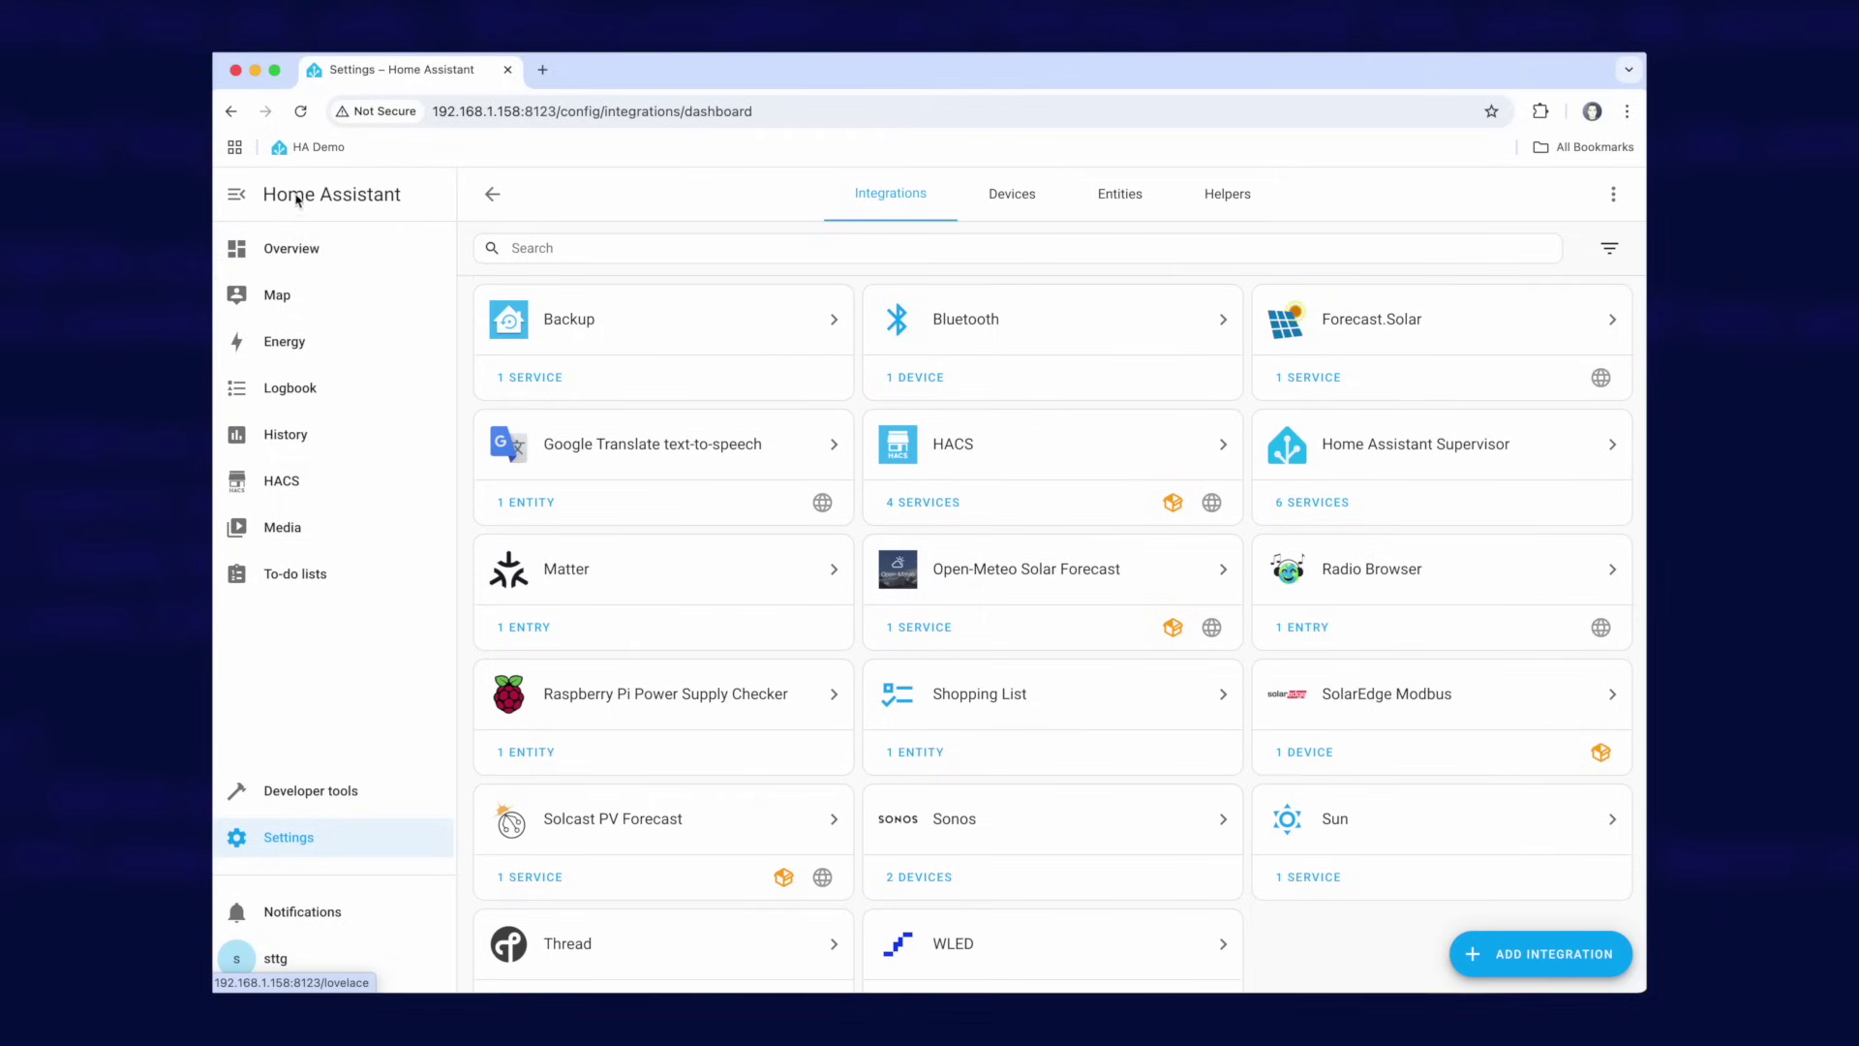
- Inspect Solar PV Energy Today's sensor settings and its utility meter options
click(293, 254)
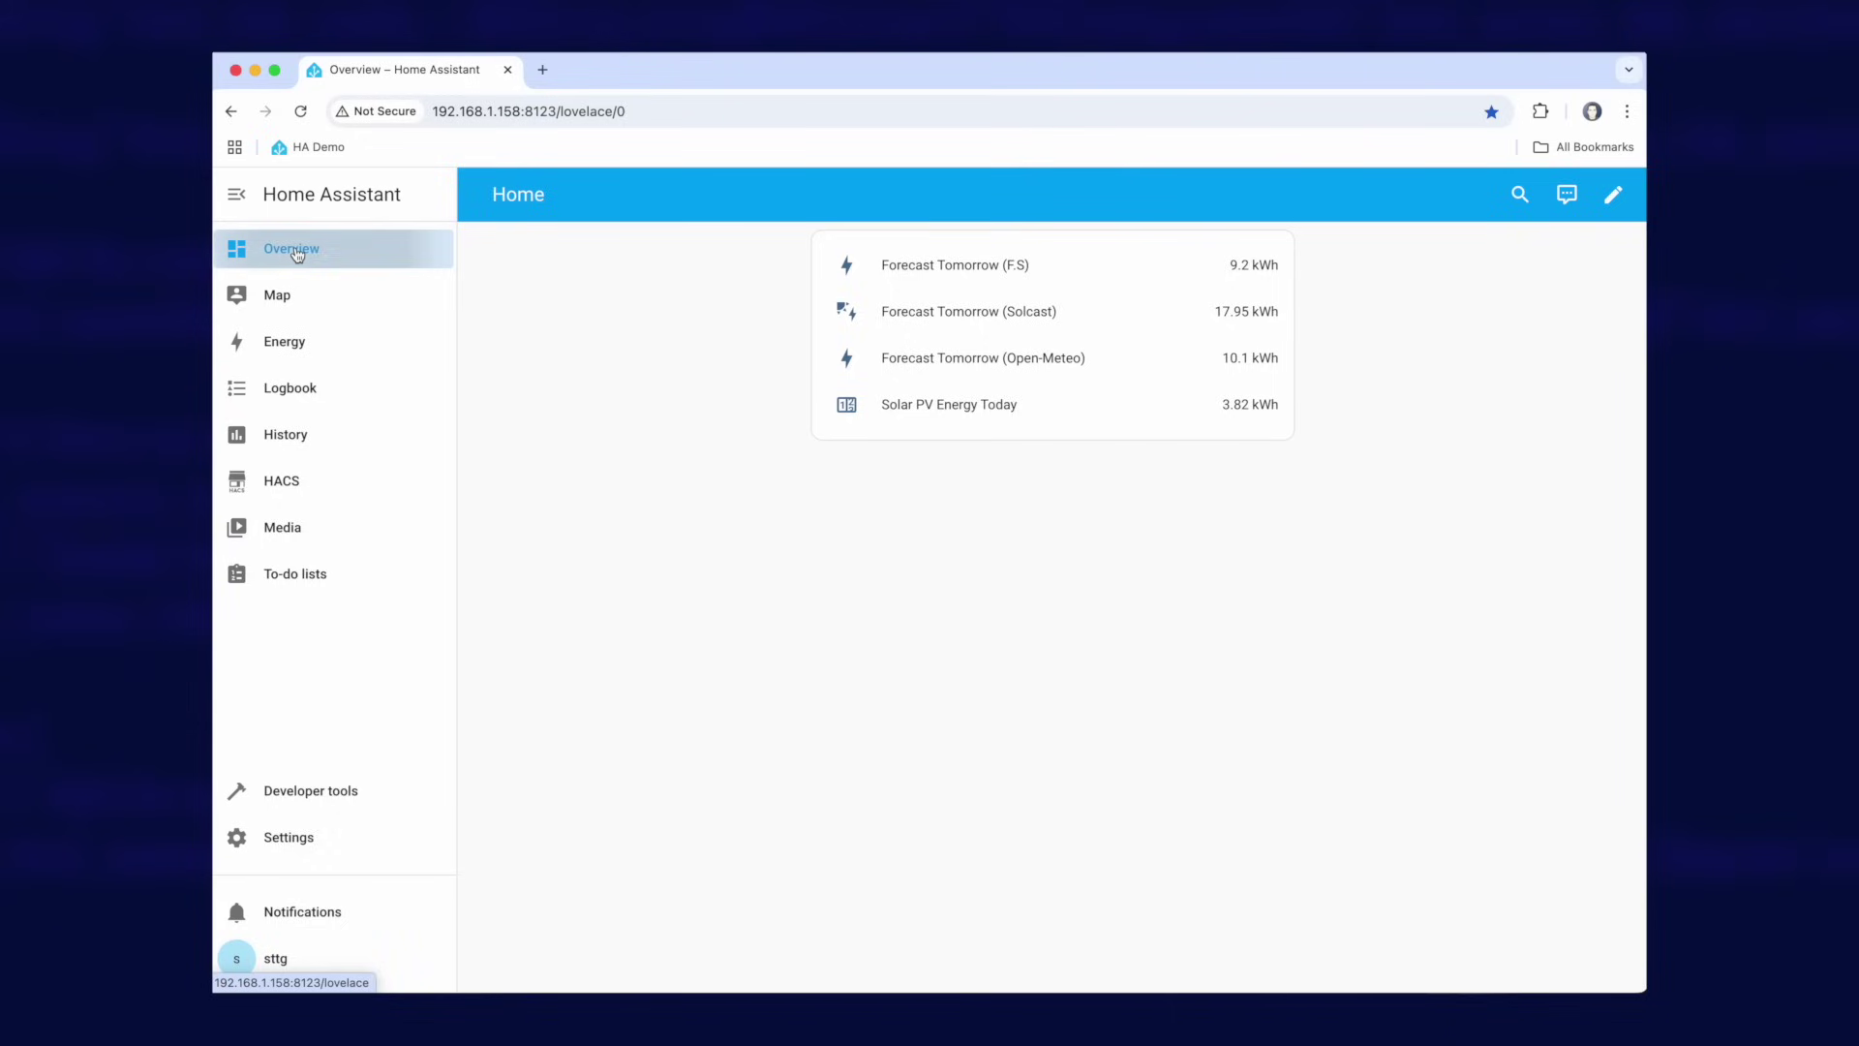
click(925, 414)
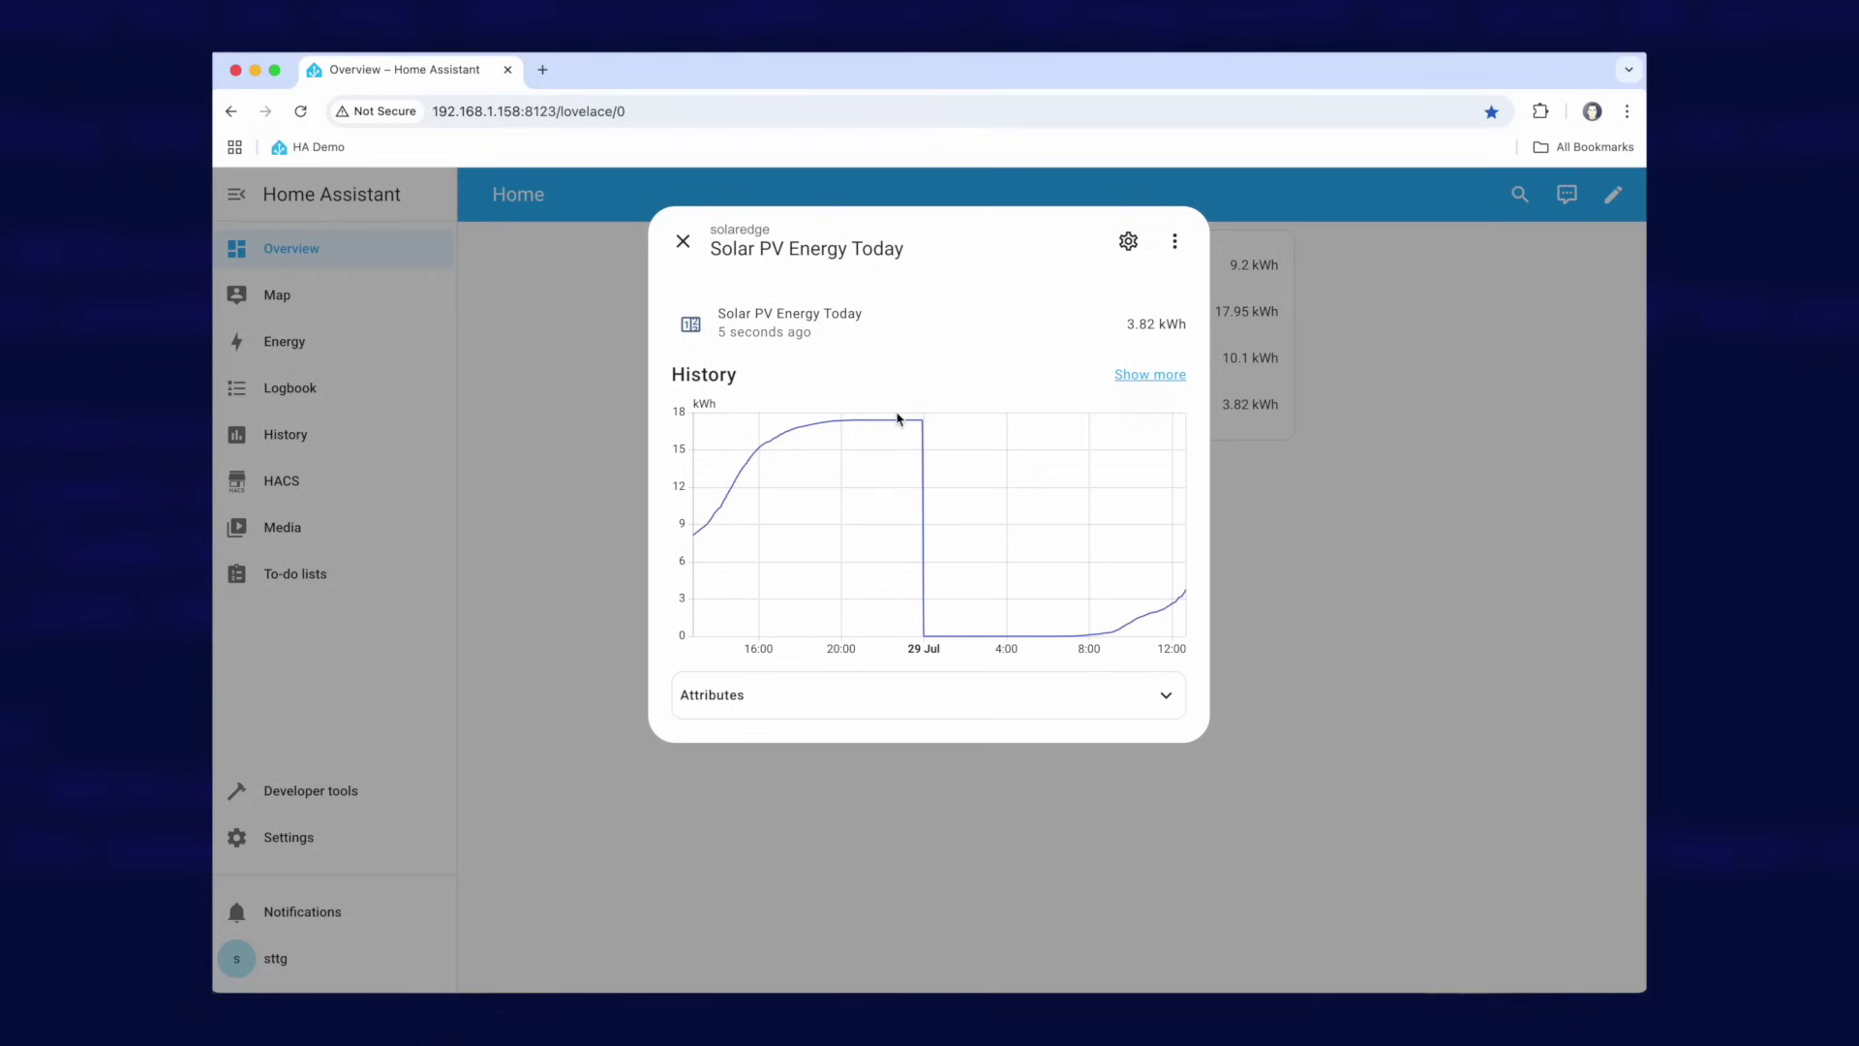
click(1131, 244)
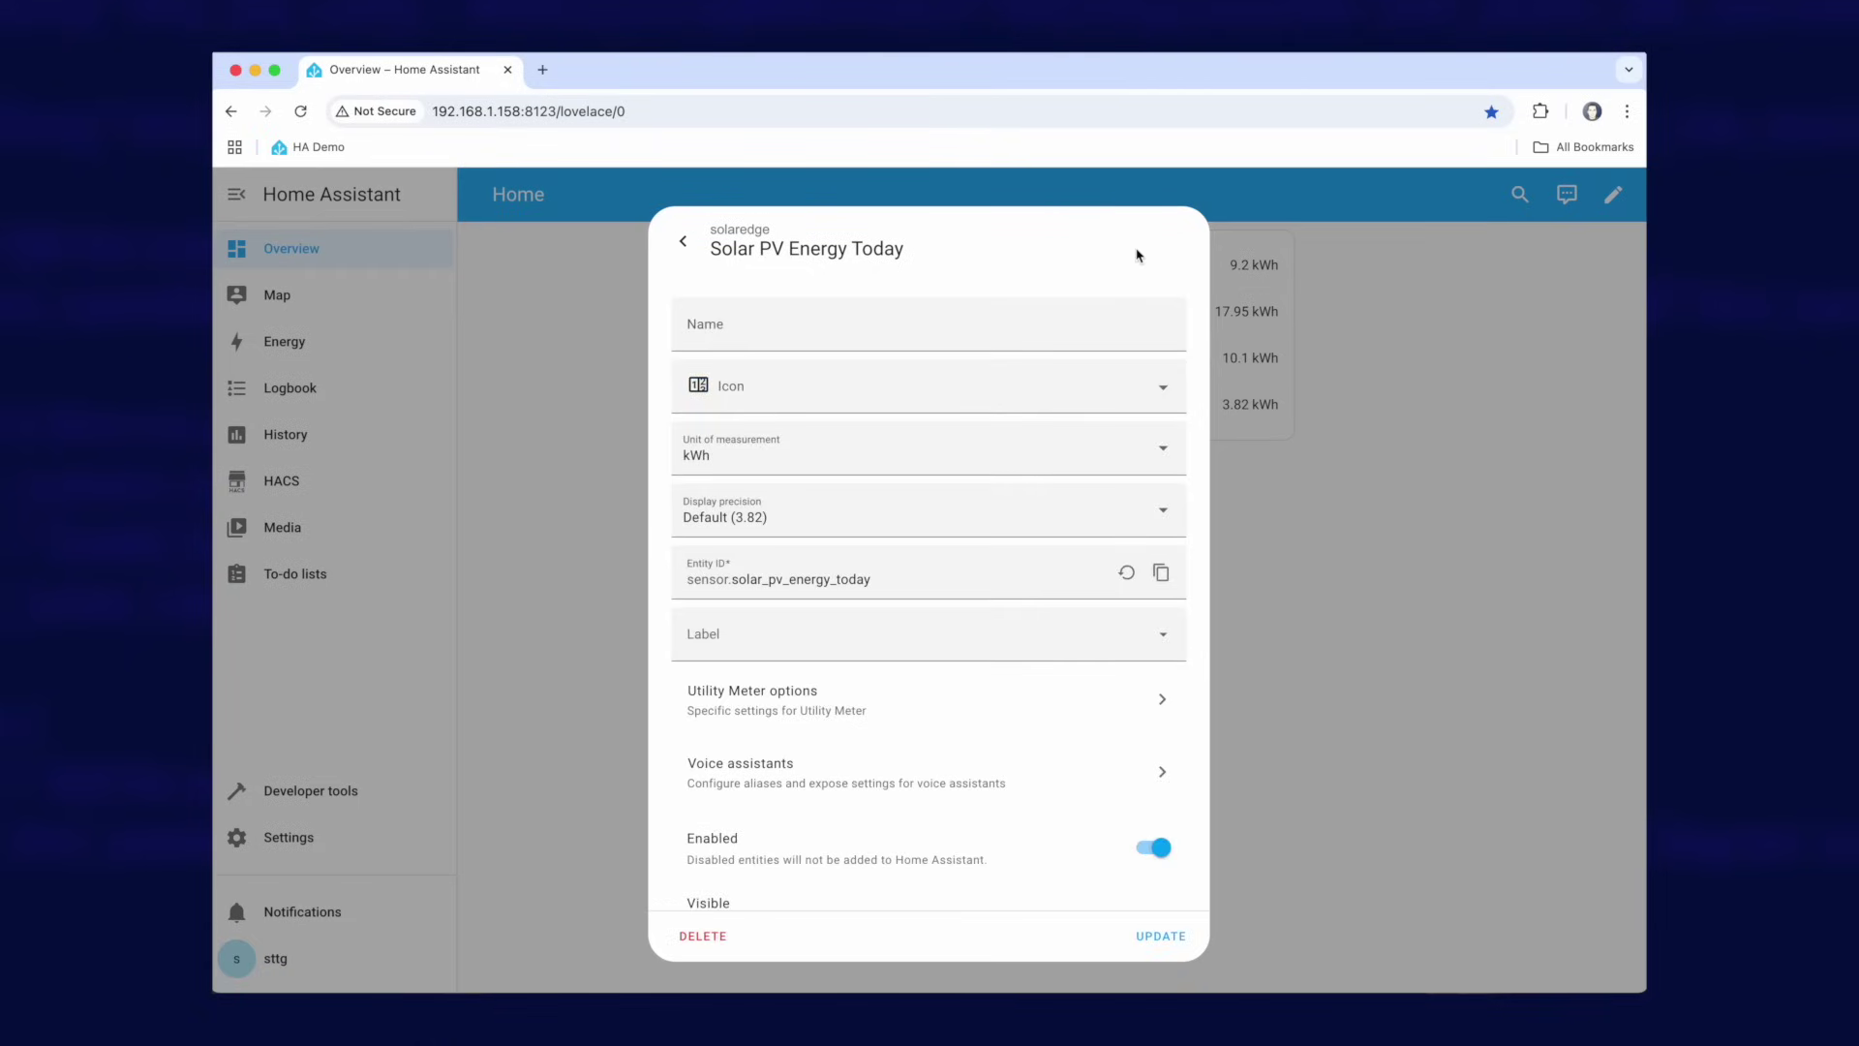
scroll(843, 734, down, 1)
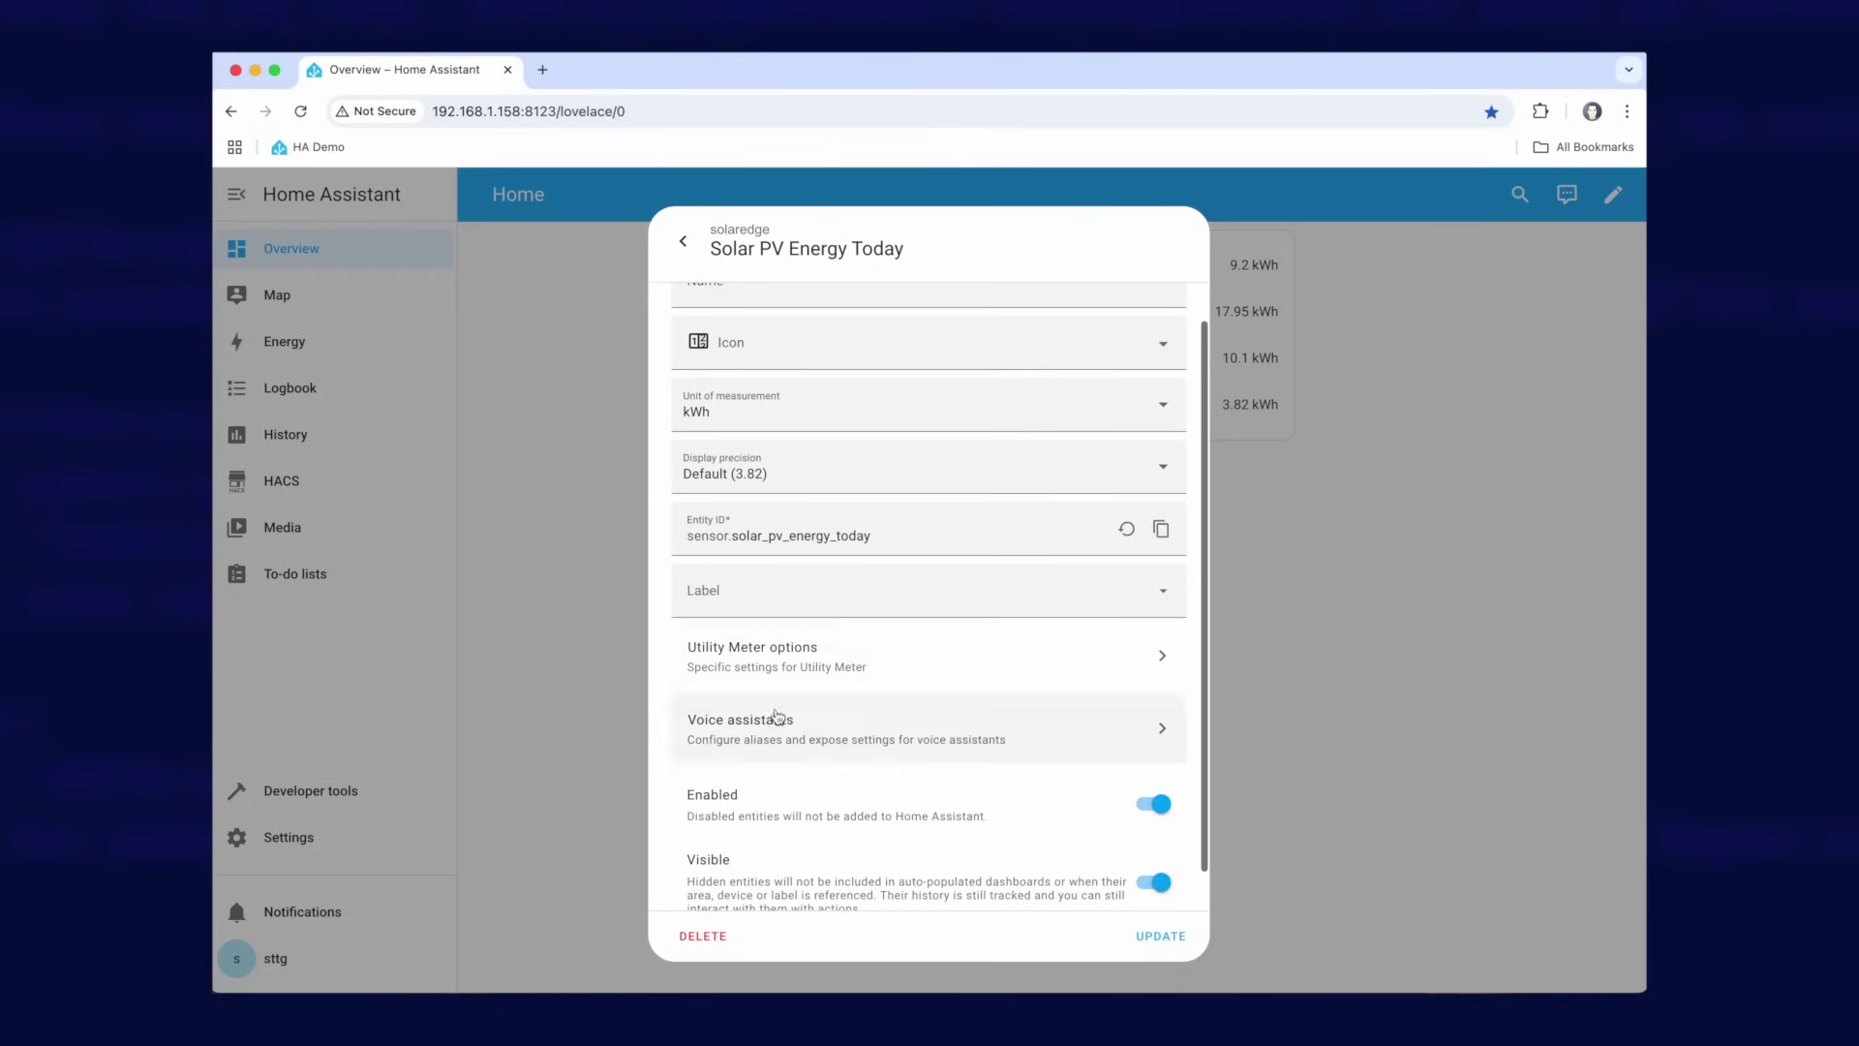
click(726, 665)
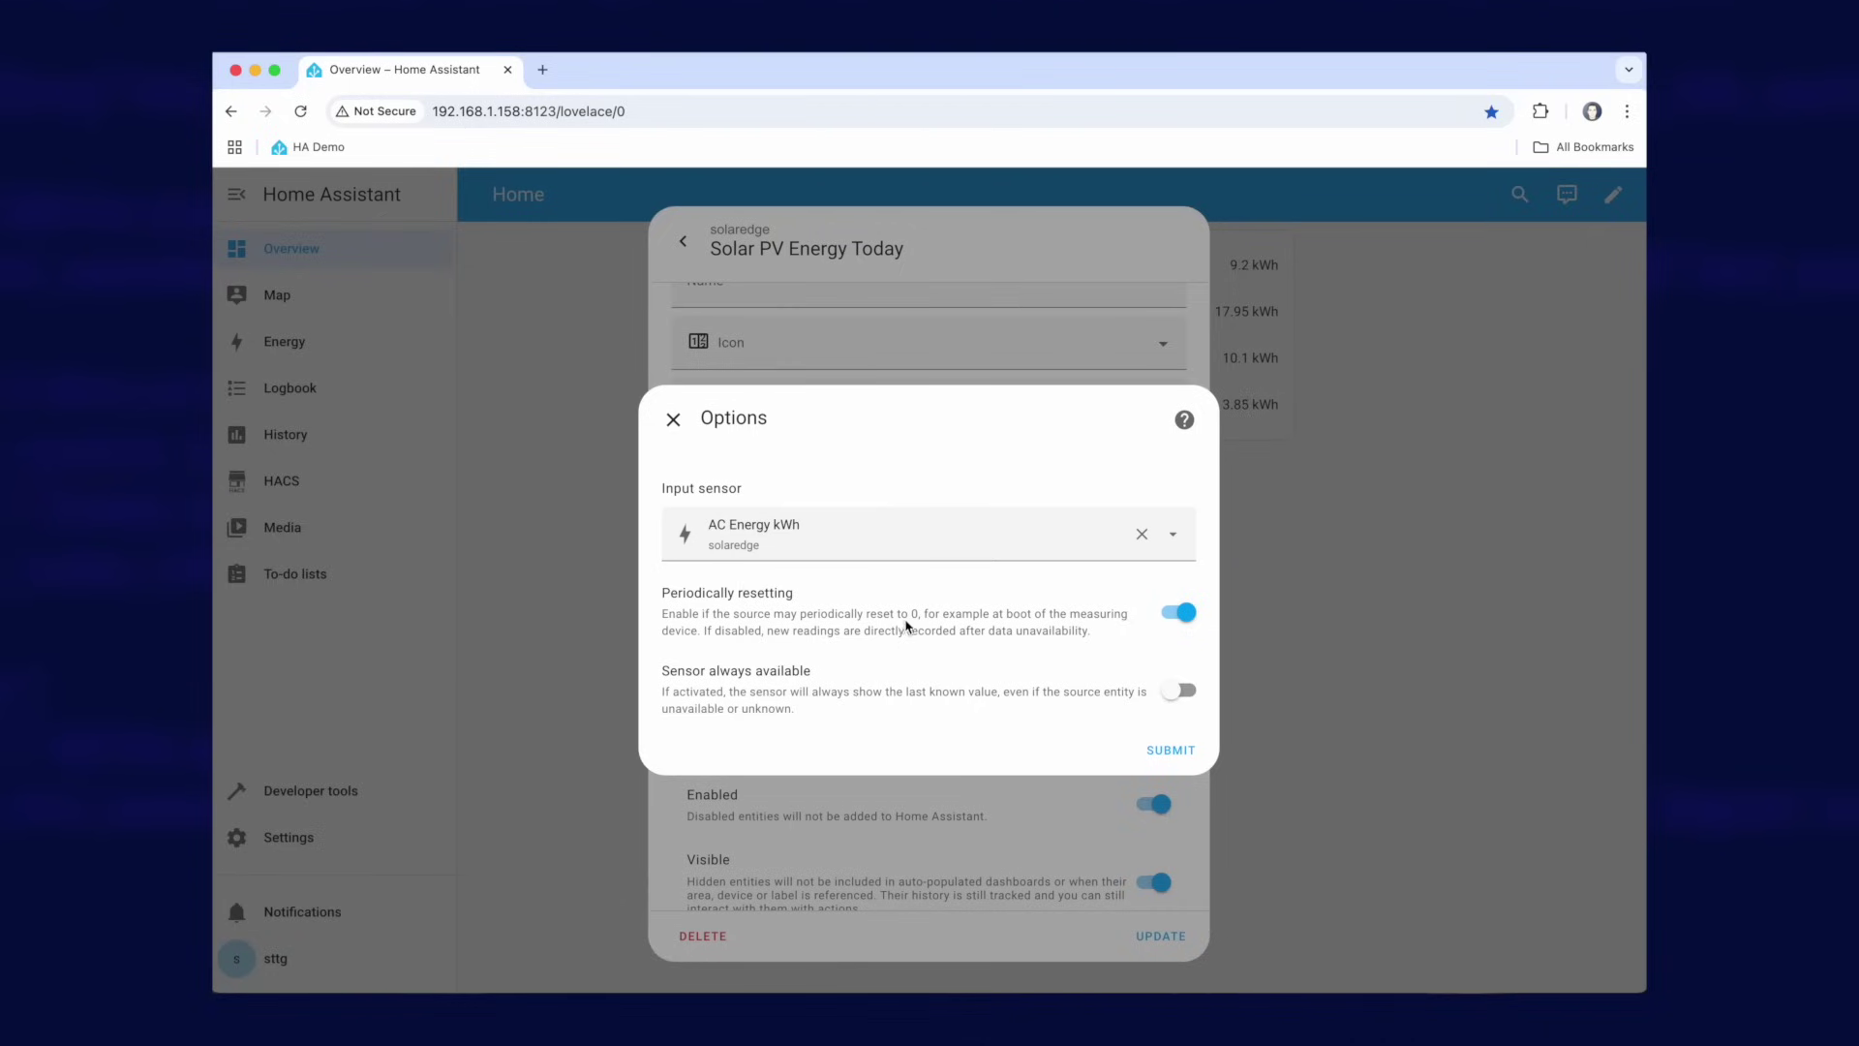
click(673, 418)
- Reopen Solar PV Energy Today's history chart, then close the details dialog
click(684, 242)
click(683, 244)
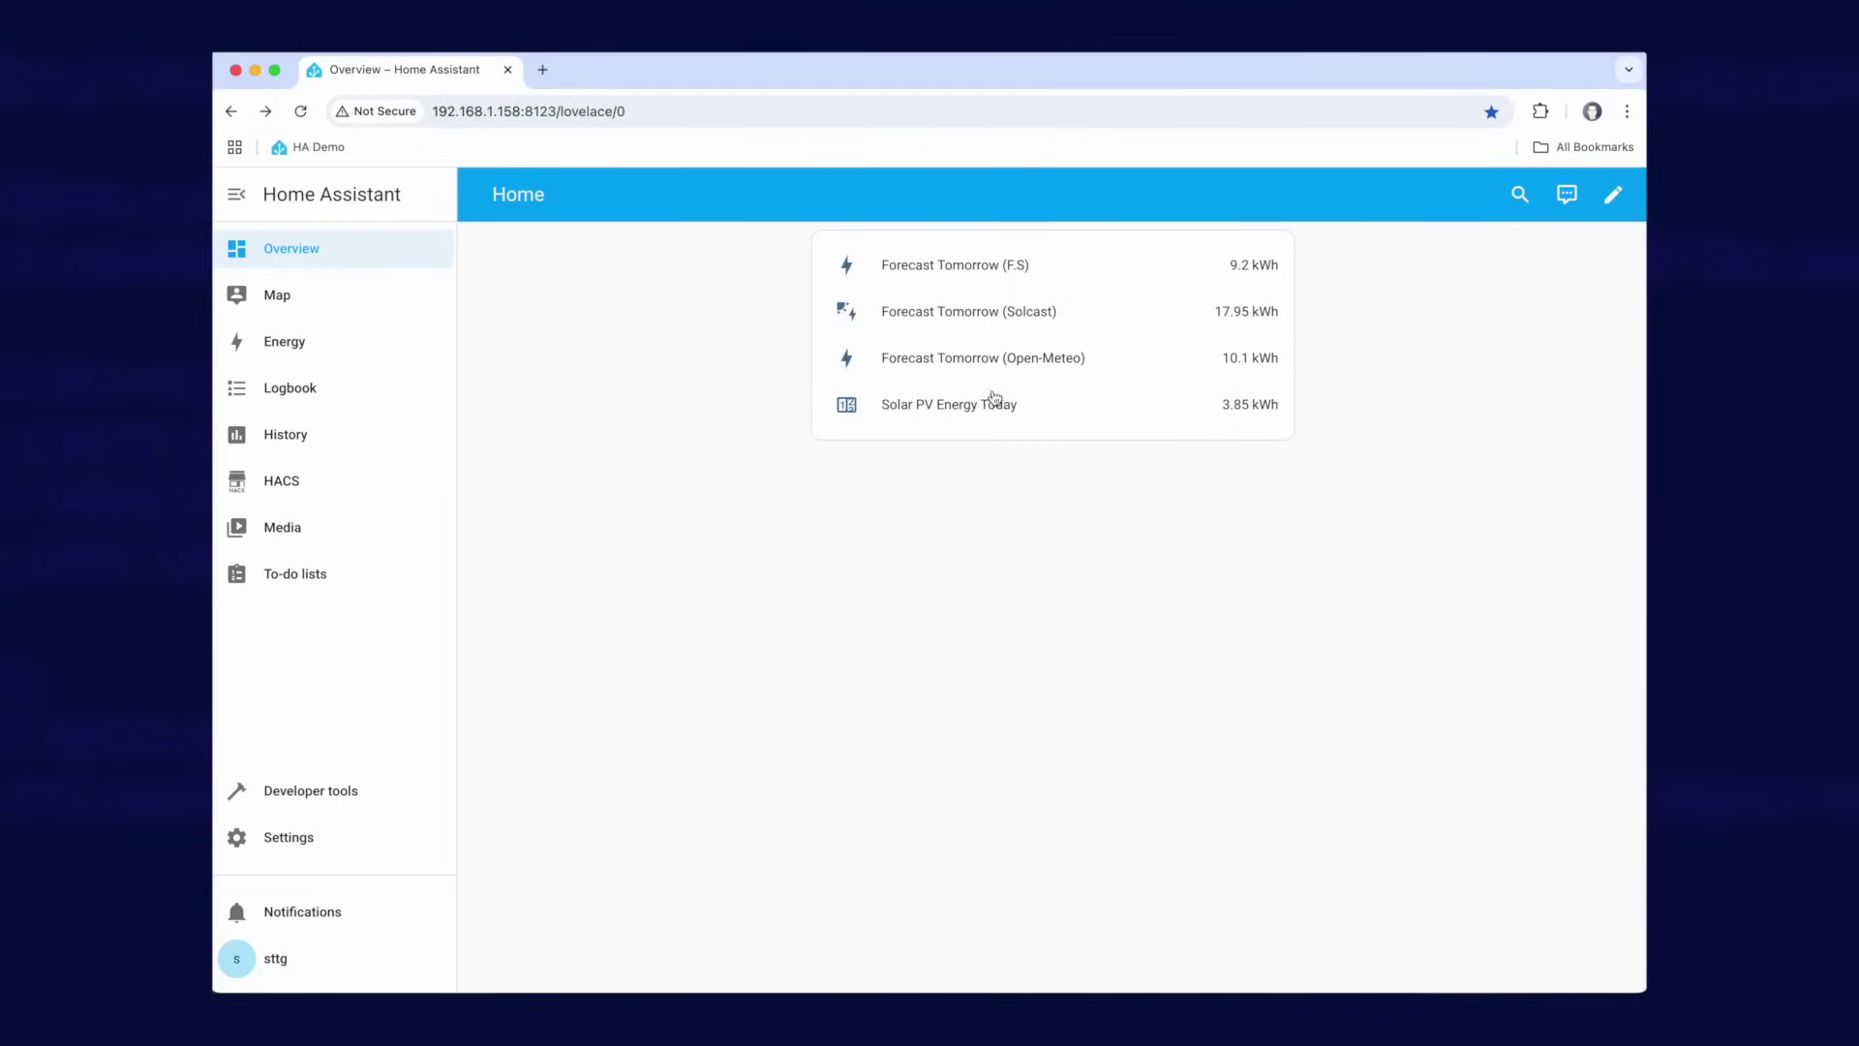
click(914, 412)
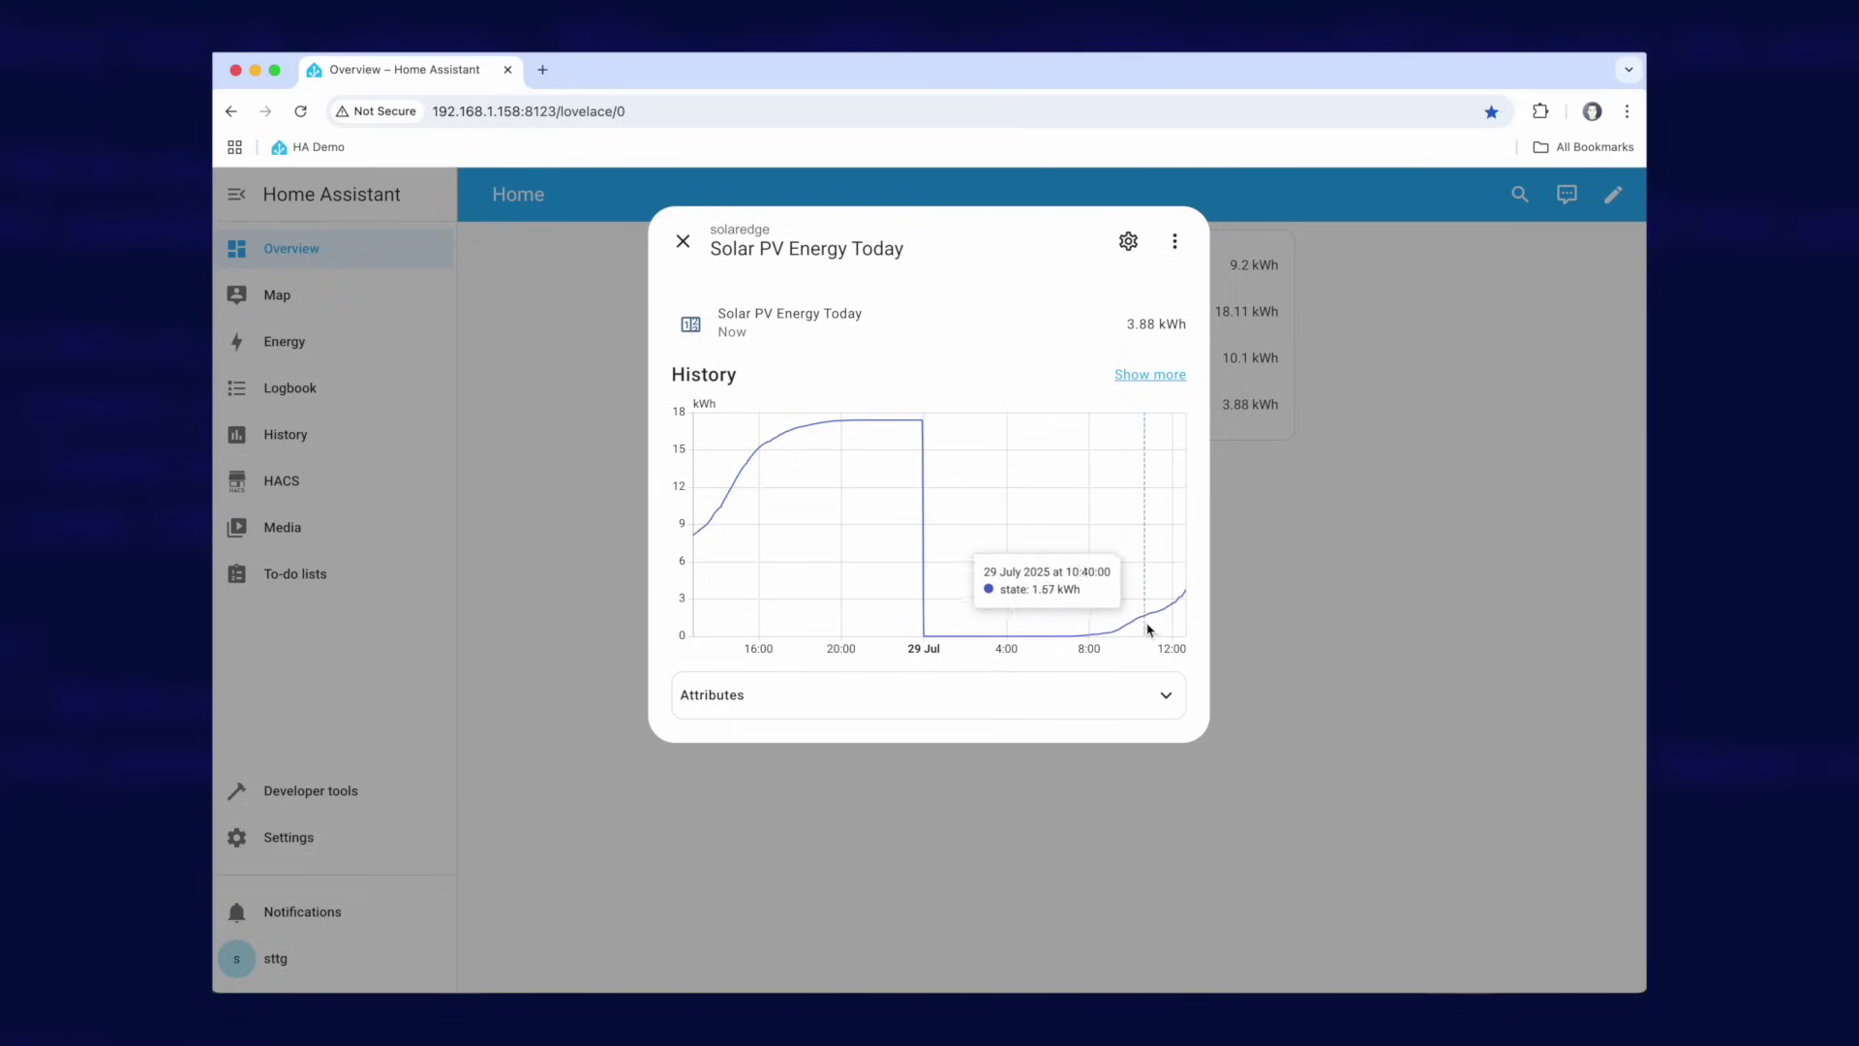
click(1240, 594)
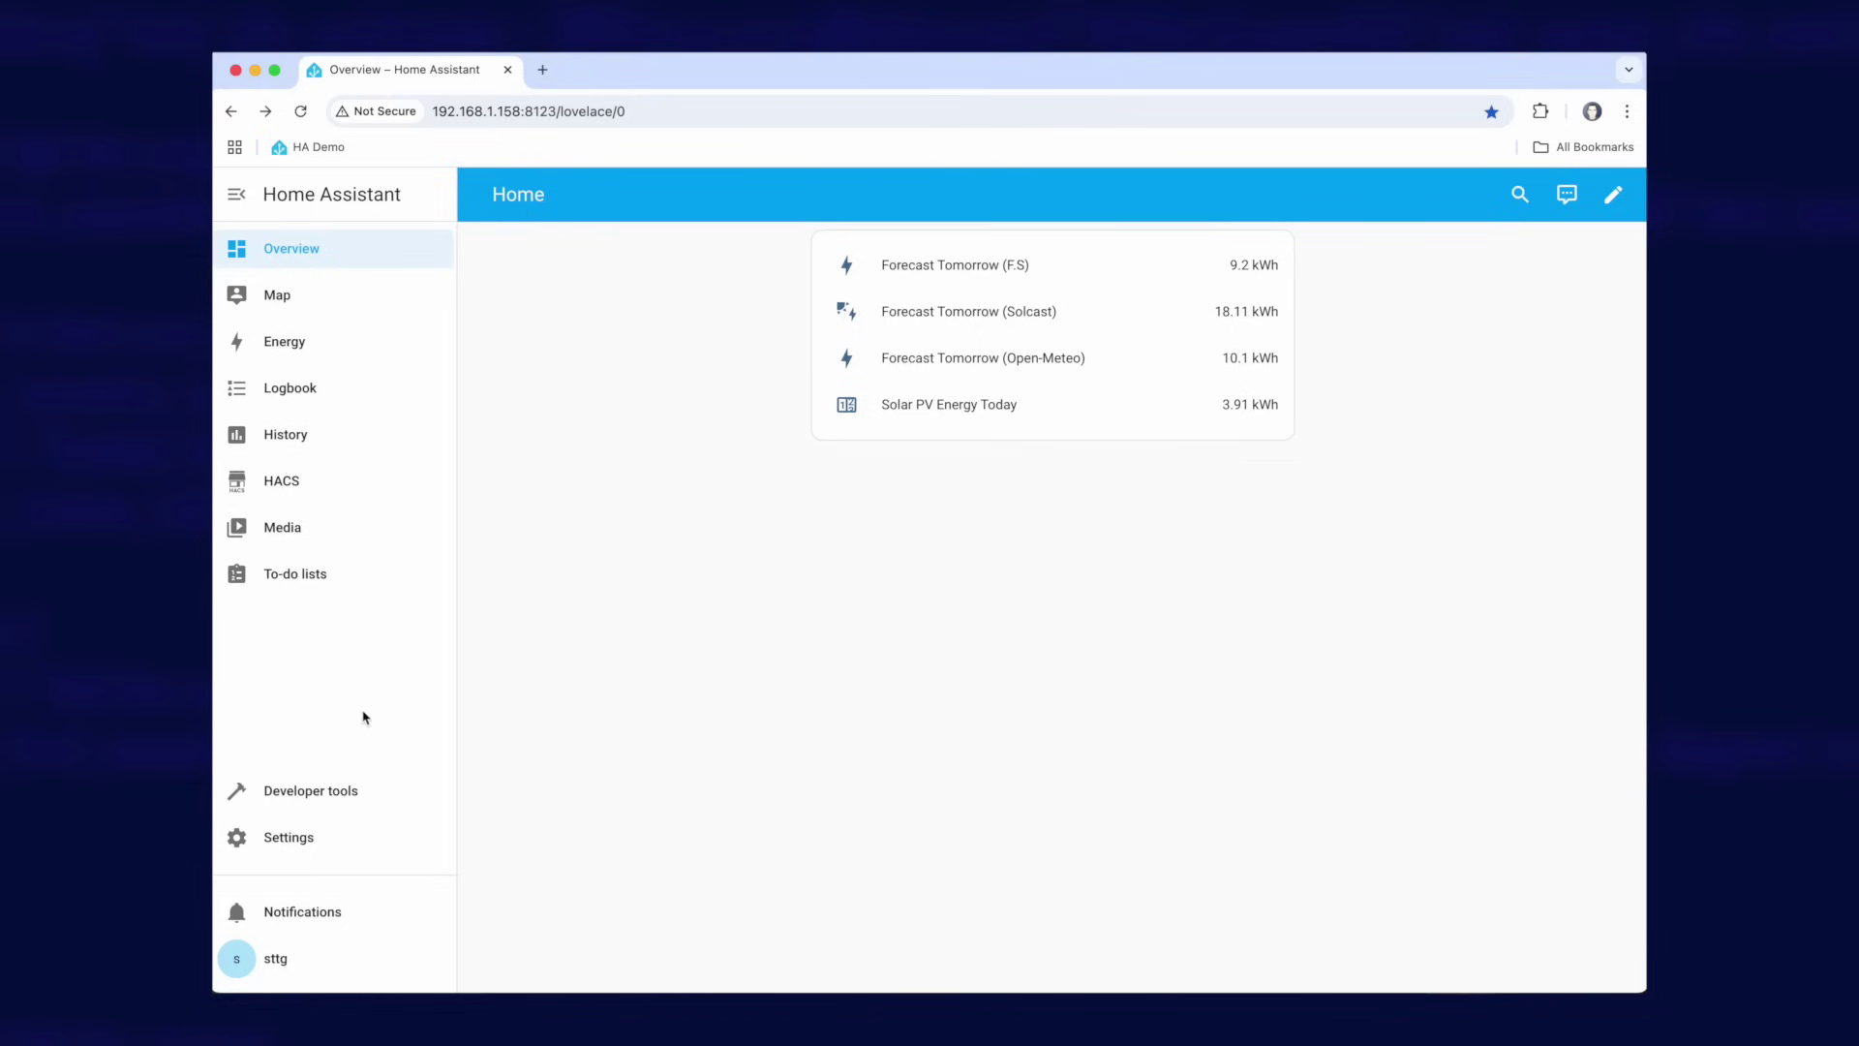
- Create a text helper named 'Solar Forecast Comparison Temporary Data'
click(278, 837)
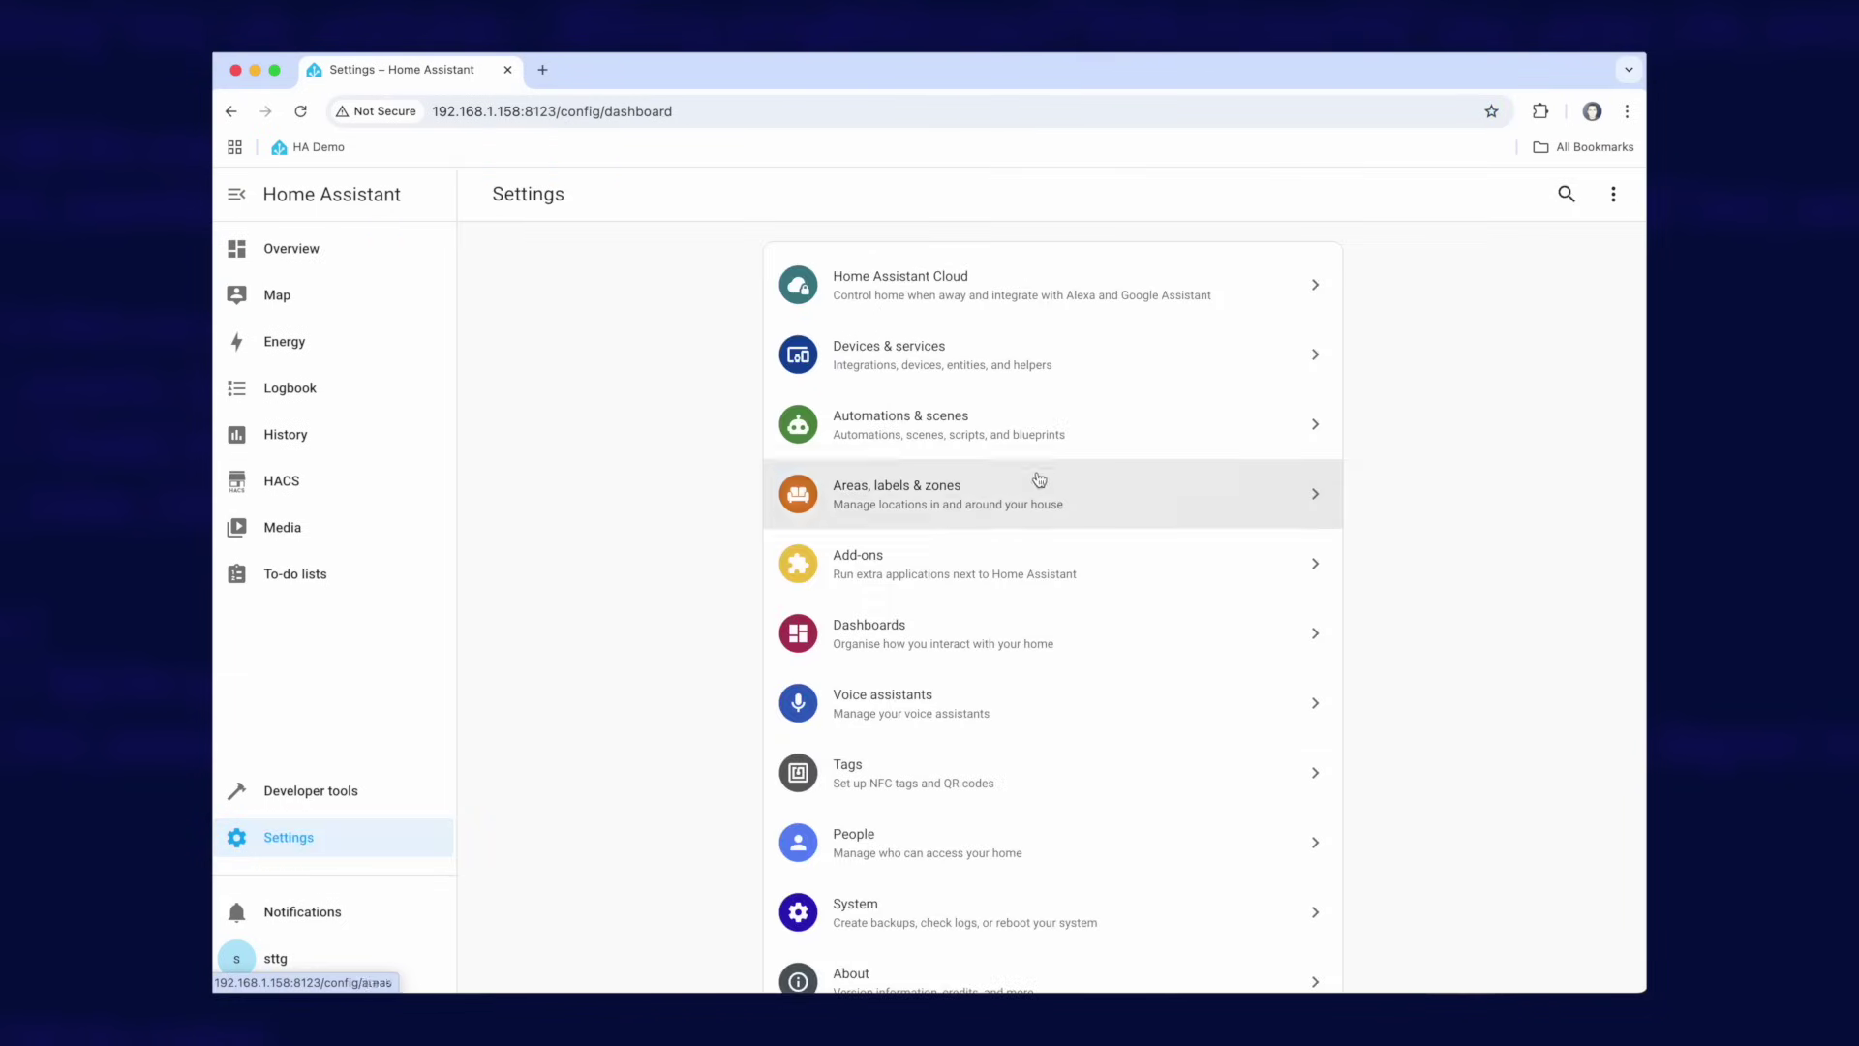
click(966, 367)
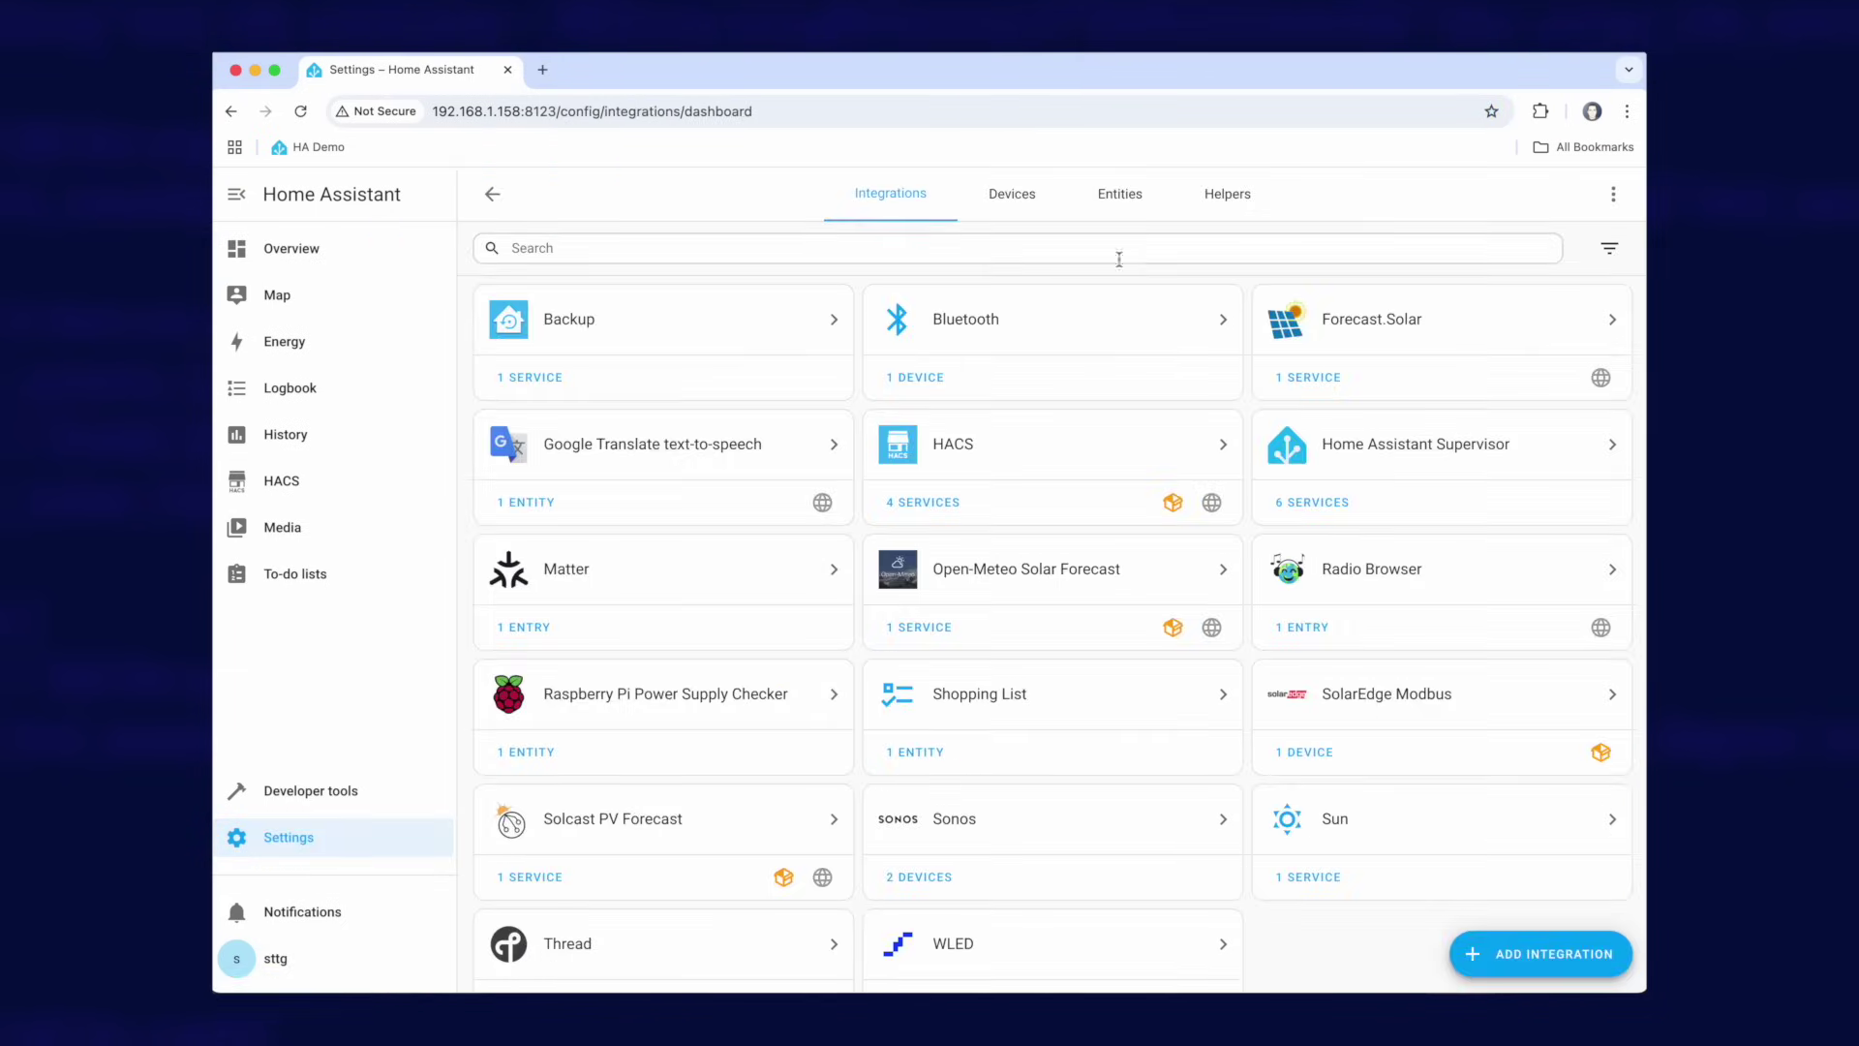
click(1228, 195)
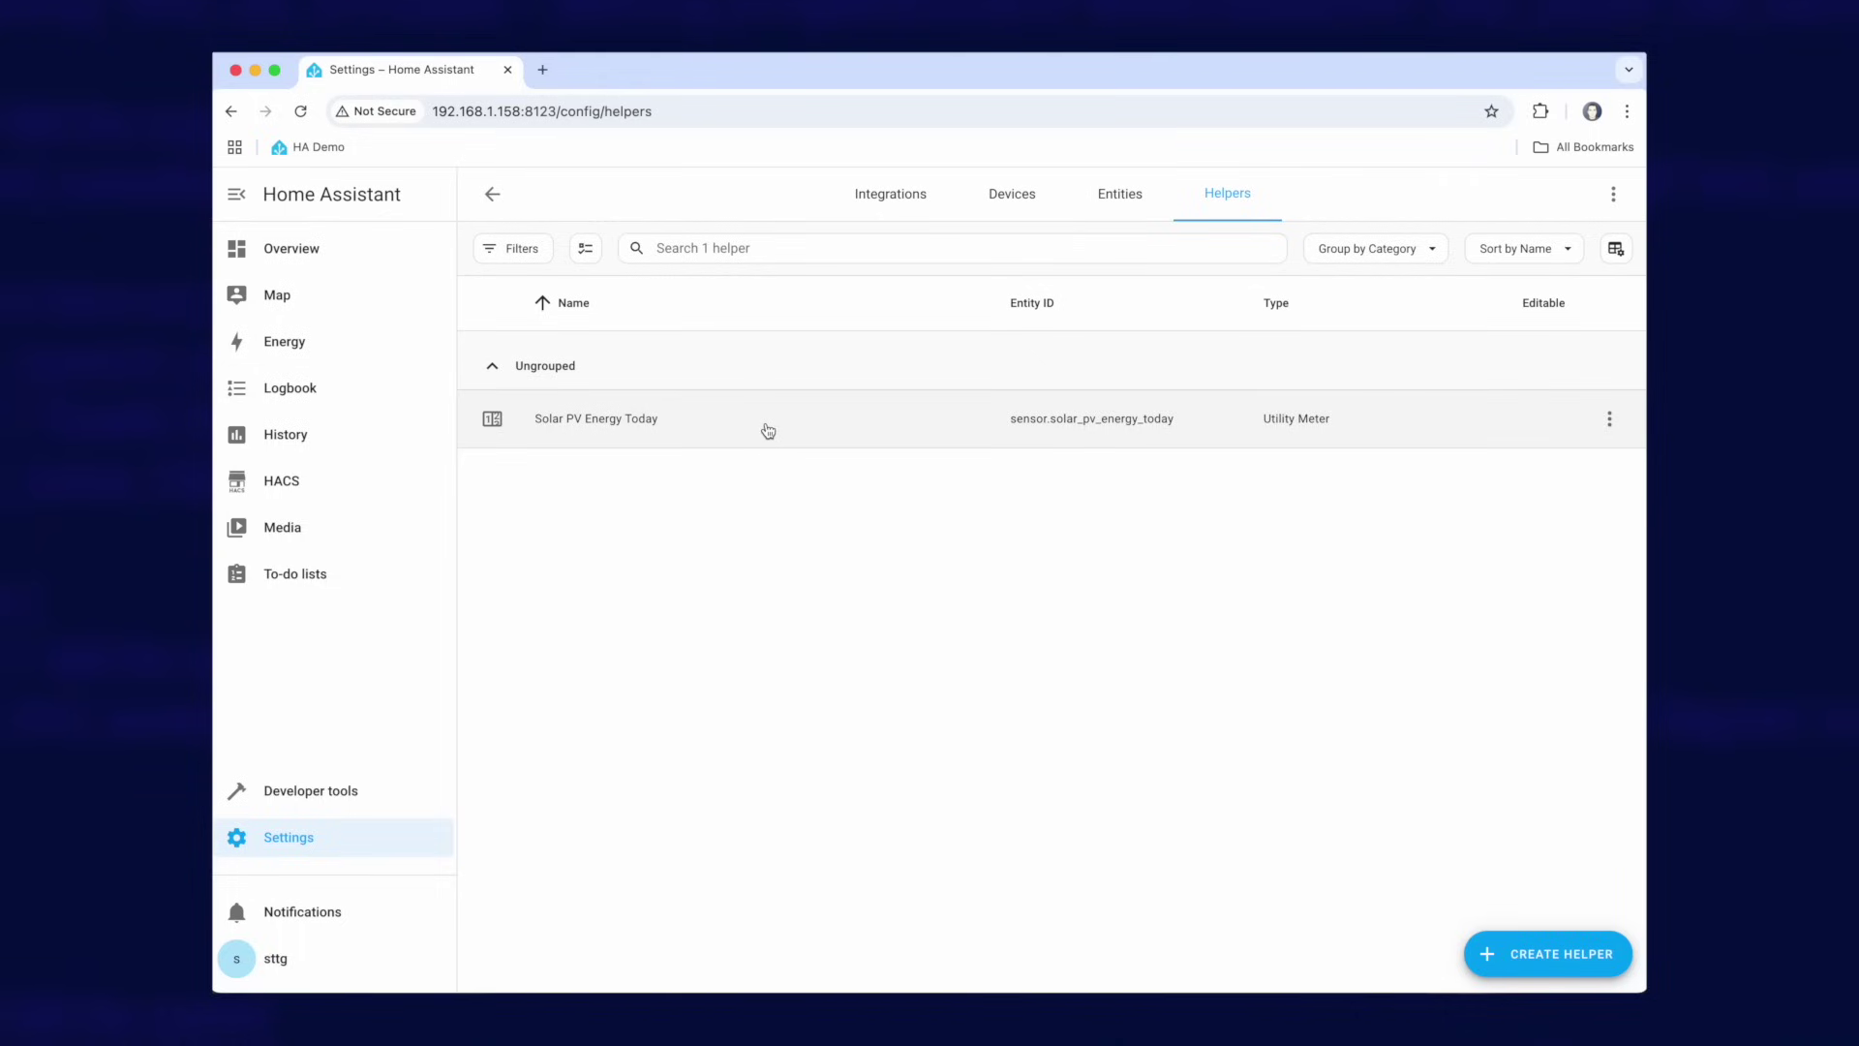
click(1519, 942)
scroll(802, 756, down, 10)
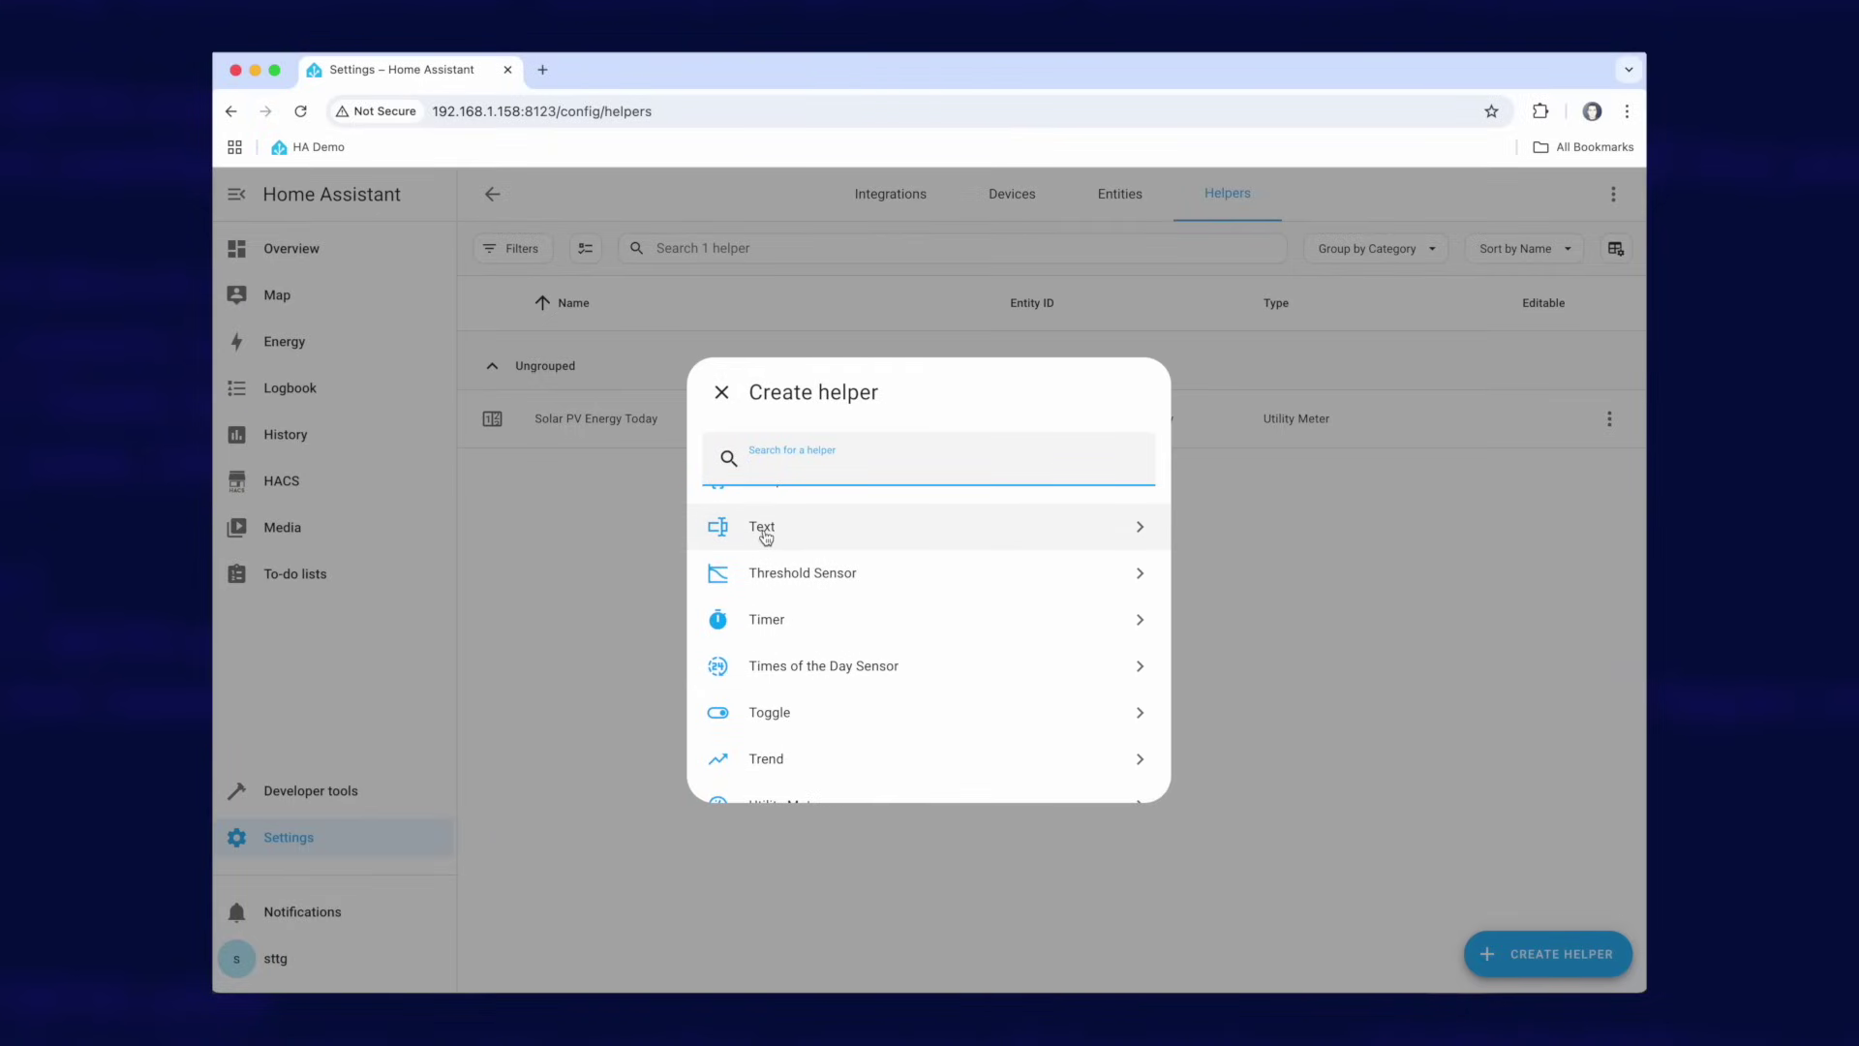
click(764, 531)
text(Solar Forecast Comparison Temporary Data)
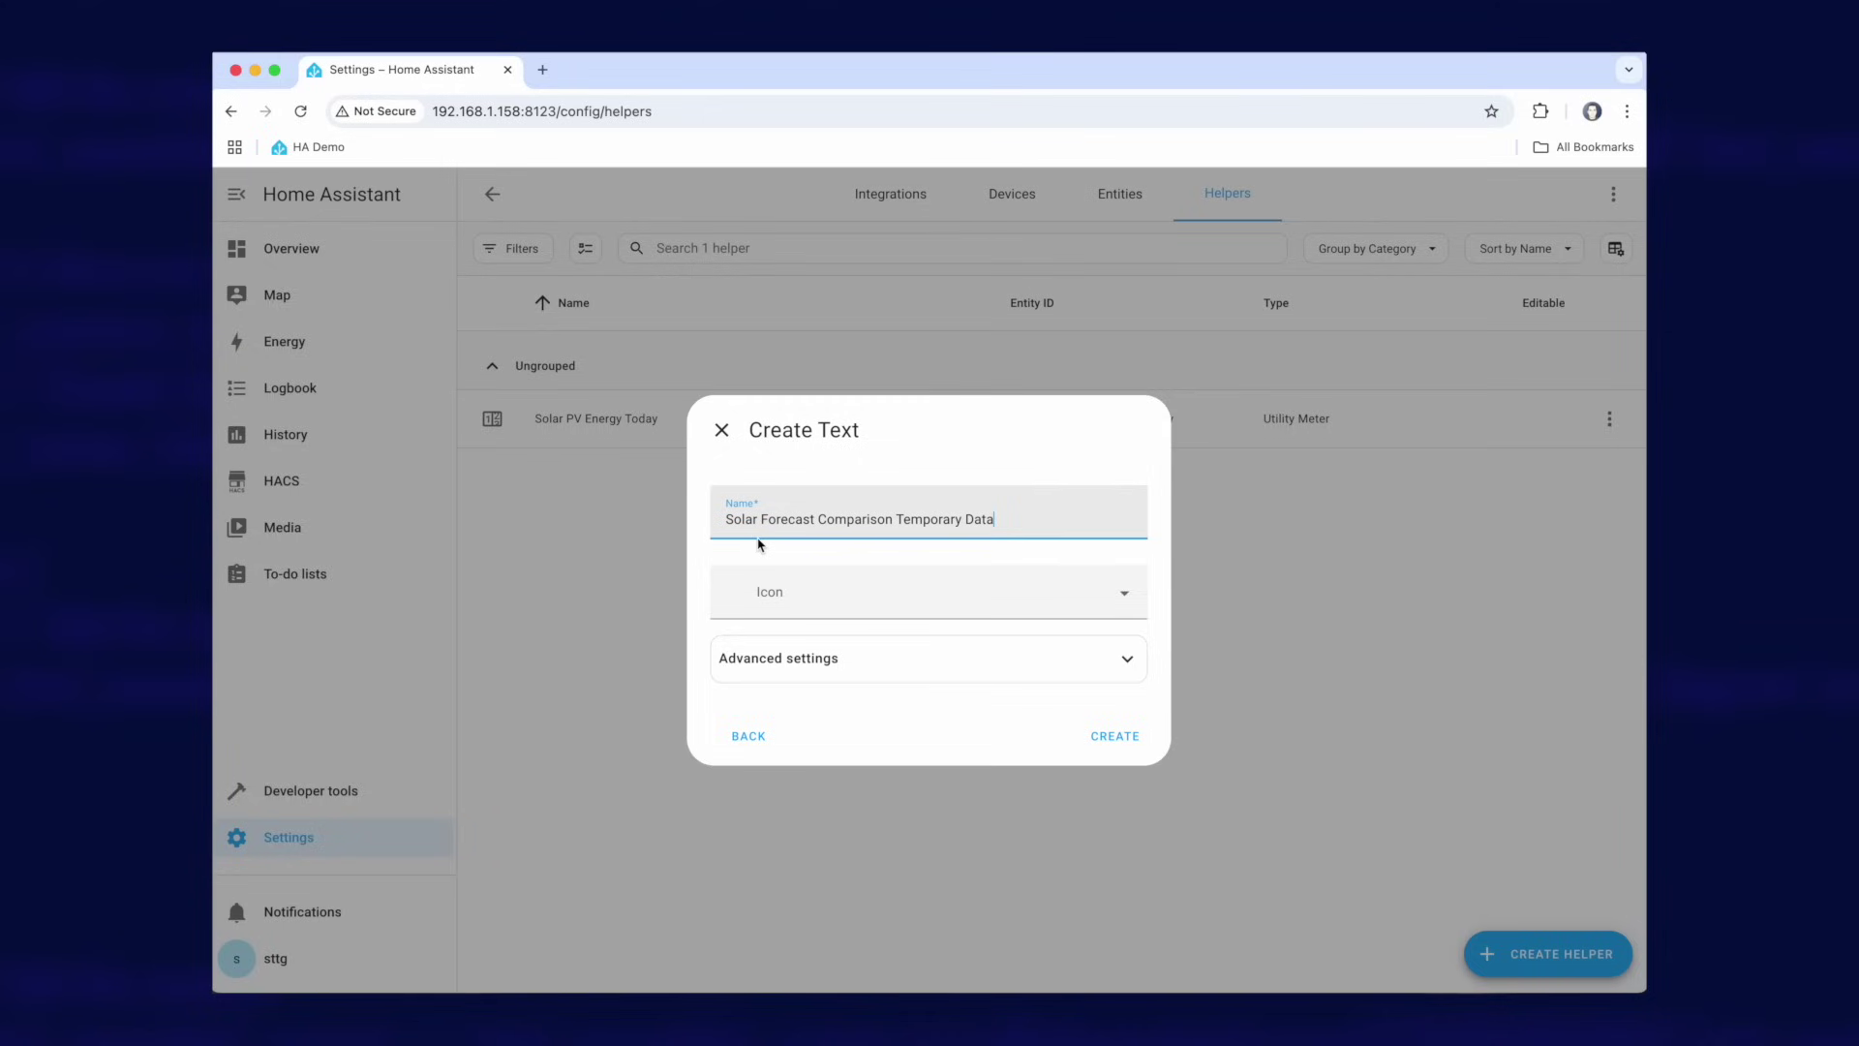
click(1121, 737)
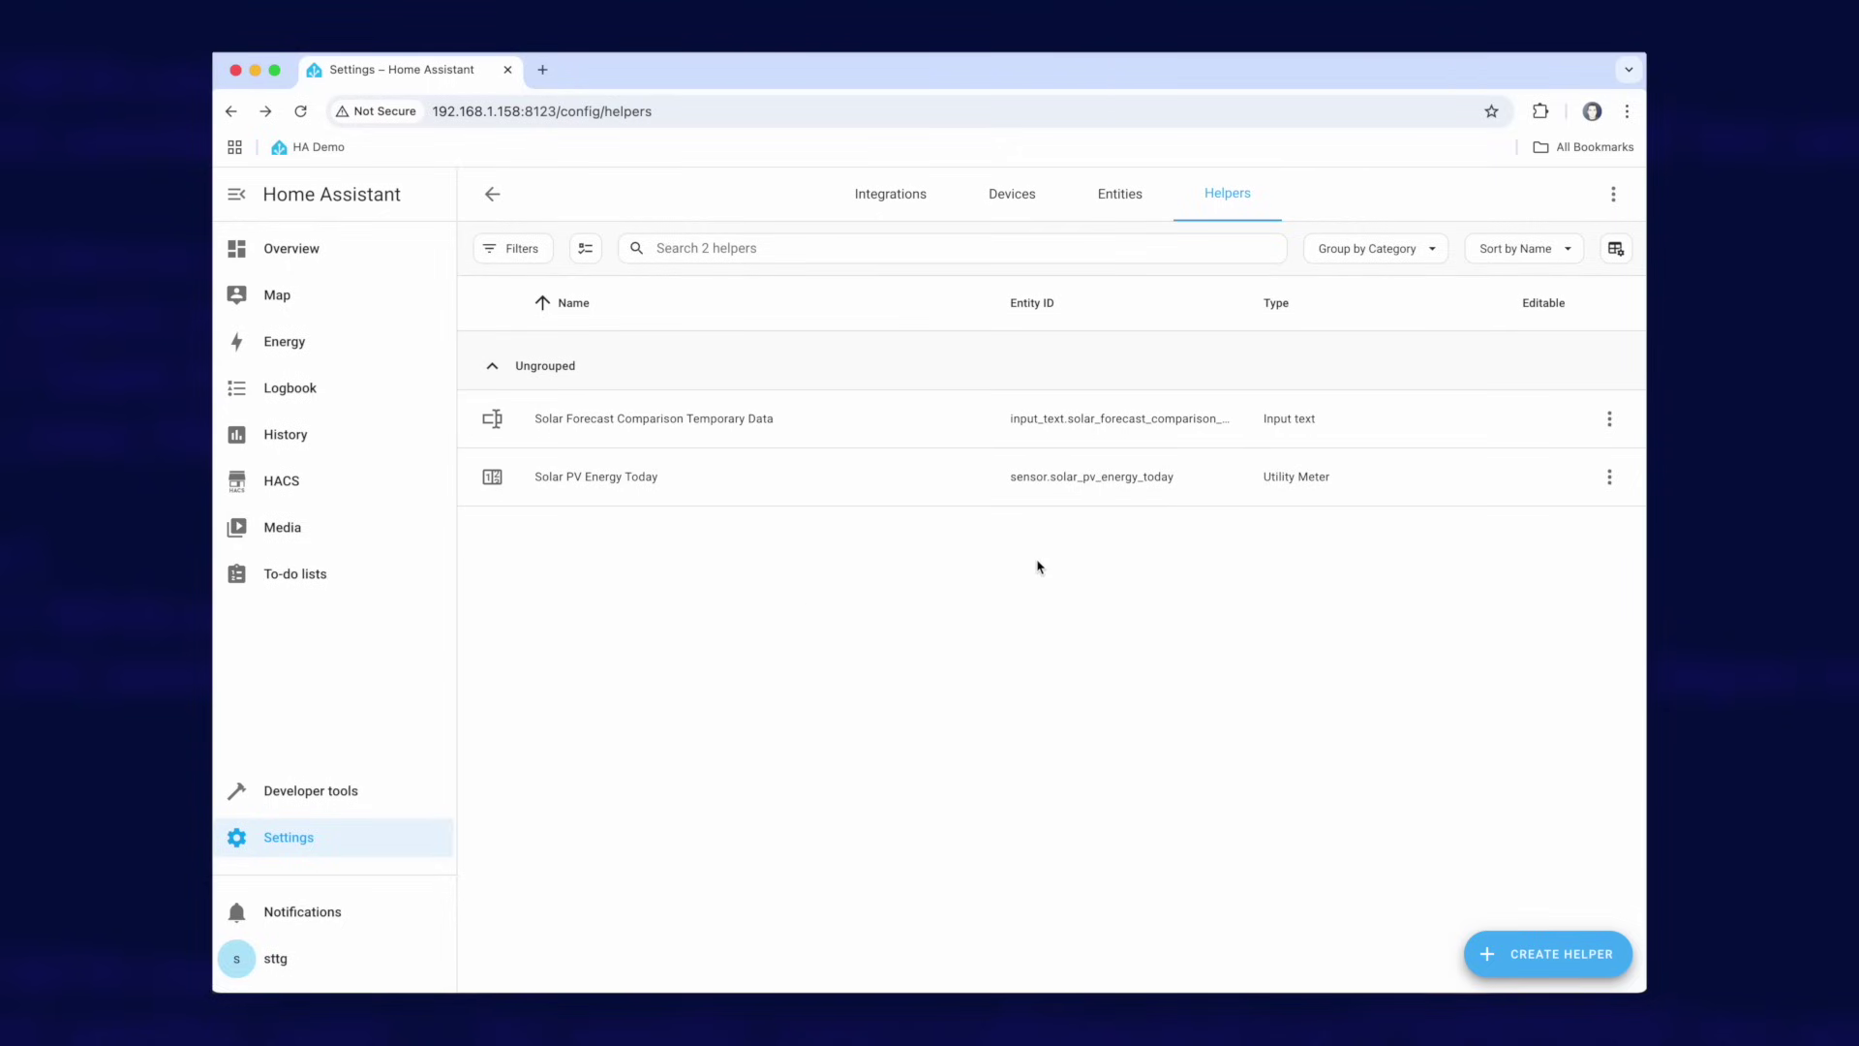
- Create a second text helper named 'Solar Forecast Comparison RMSE'
click(1570, 957)
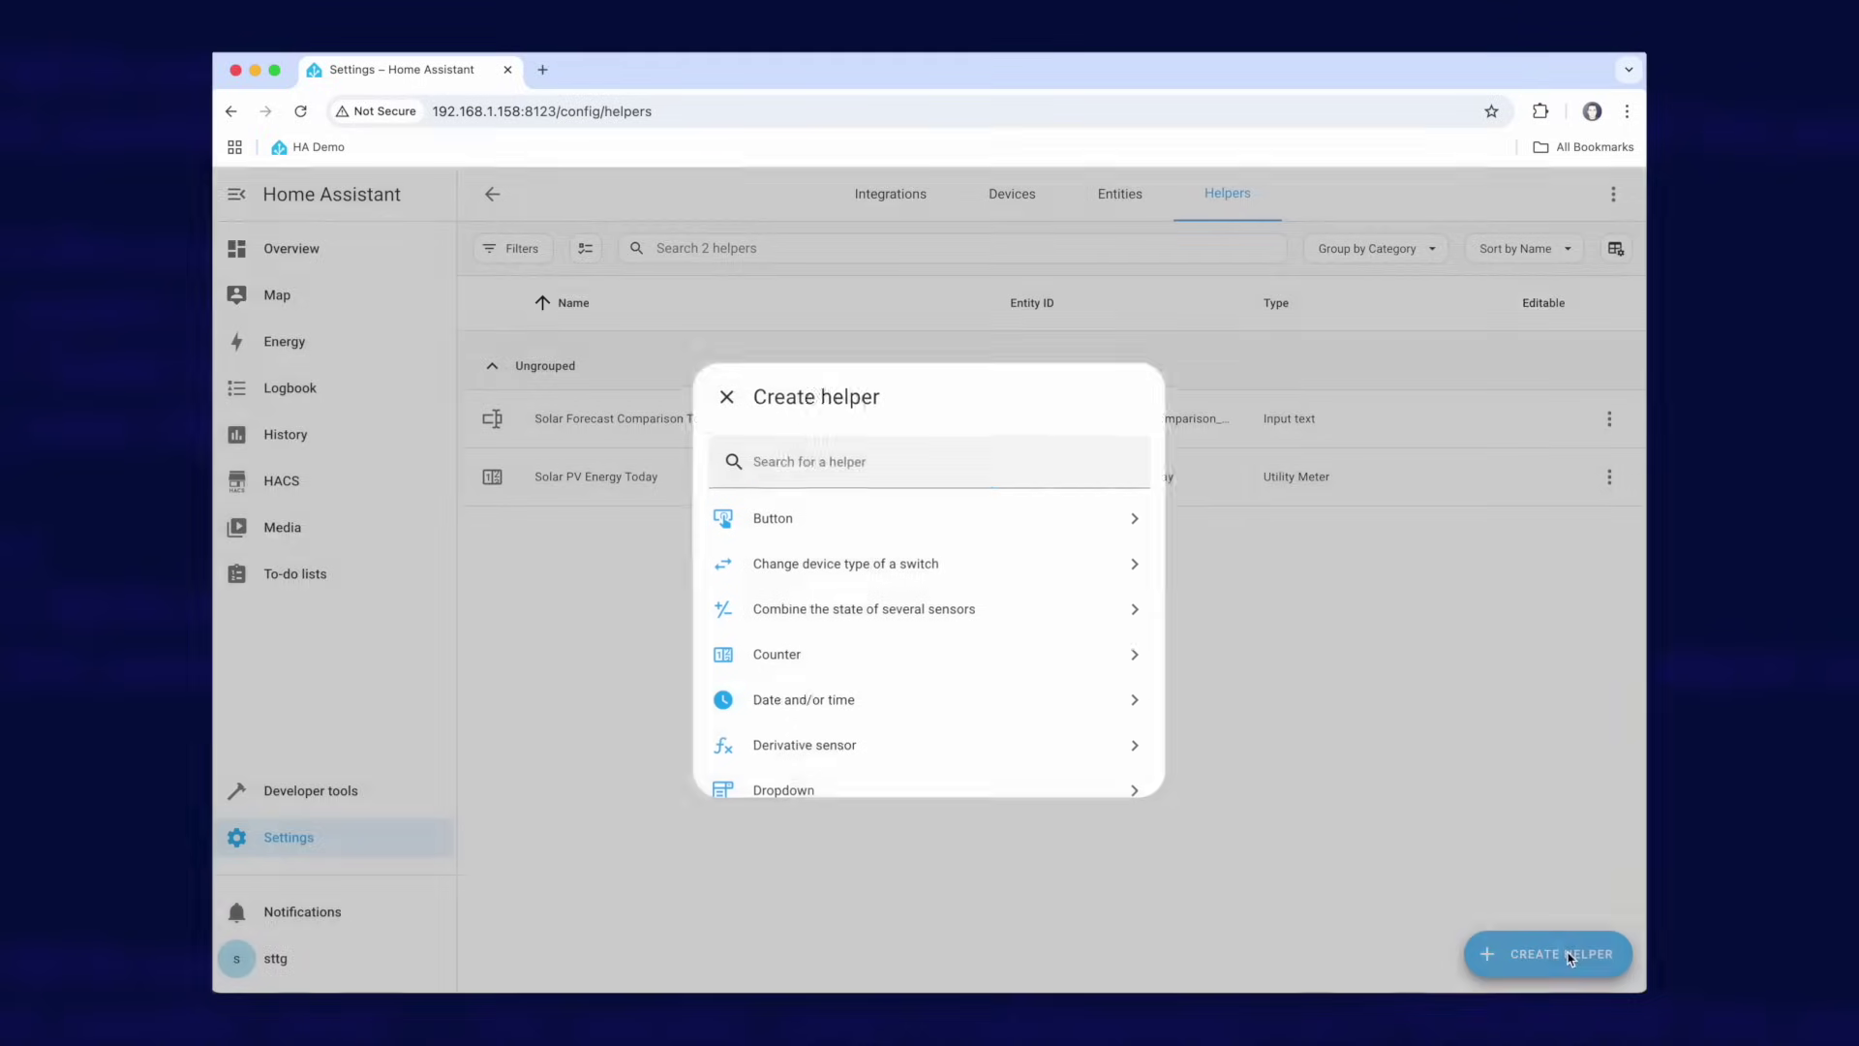
scroll(838, 619, down, 1)
scroll(835, 644, down, 7)
click(758, 704)
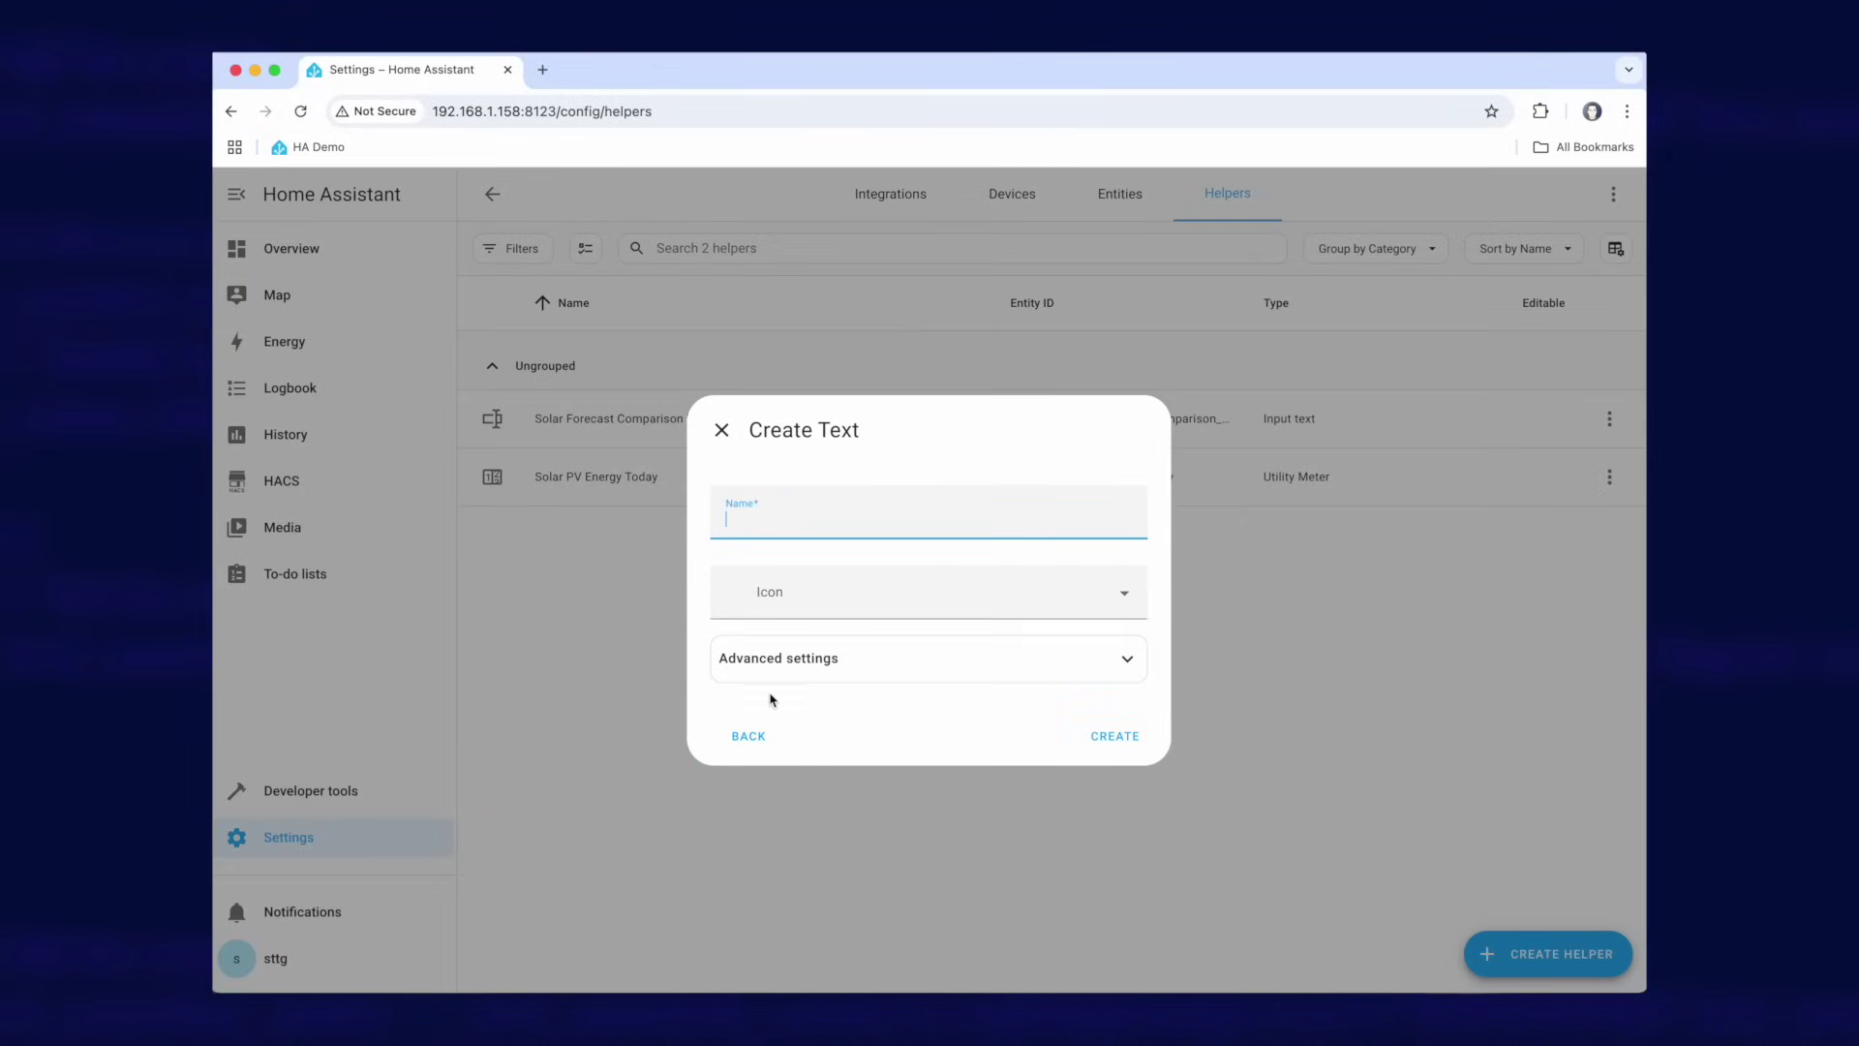
text(Solar Forecast Comparison RMSE)
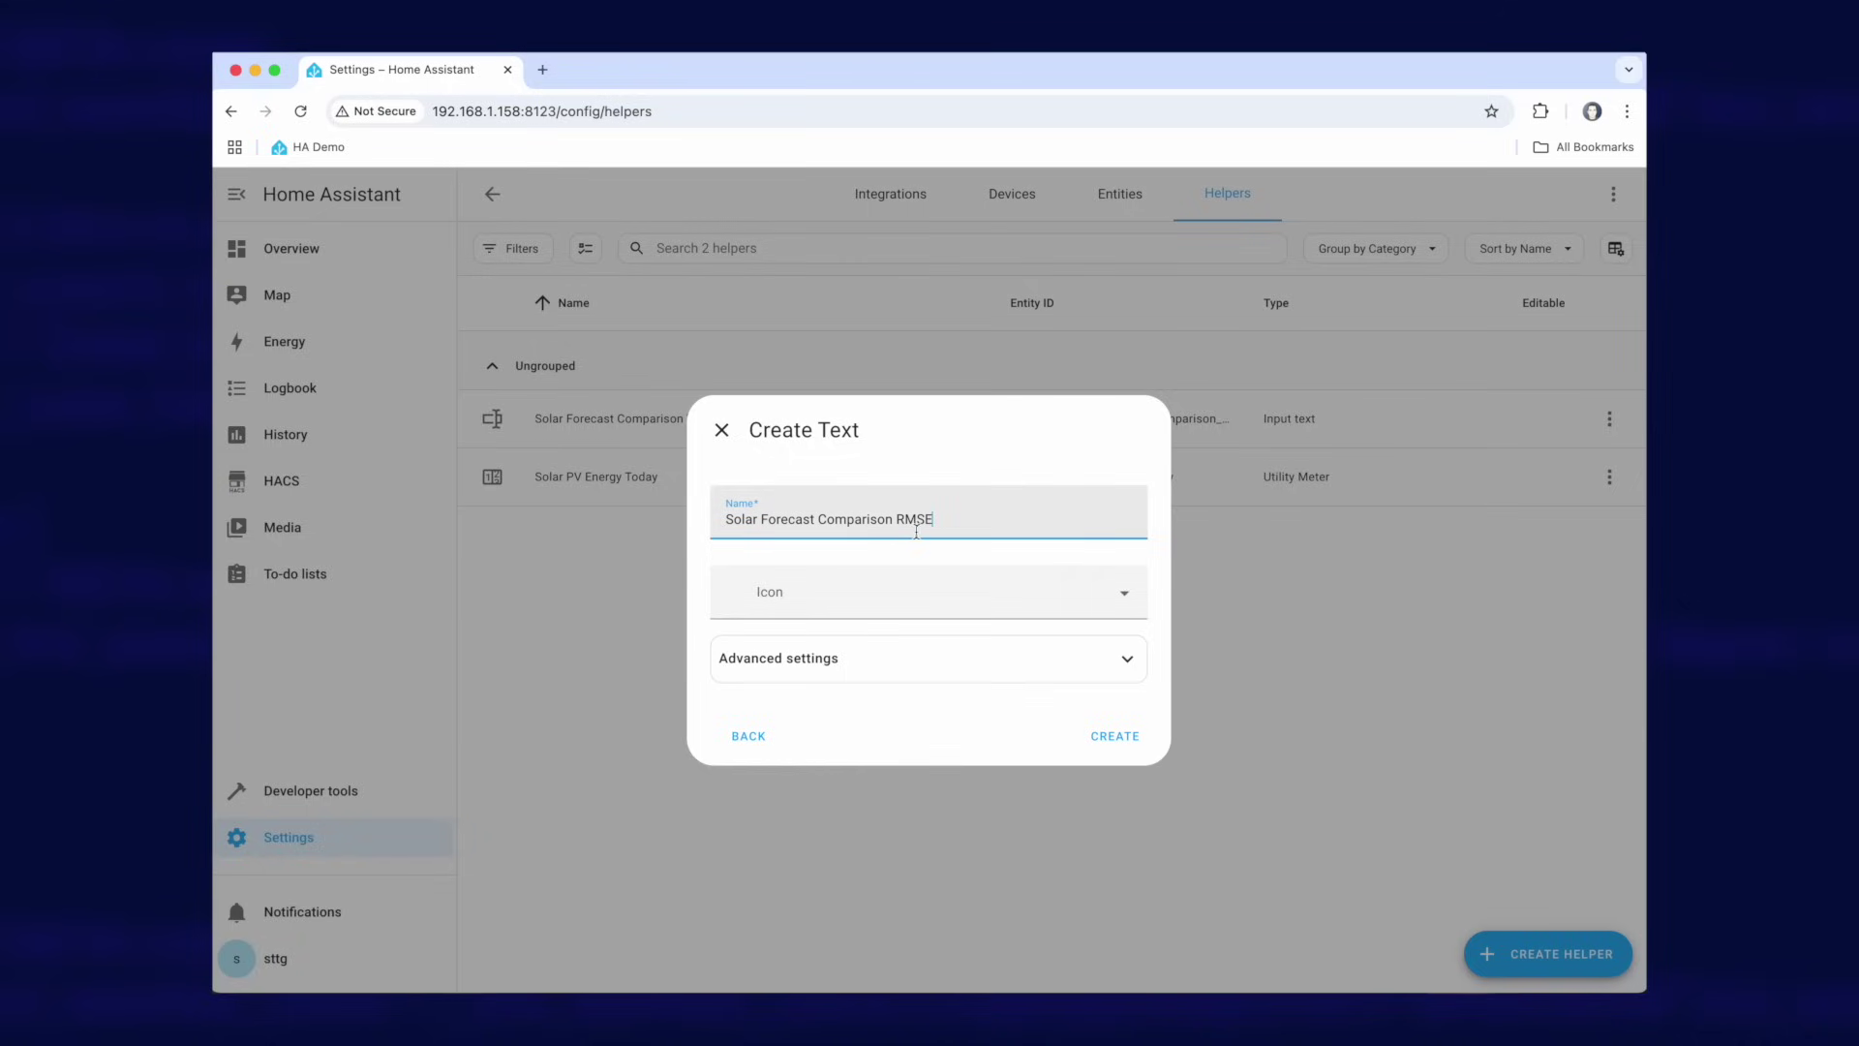
click(1115, 736)
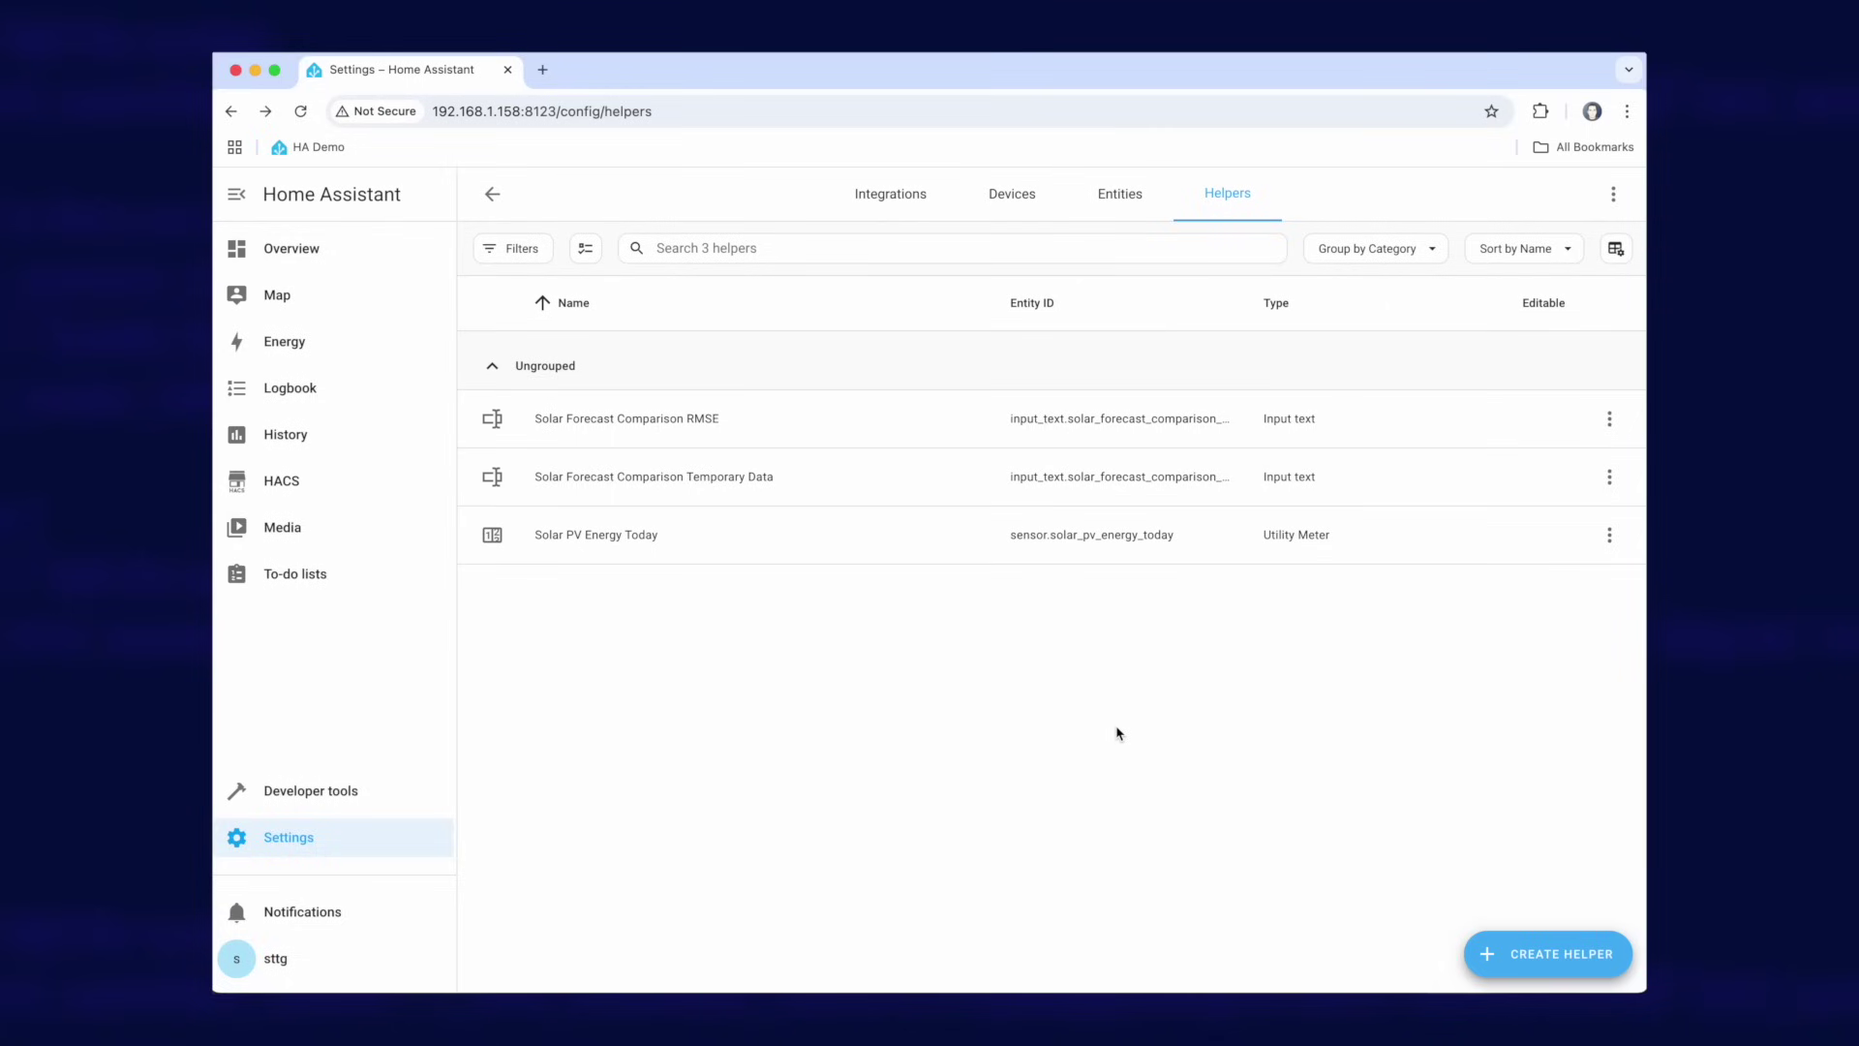
- Add the Temporary Data and RMSE input_text helpers to the Home dashboard's forecast entities card
click(308, 253)
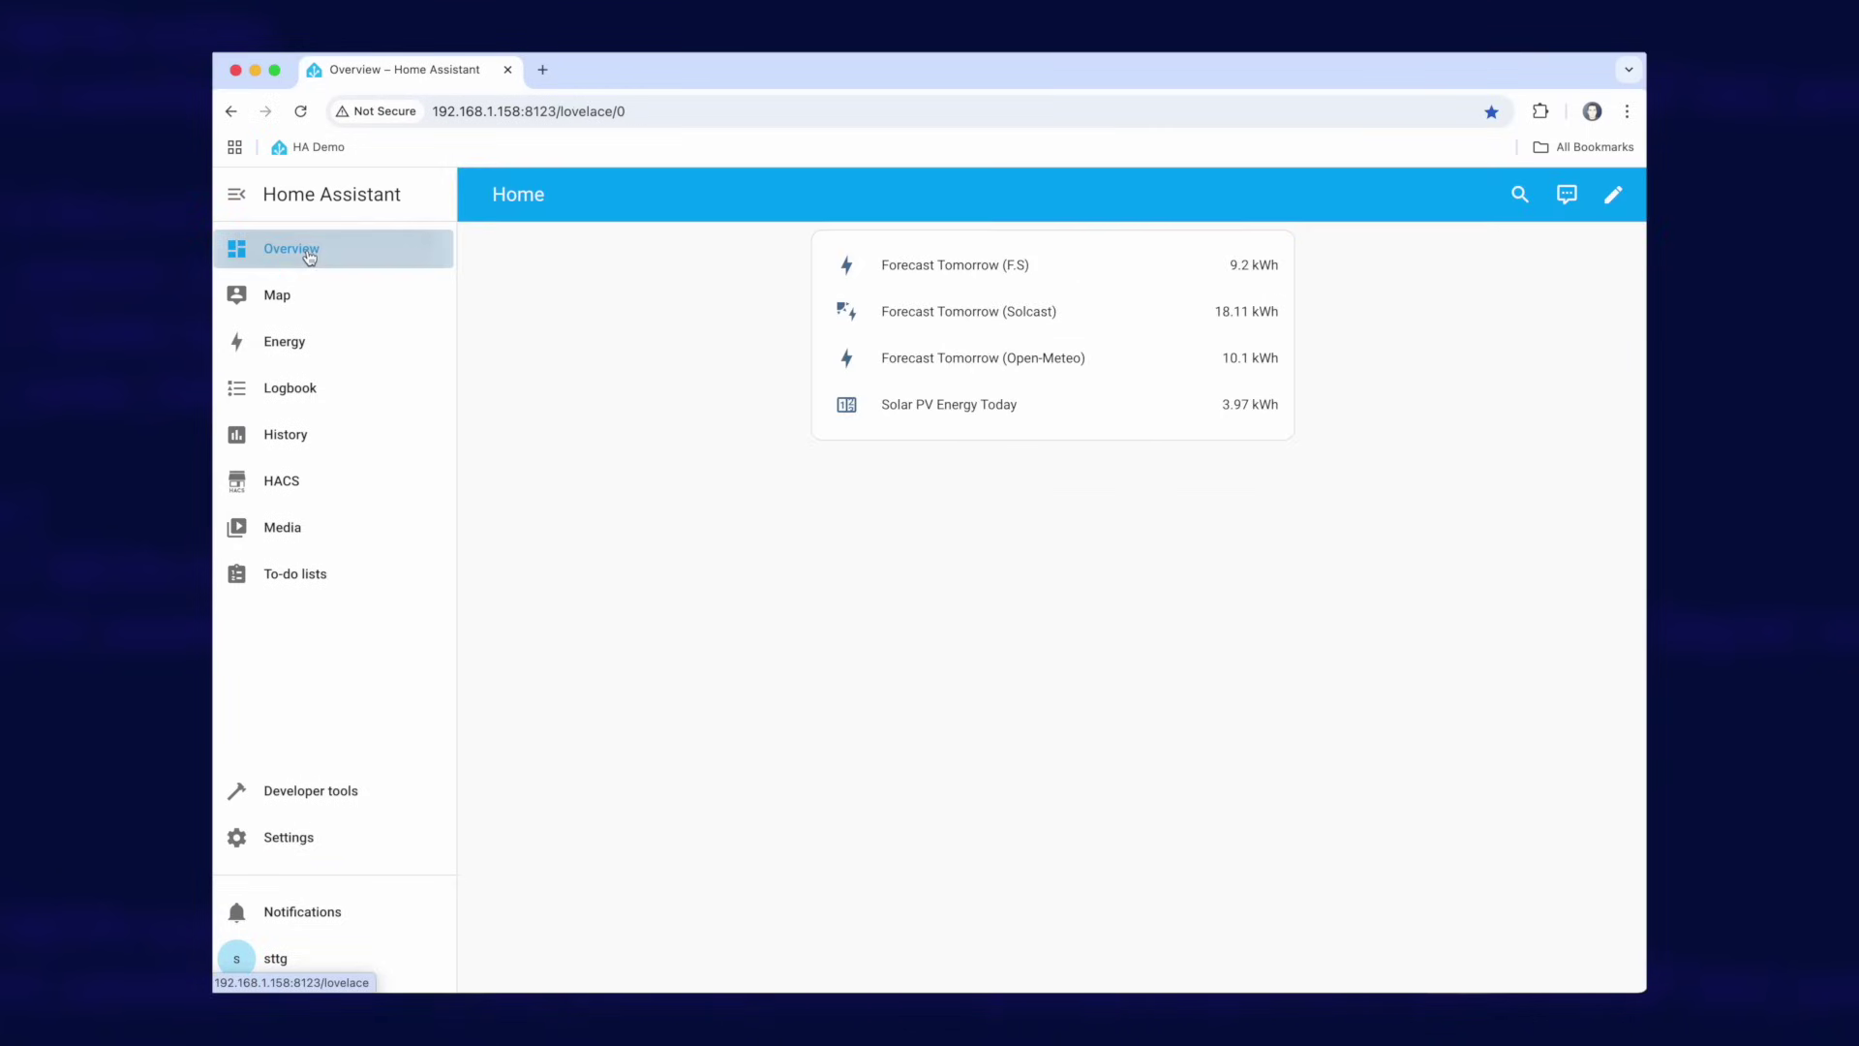
click(1613, 195)
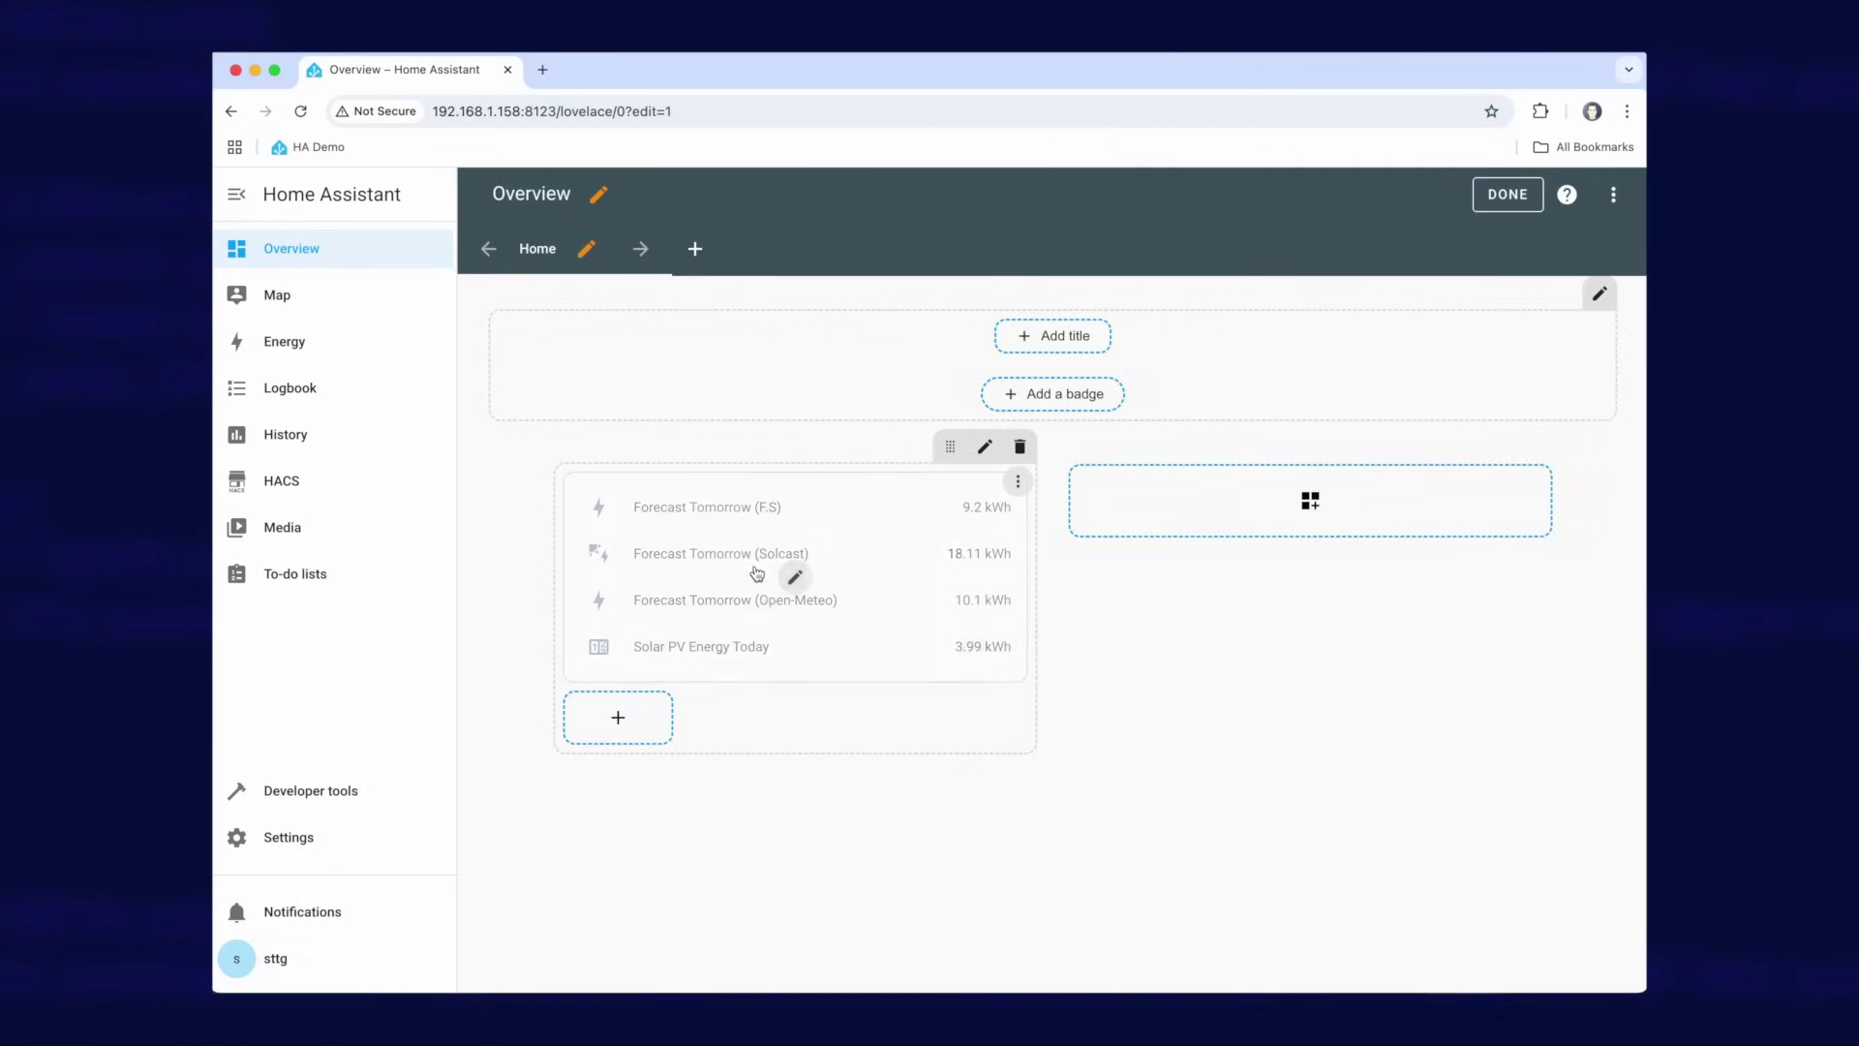
click(794, 579)
scroll(581, 886, down, 2)
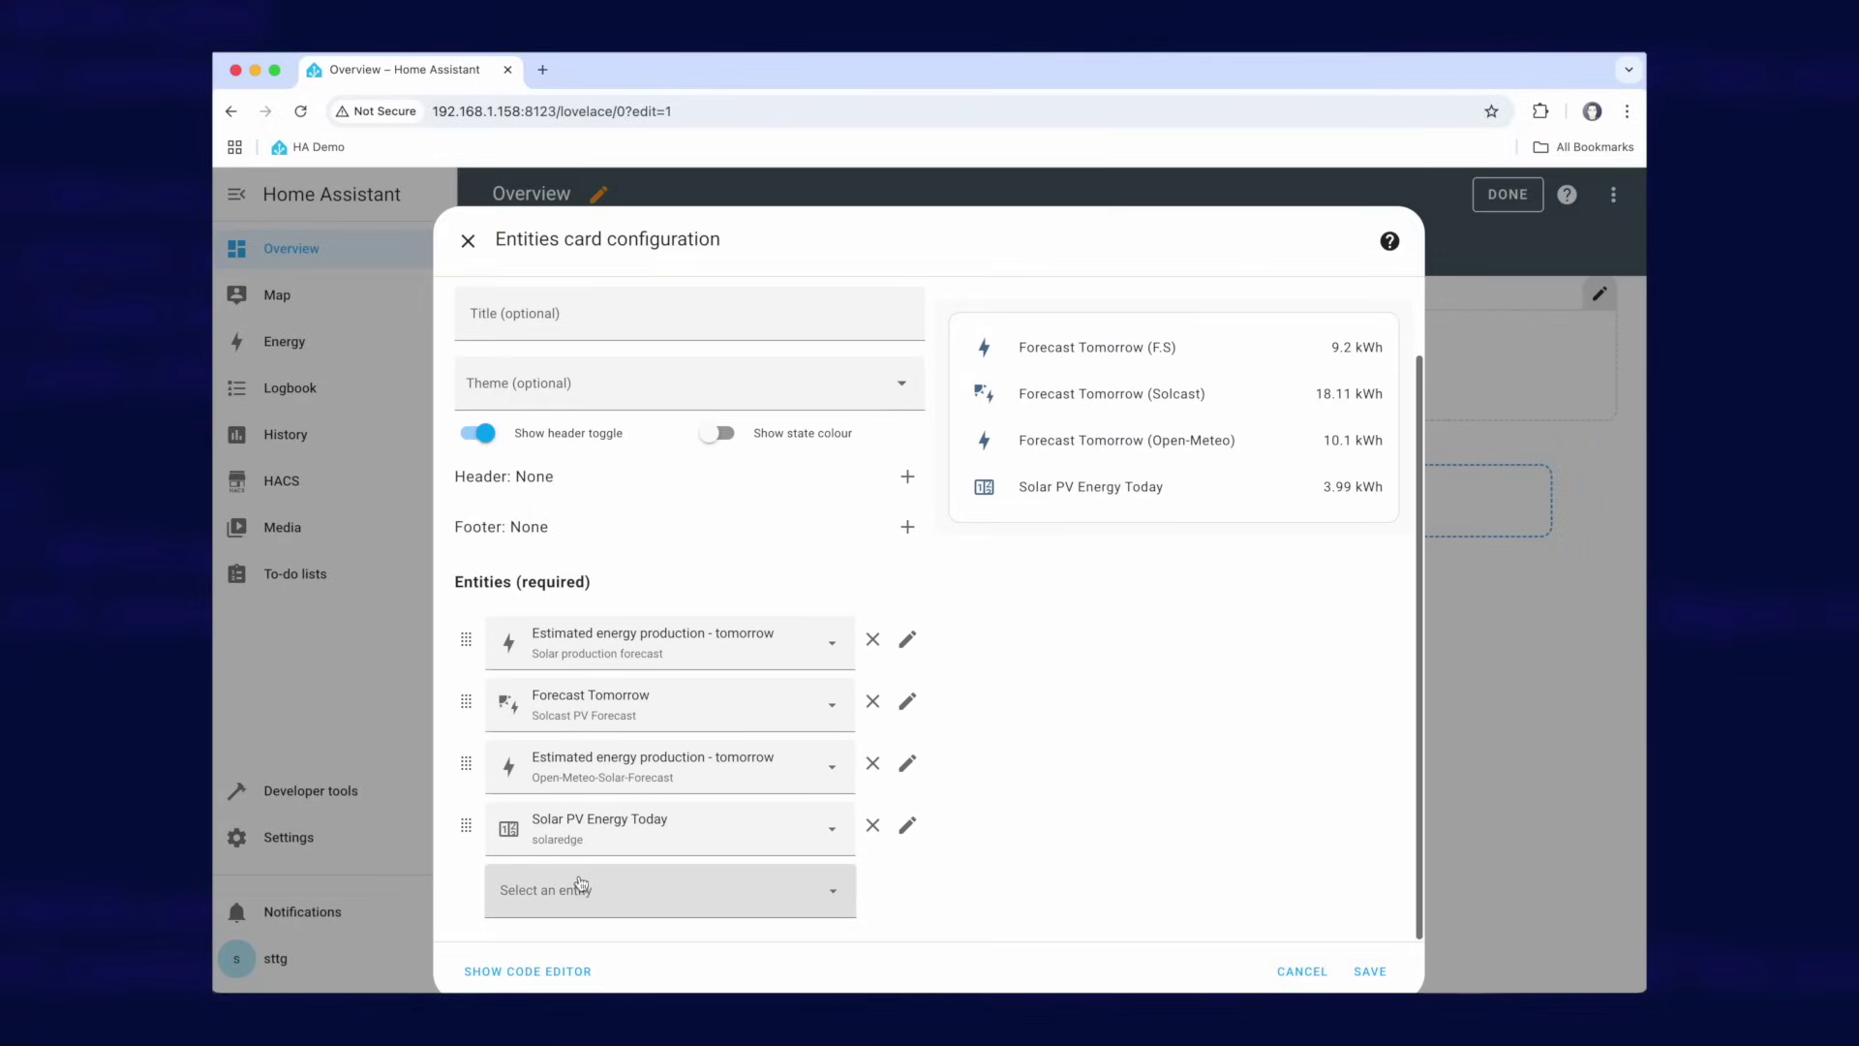
click(578, 888)
text(input_text)
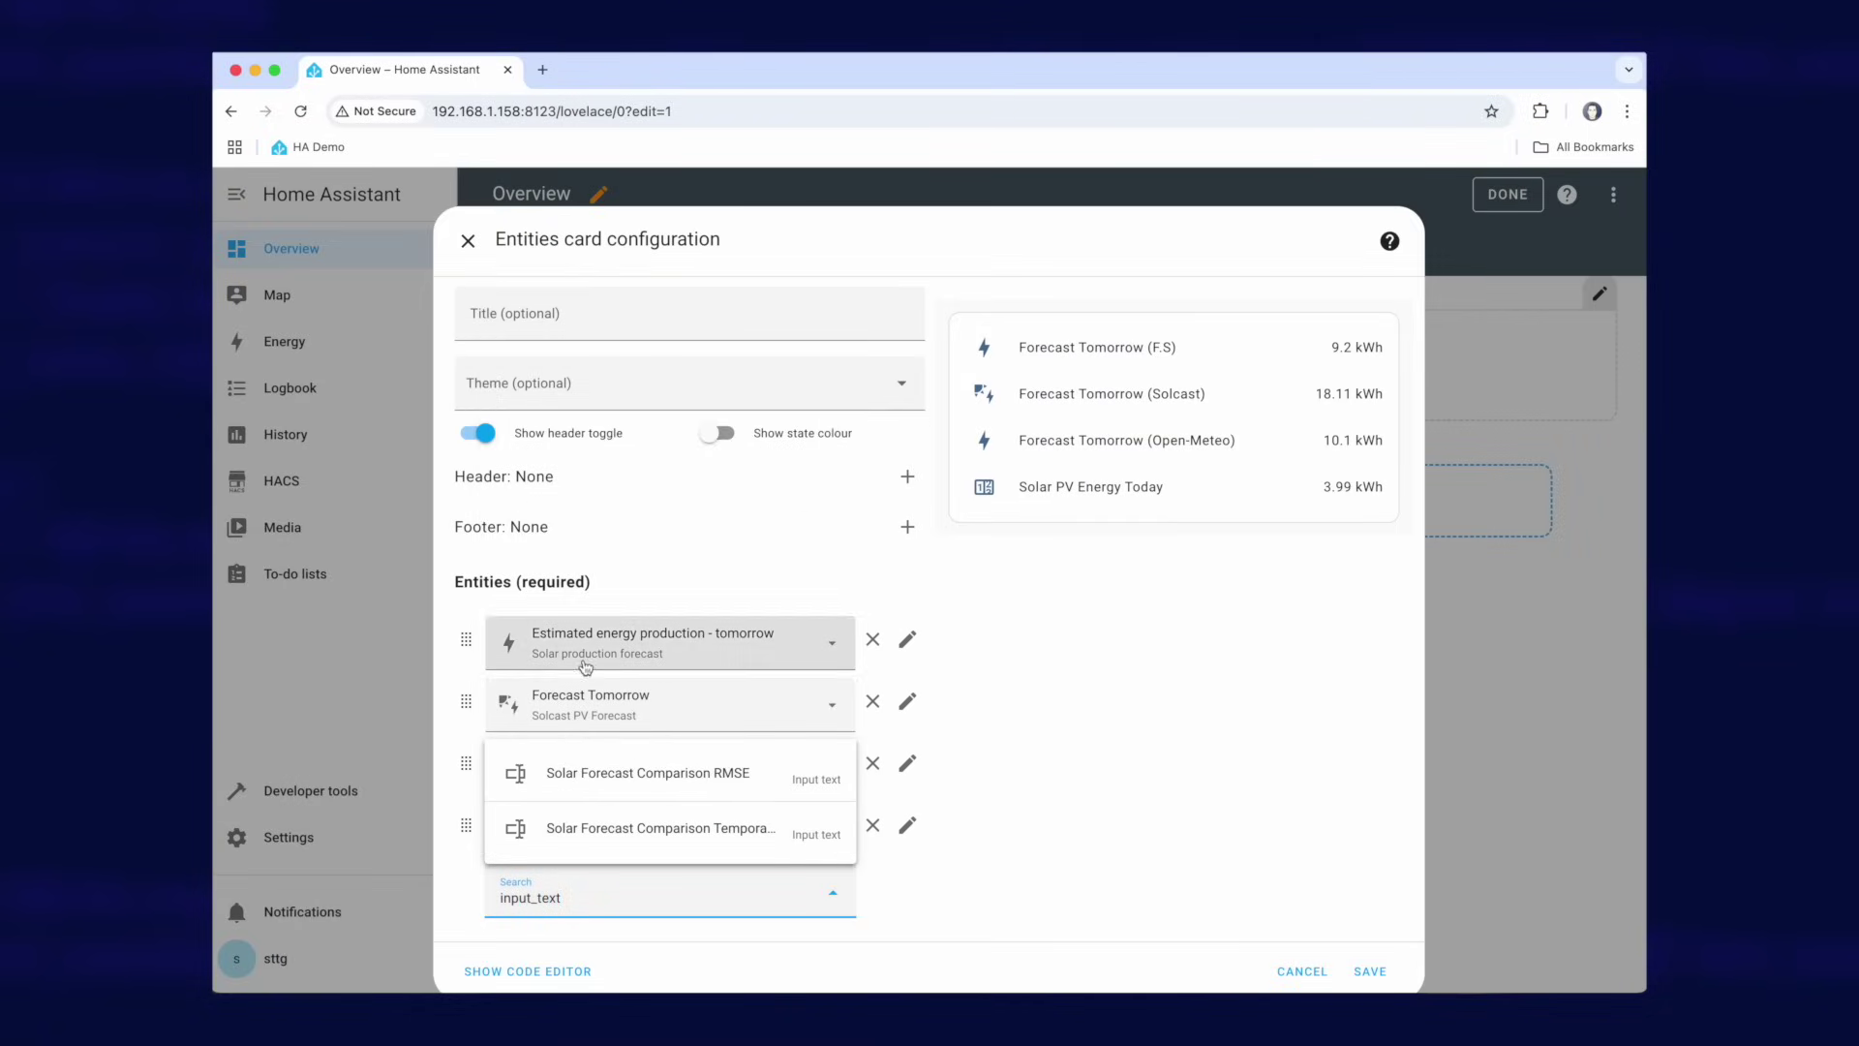
click(606, 835)
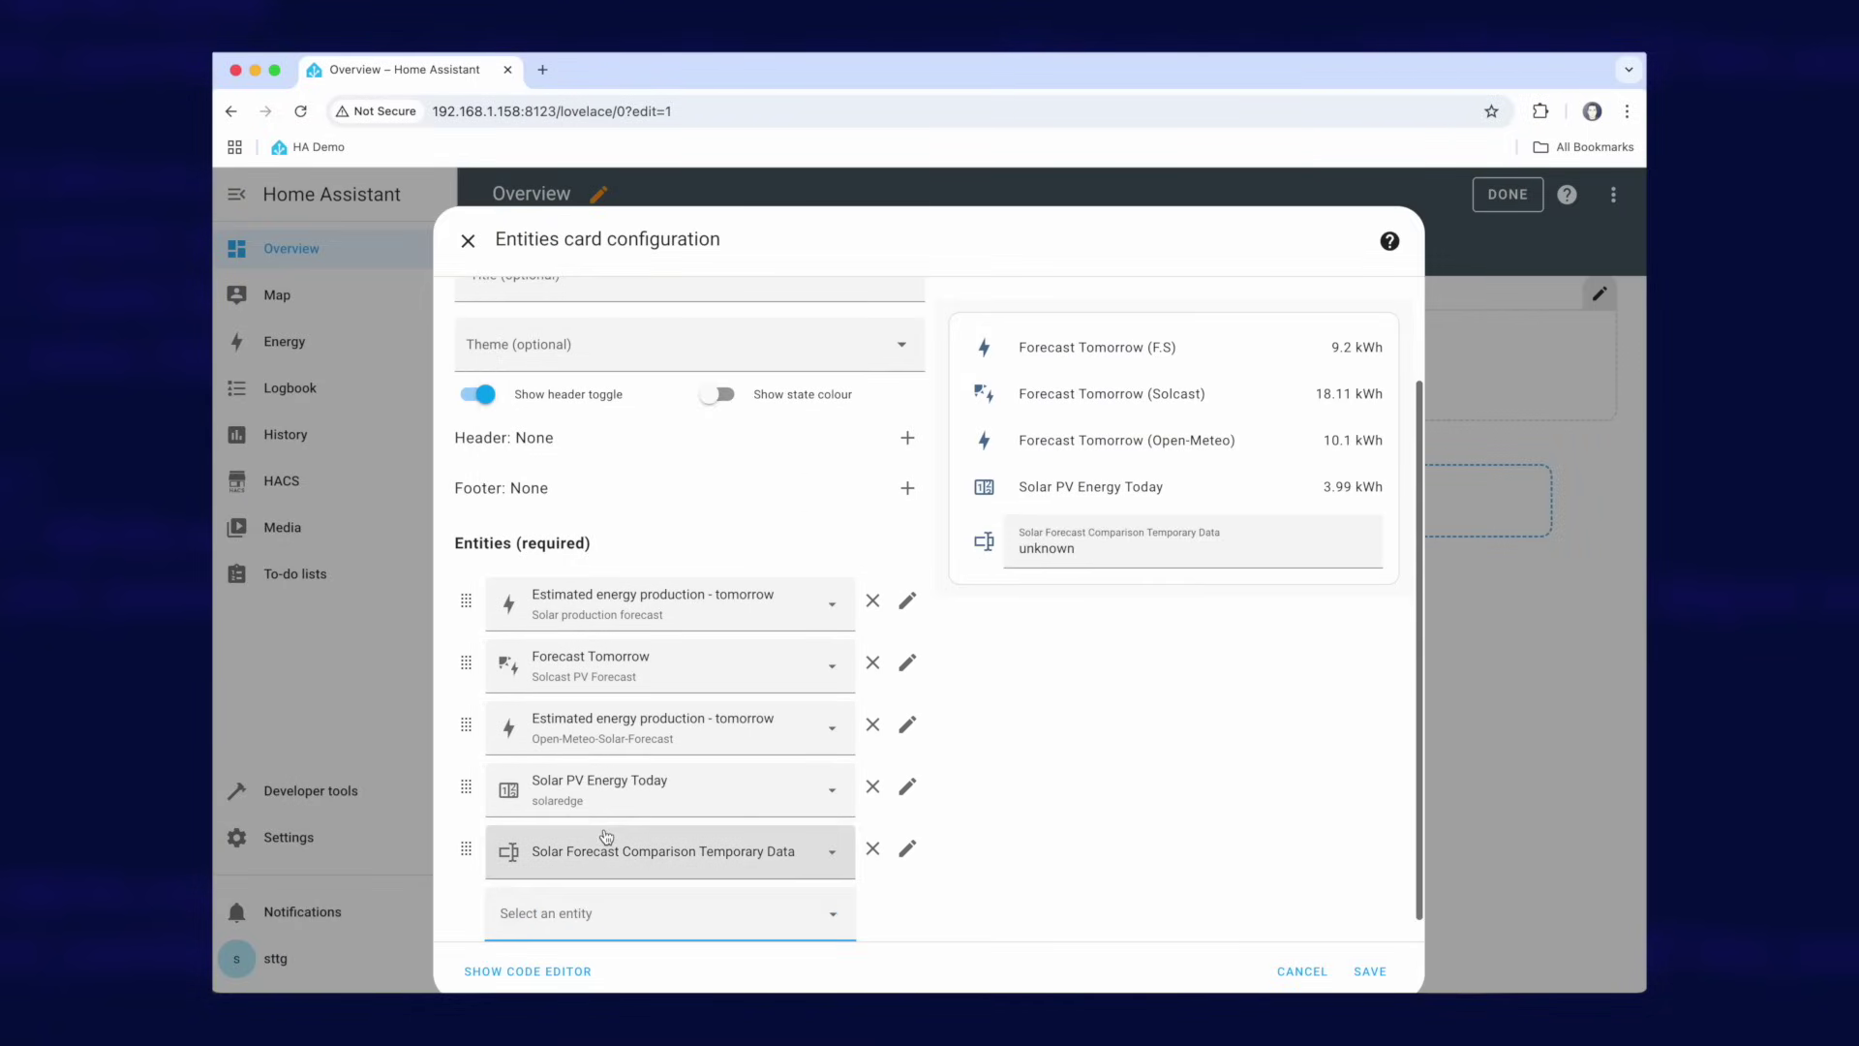
click(616, 888)
text(input)
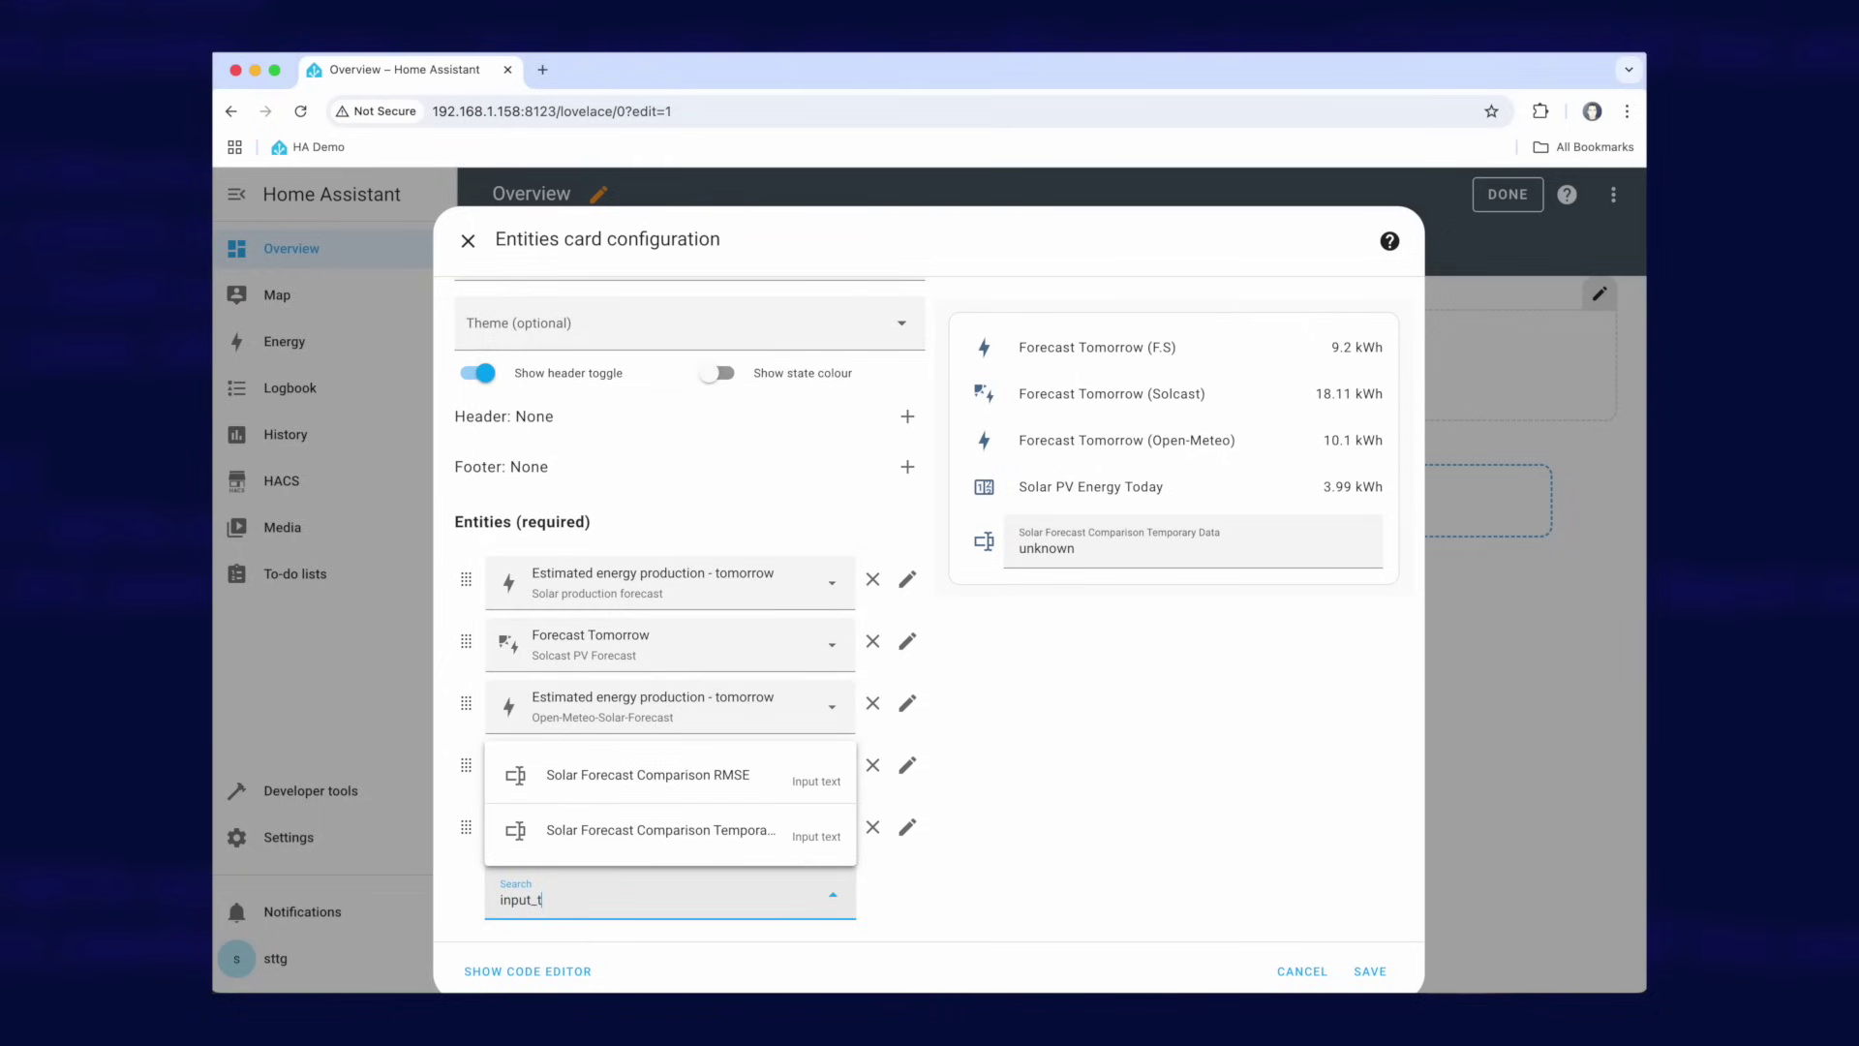
text(_t)
click(750, 779)
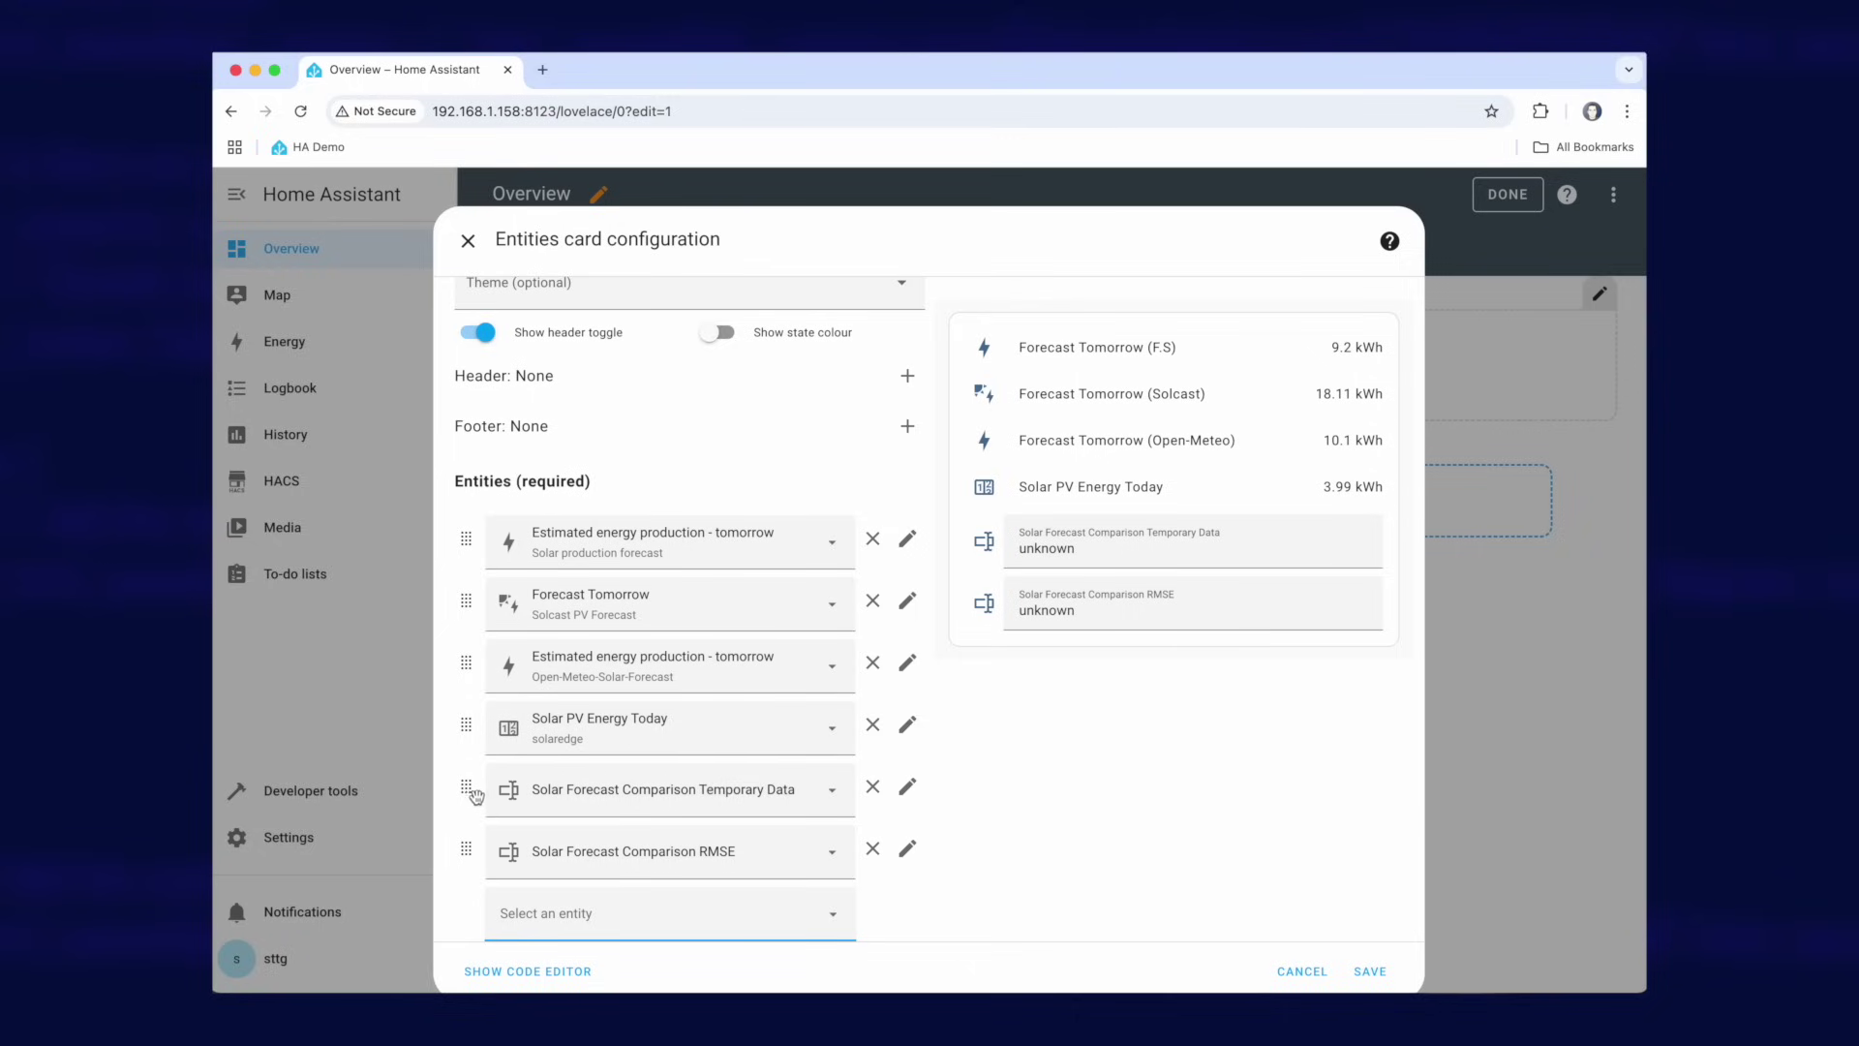
- Move Temporary Data and RMSE to the top of the card and save the dashboard
drag(474, 796, 466, 545)
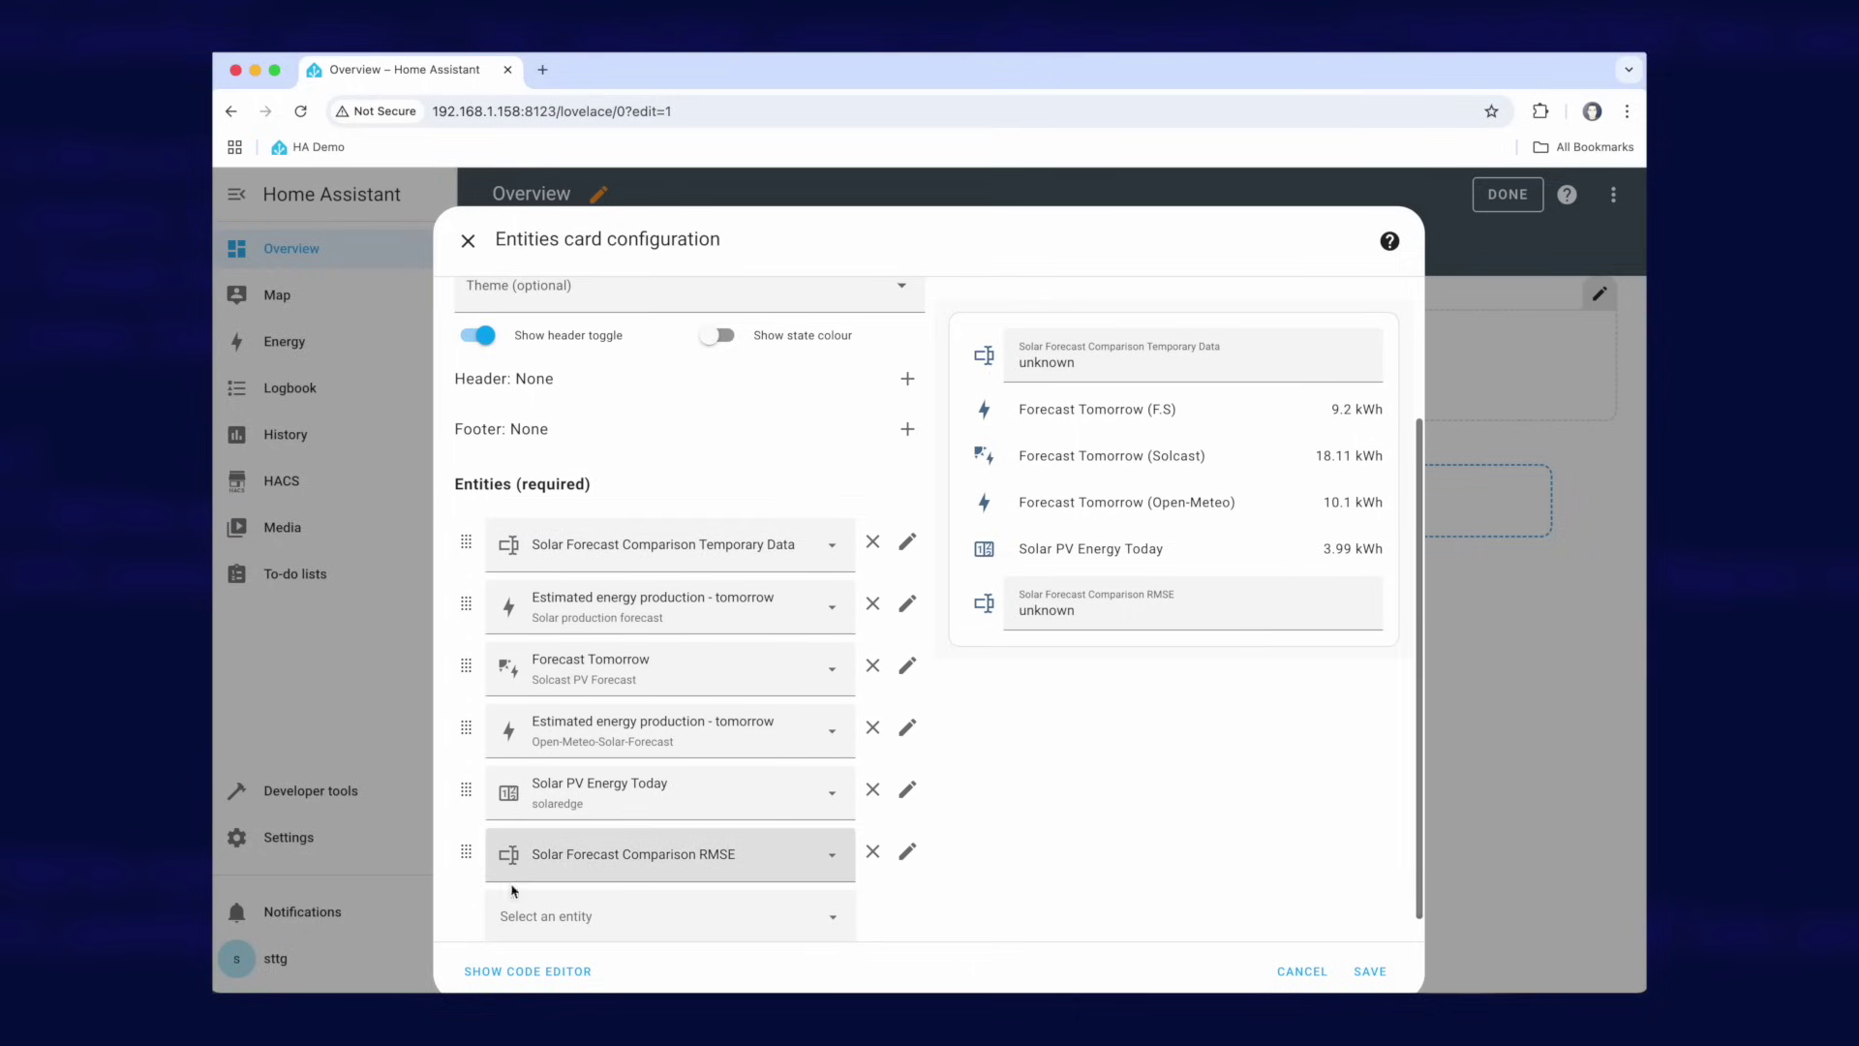
drag(466, 856, 467, 608)
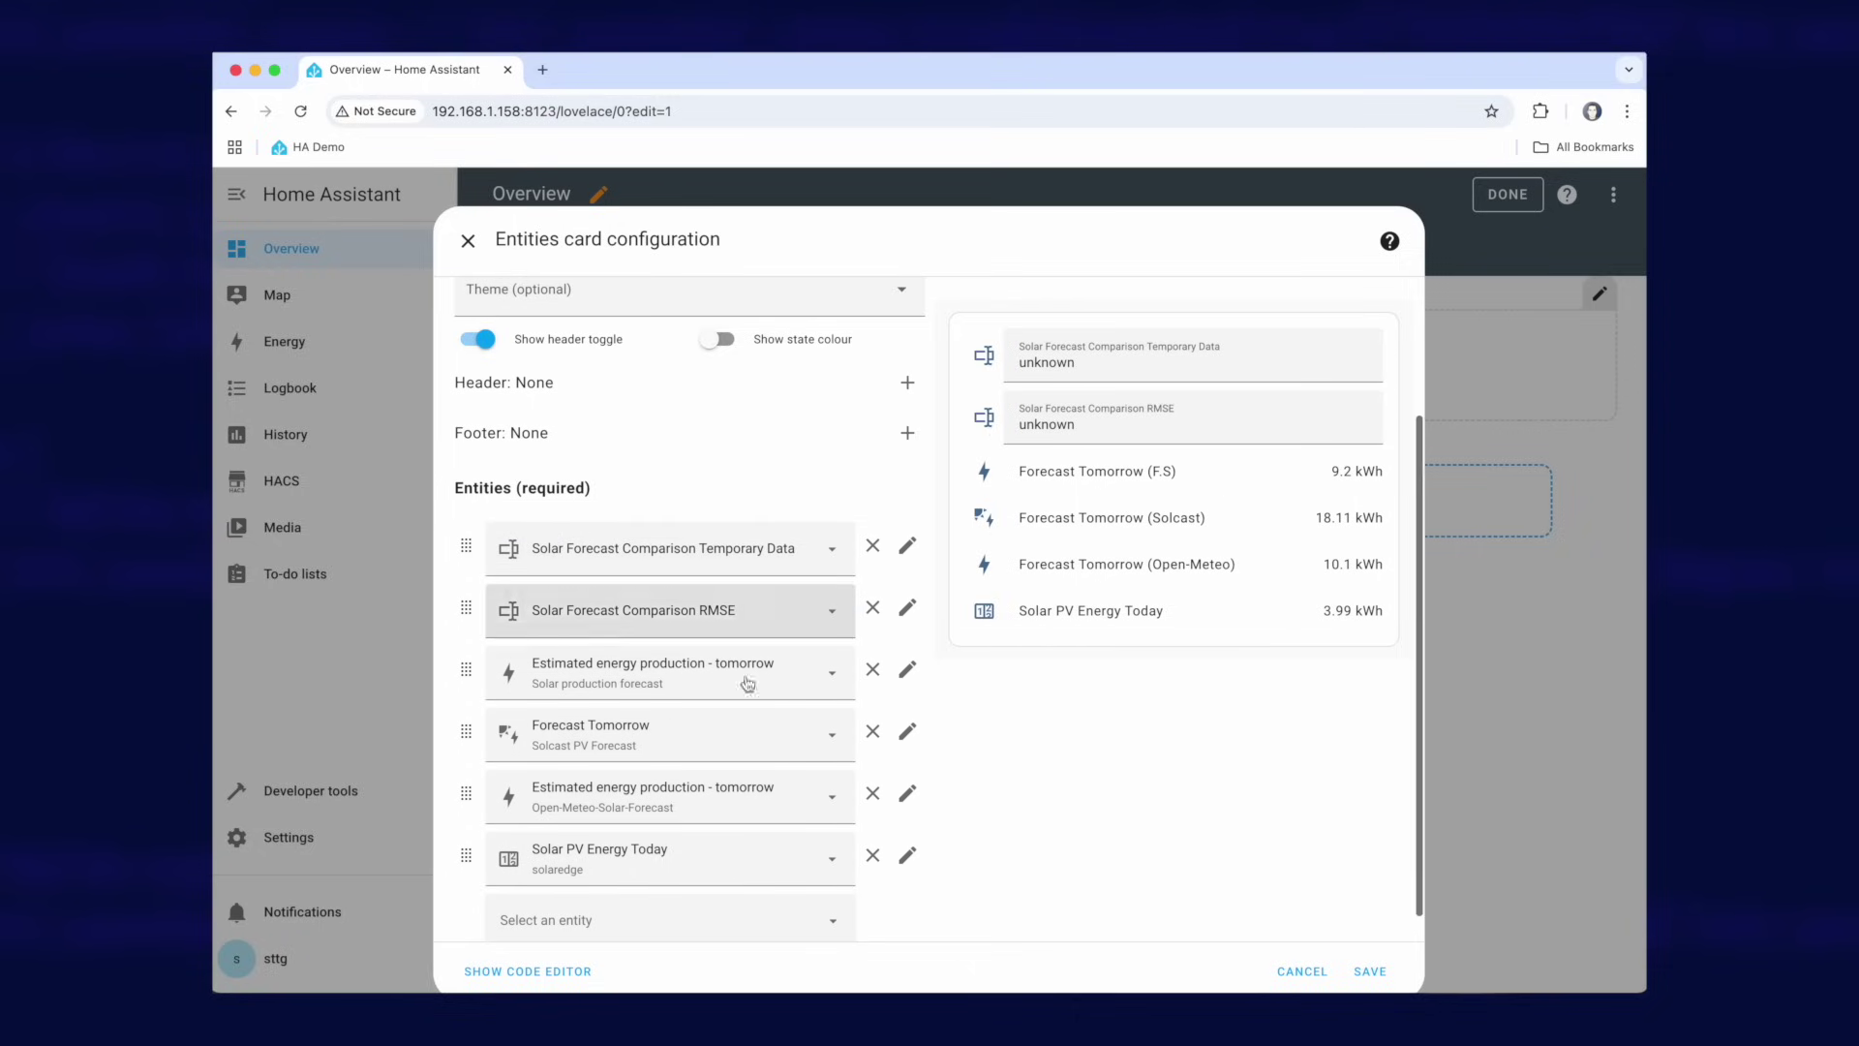
click(1362, 970)
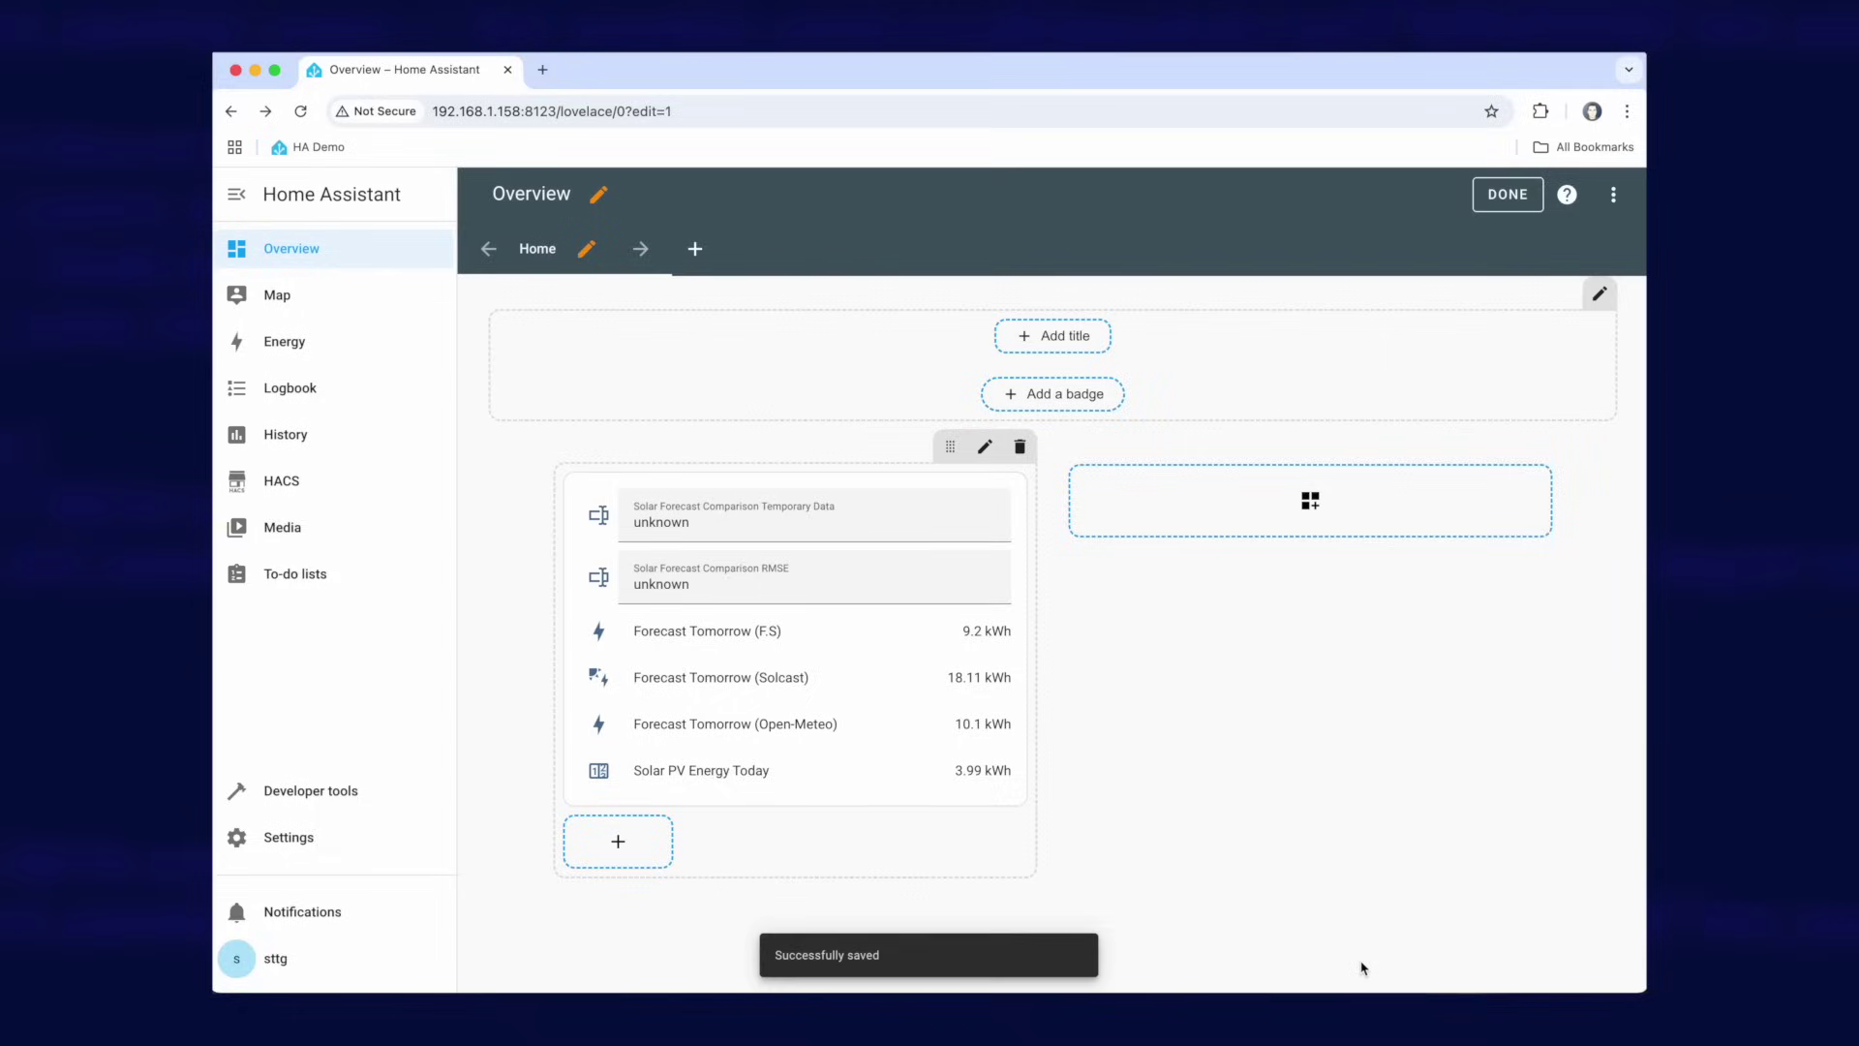
click(1507, 194)
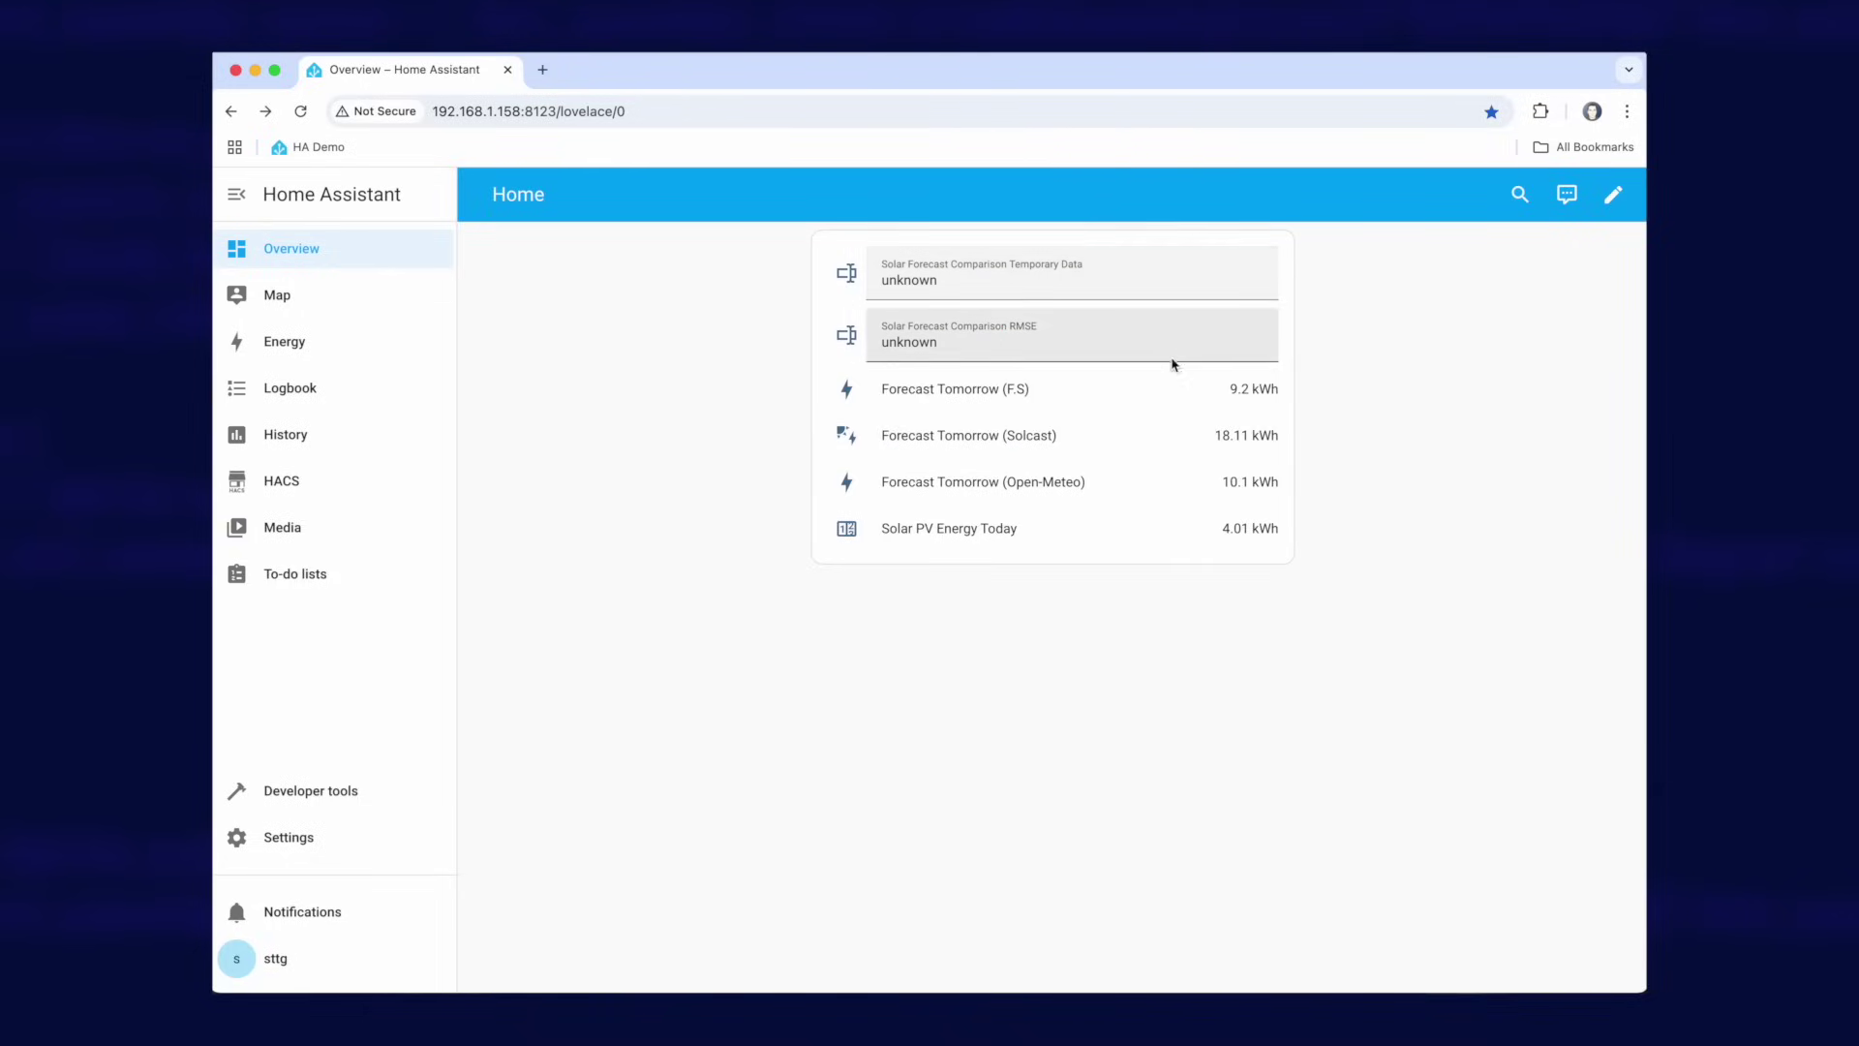
double_click(980, 276)
key(End)
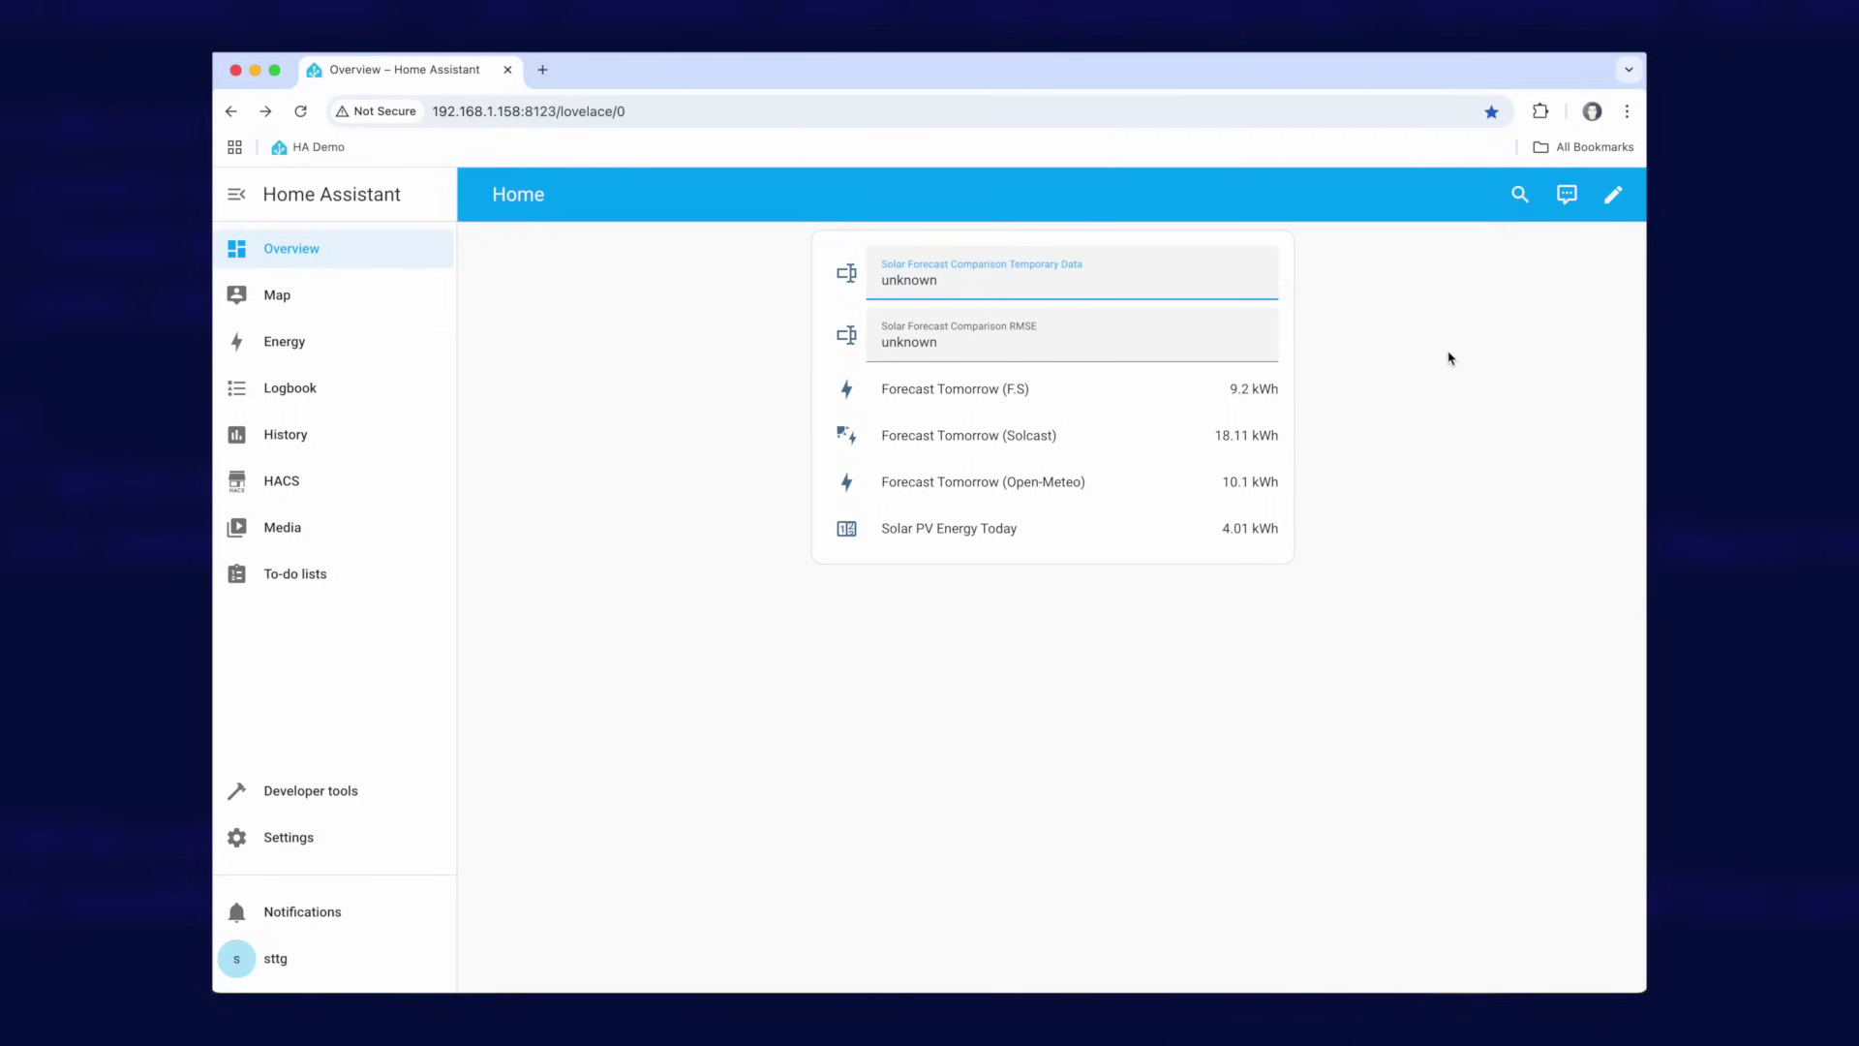
double_click(911, 282)
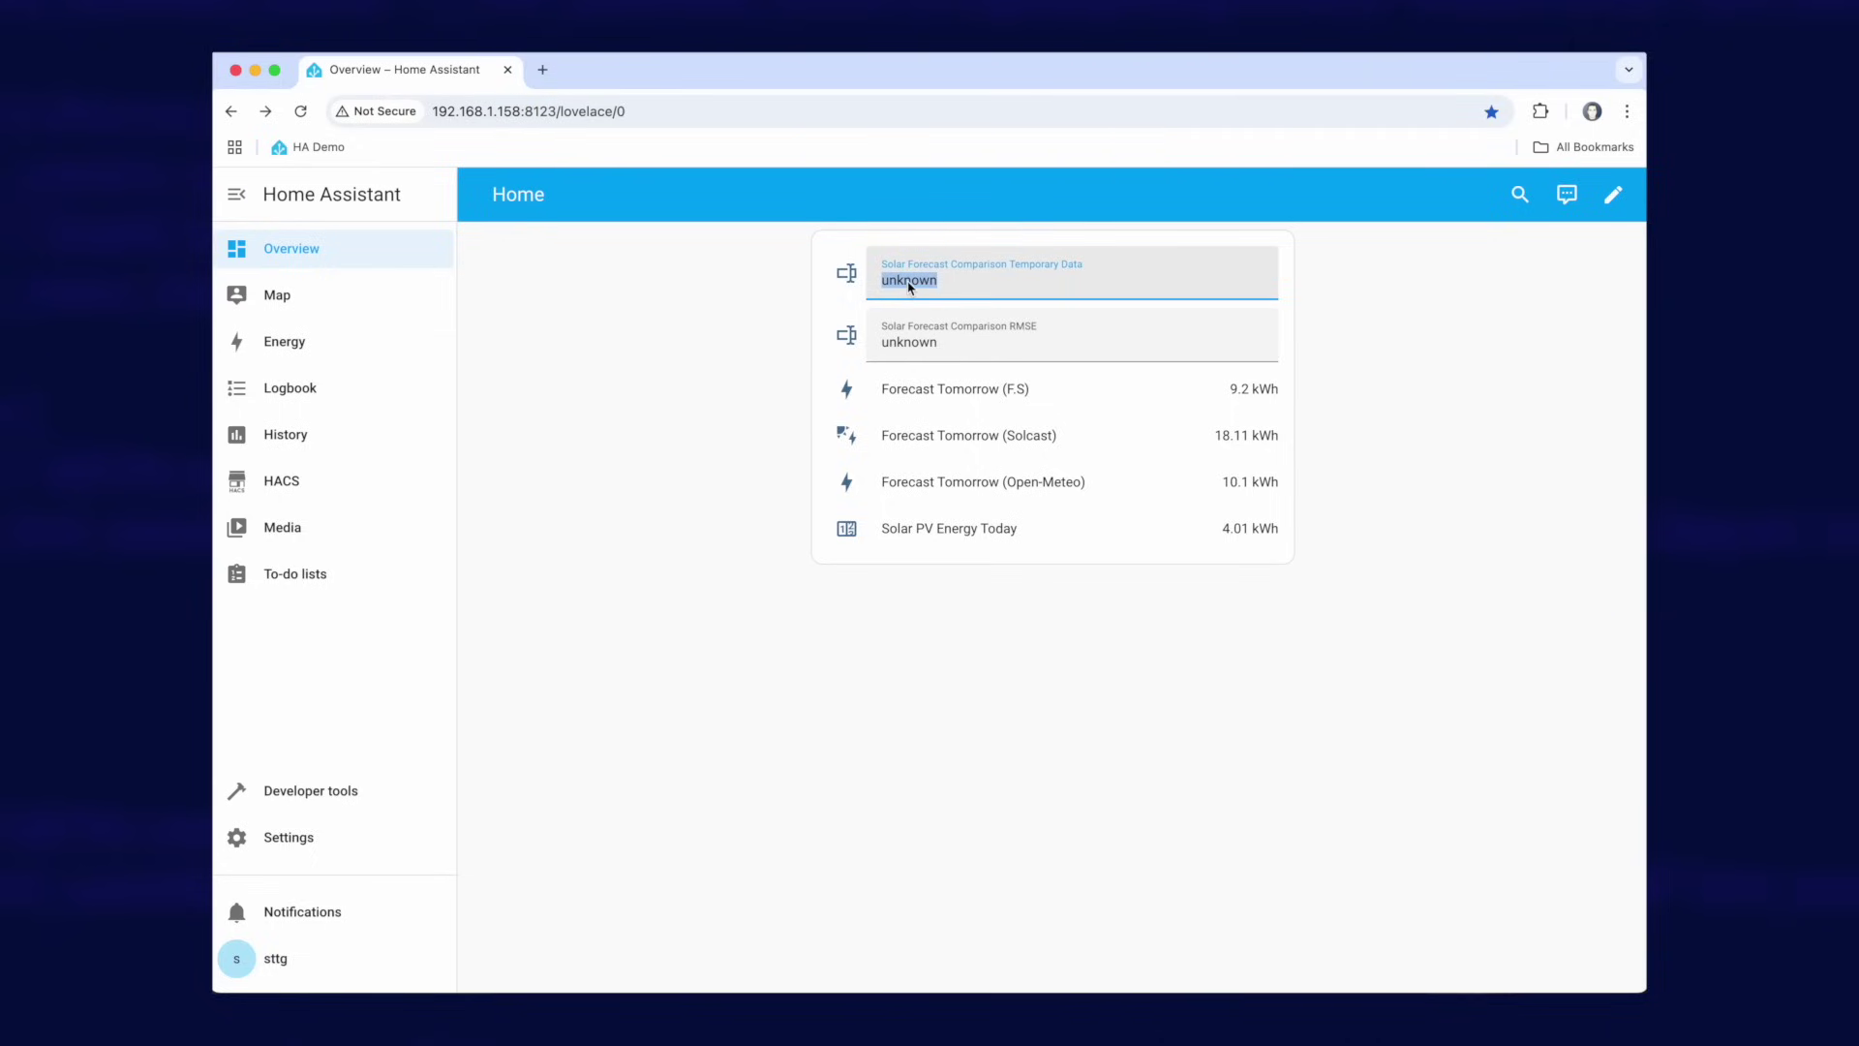
click(916, 282)
double_click(1068, 350)
click(1068, 349)
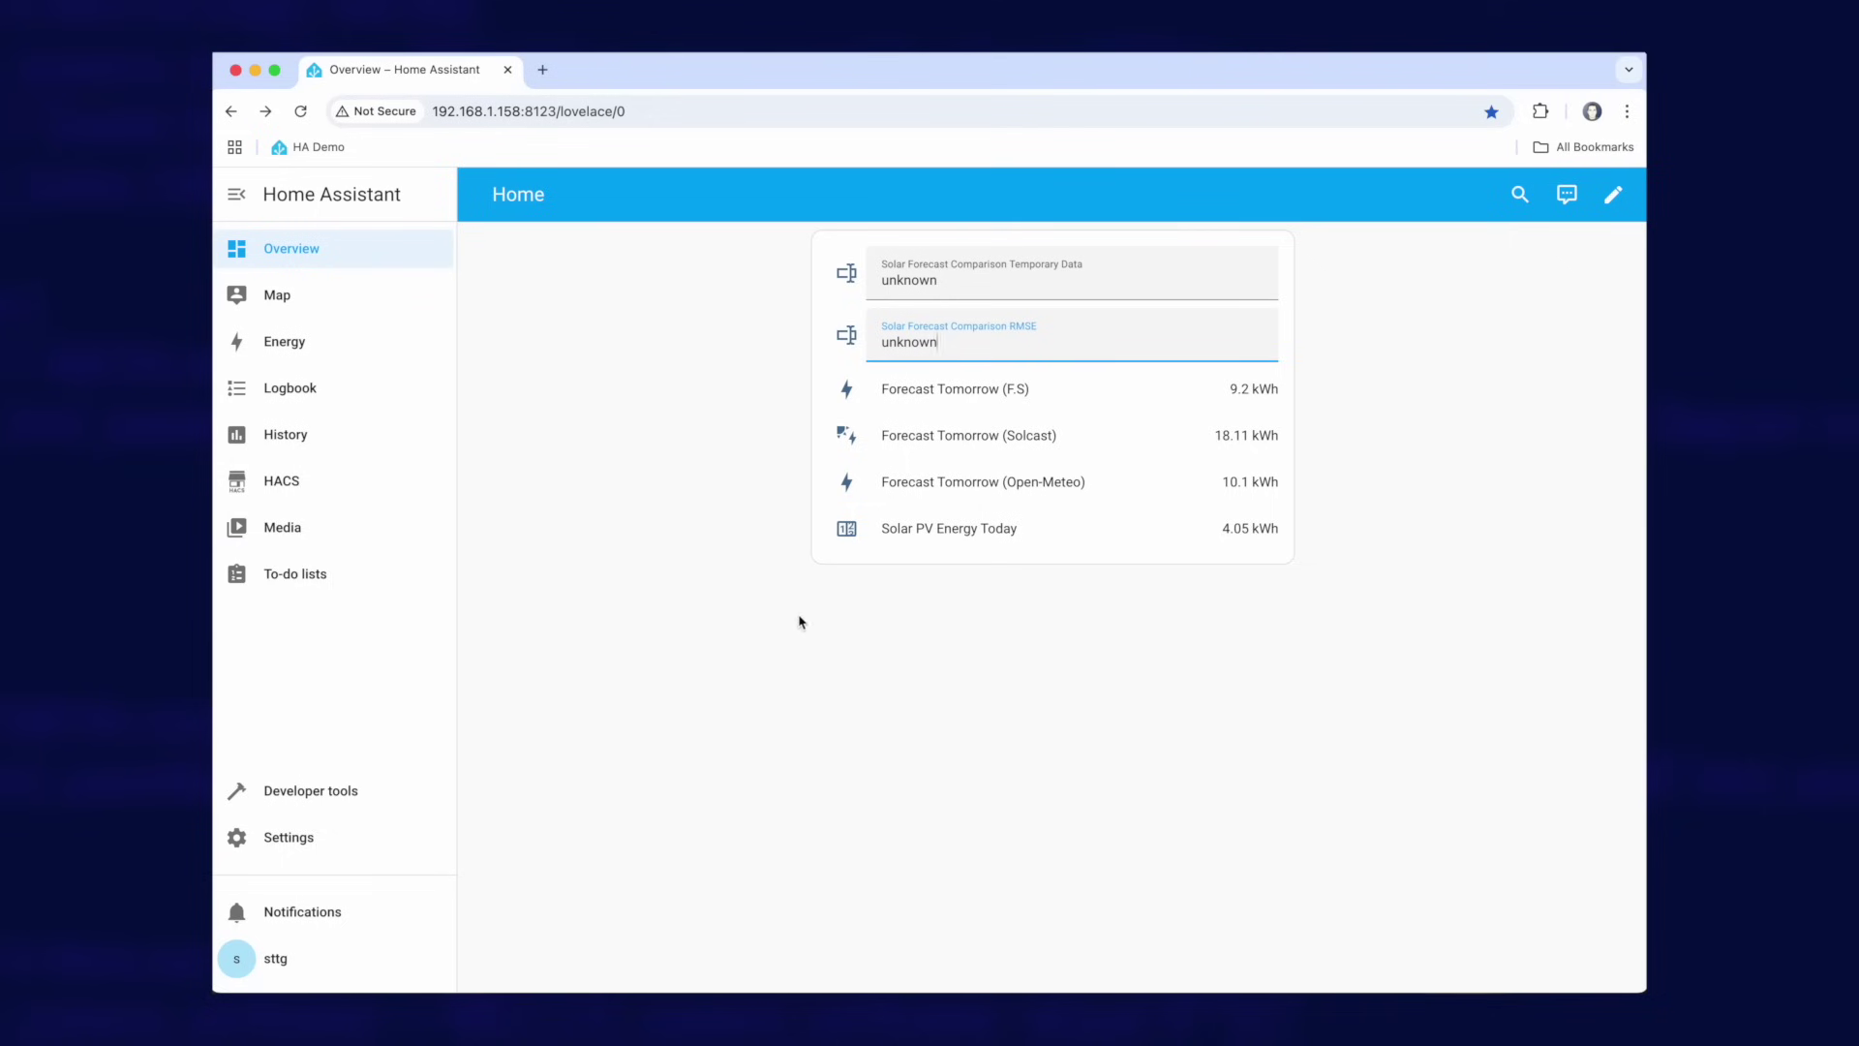
- Install the File editor add-on from the Add-on Store, start it and show it in the sidebar
click(276, 836)
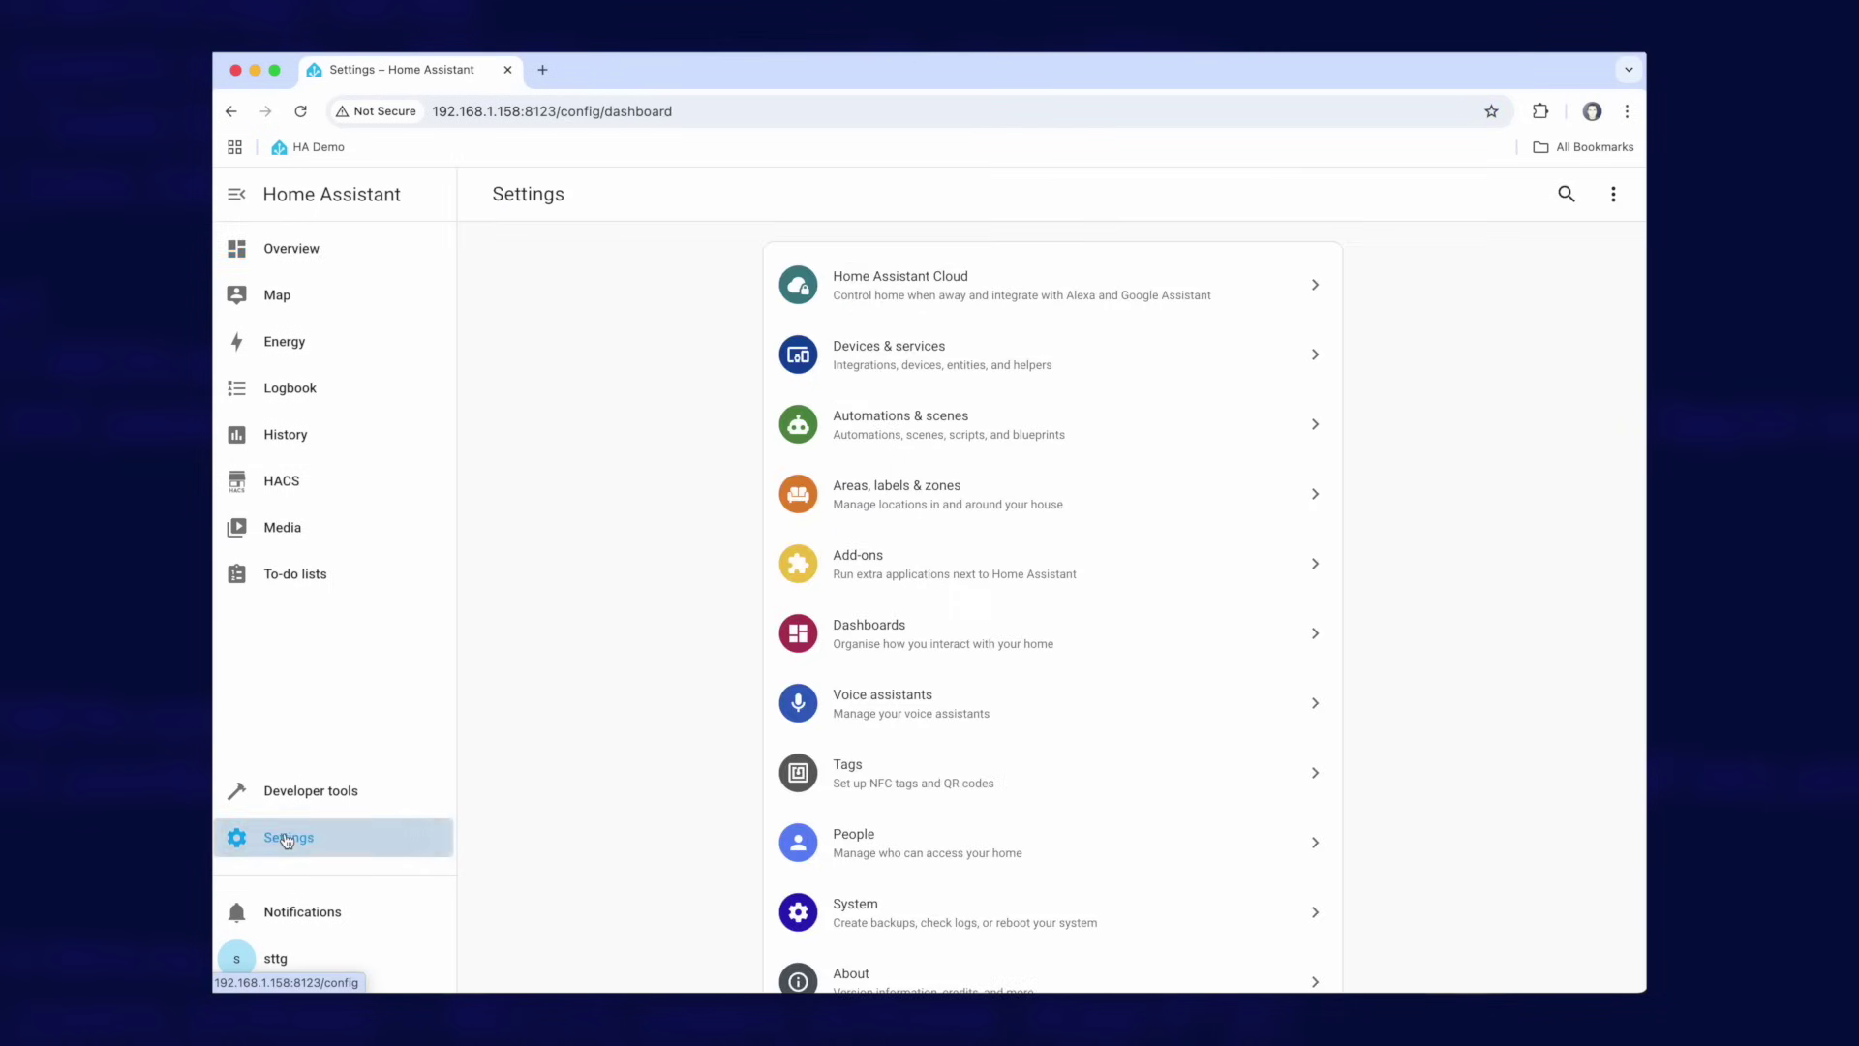
click(868, 589)
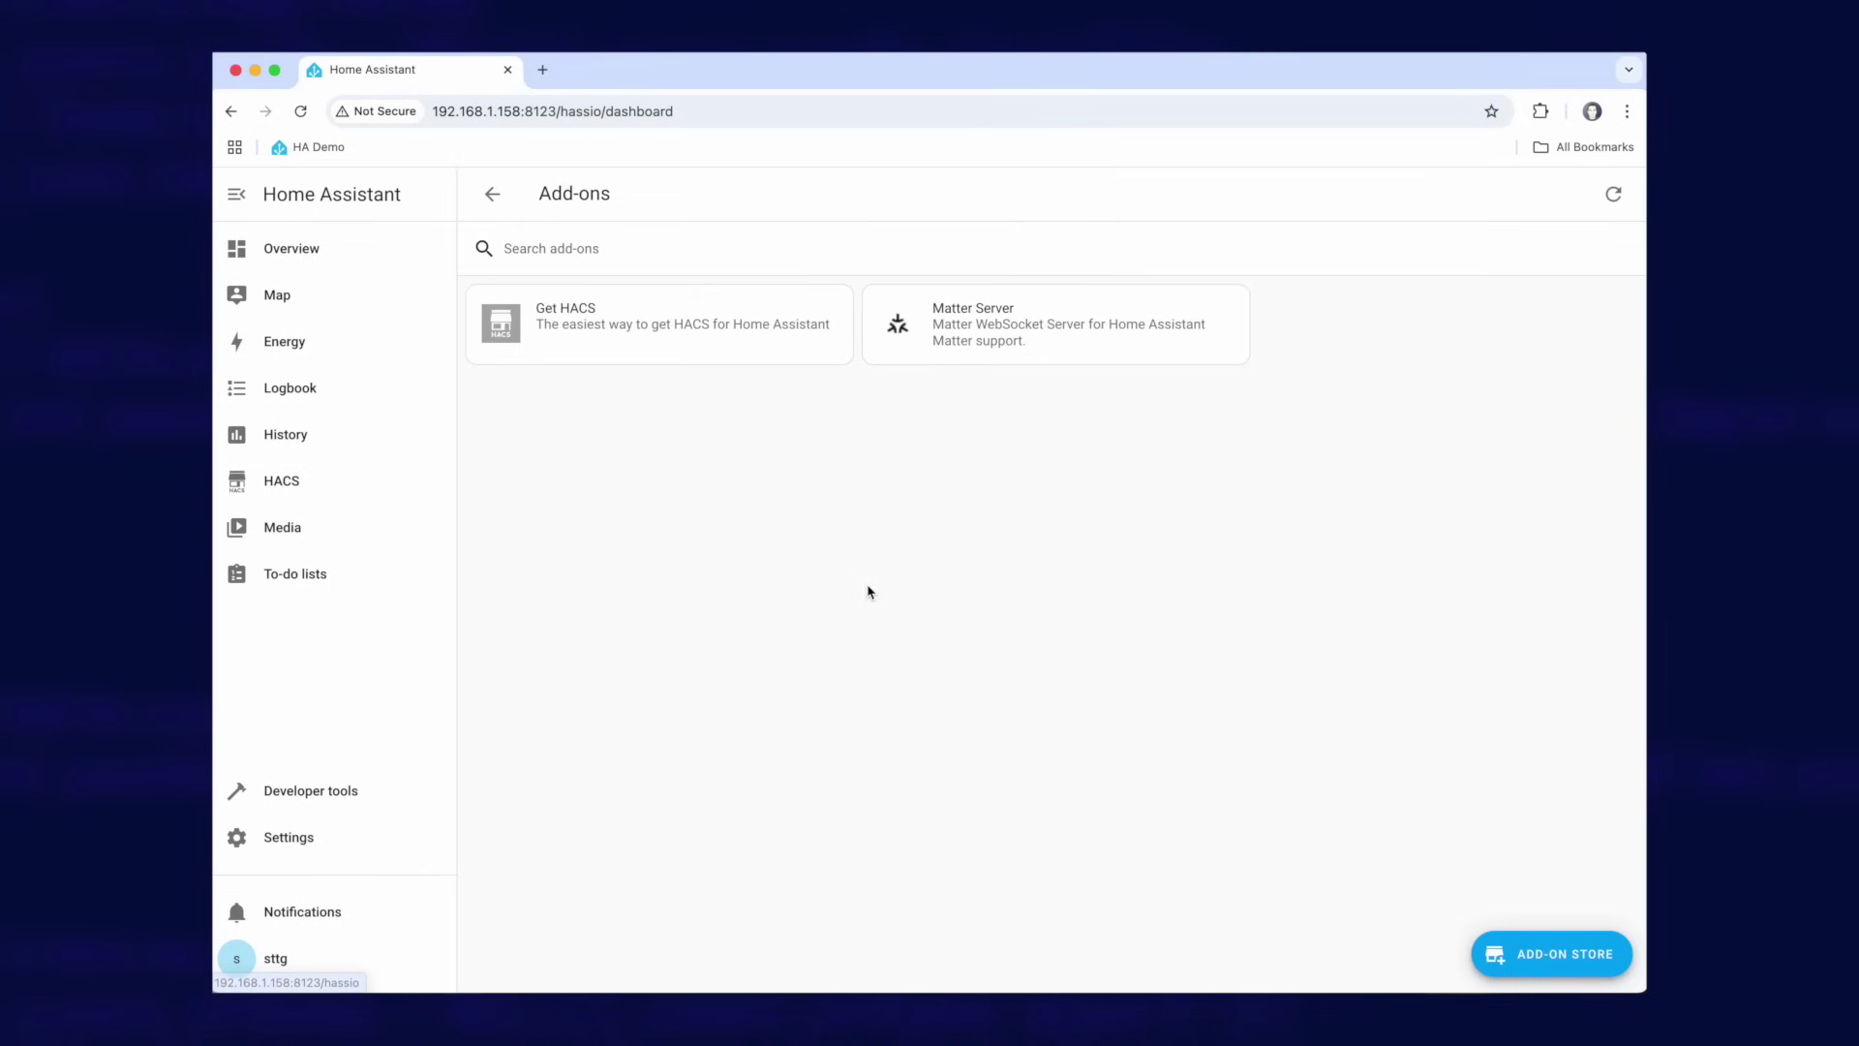
click(1566, 955)
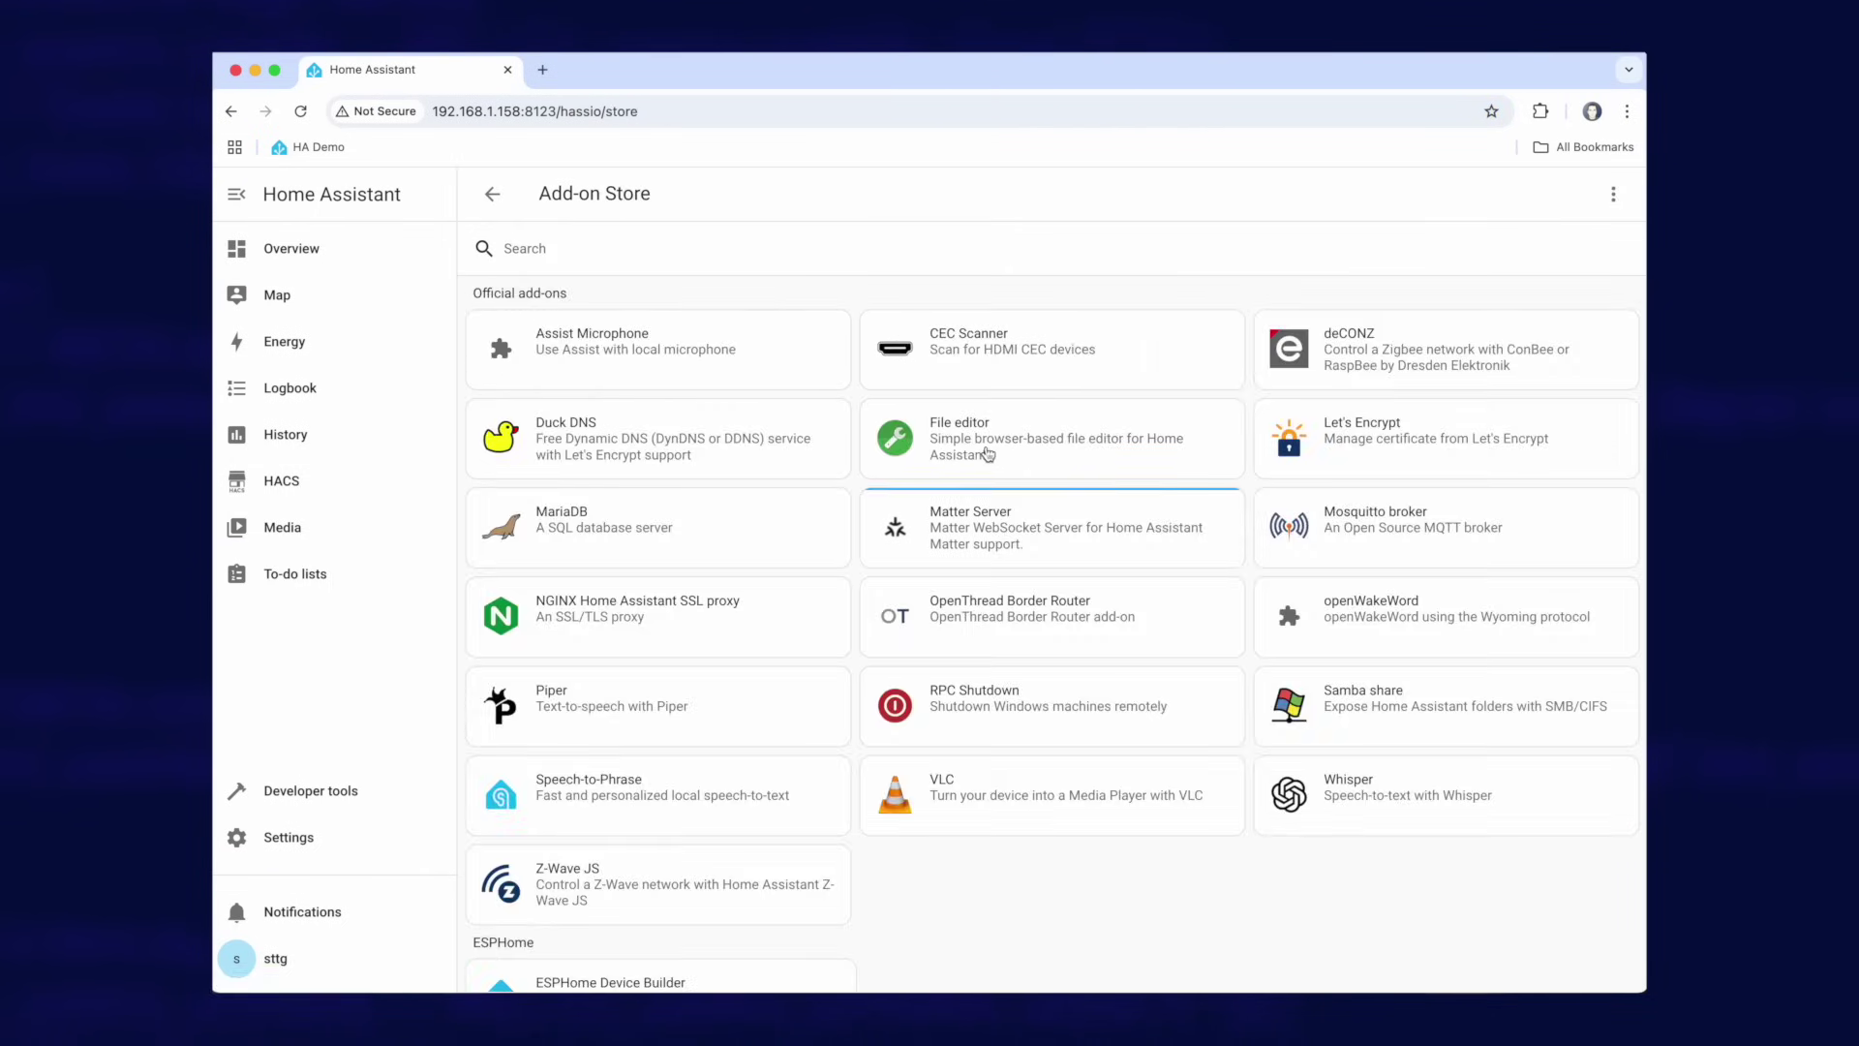
click(953, 448)
click(594, 532)
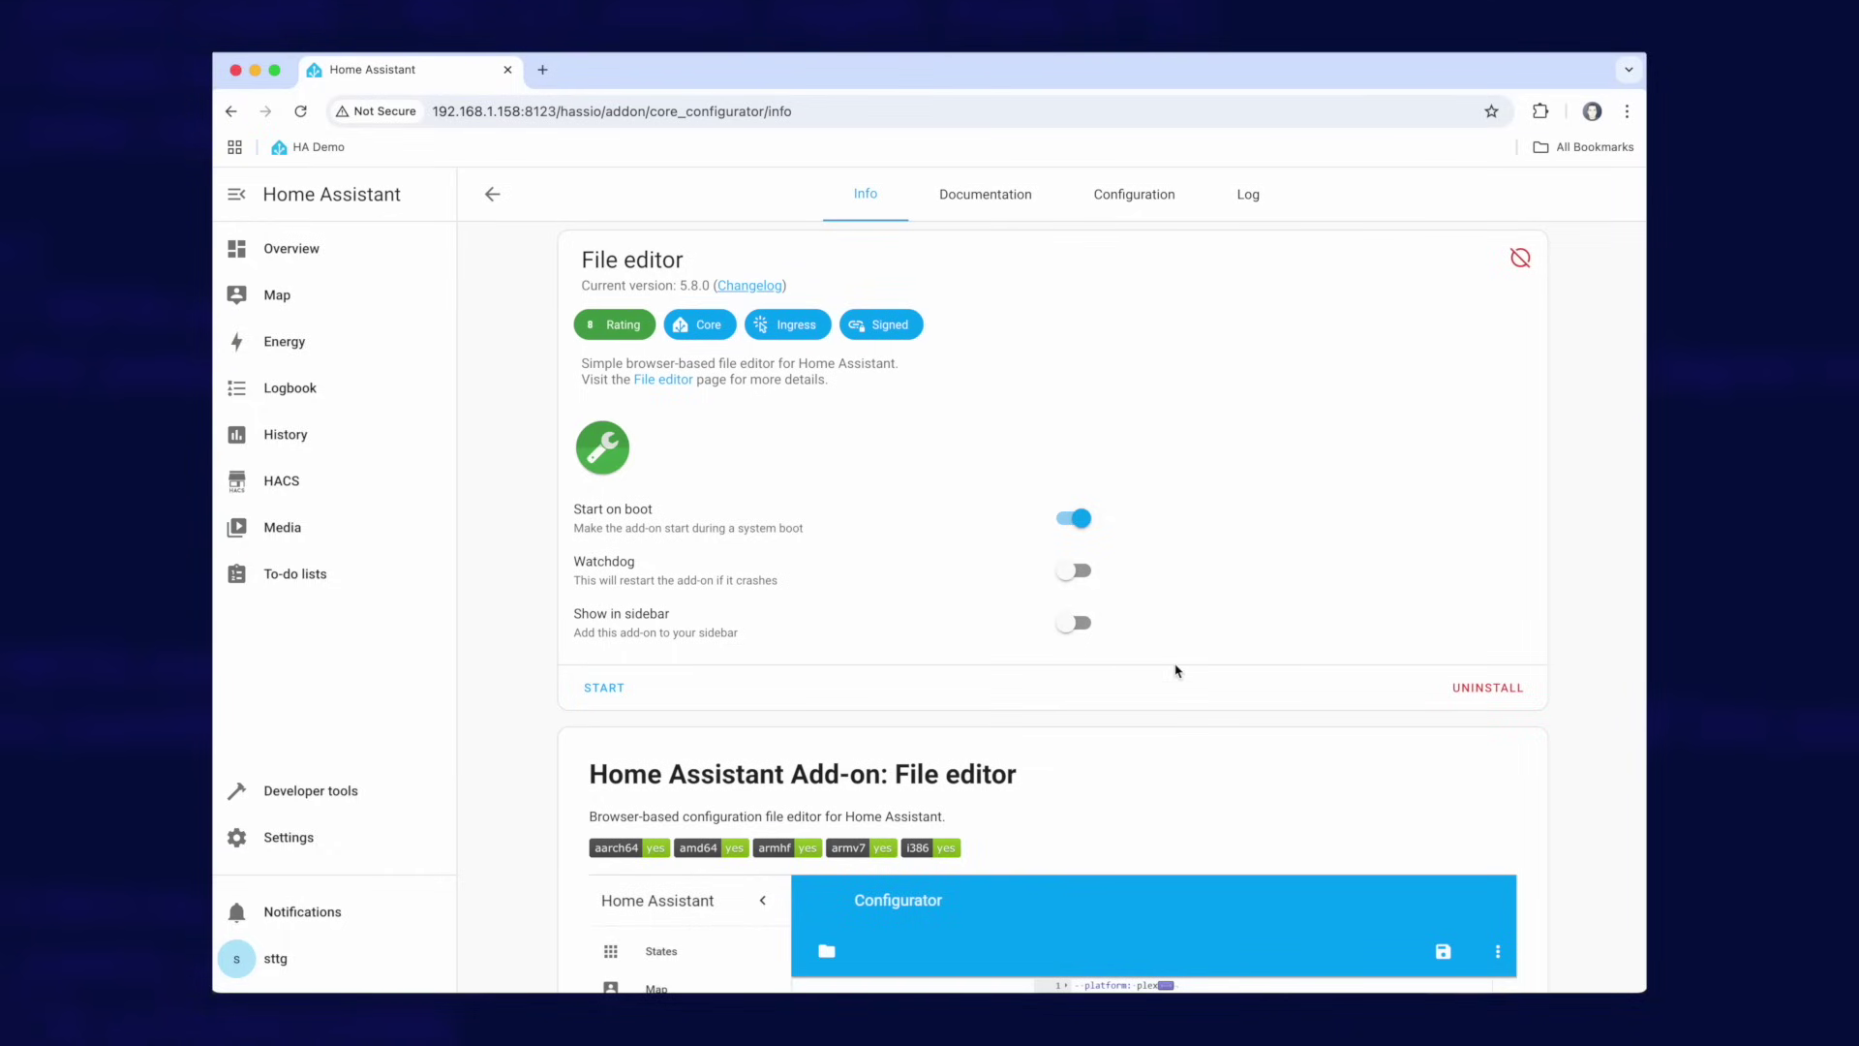
click(637, 693)
click(1073, 626)
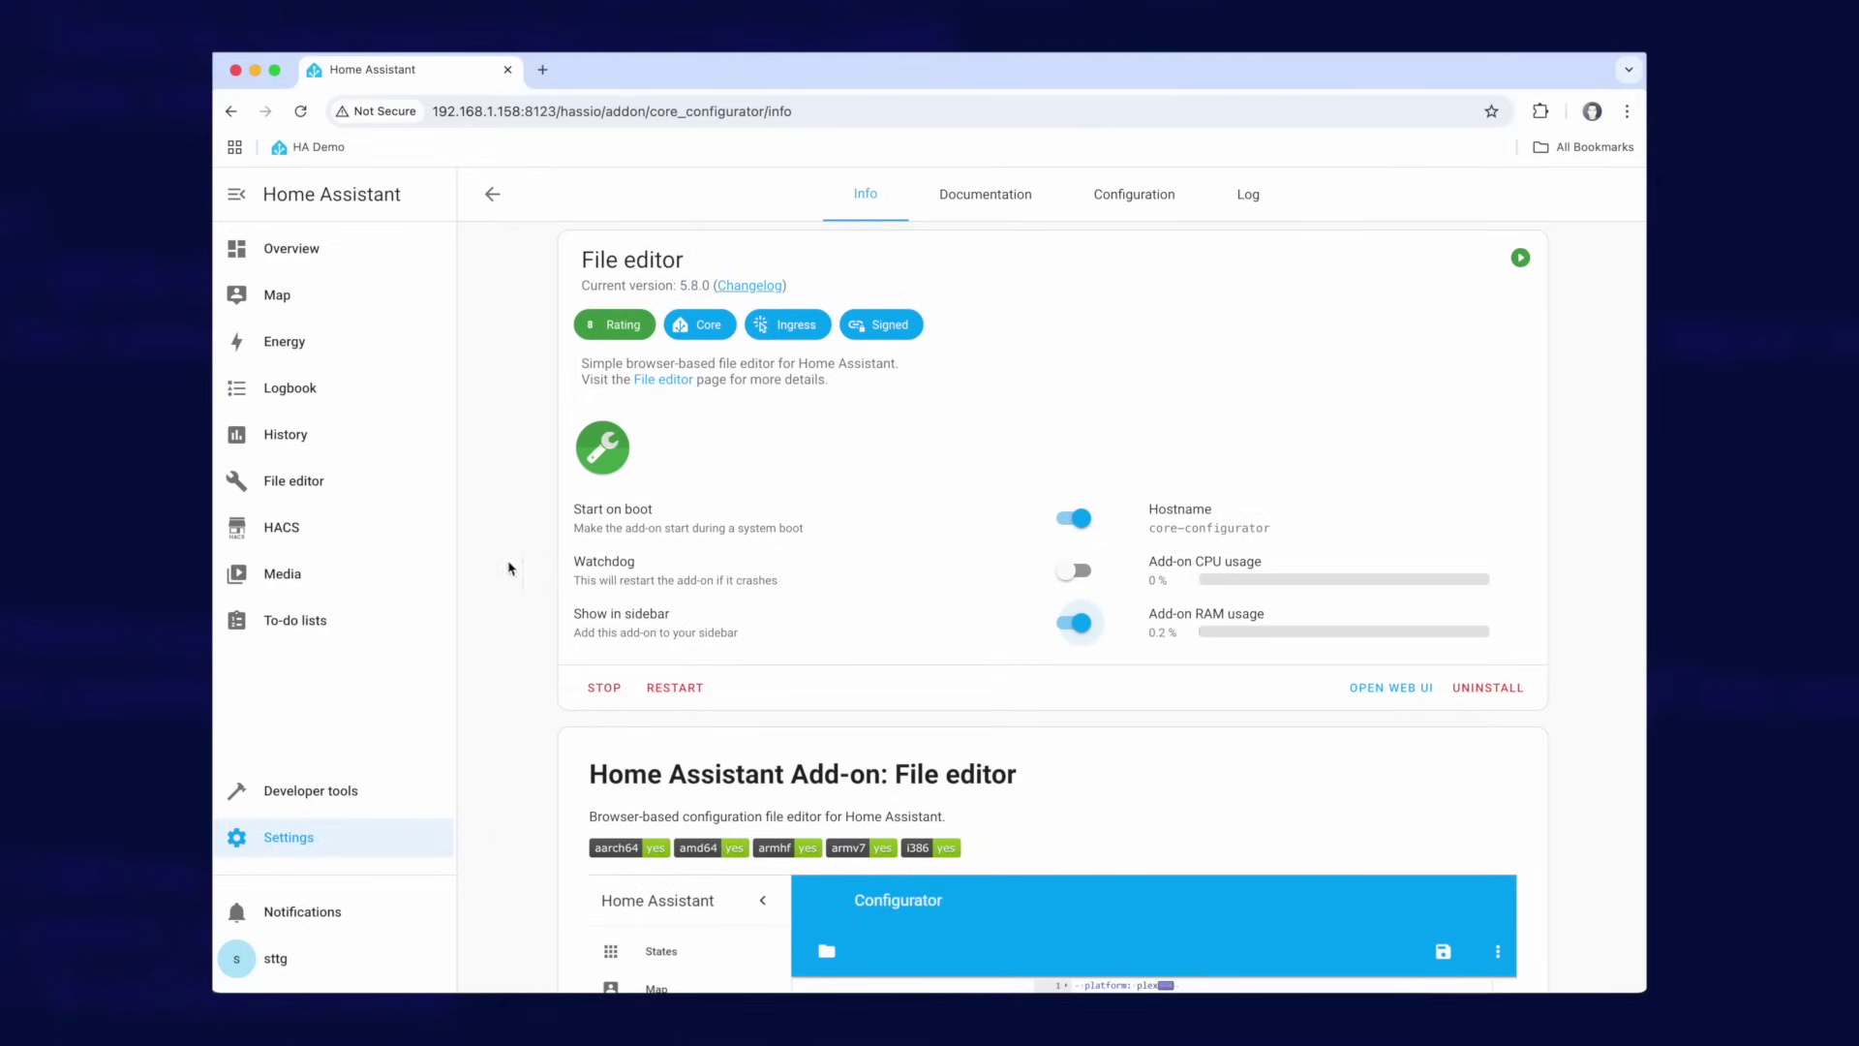
- Create a solarforecasts folder in the configuration directory via File editor, then open configuration.yaml
click(314, 487)
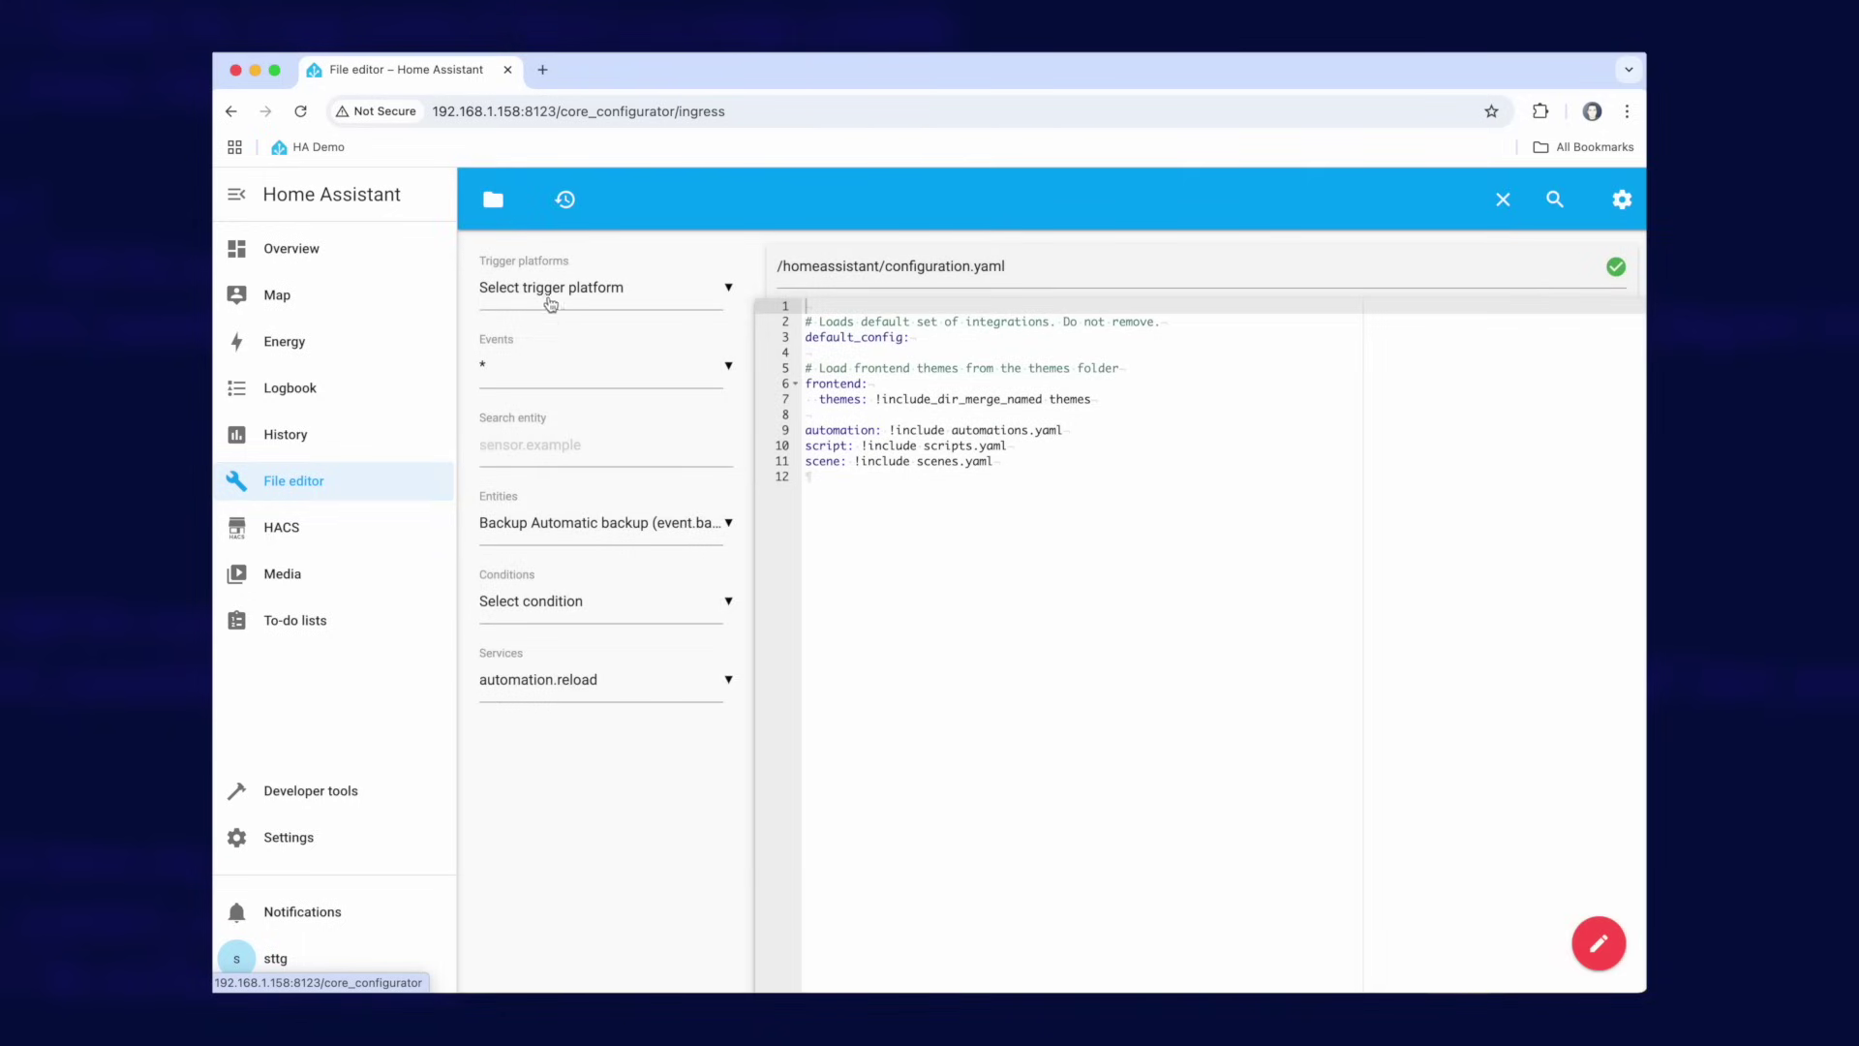
click(494, 207)
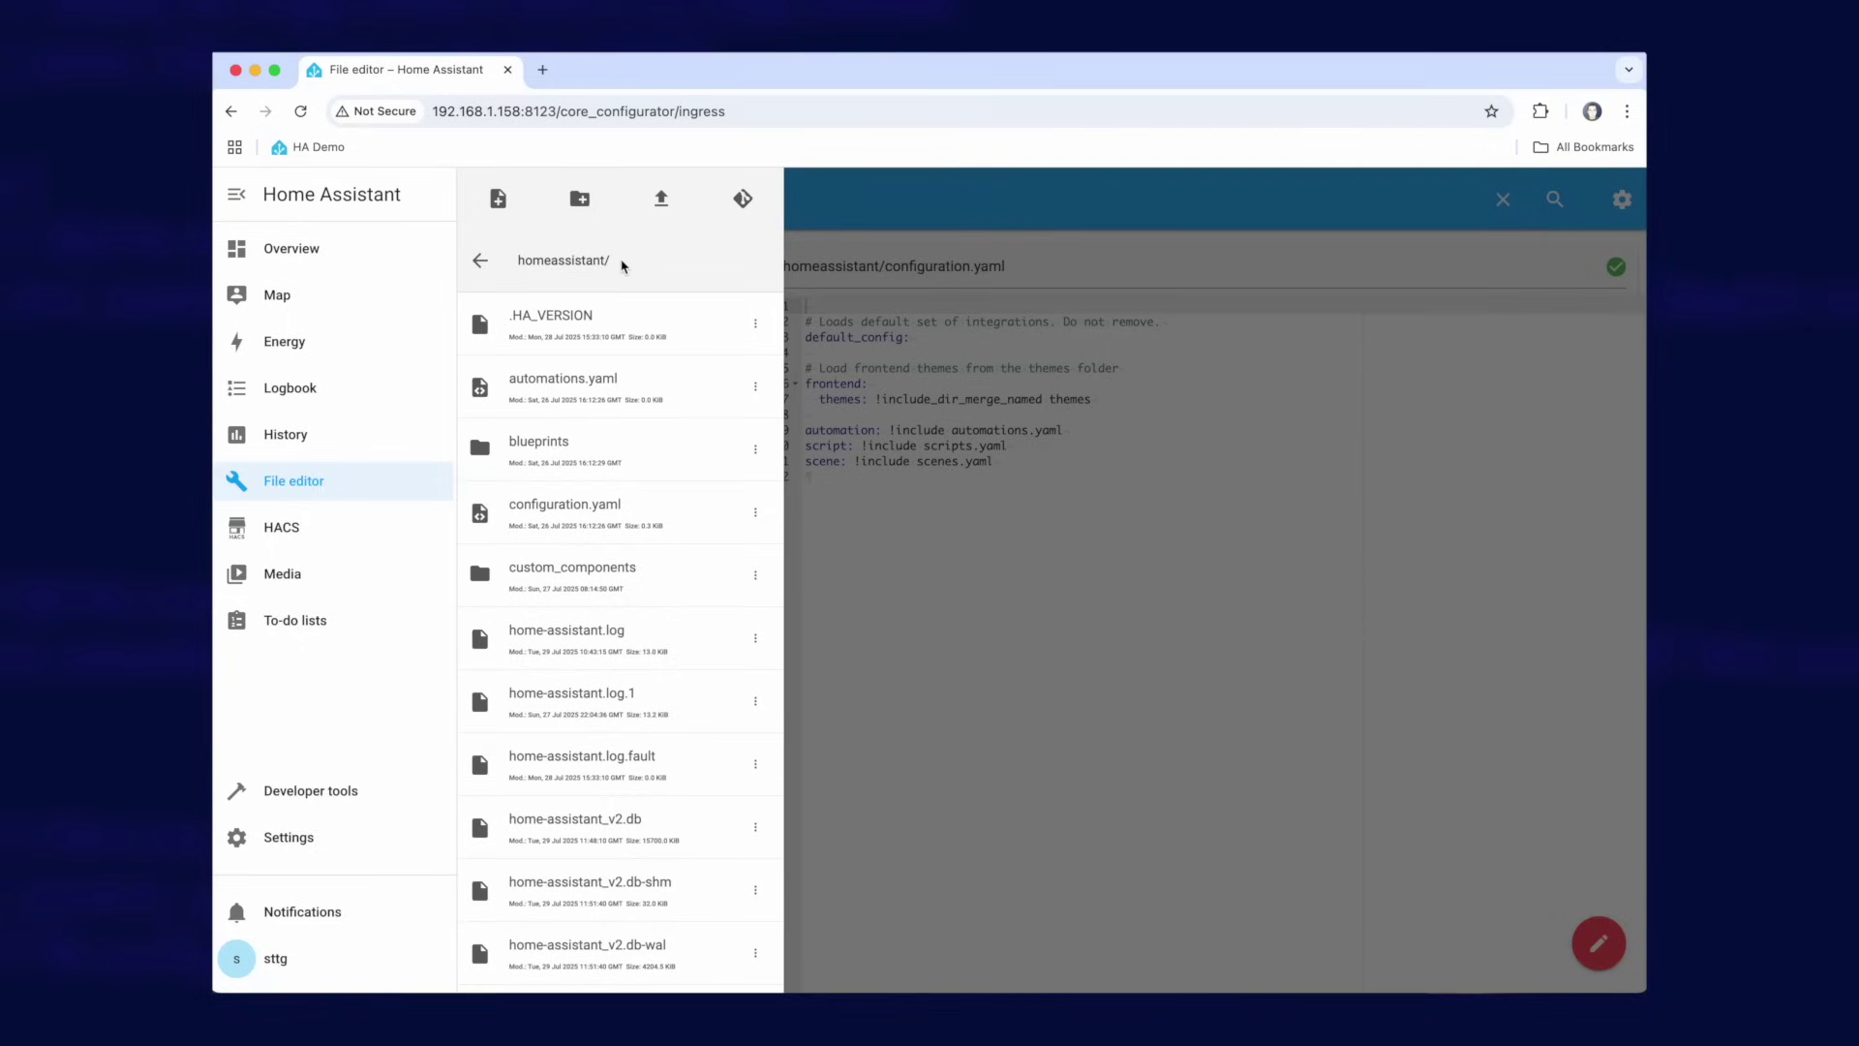
click(581, 203)
click(801, 378)
text(solarforecasts)
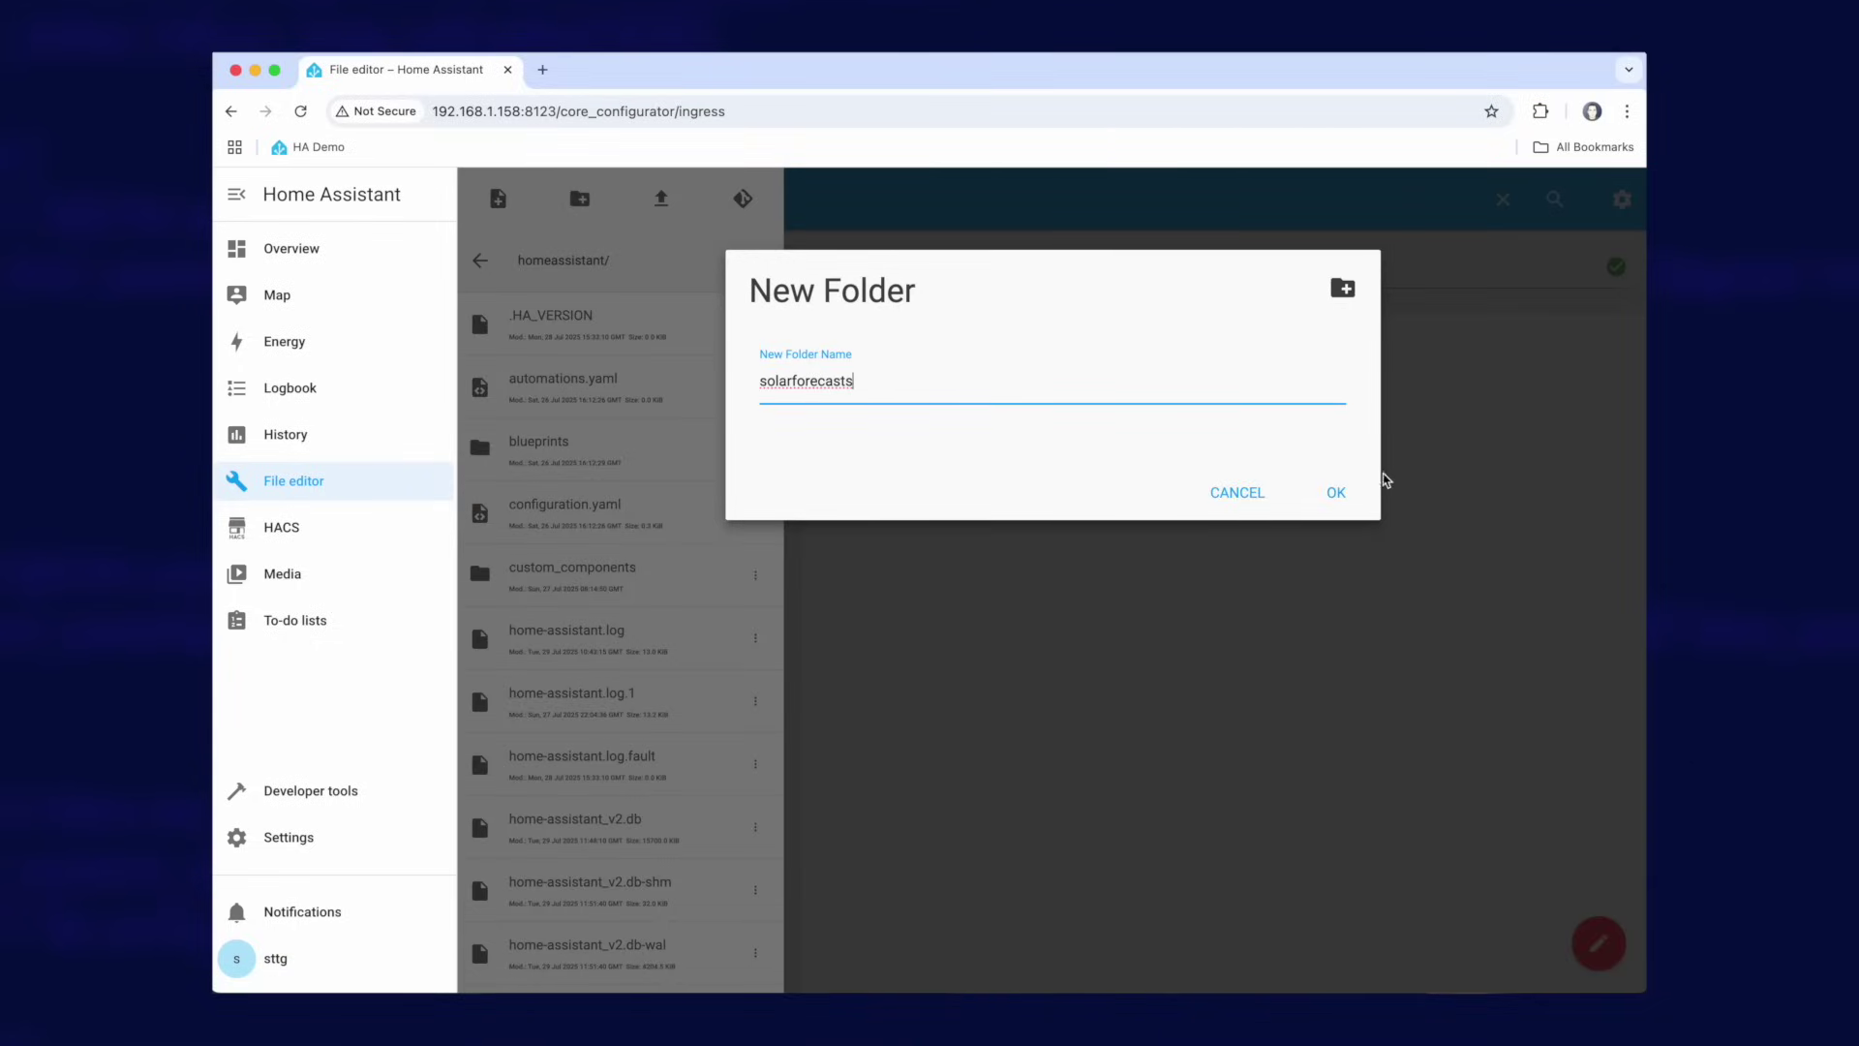
click(1336, 492)
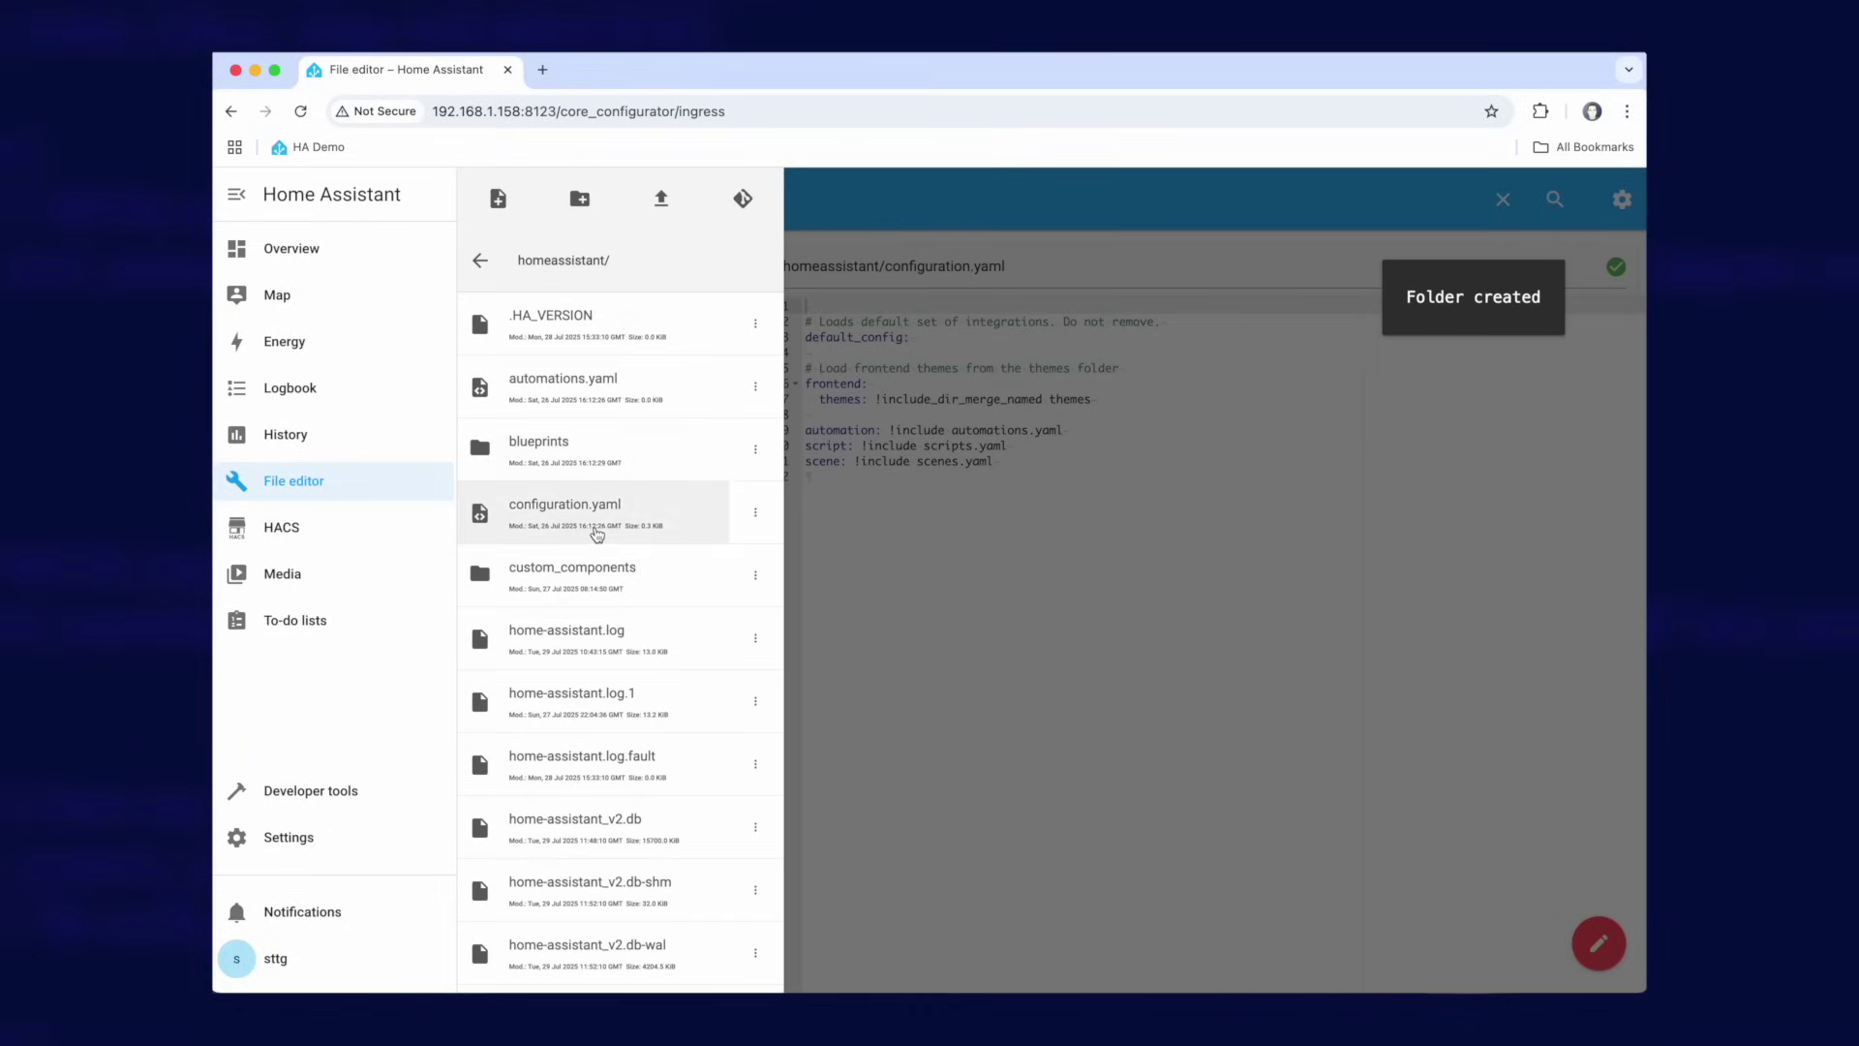
scroll(693, 659, down, 5)
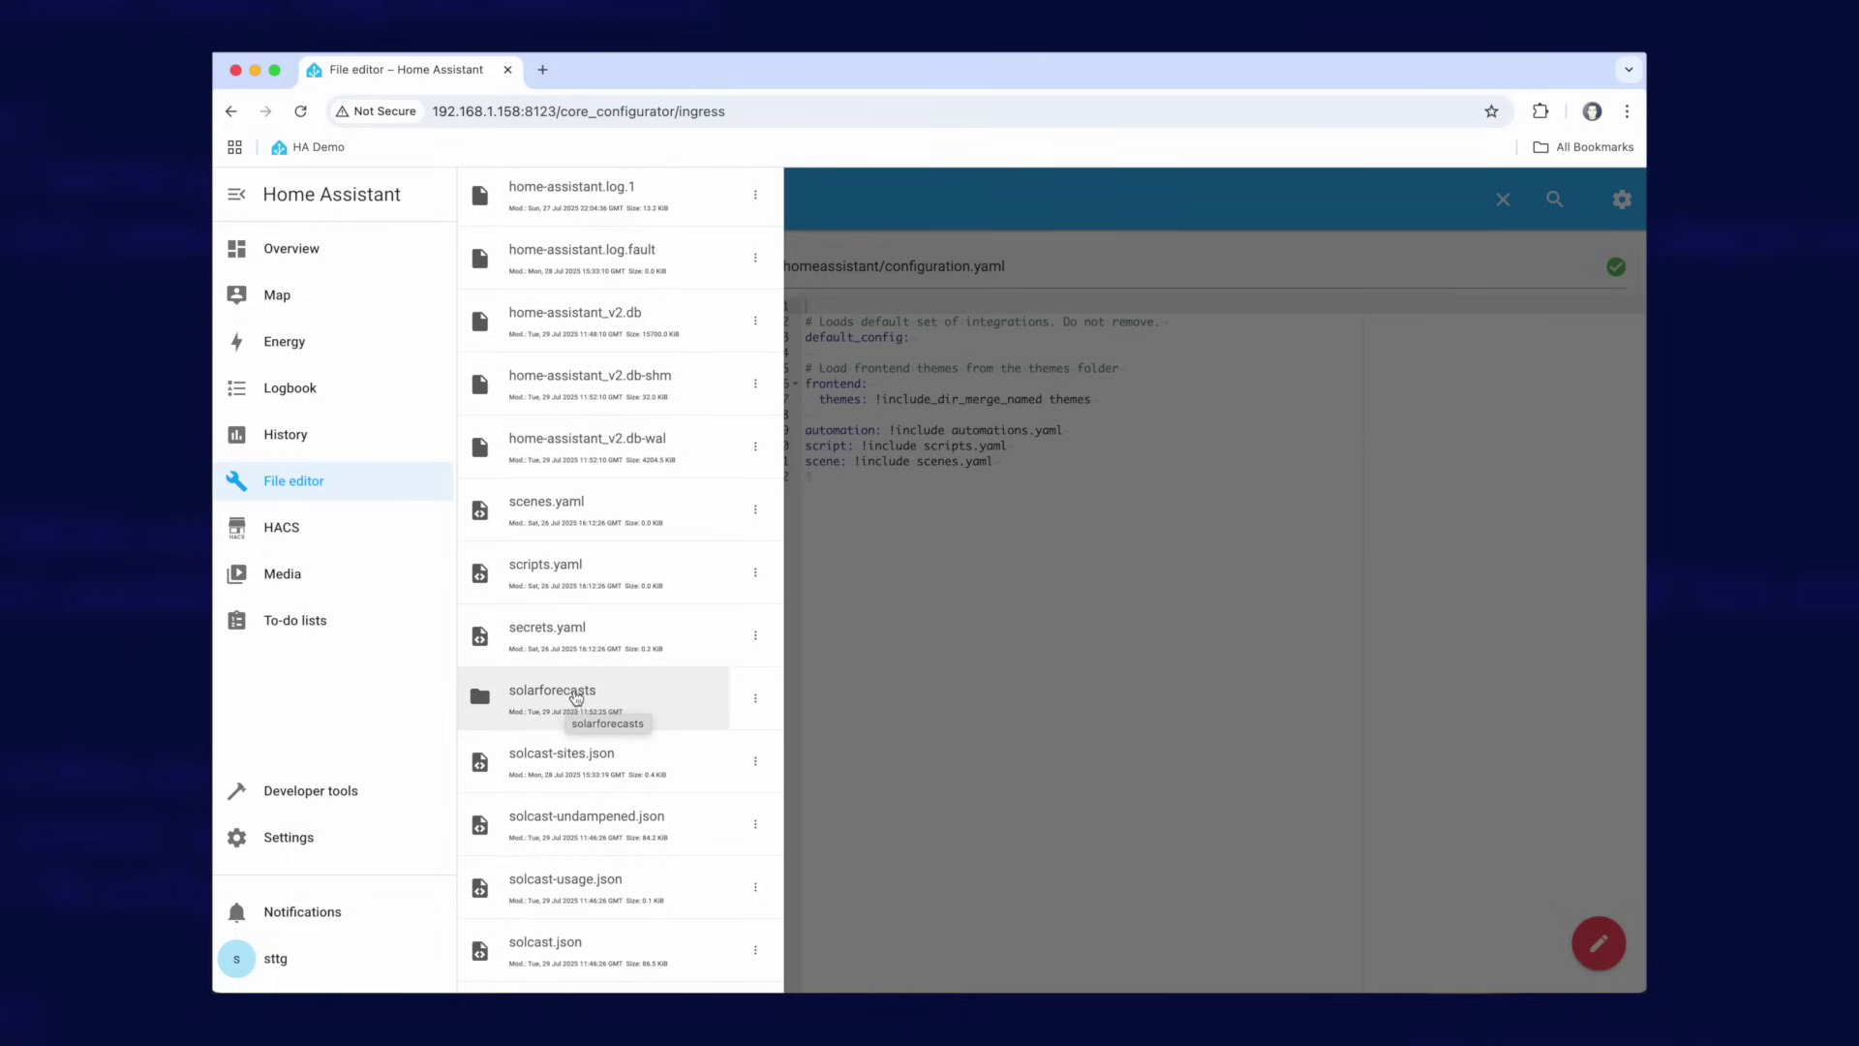
scroll(574, 698, up, 10)
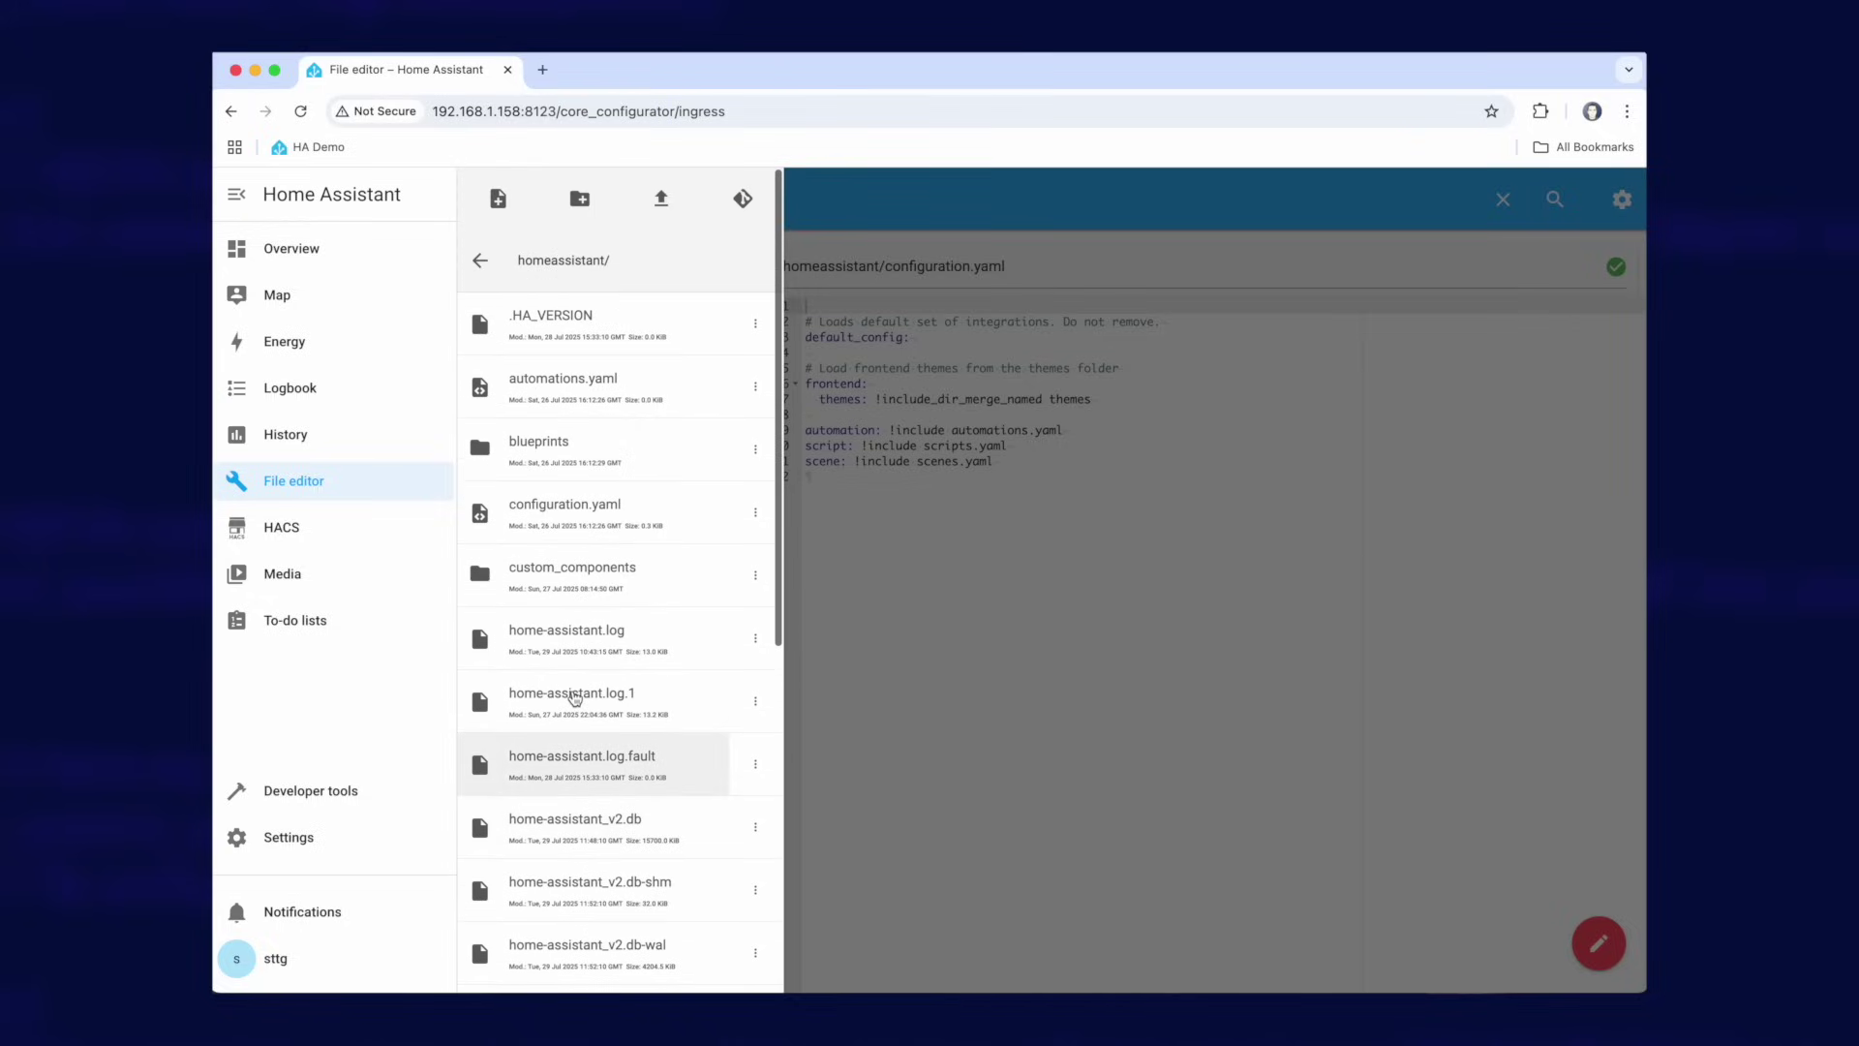
click(527, 517)
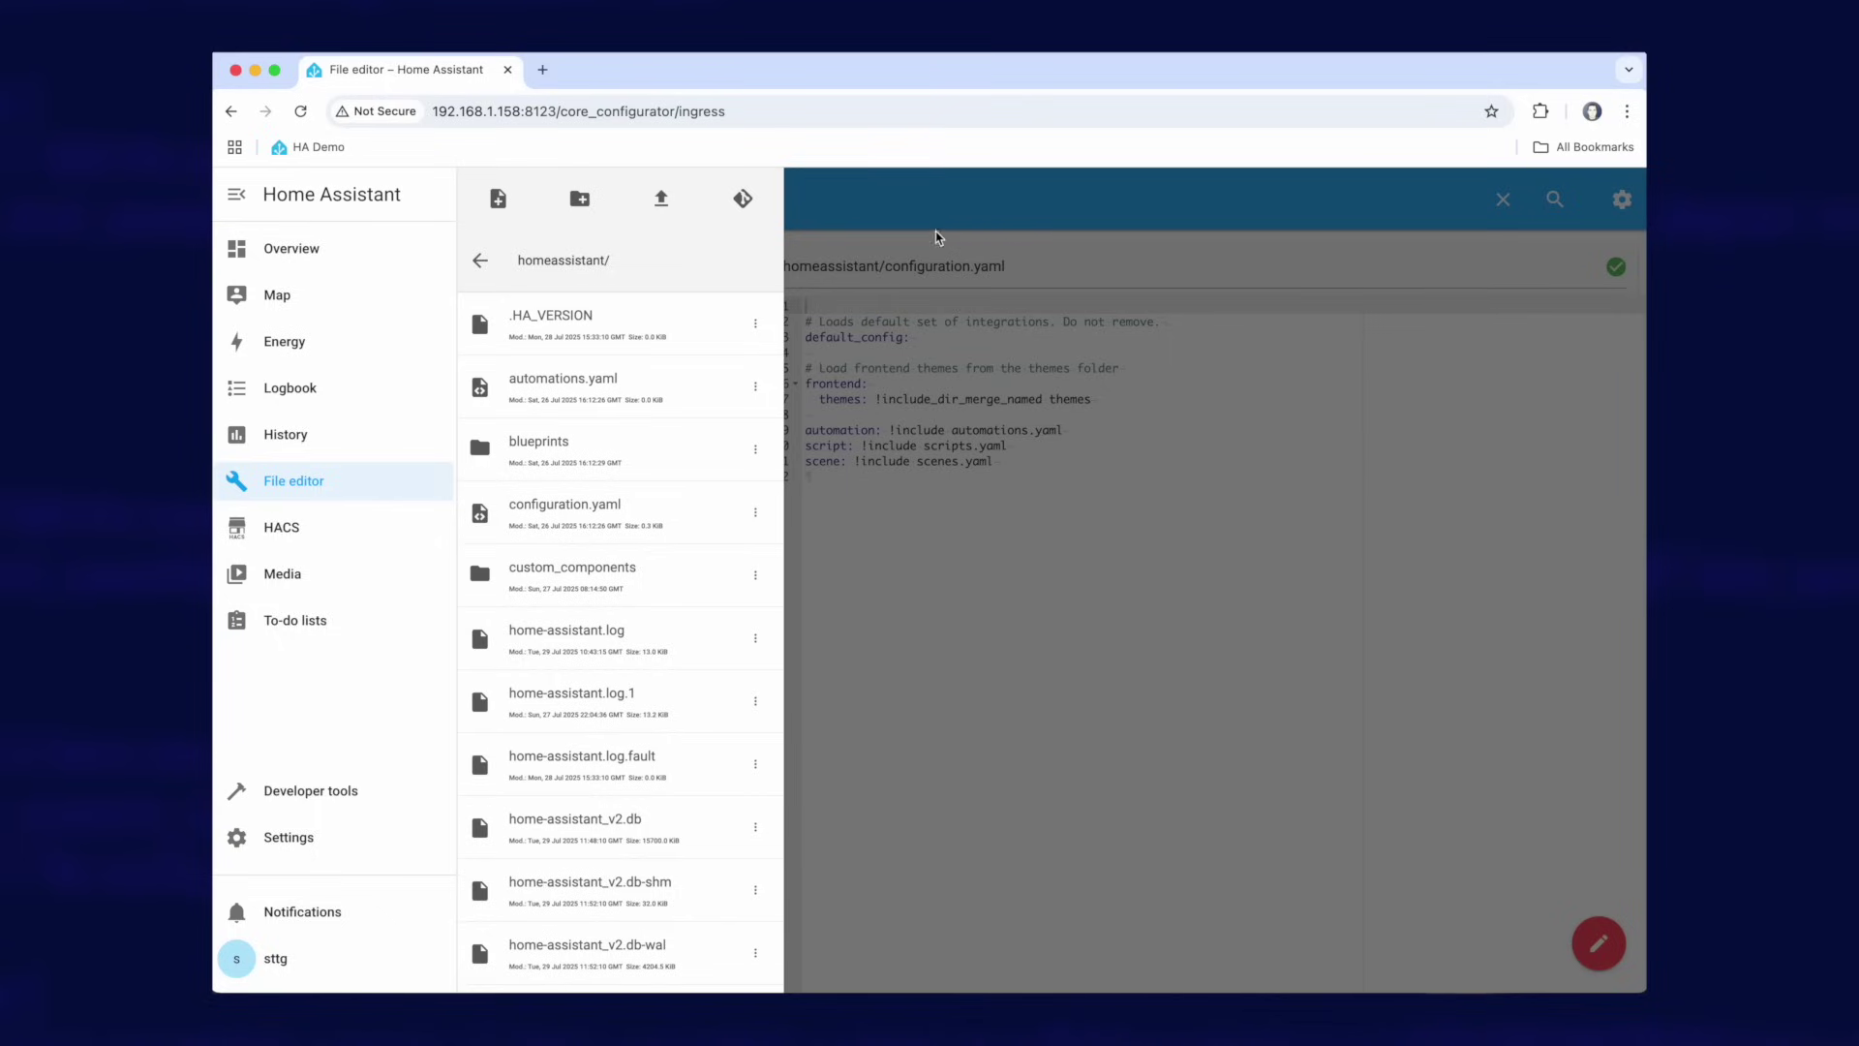
- Add 'homeassistant: allowlist_external_dirs: - /config/solarforecasts/' below default_config and save configuration.yaml
click(1145, 360)
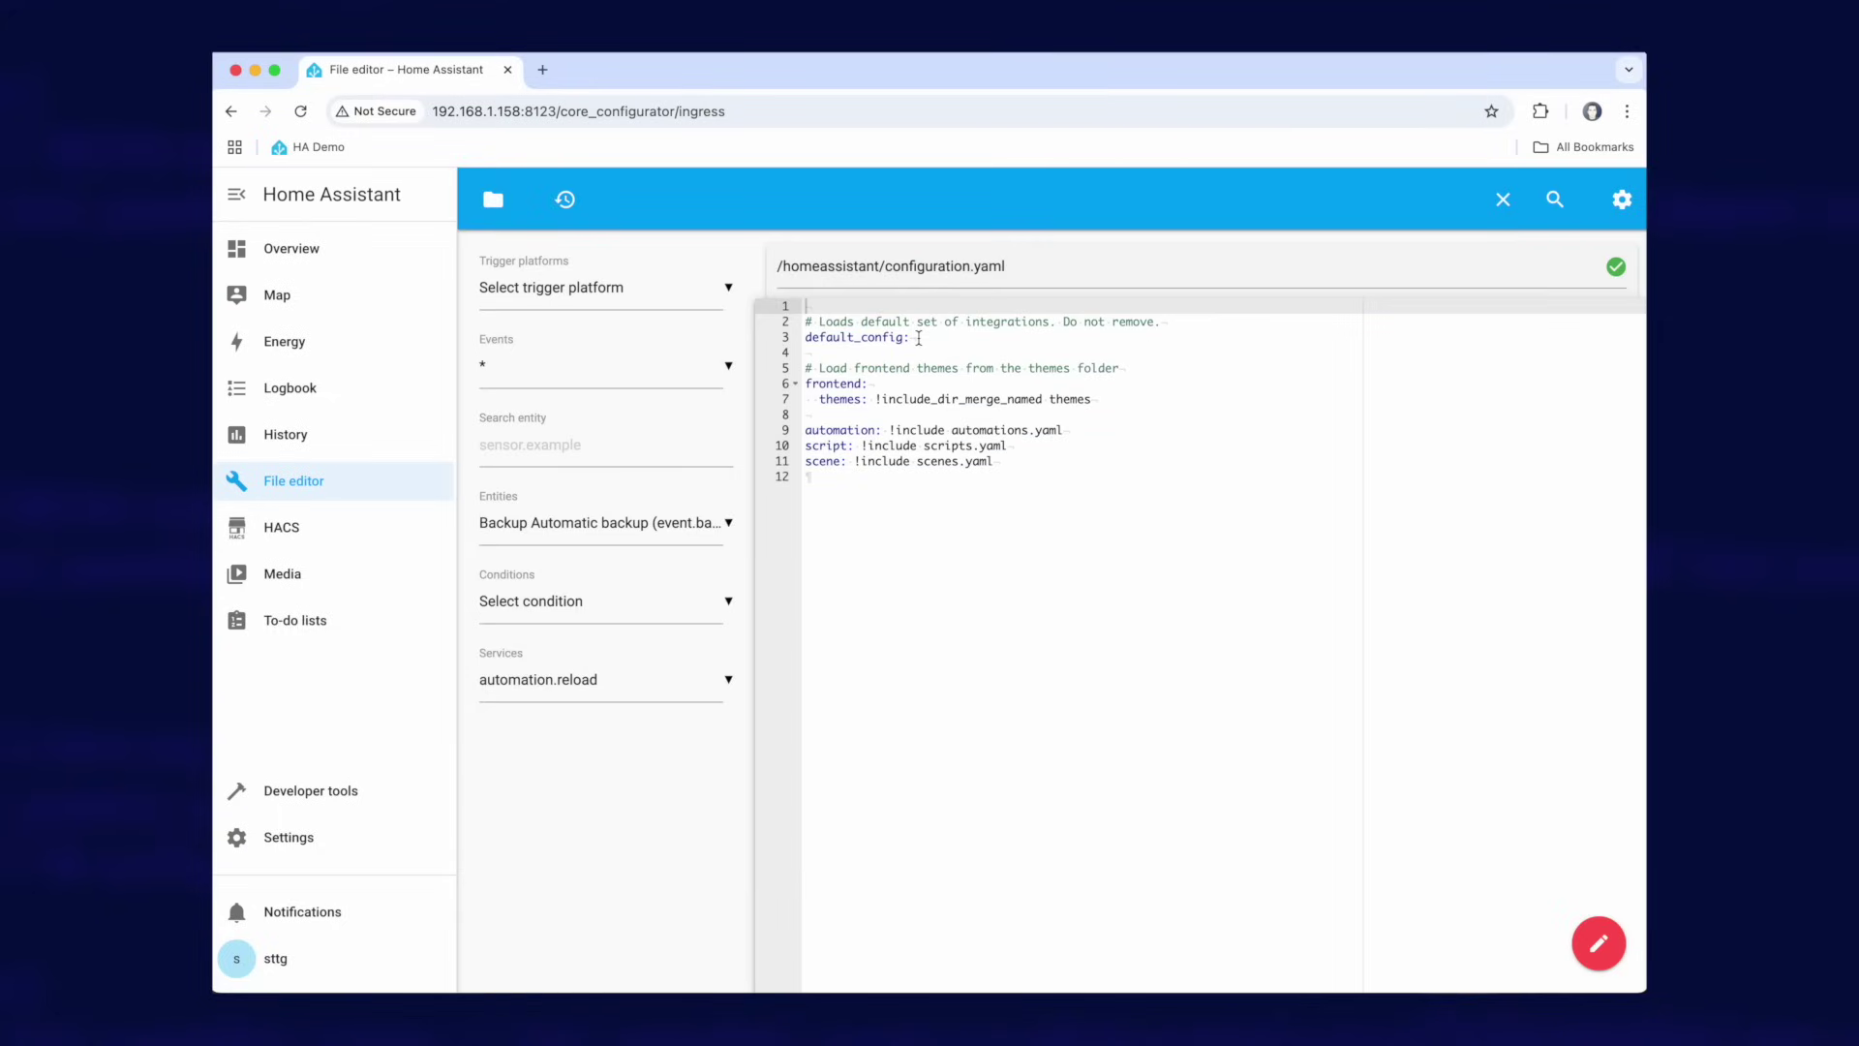
click(944, 338)
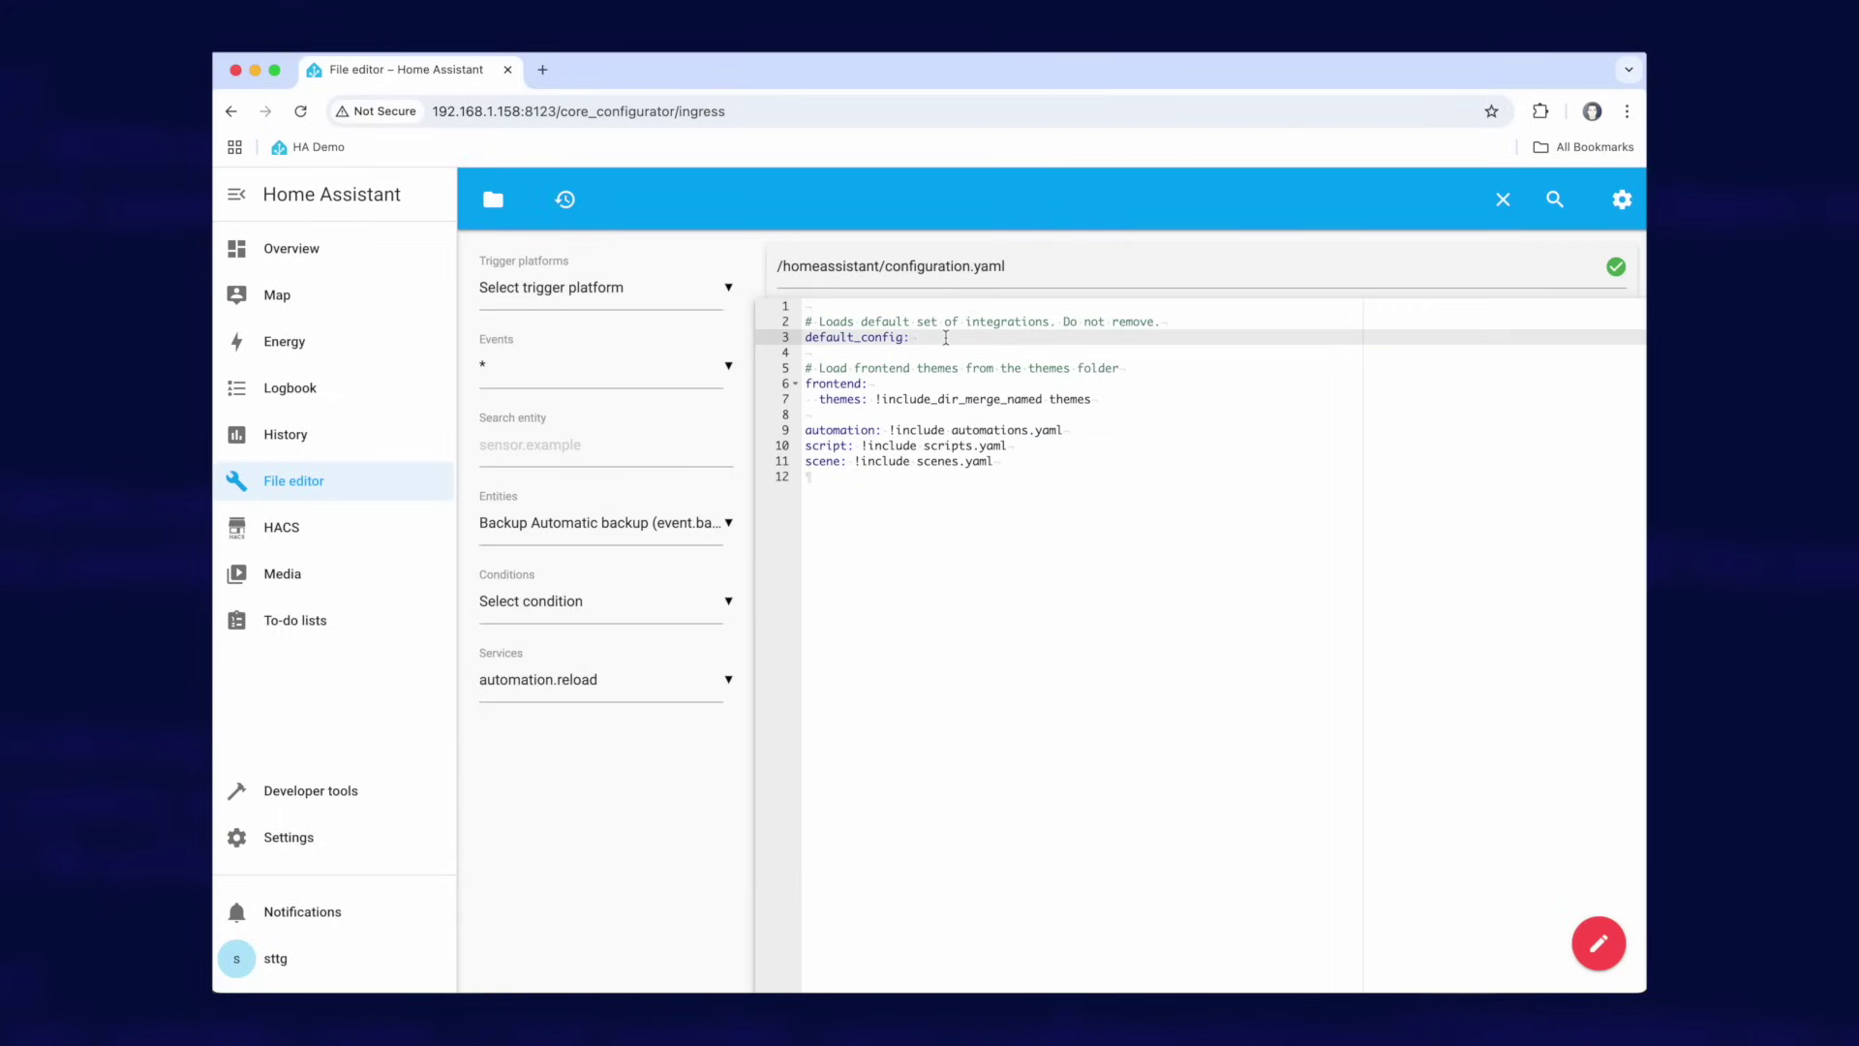
key(Return)
key(Return)
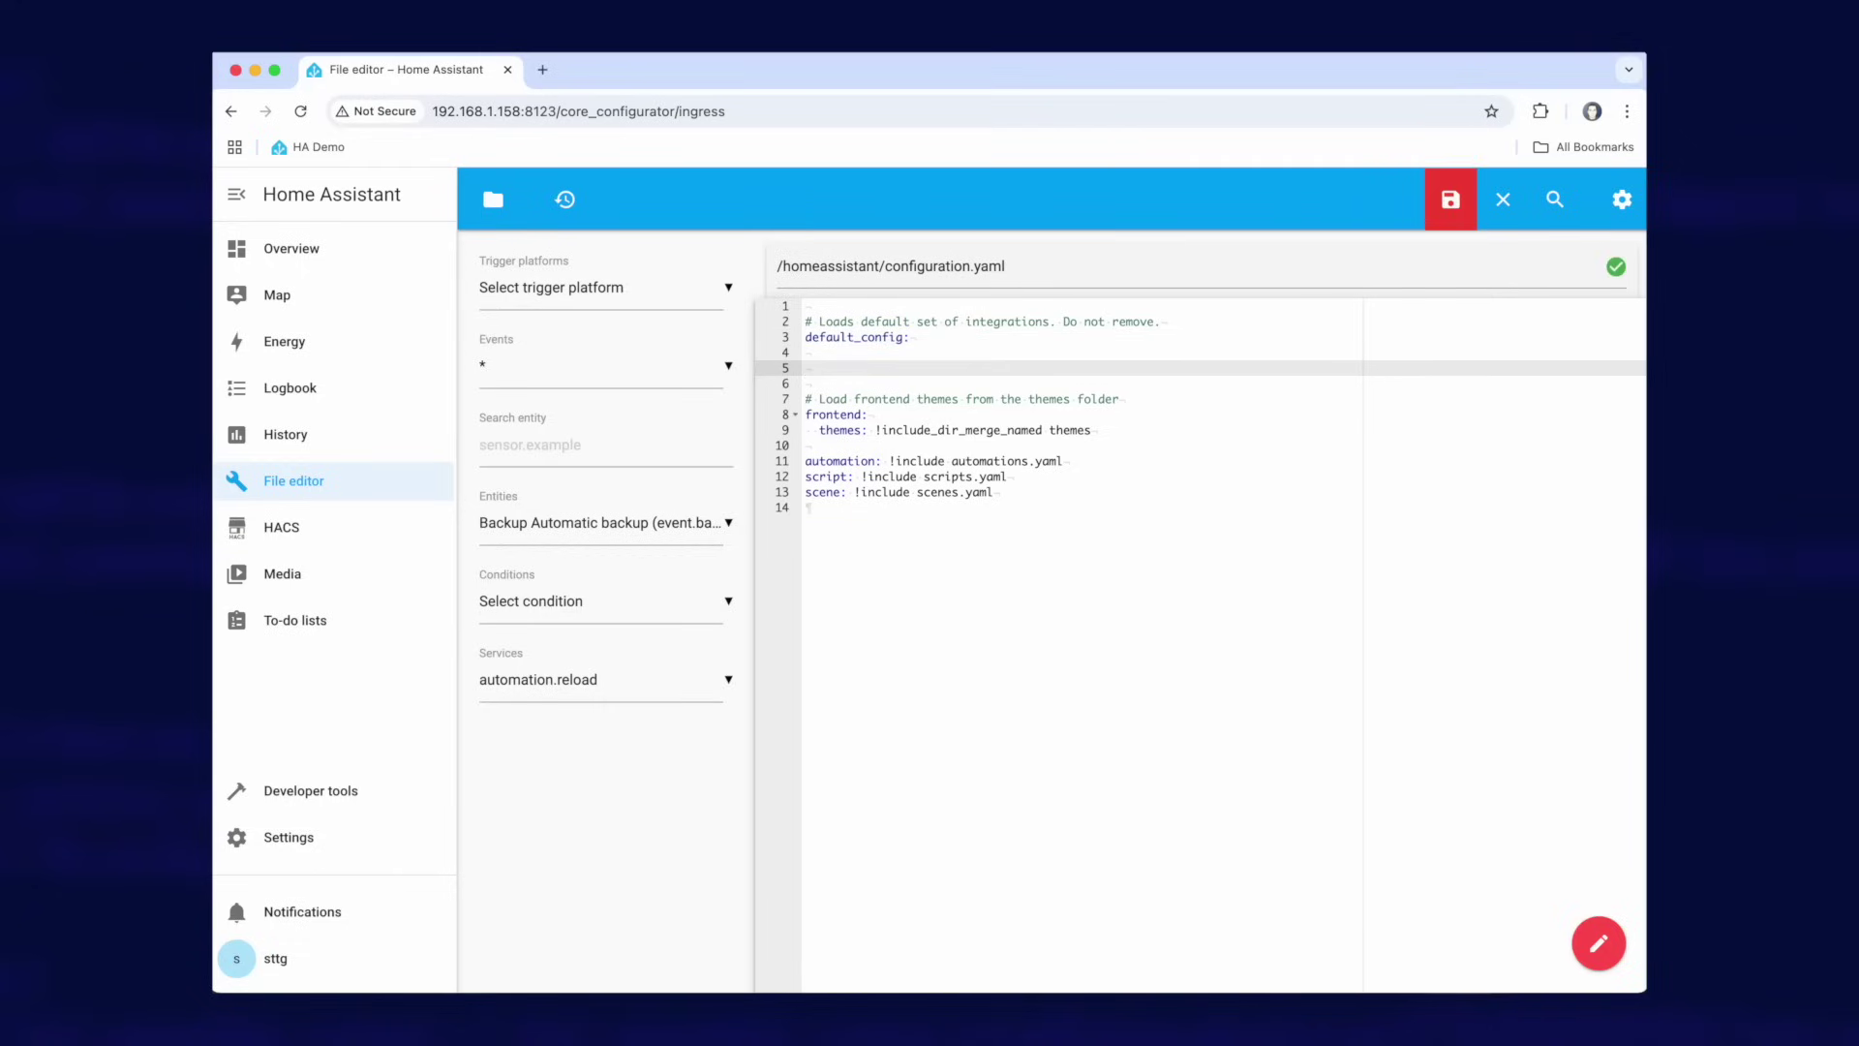
text(homeassistant:   allowlist_external_dirs:     - /config/solarforecasts/)
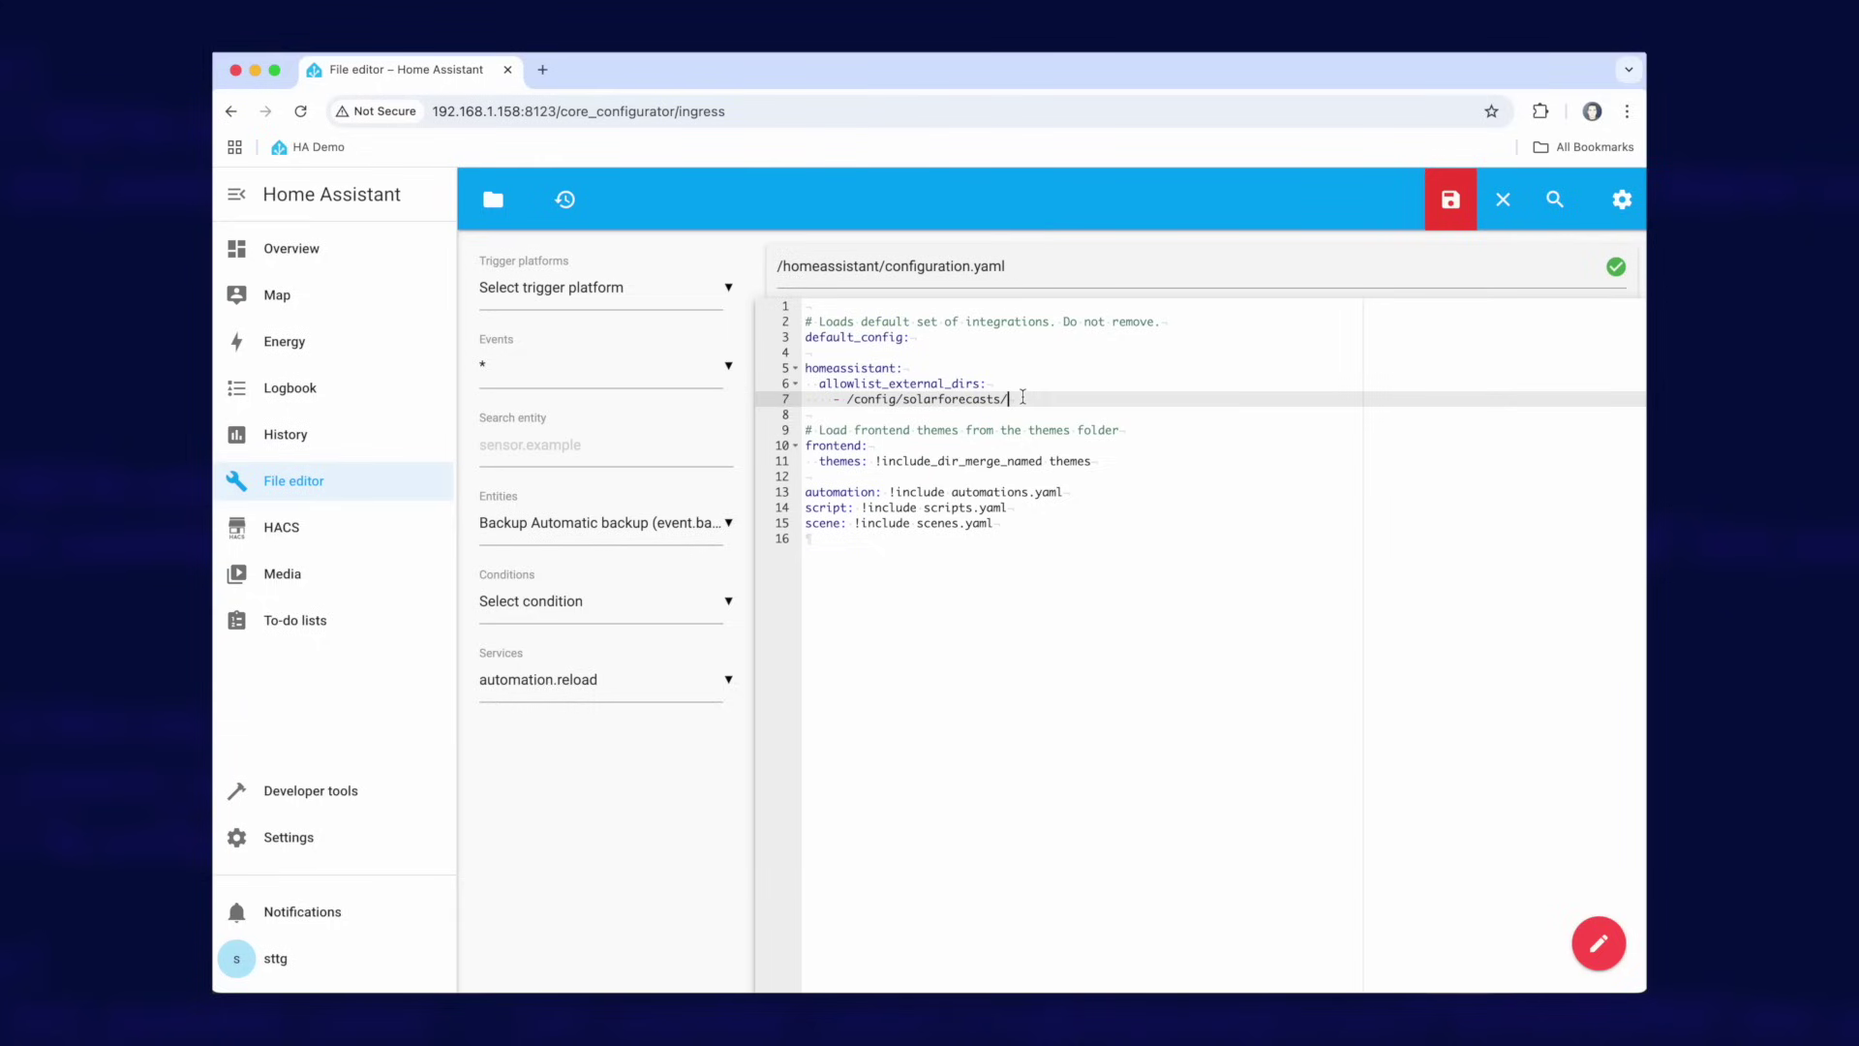
drag(809, 369, 1061, 400)
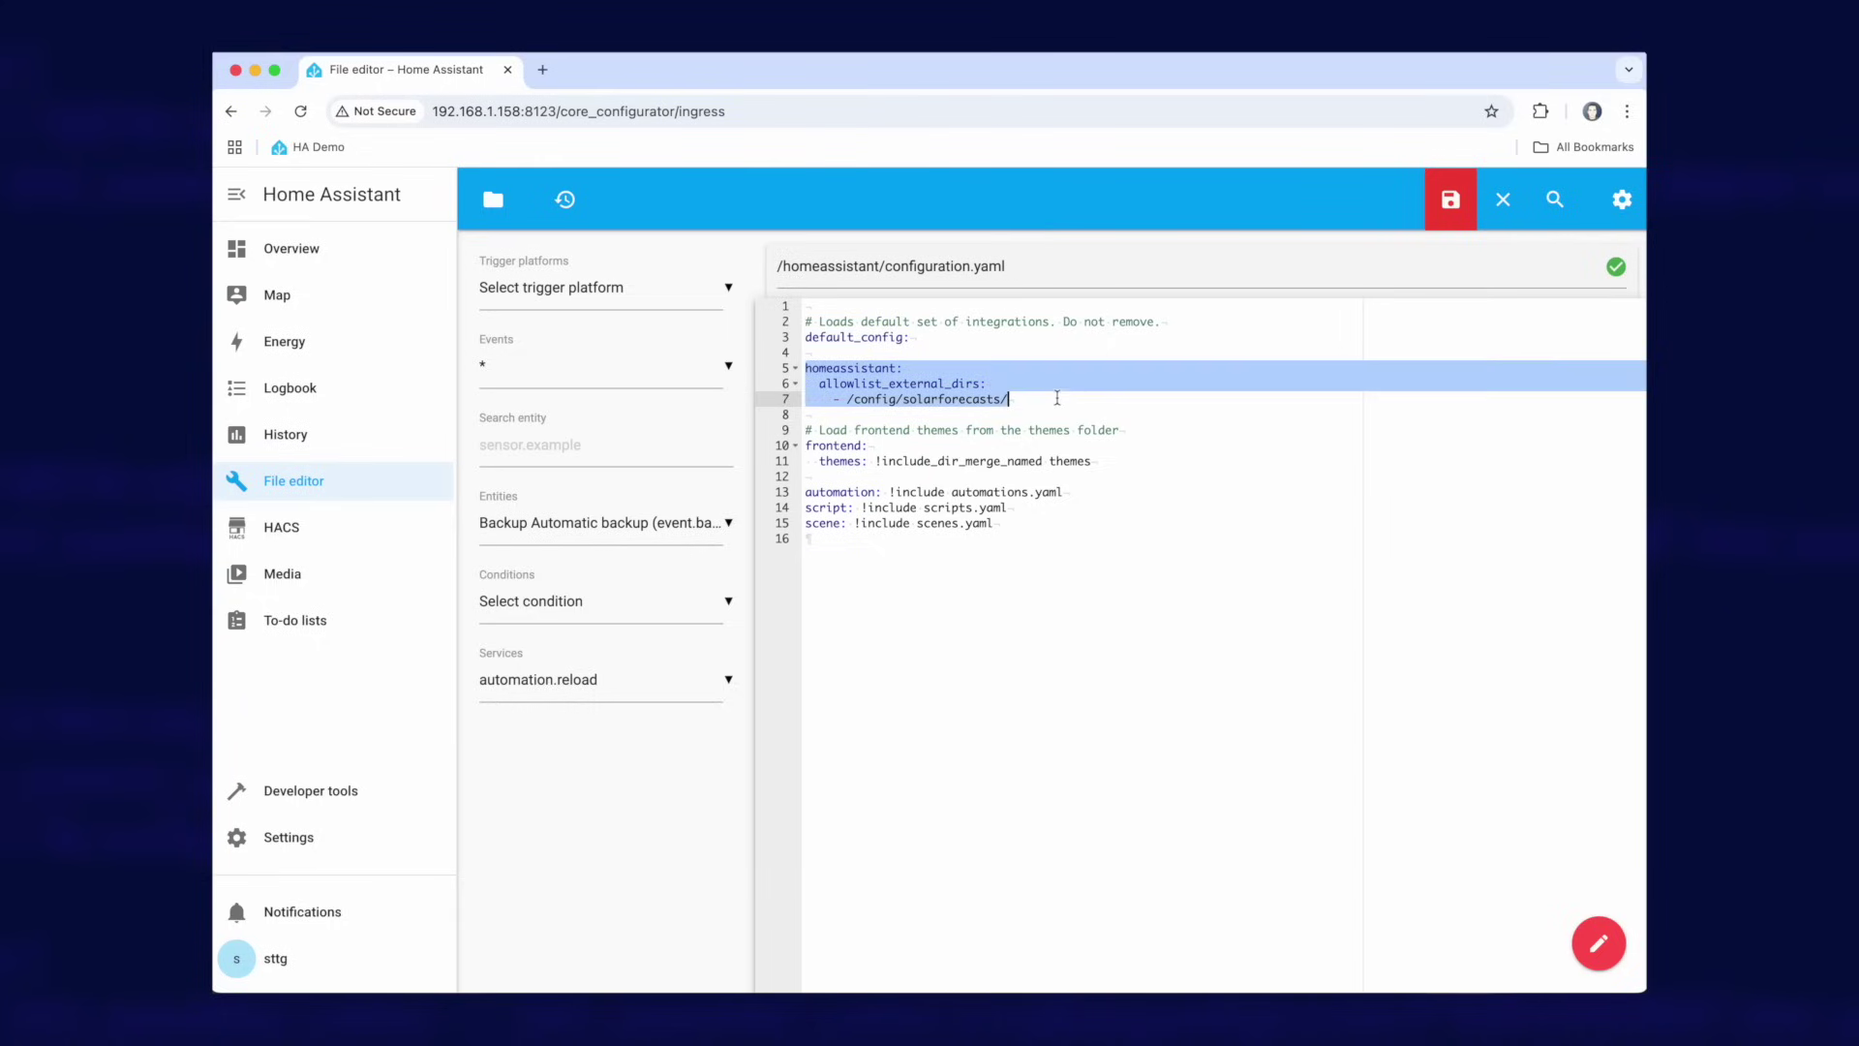
click(1064, 400)
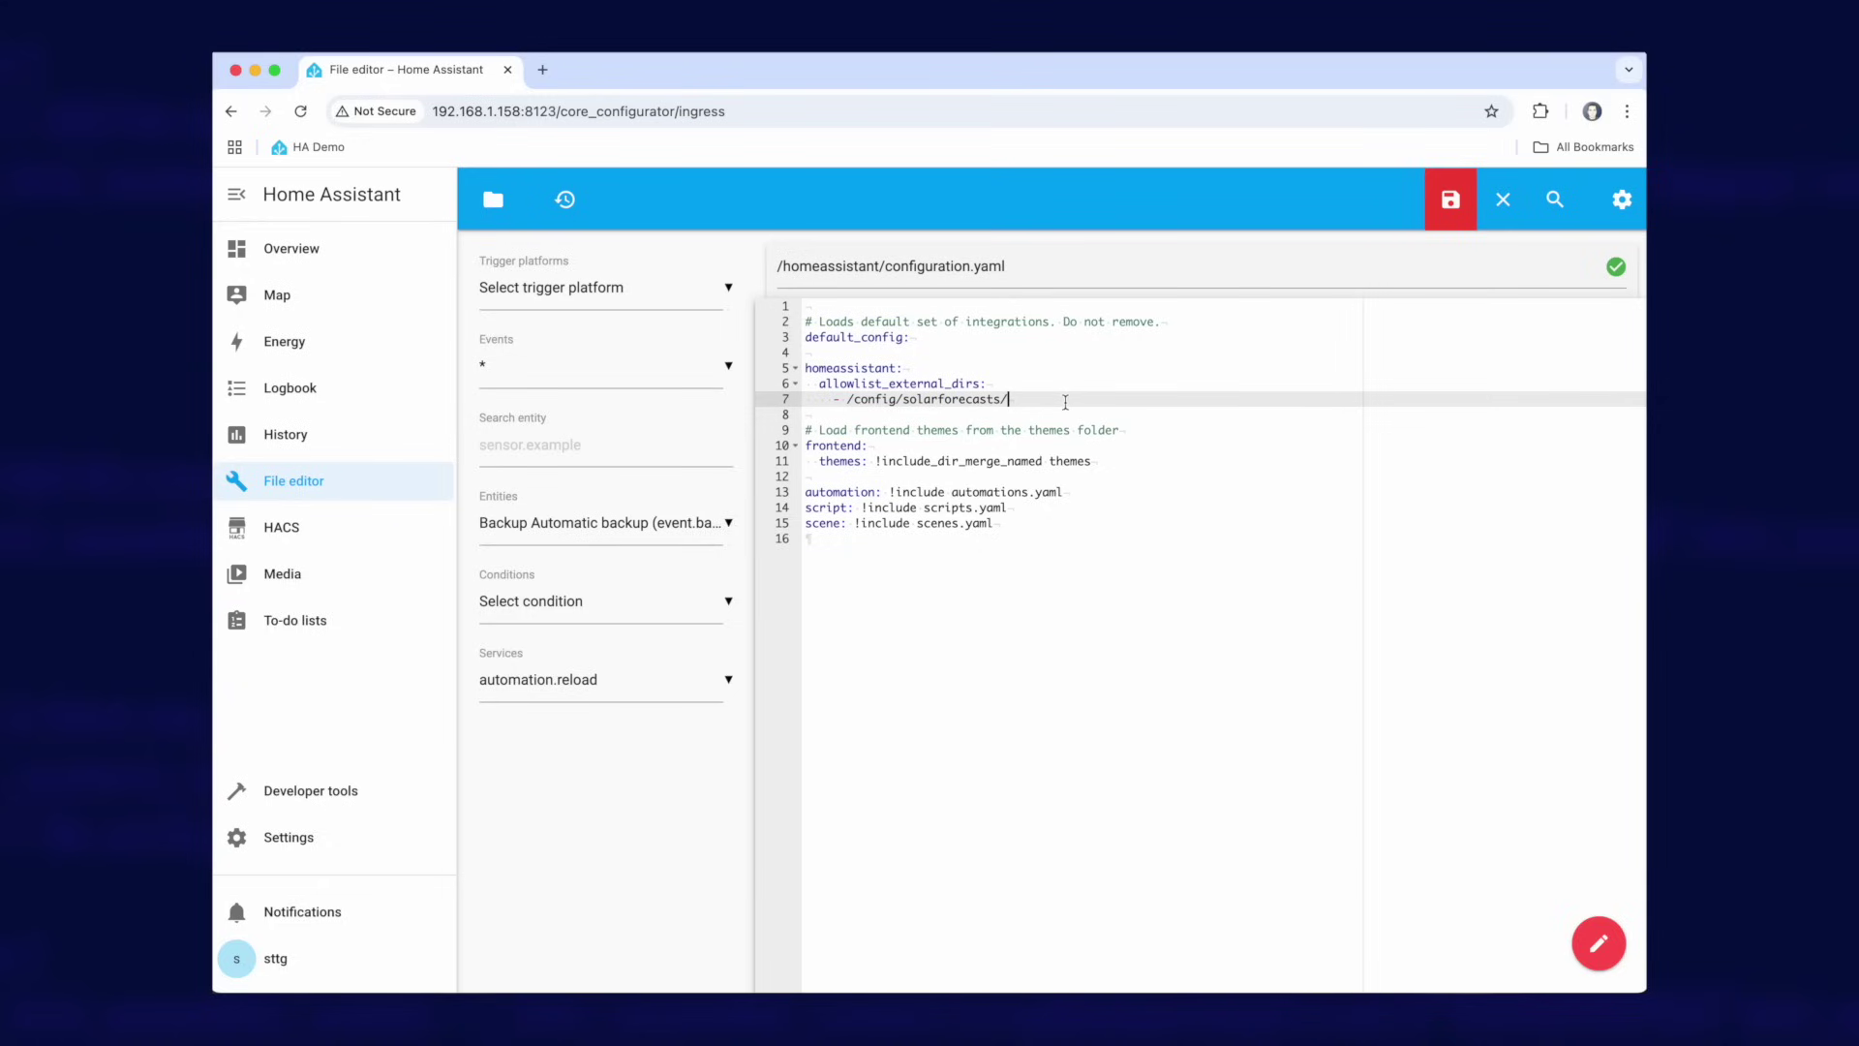
double_click(843, 367)
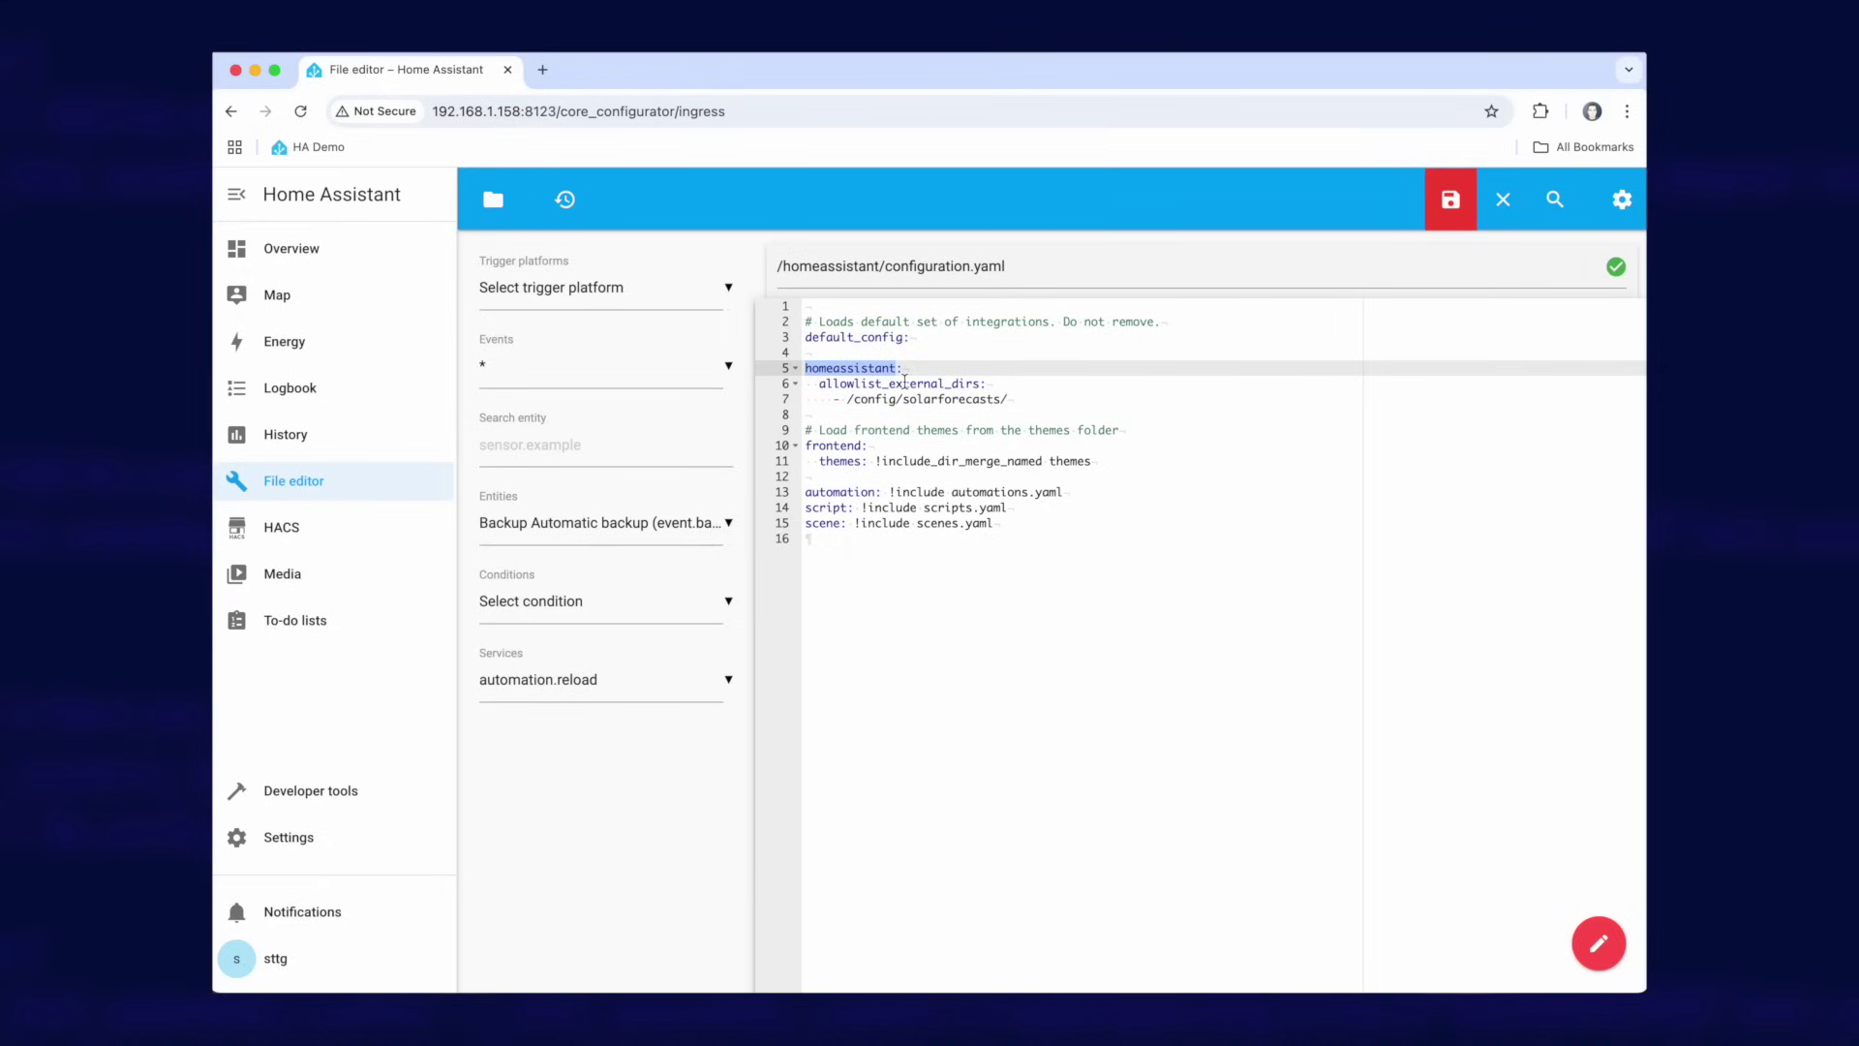
double_click(904, 383)
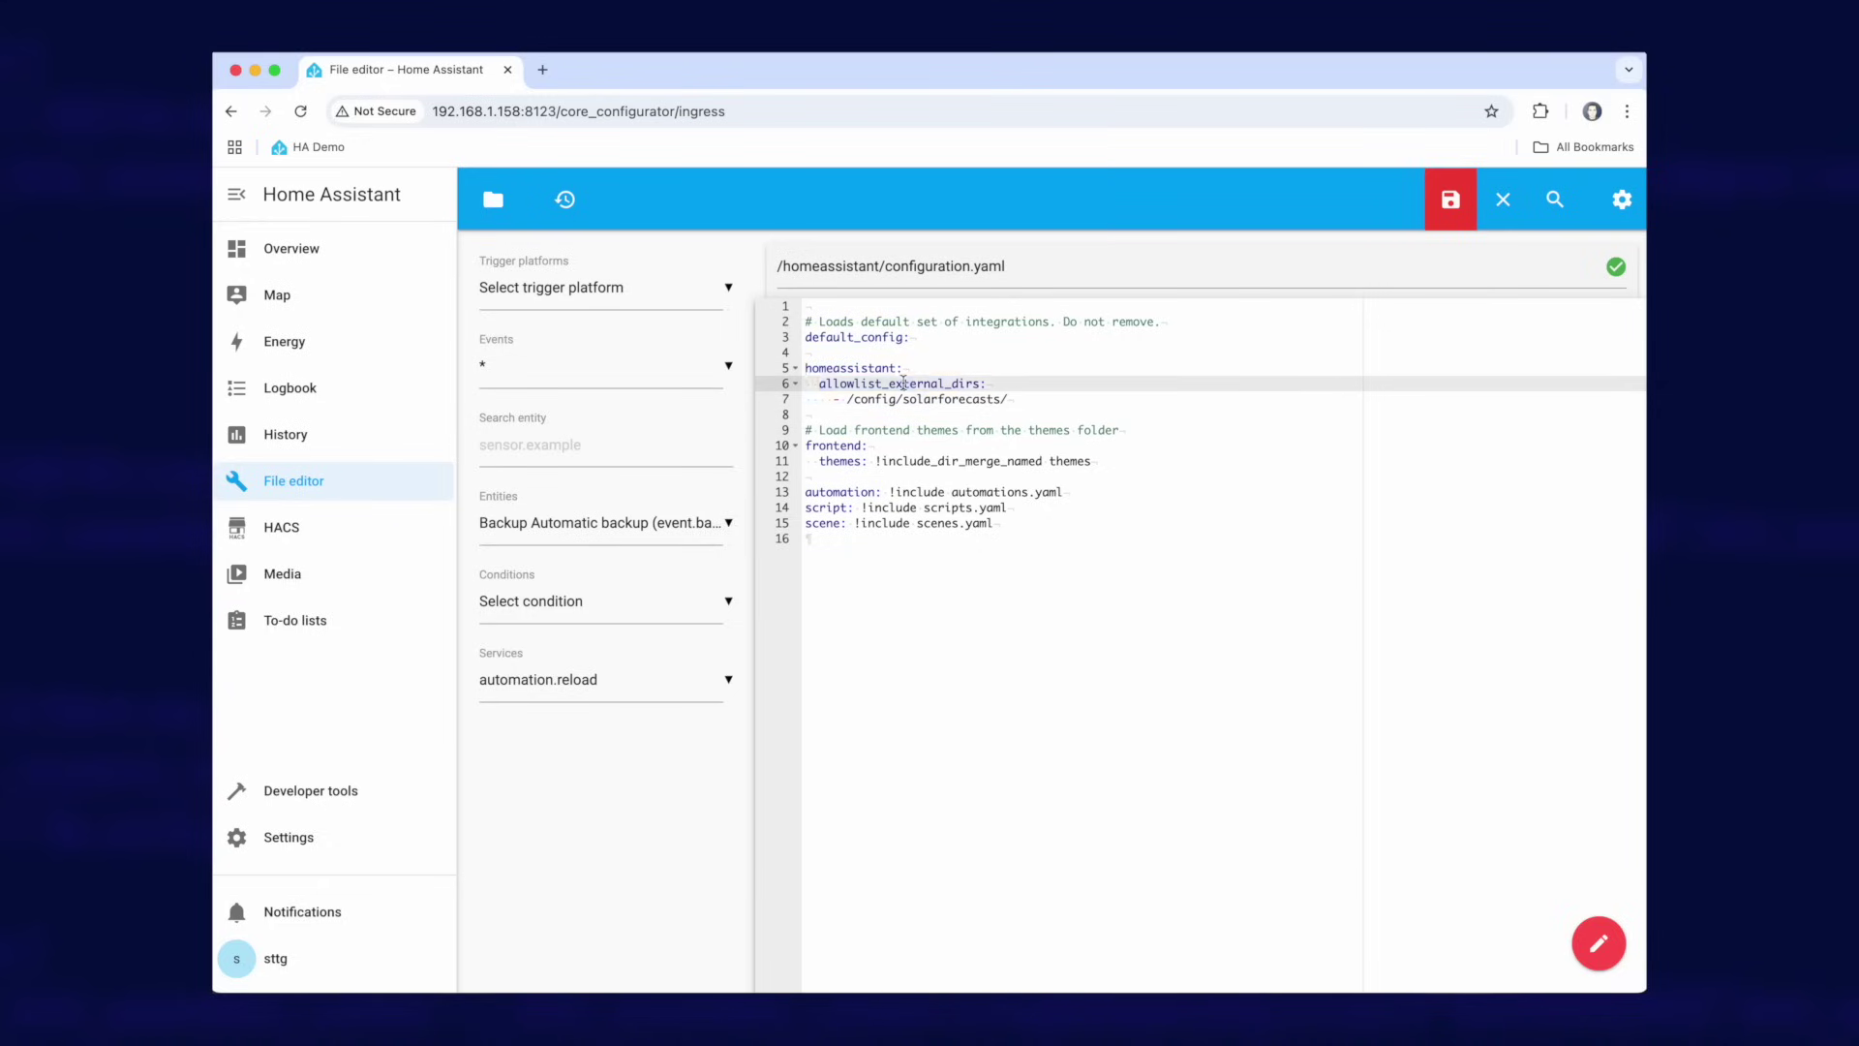
double_click(960, 399)
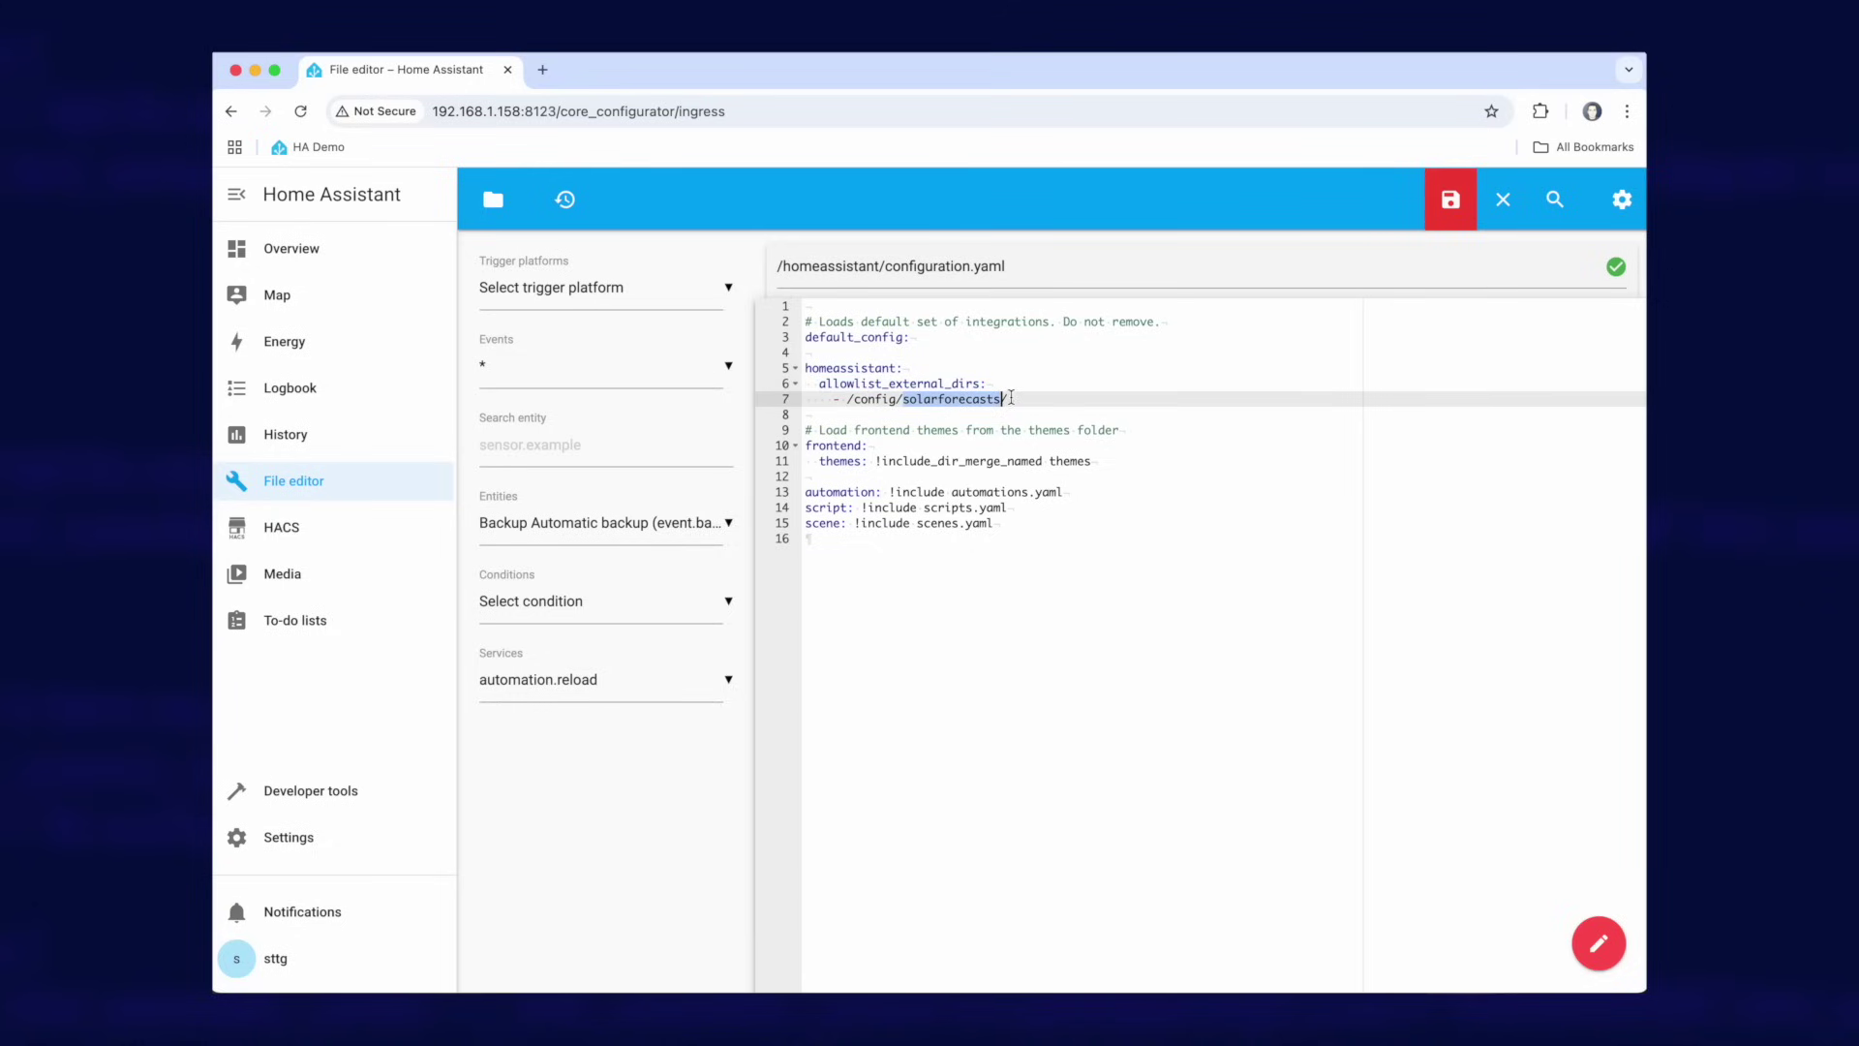
click(1011, 398)
drag(1038, 402, 789, 376)
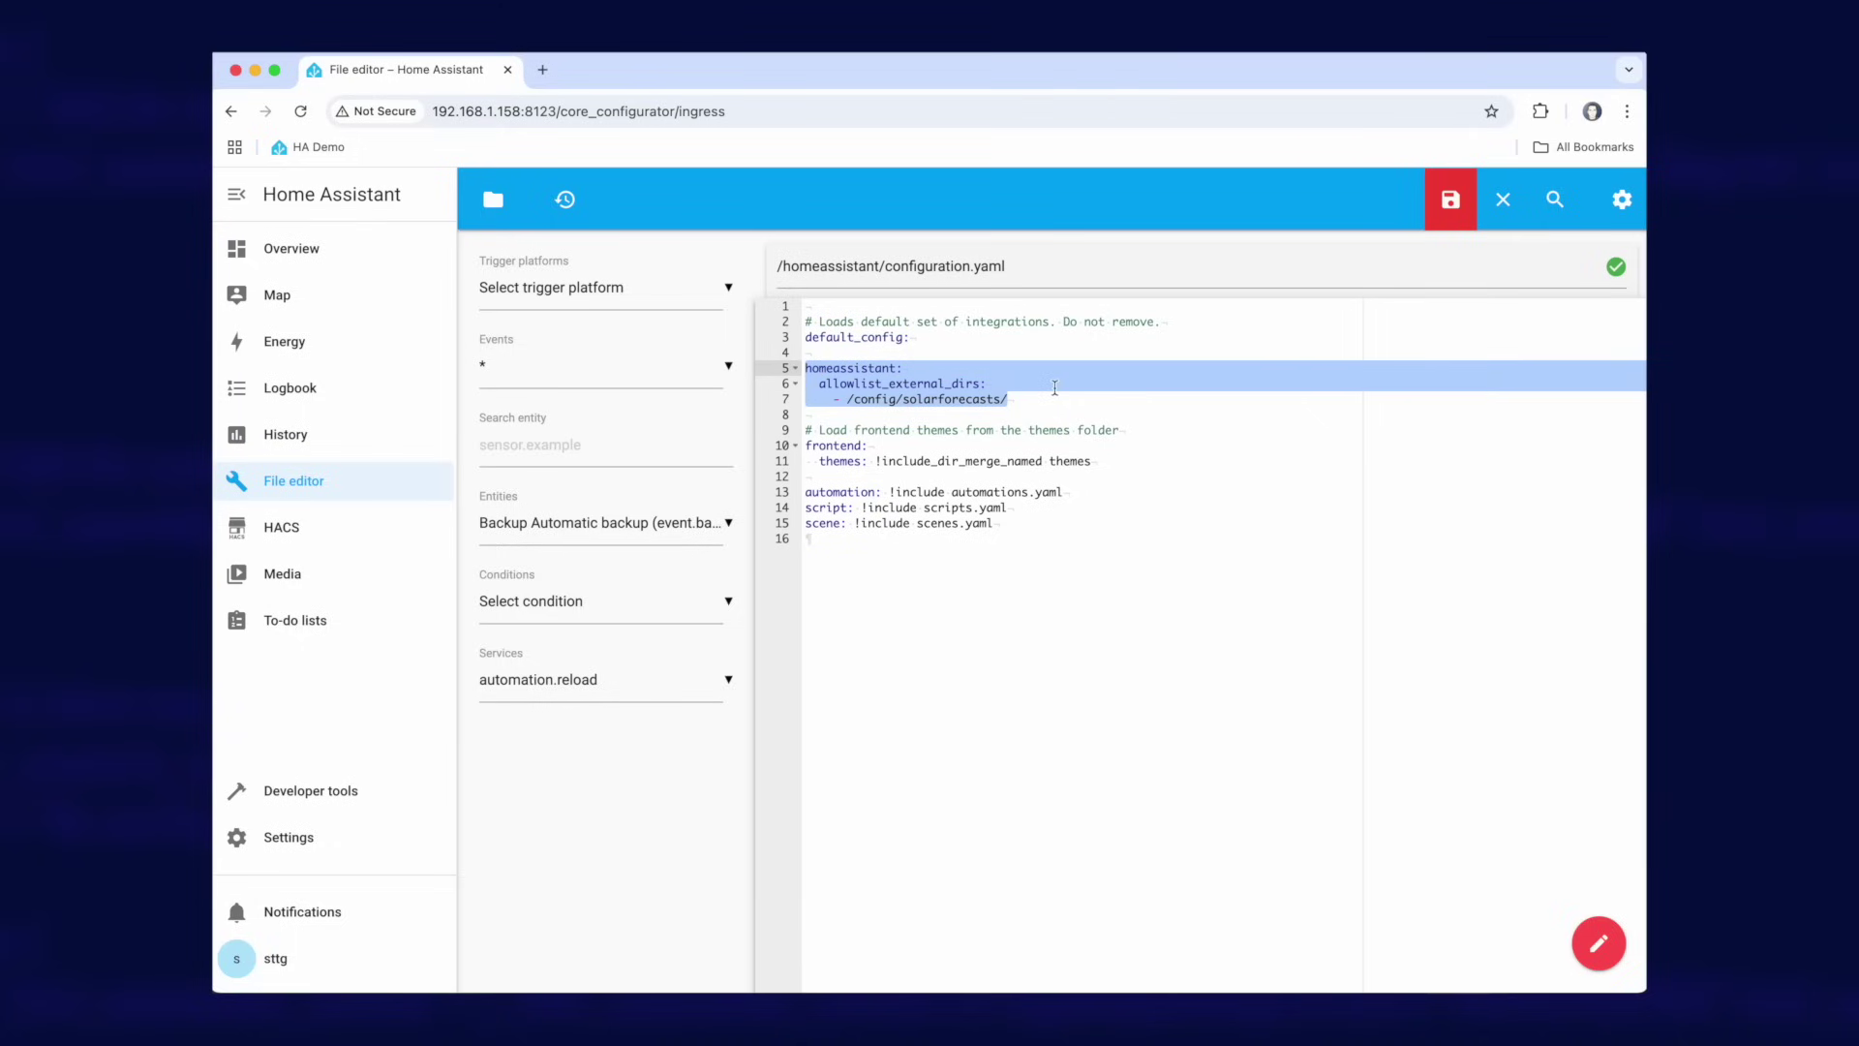
click(1451, 200)
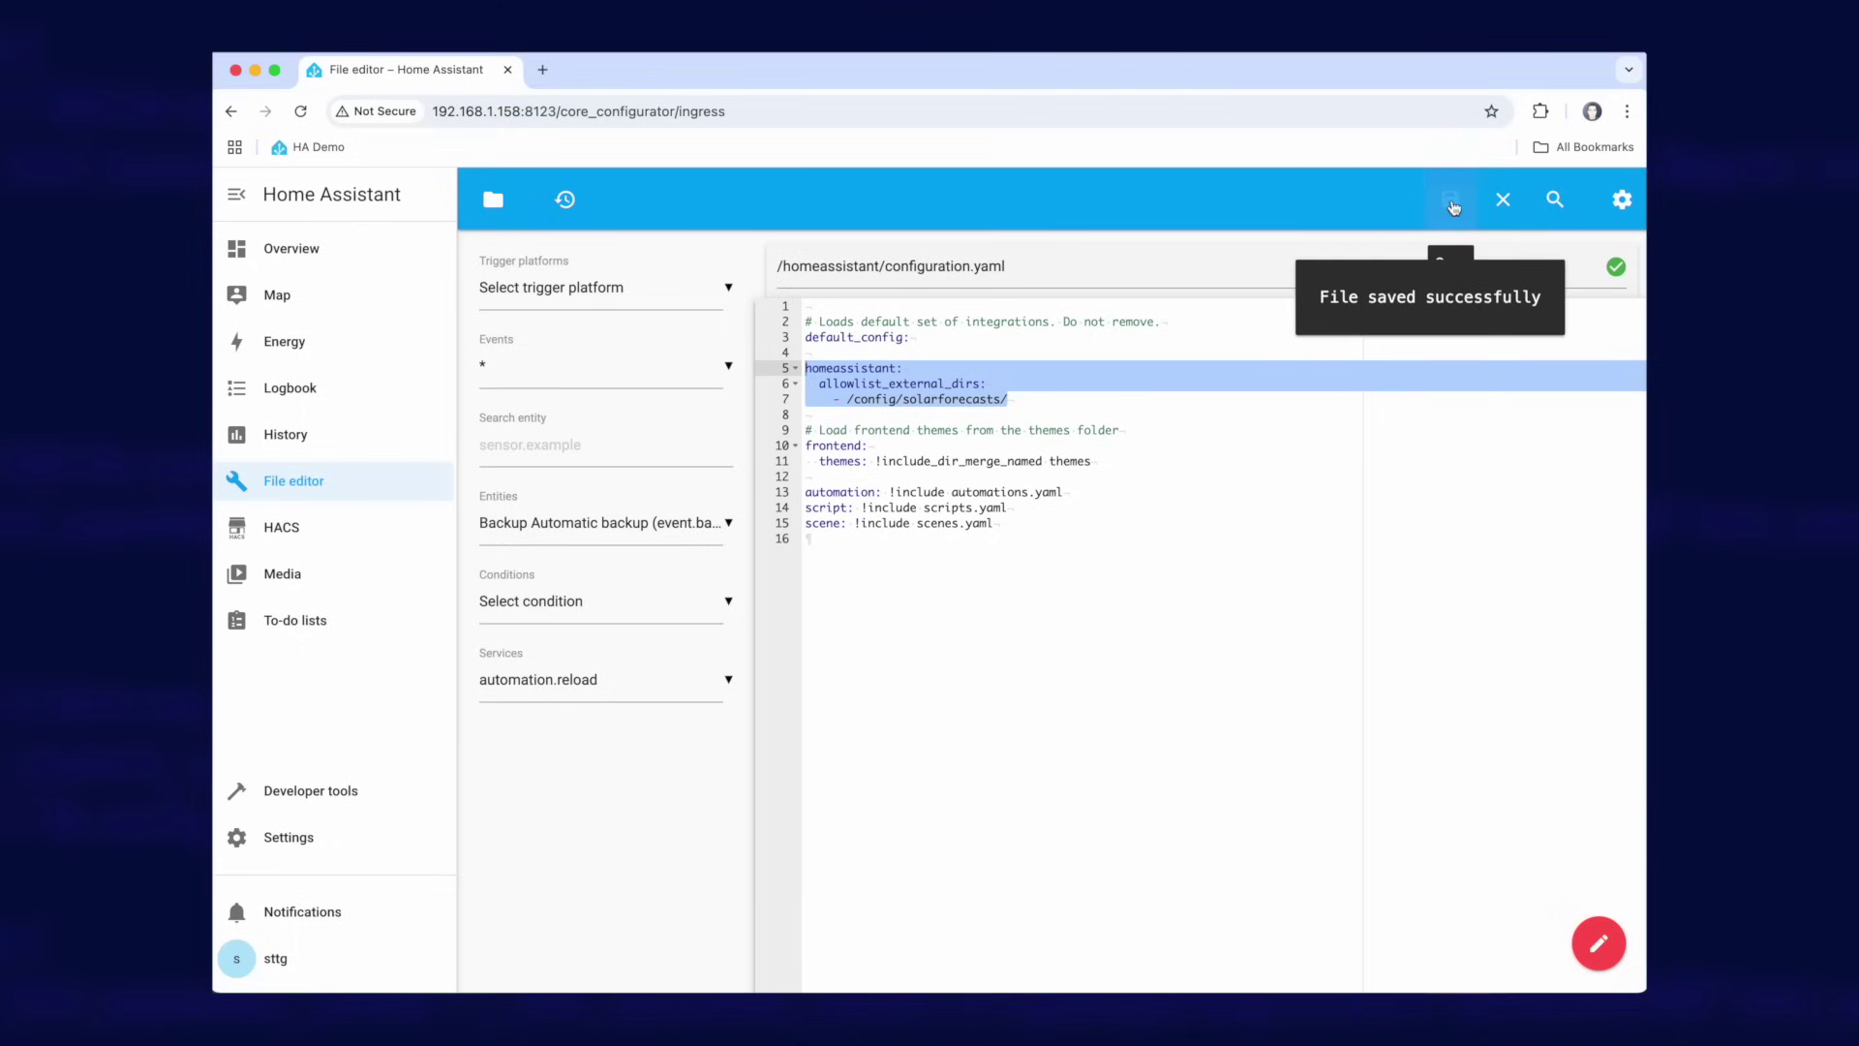
- Run Check Configuration in Developer tools' YAML page and confirm the configuration is valid
click(300, 790)
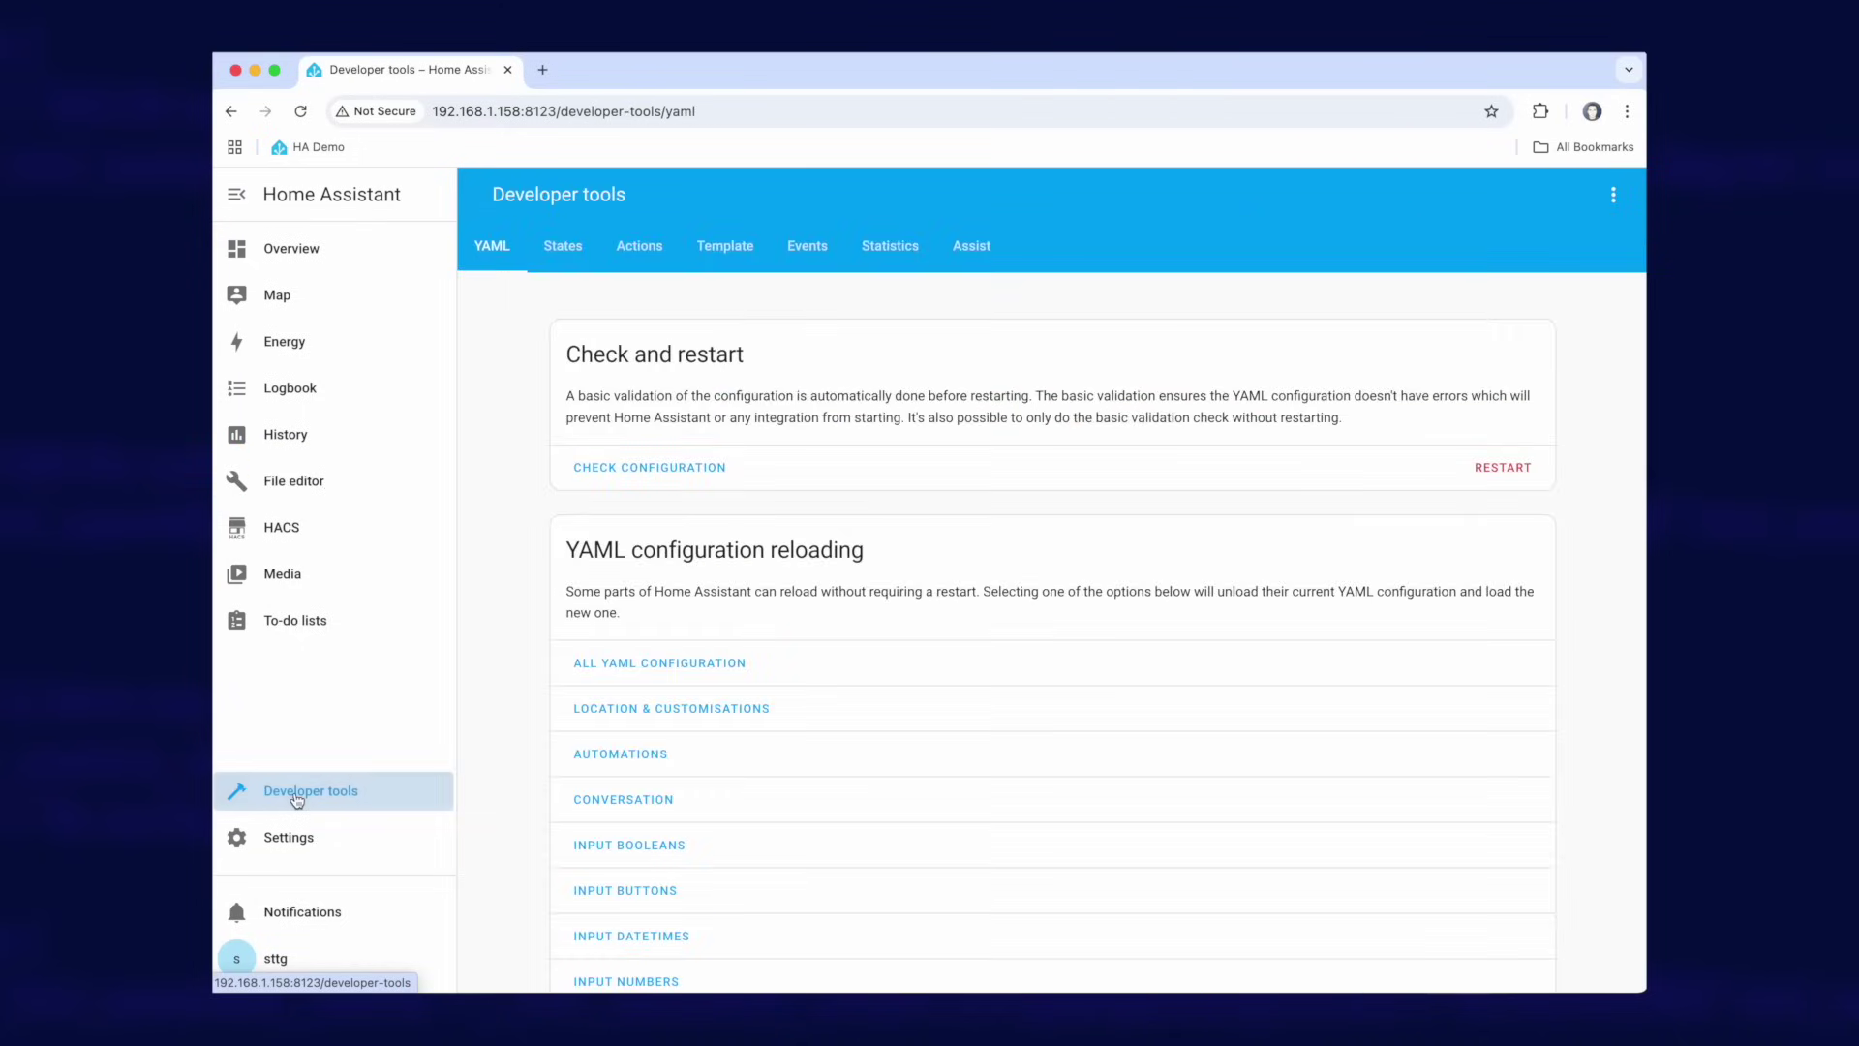
click(683, 469)
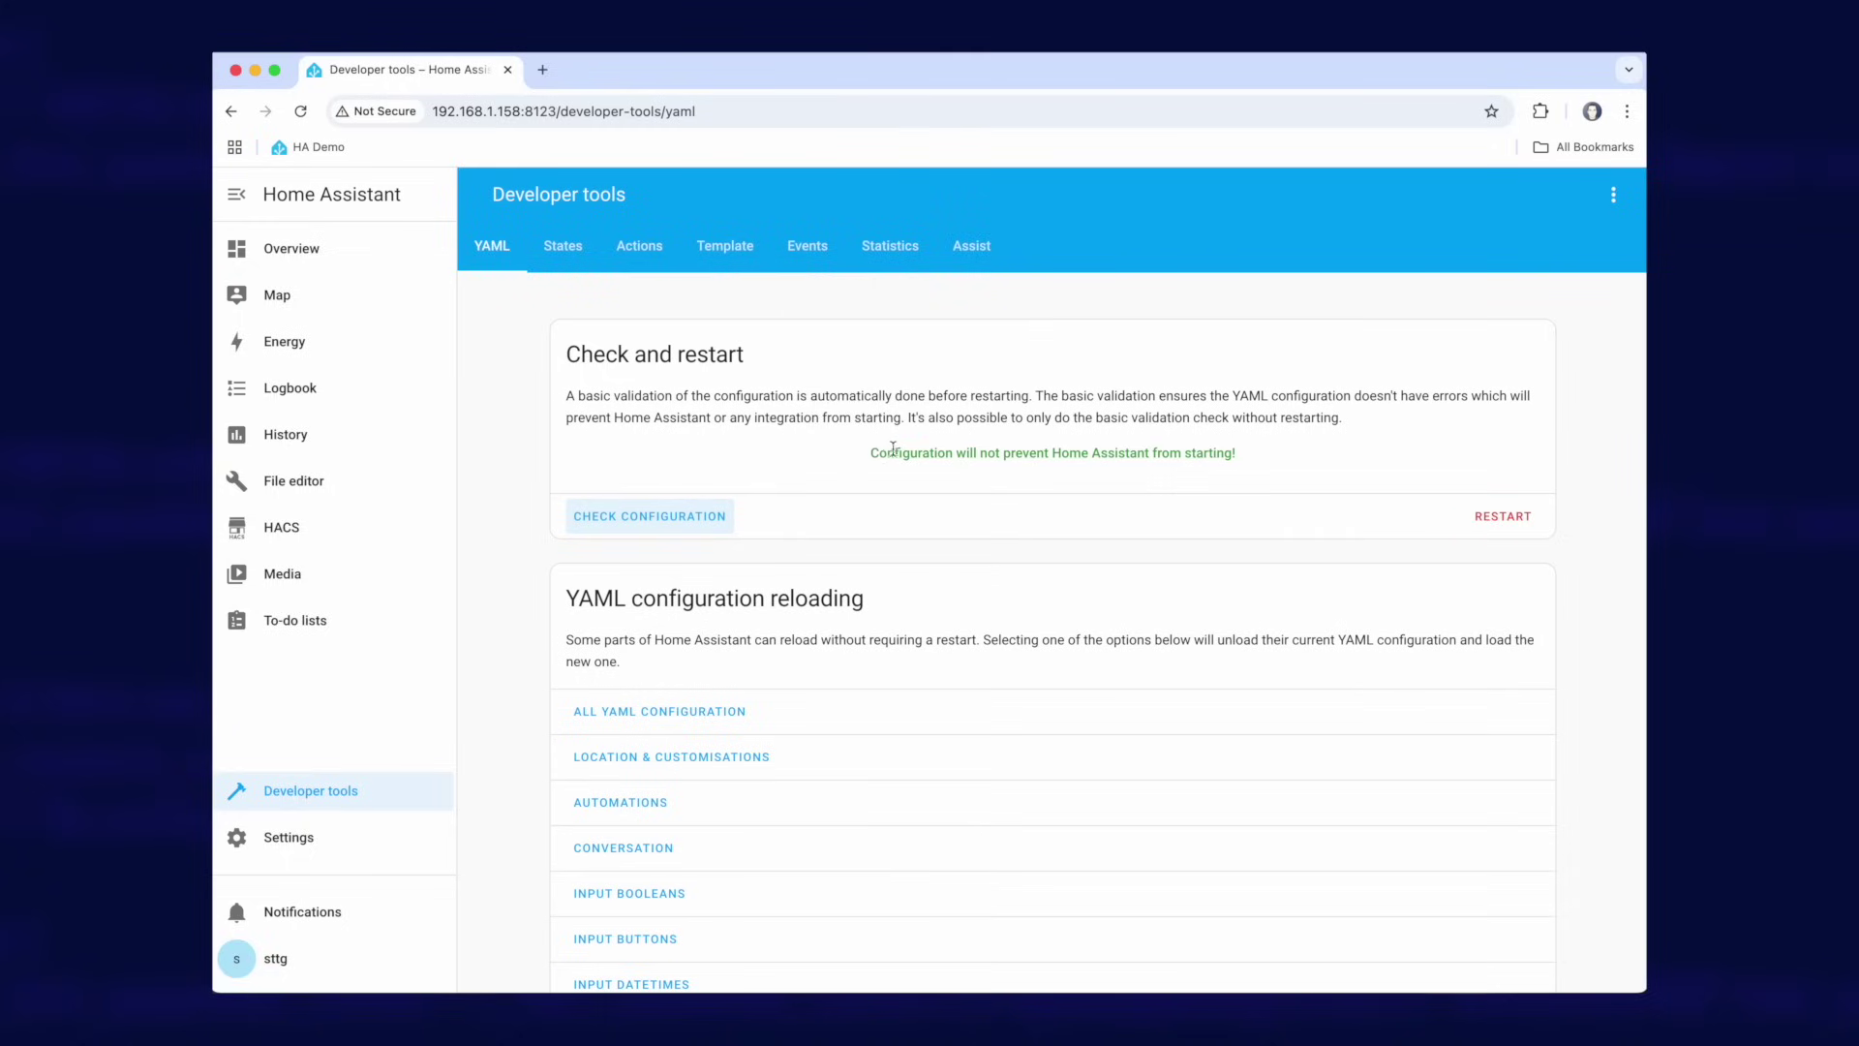
drag(872, 457, 1311, 456)
click(1249, 461)
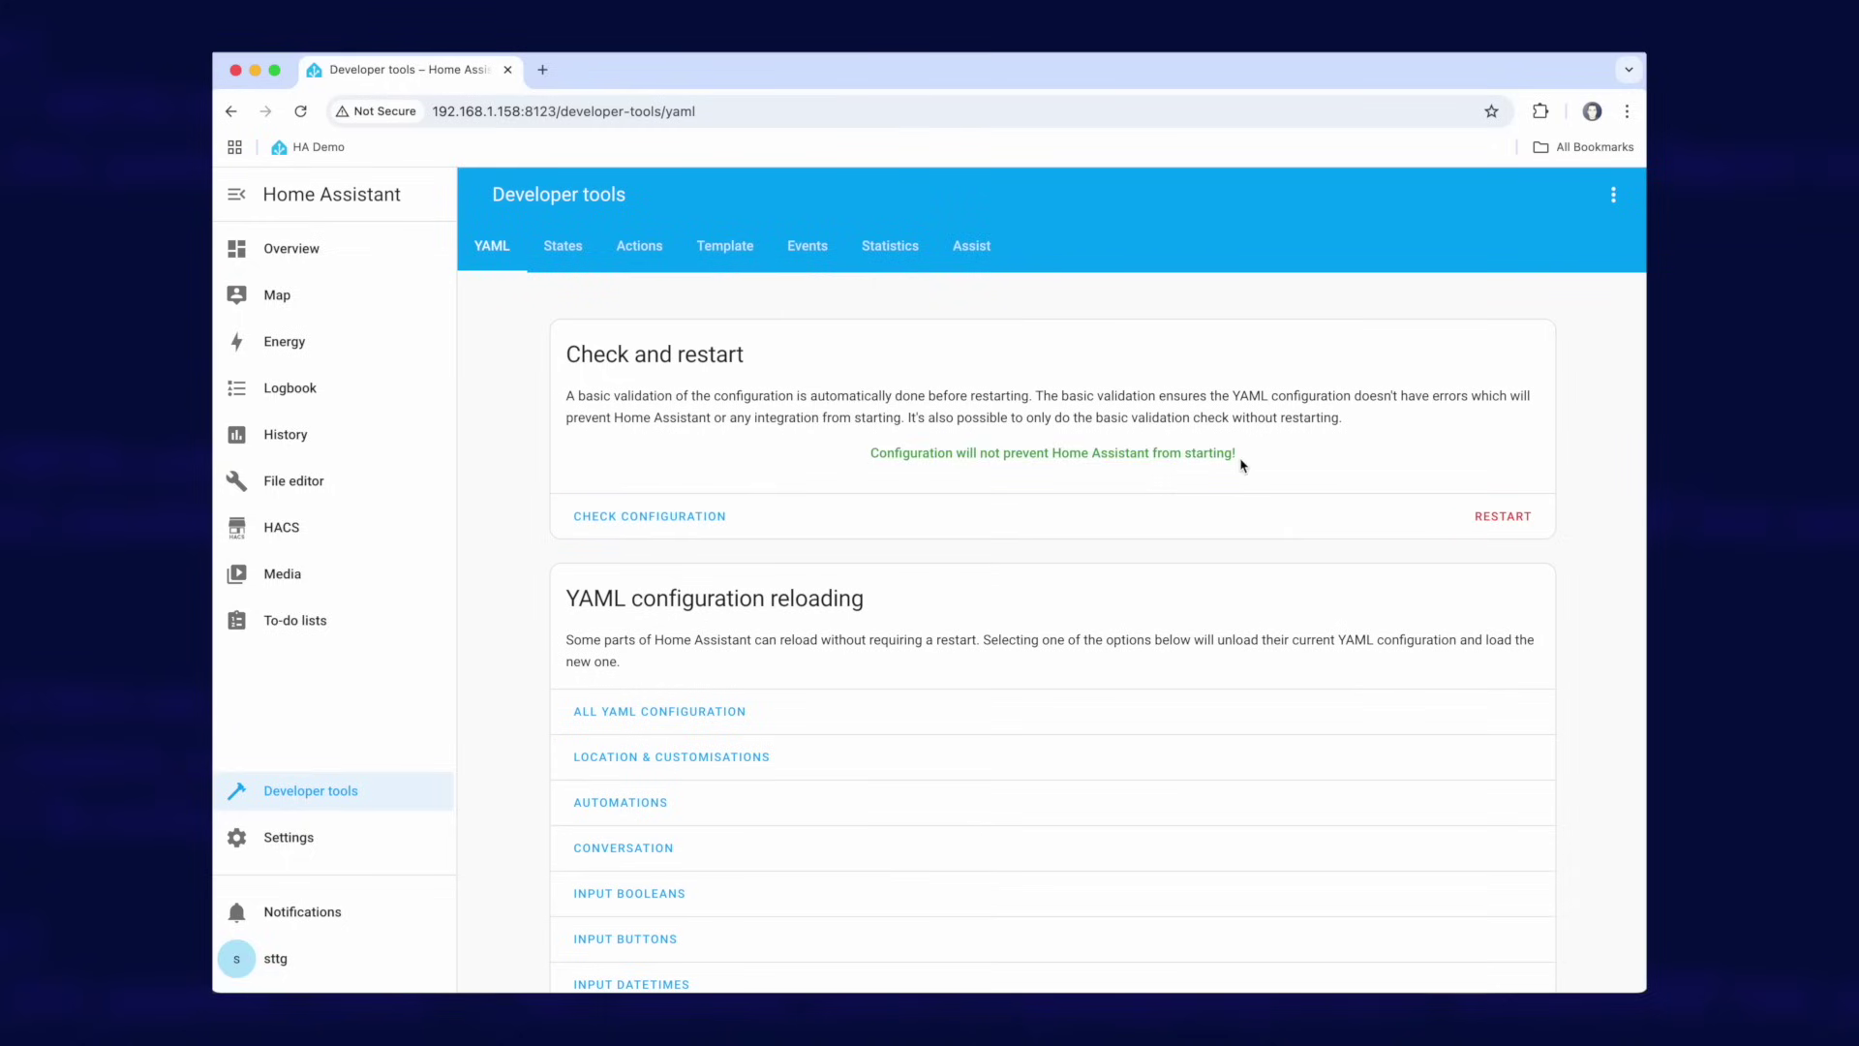
- Perform a full restart of Home Assistant
click(1504, 518)
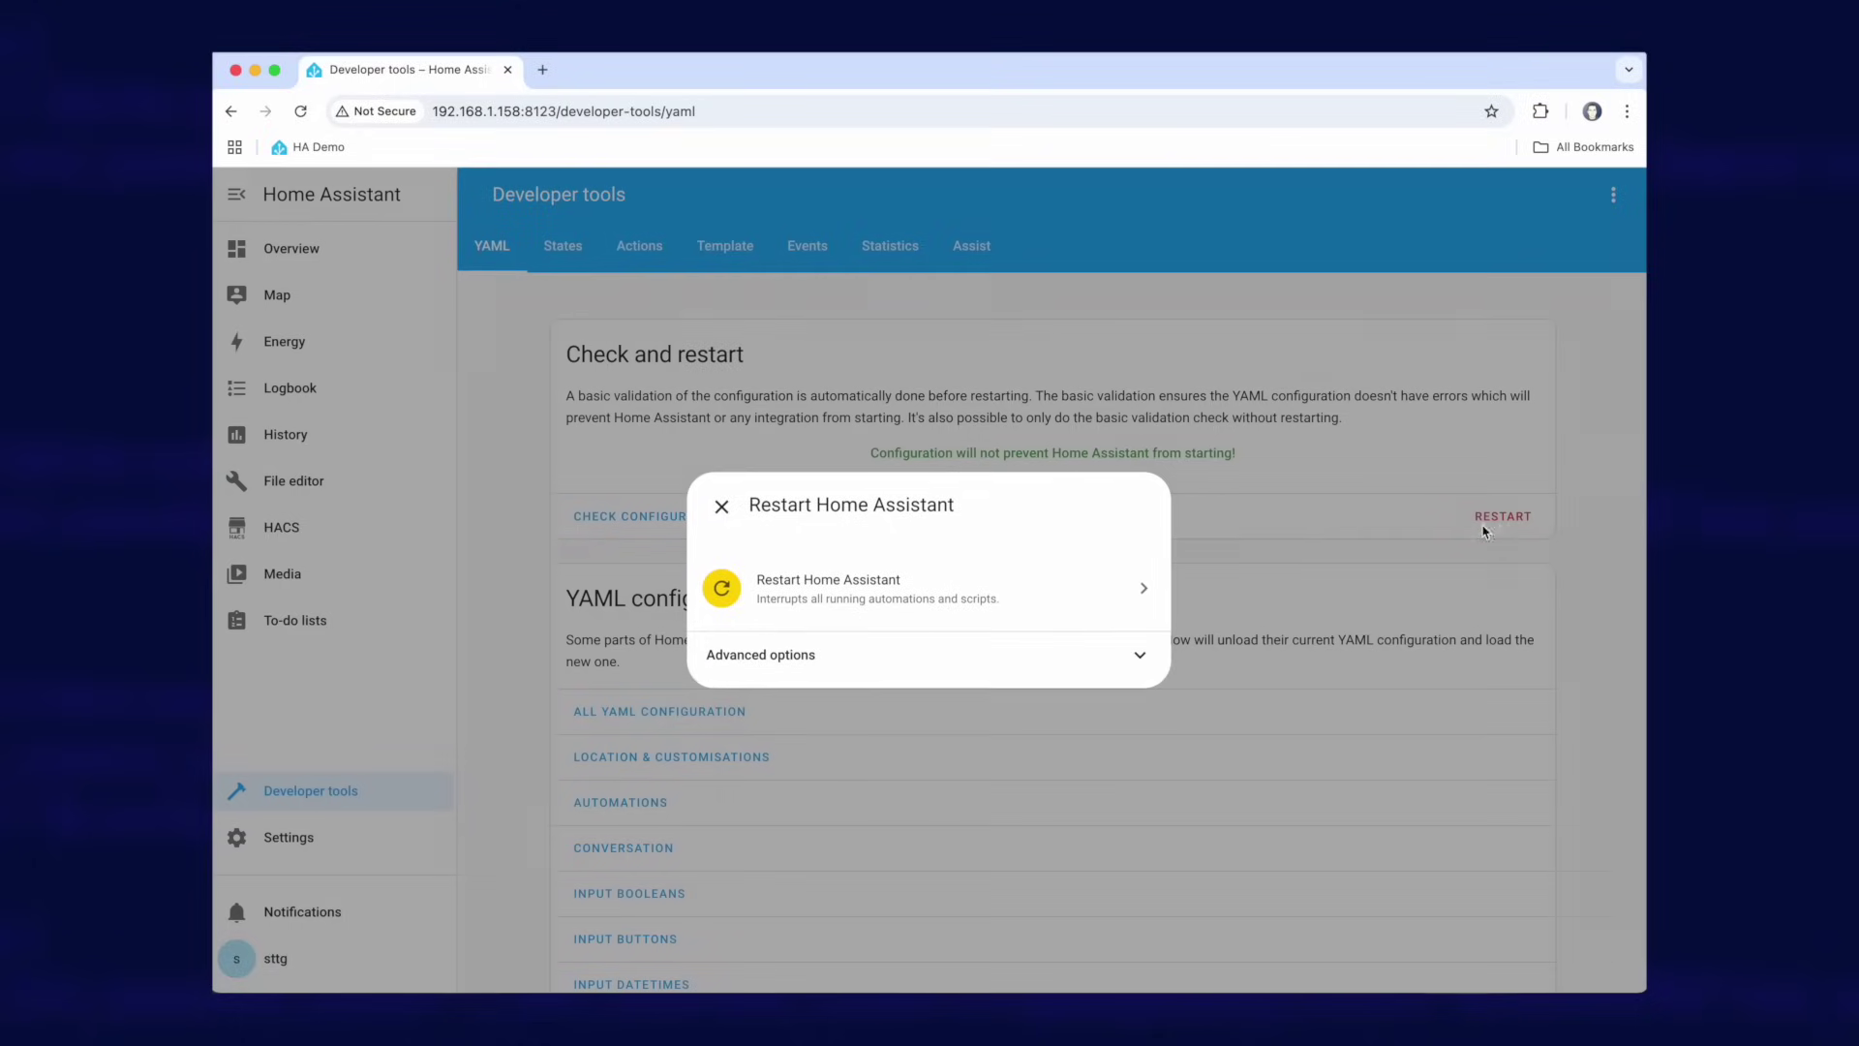
click(851, 588)
click(1079, 643)
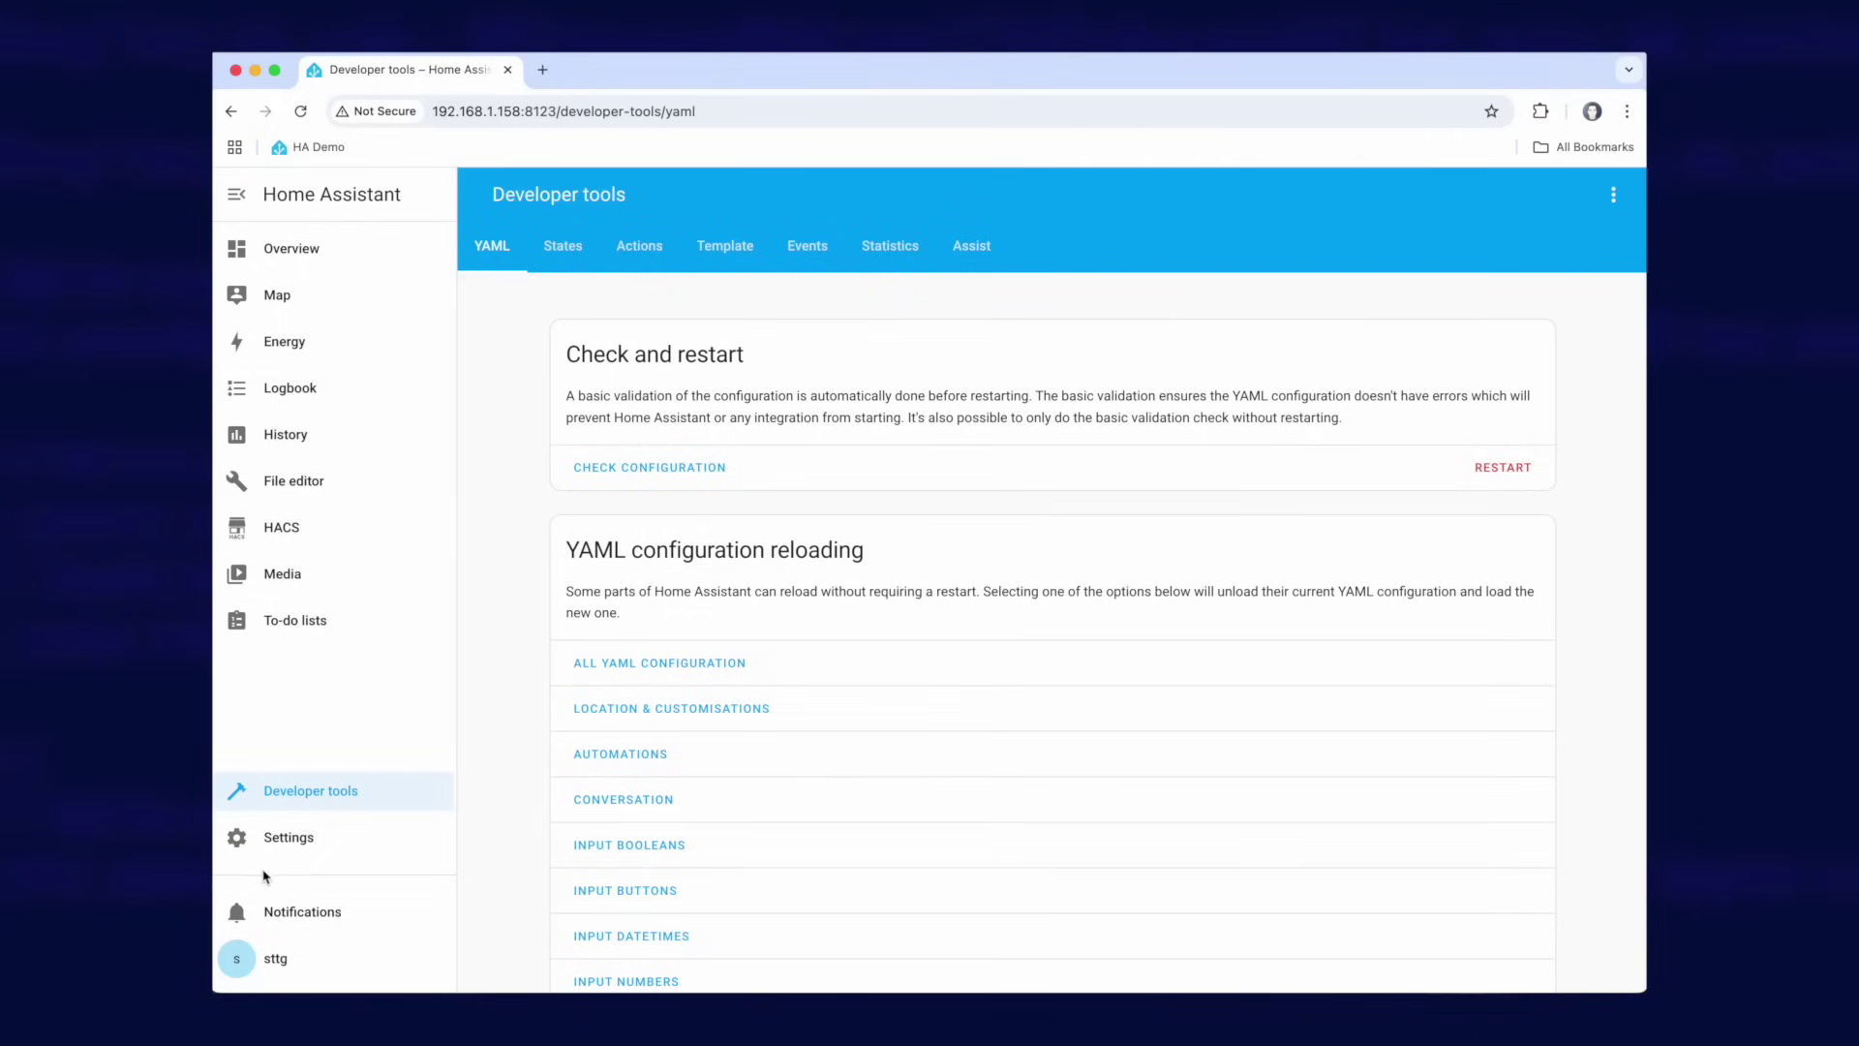
- Add a File integration notification service writing to /config/solarforecasts/solarforecasts.csv
click(287, 840)
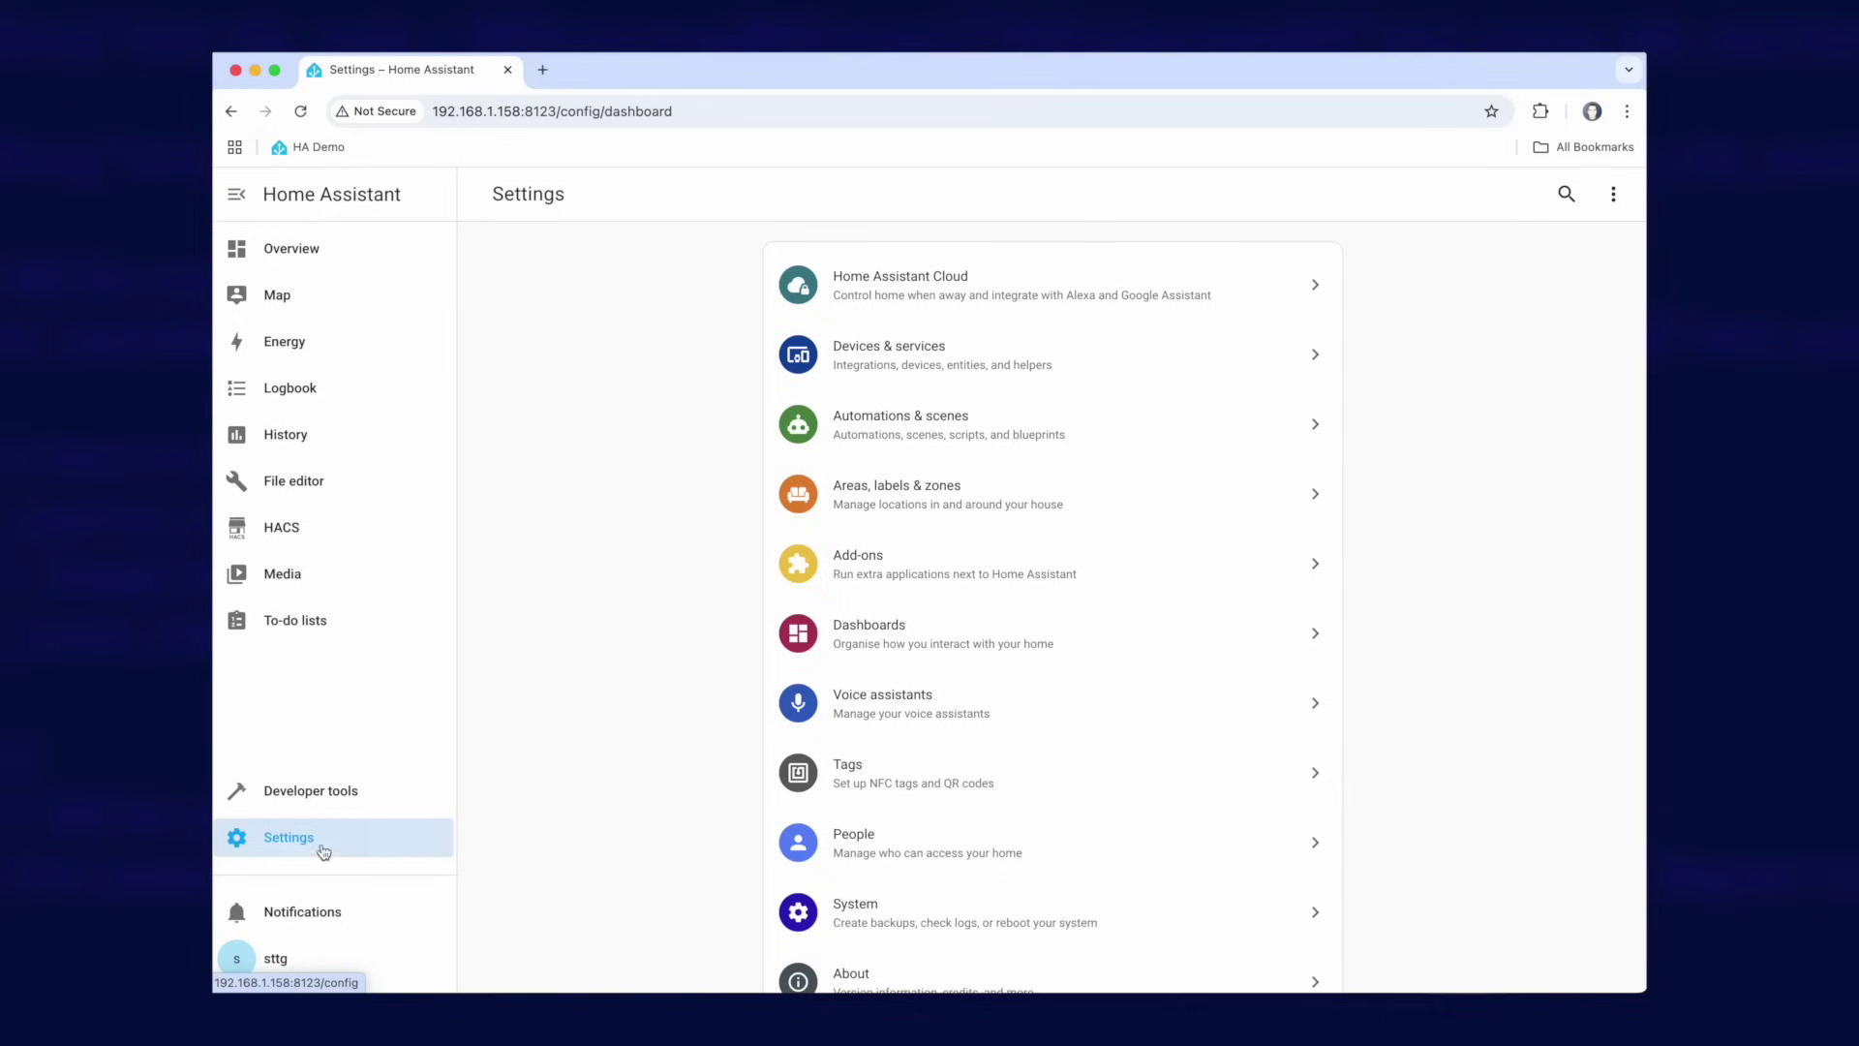
click(906, 366)
click(1579, 964)
text(file)
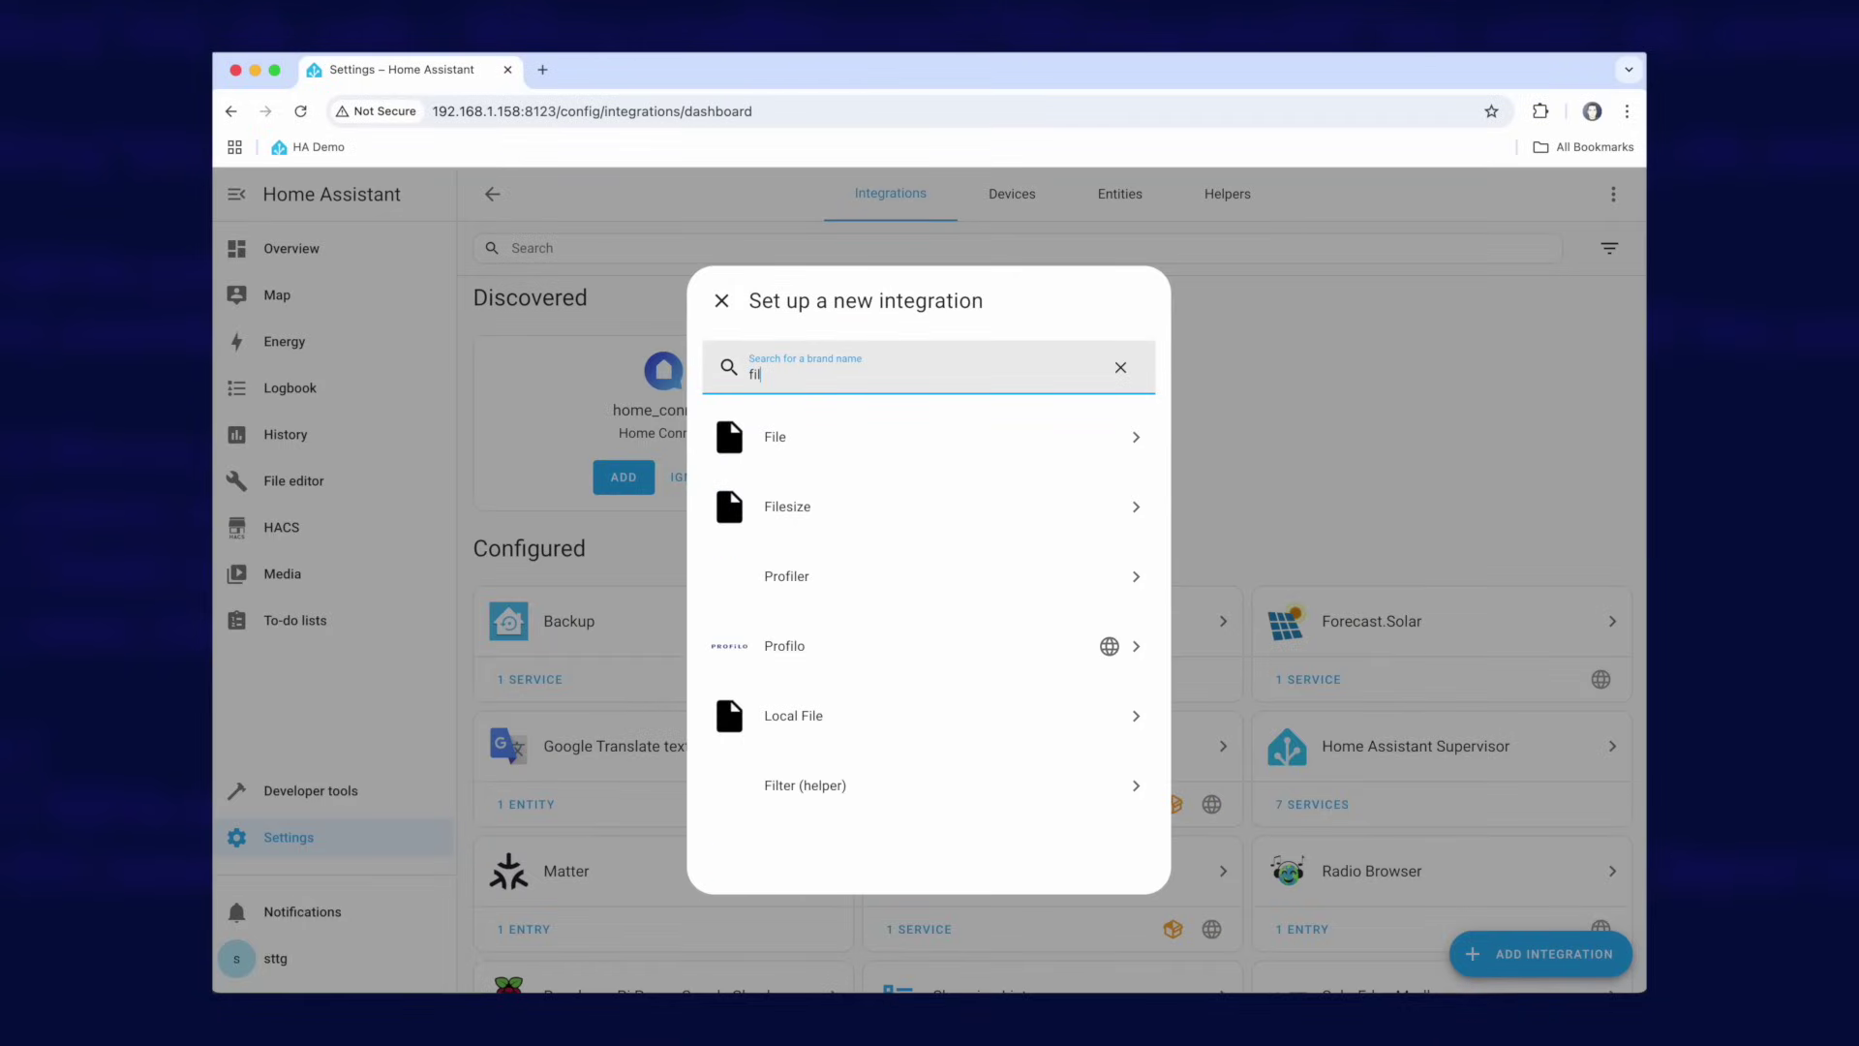
click(791, 444)
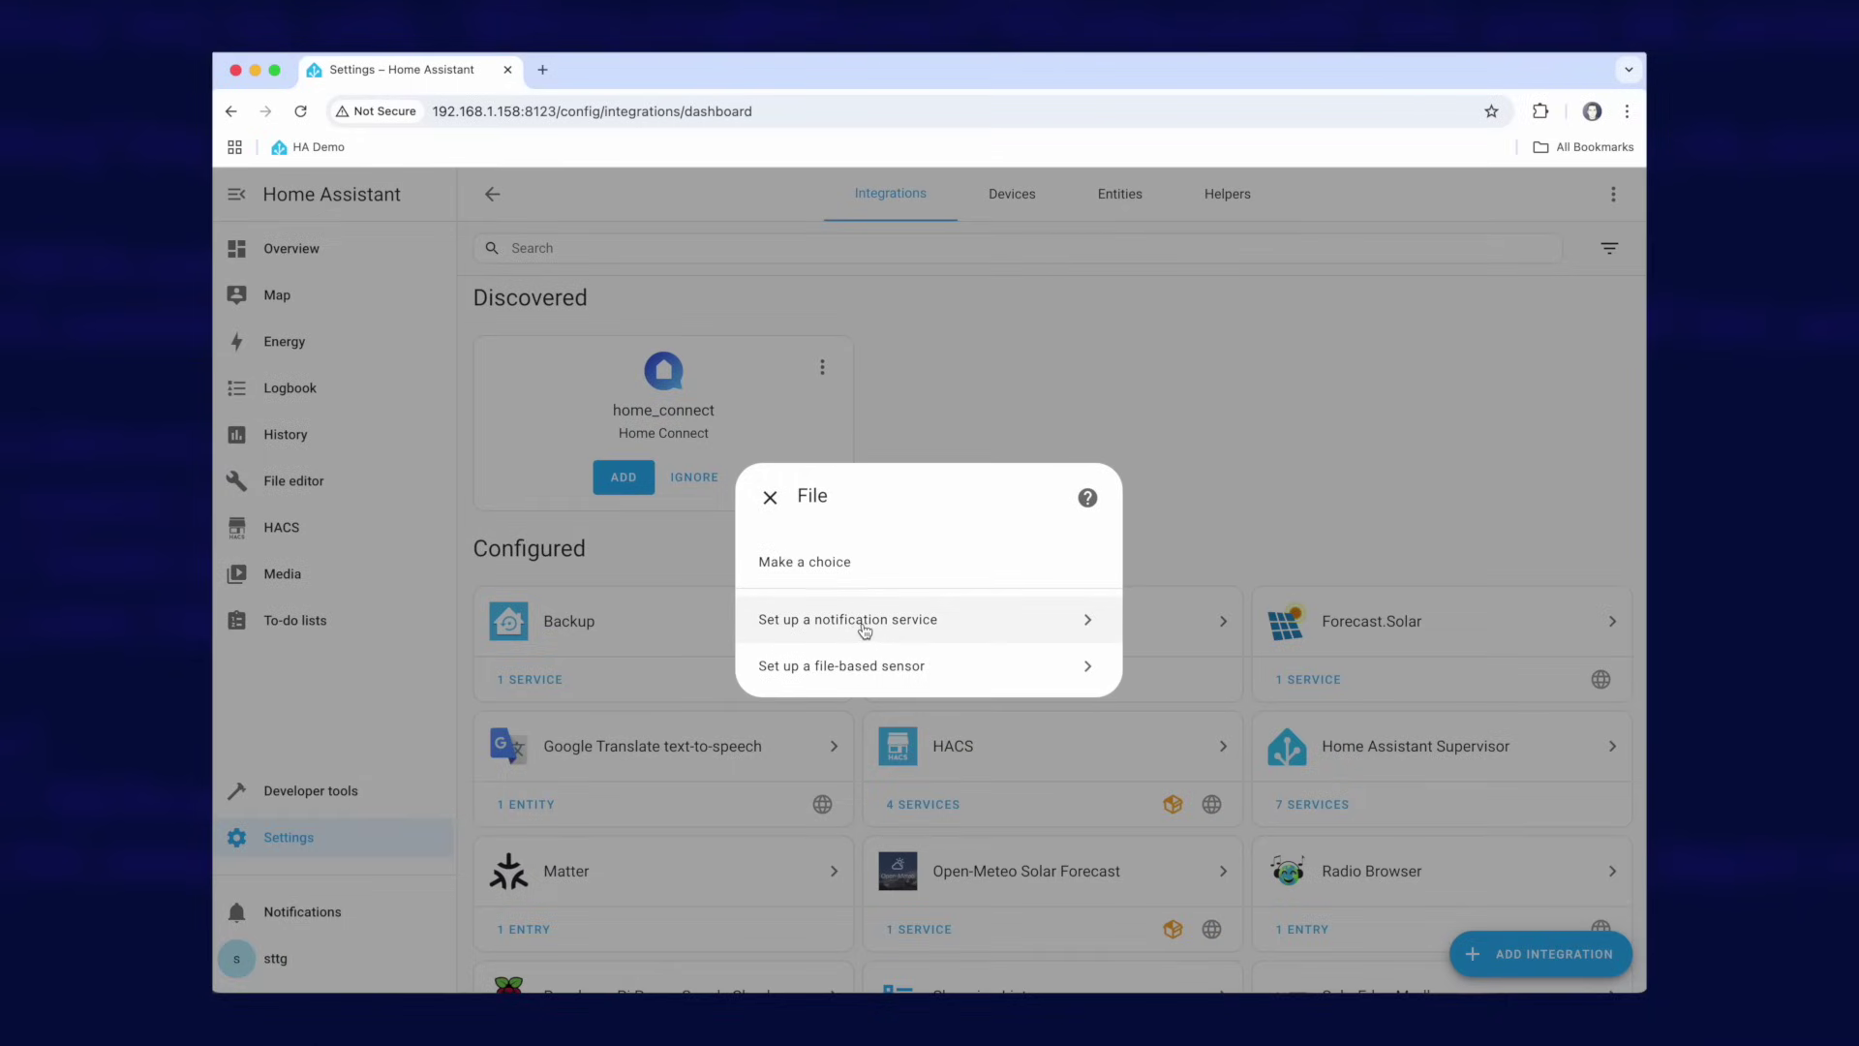
click(933, 624)
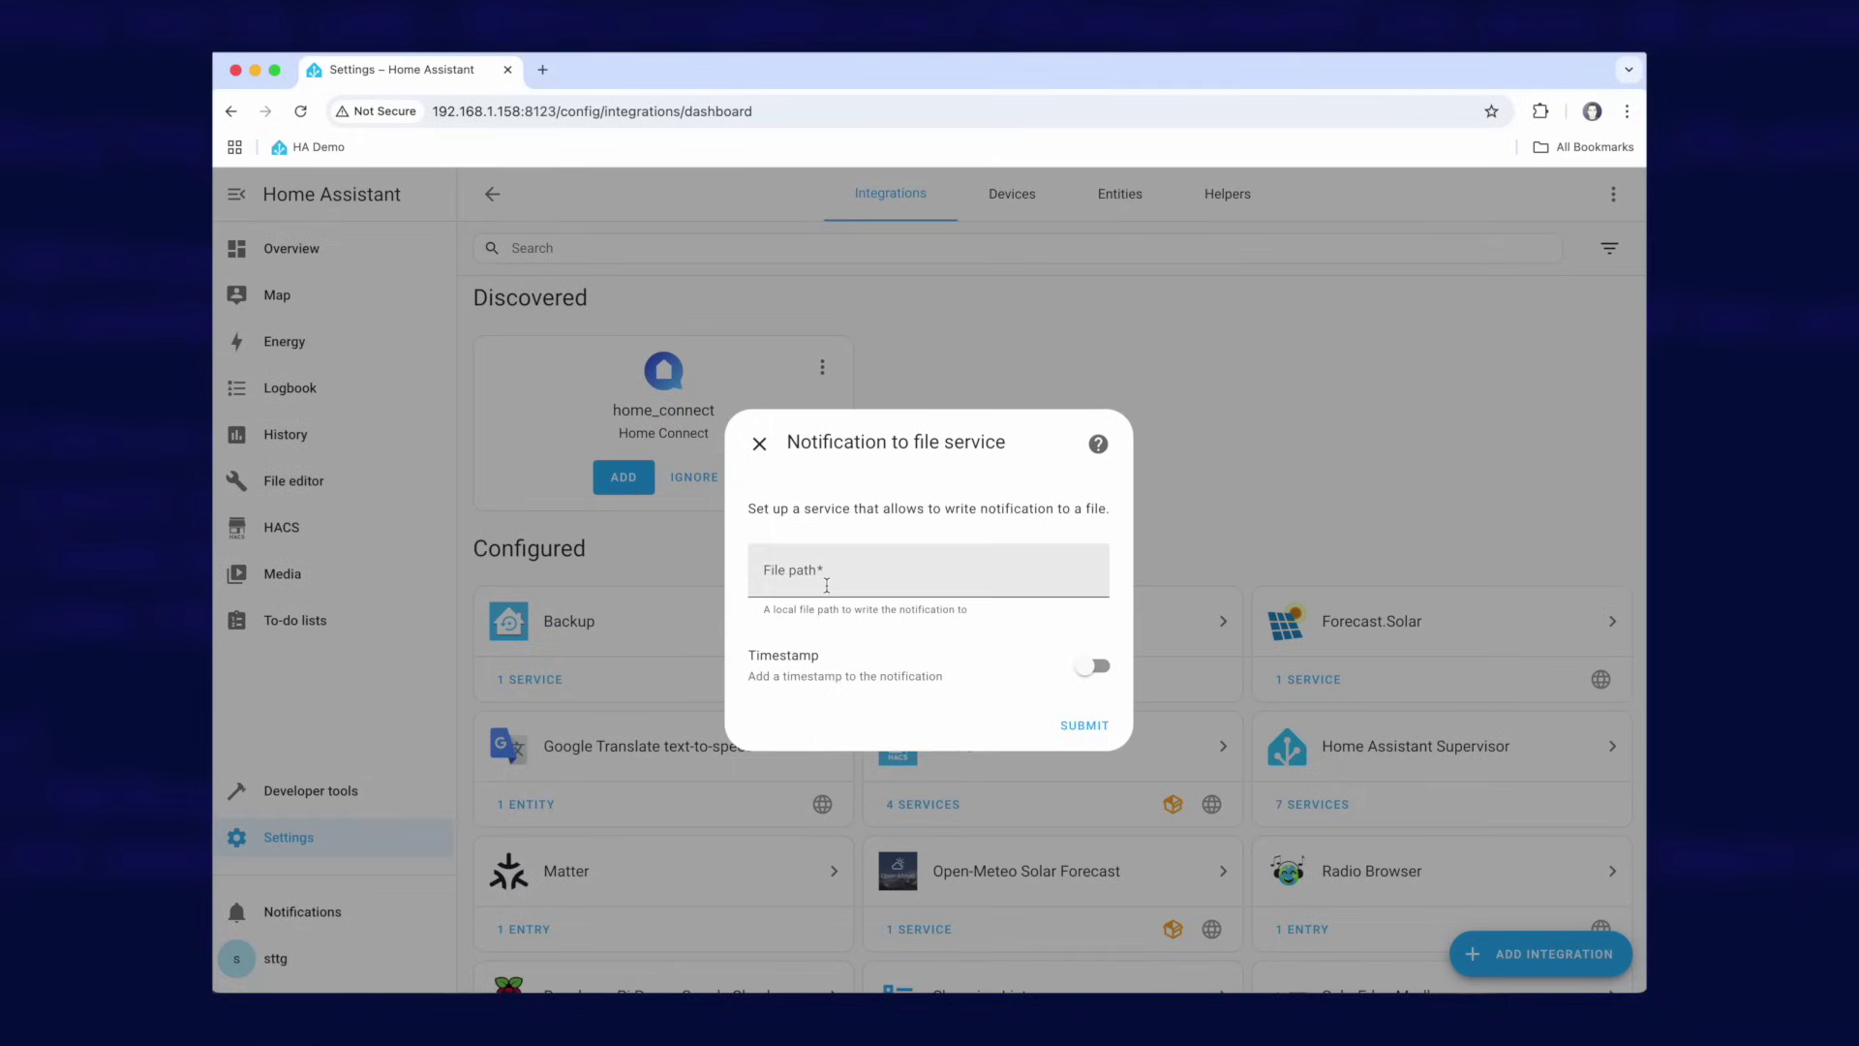
click(793, 574)
text(/config/solarforecasts/solarforecasts.csv)
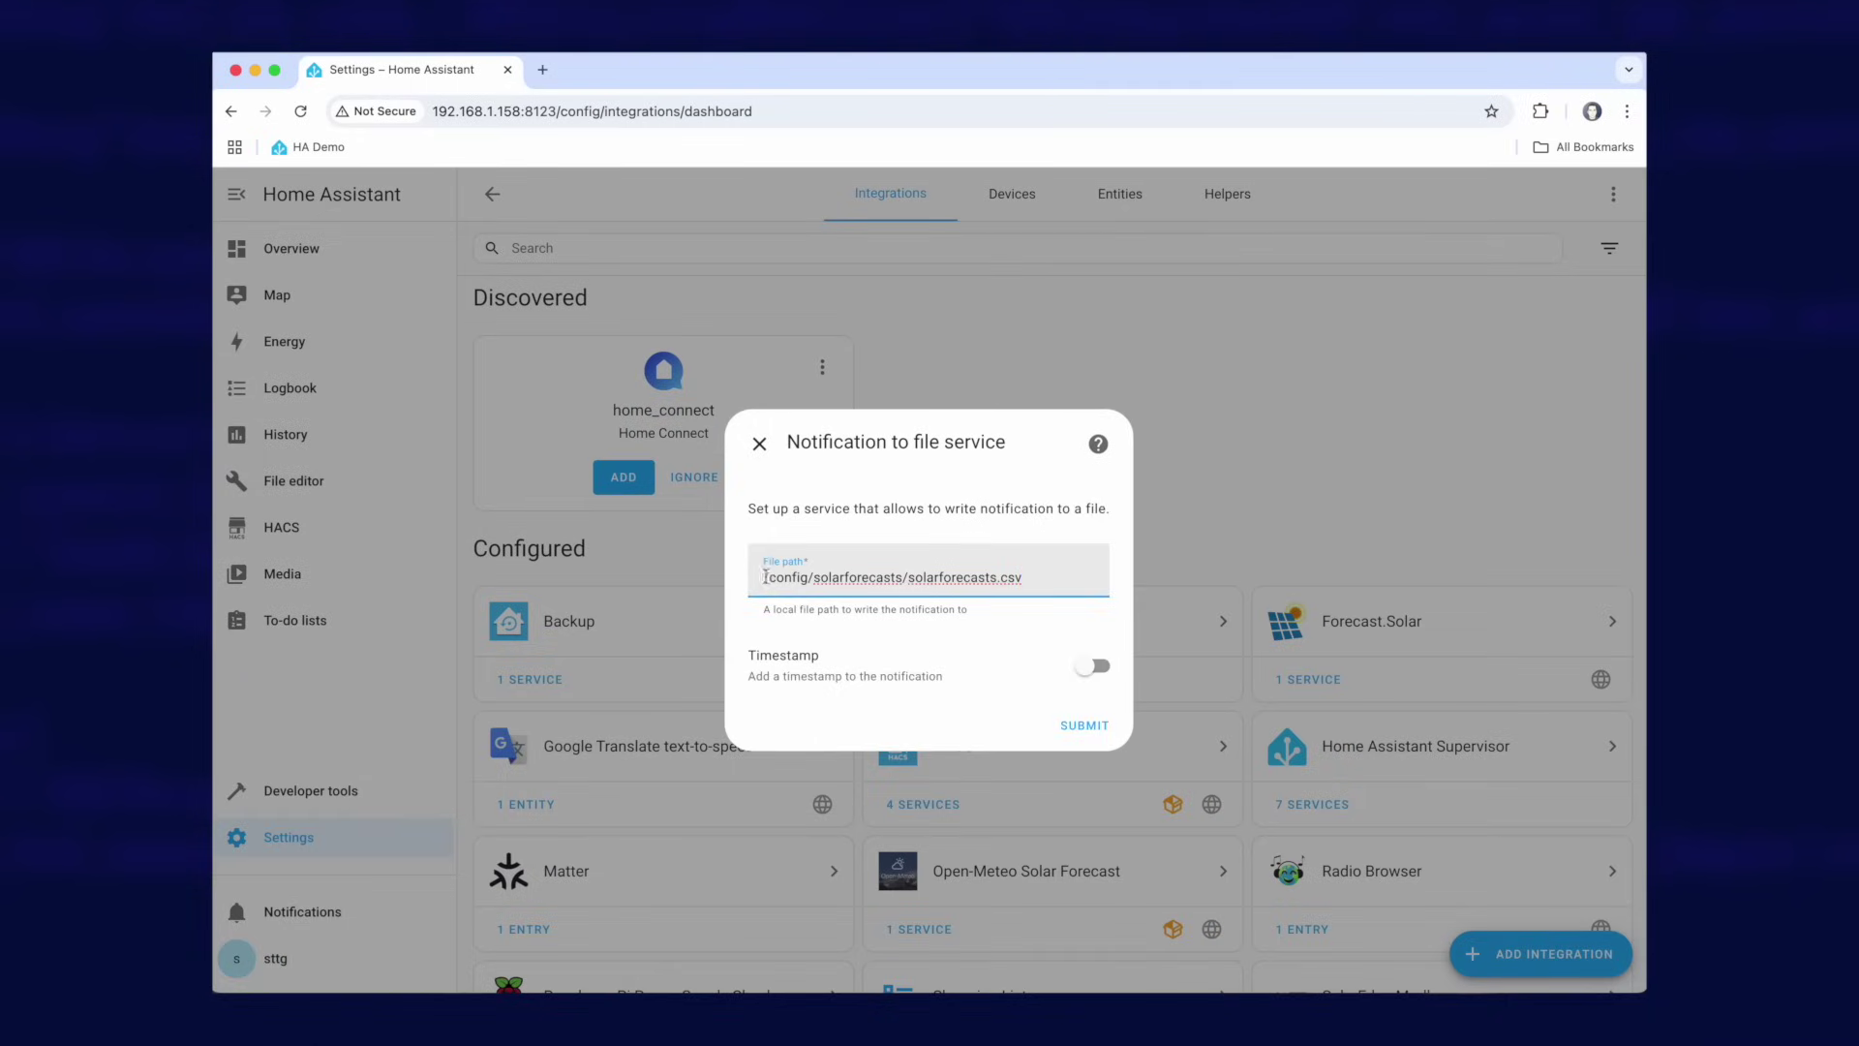
double_click(852, 577)
double_click(944, 579)
click(1012, 581)
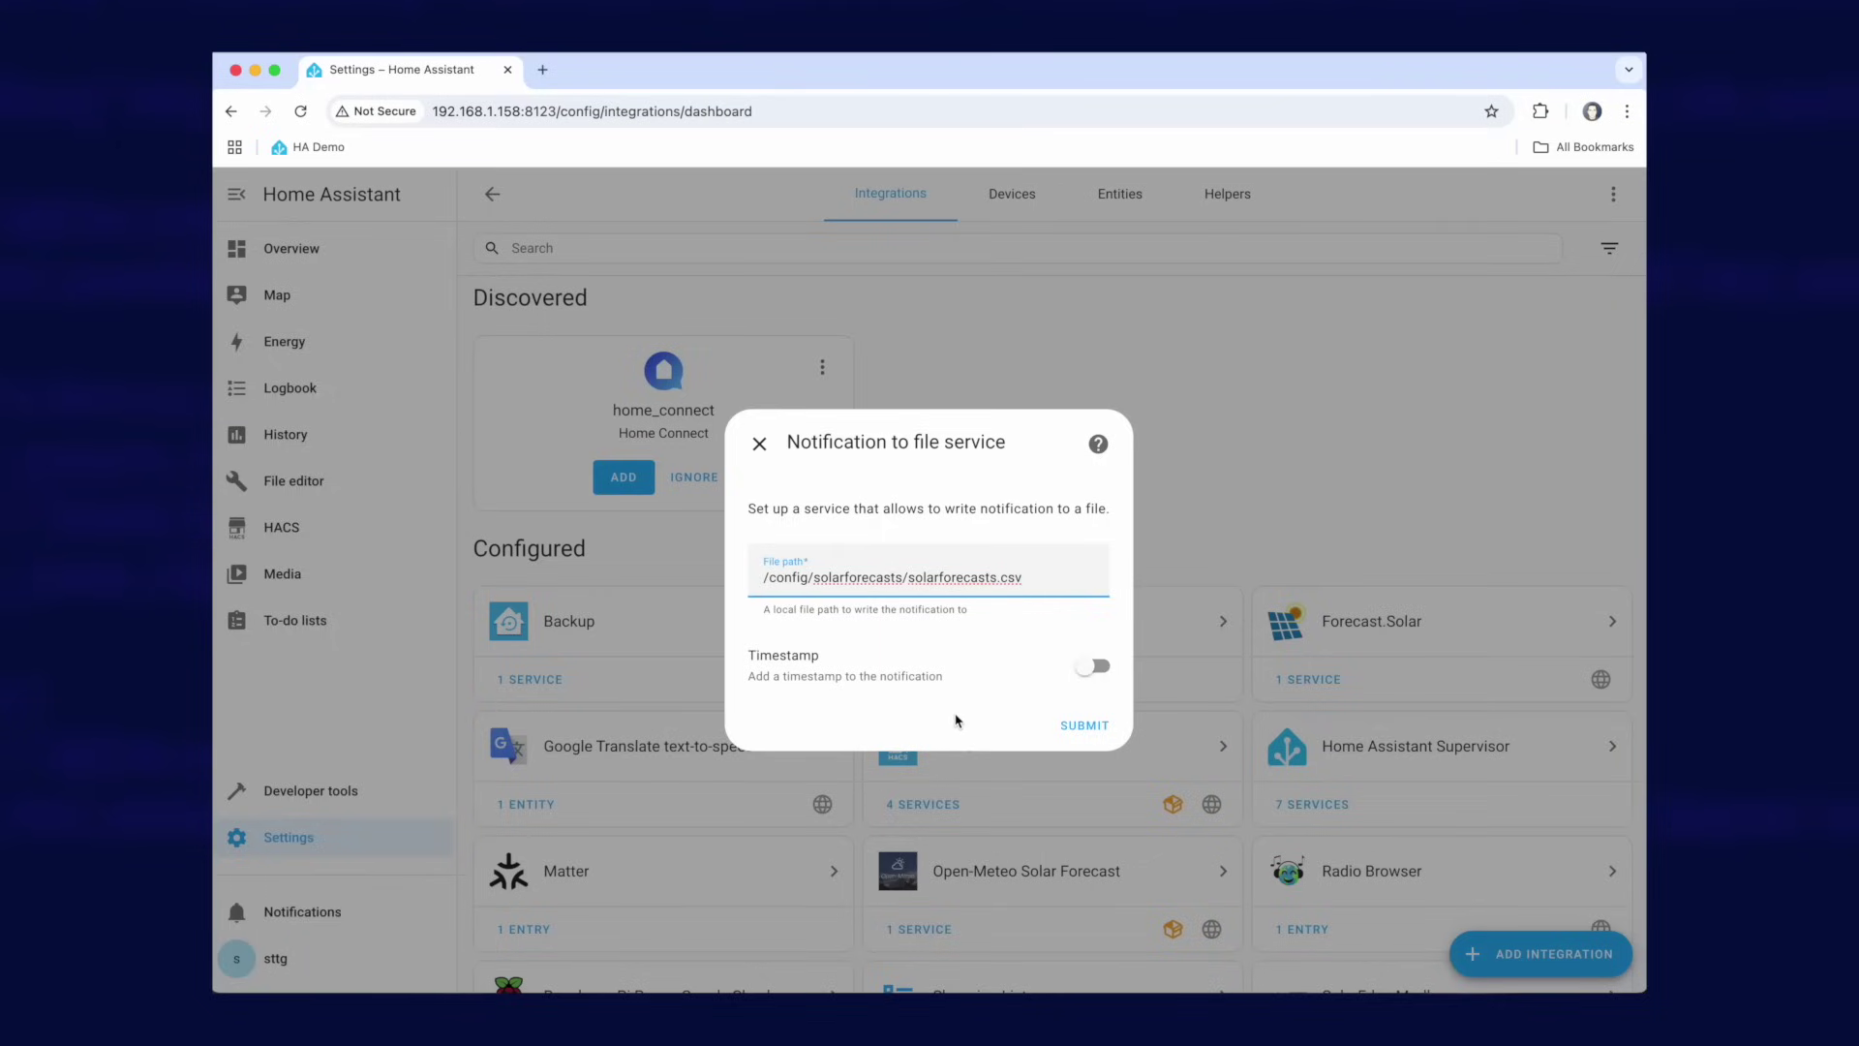
click(1084, 727)
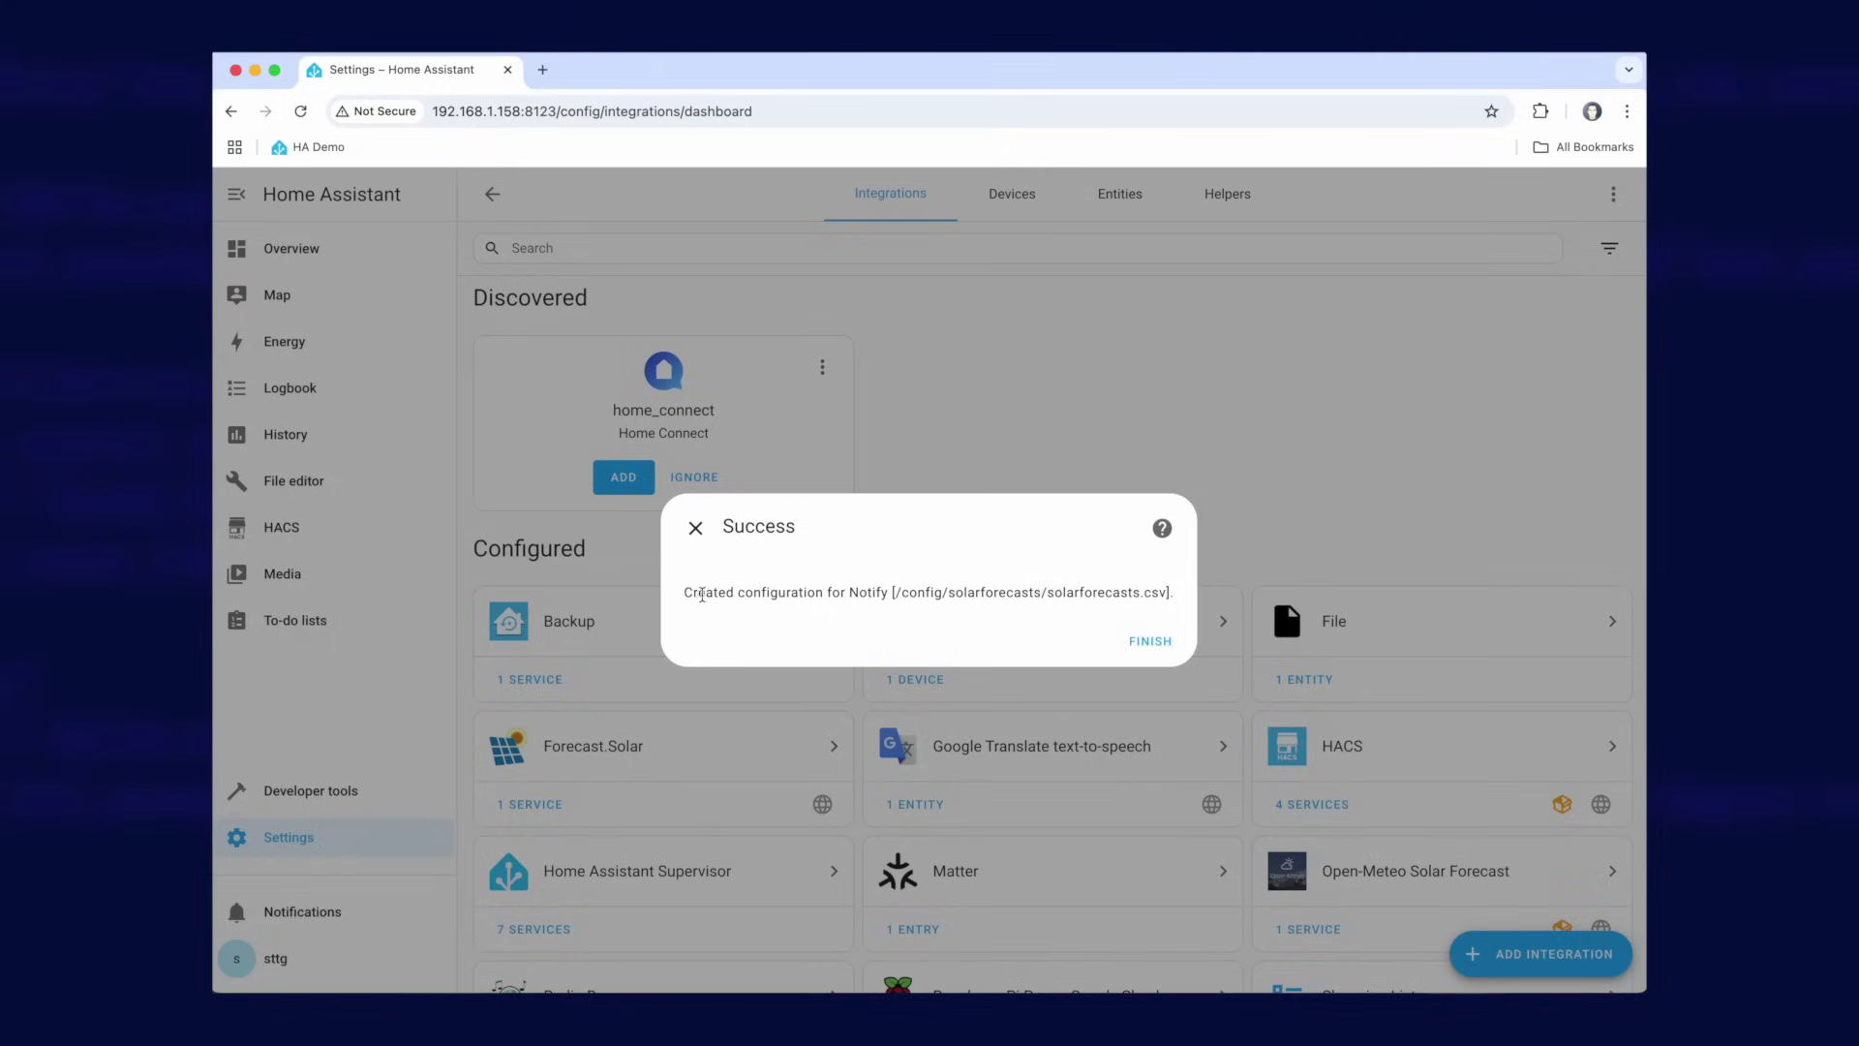
click(1165, 646)
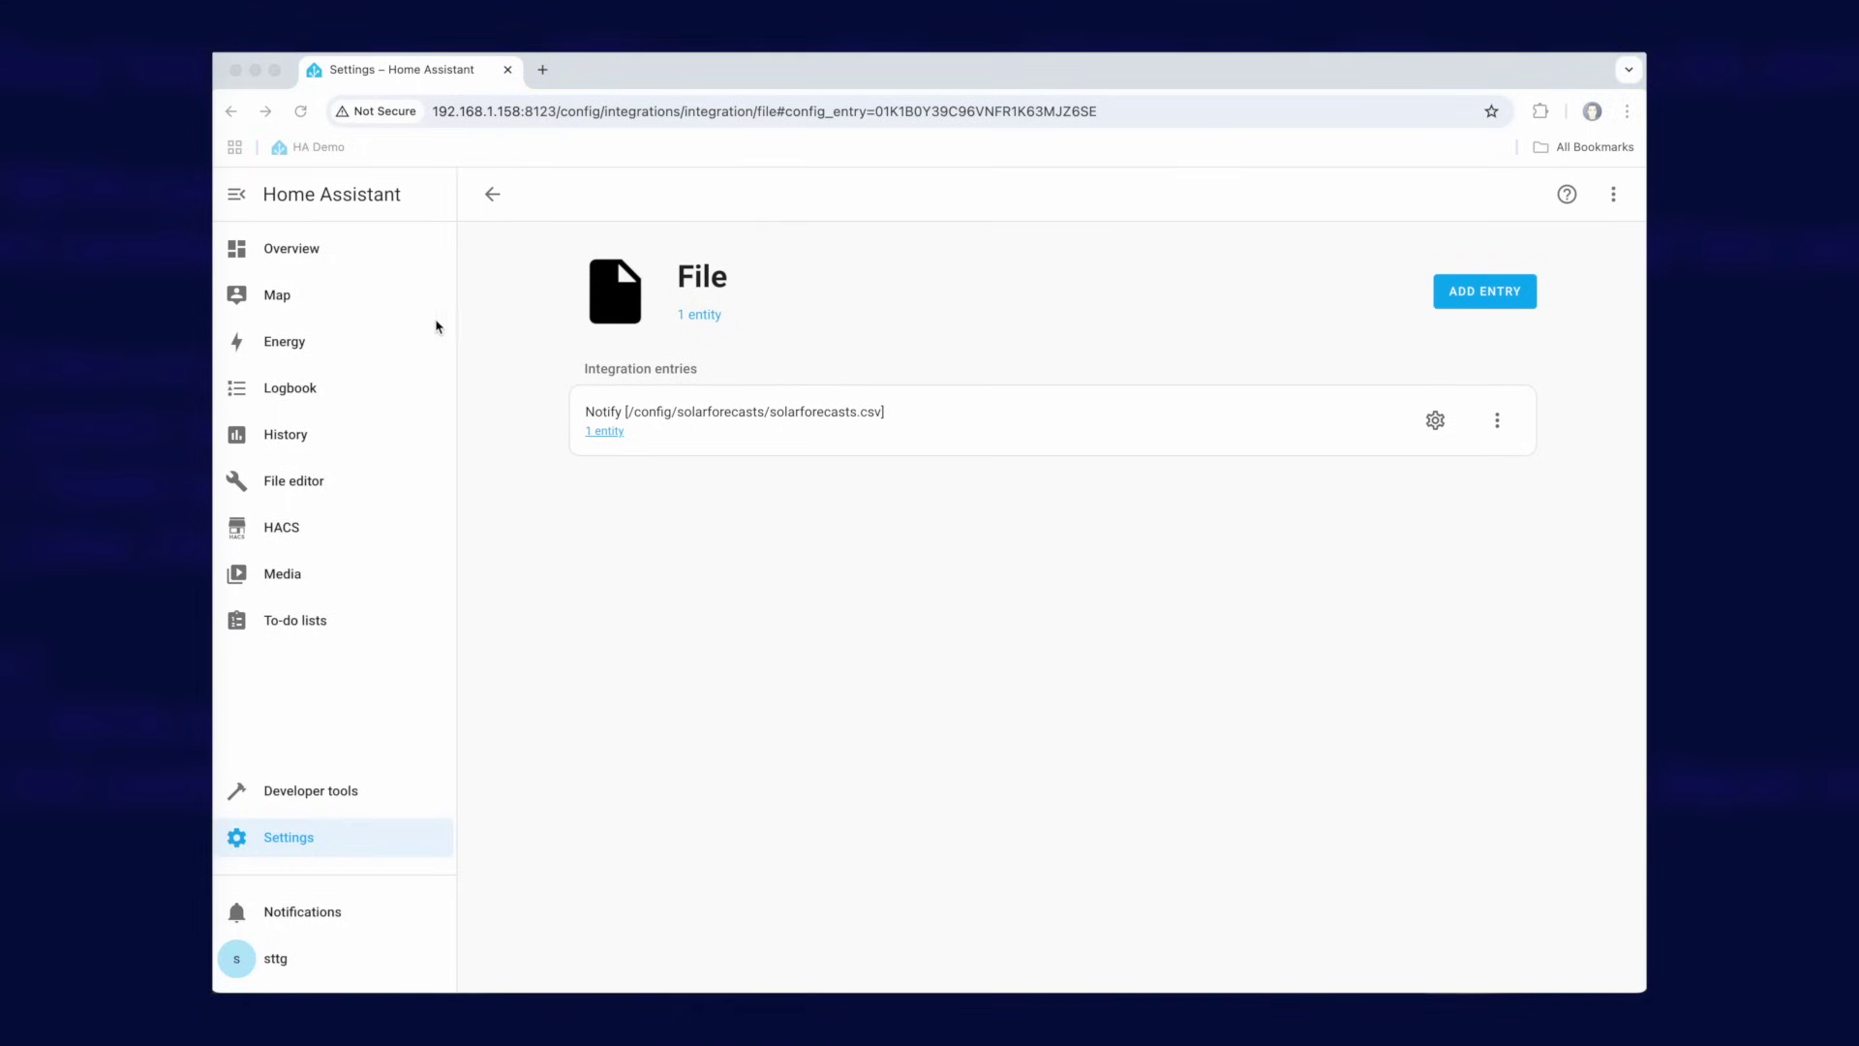
- Open the Overview dashboard in a new browser tab and switch to it
right_click(287, 250)
click(316, 258)
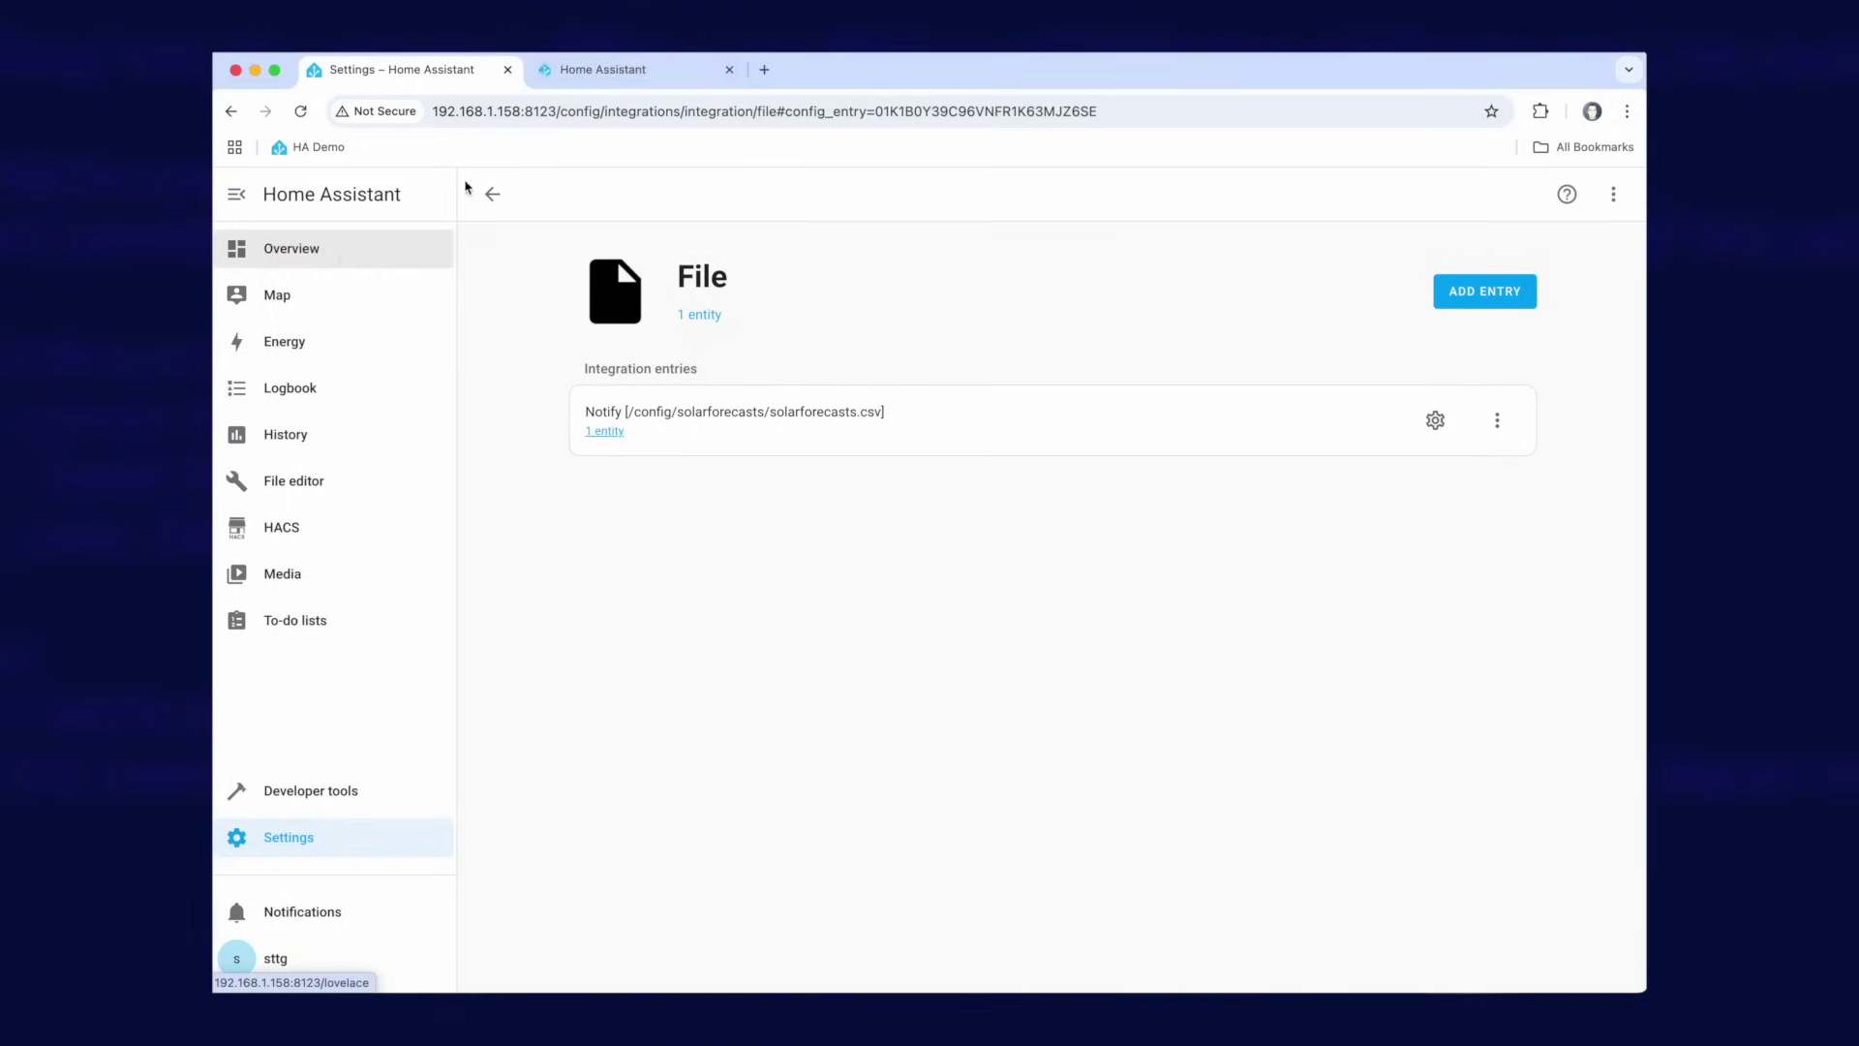
click(655, 77)
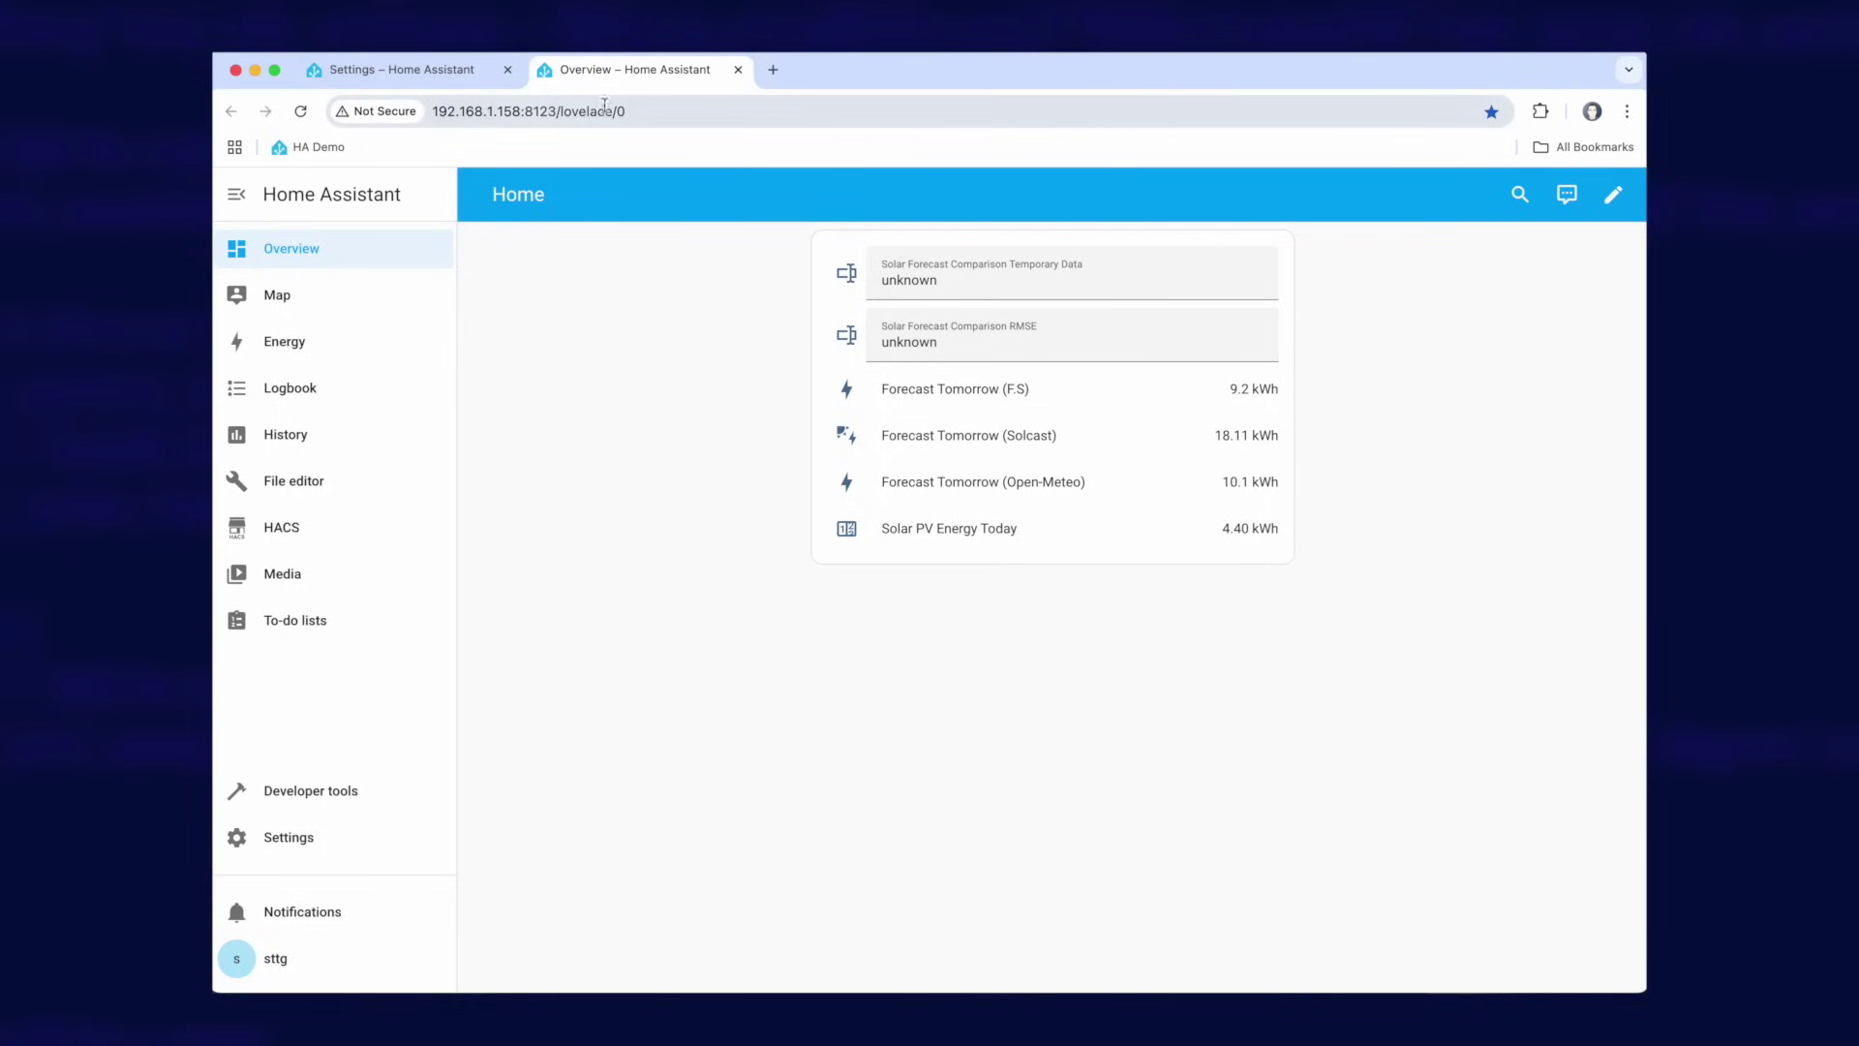
- Go to the Blueprints list, start an import and paste the blueprint's GitHub URL, checking the address
click(379, 71)
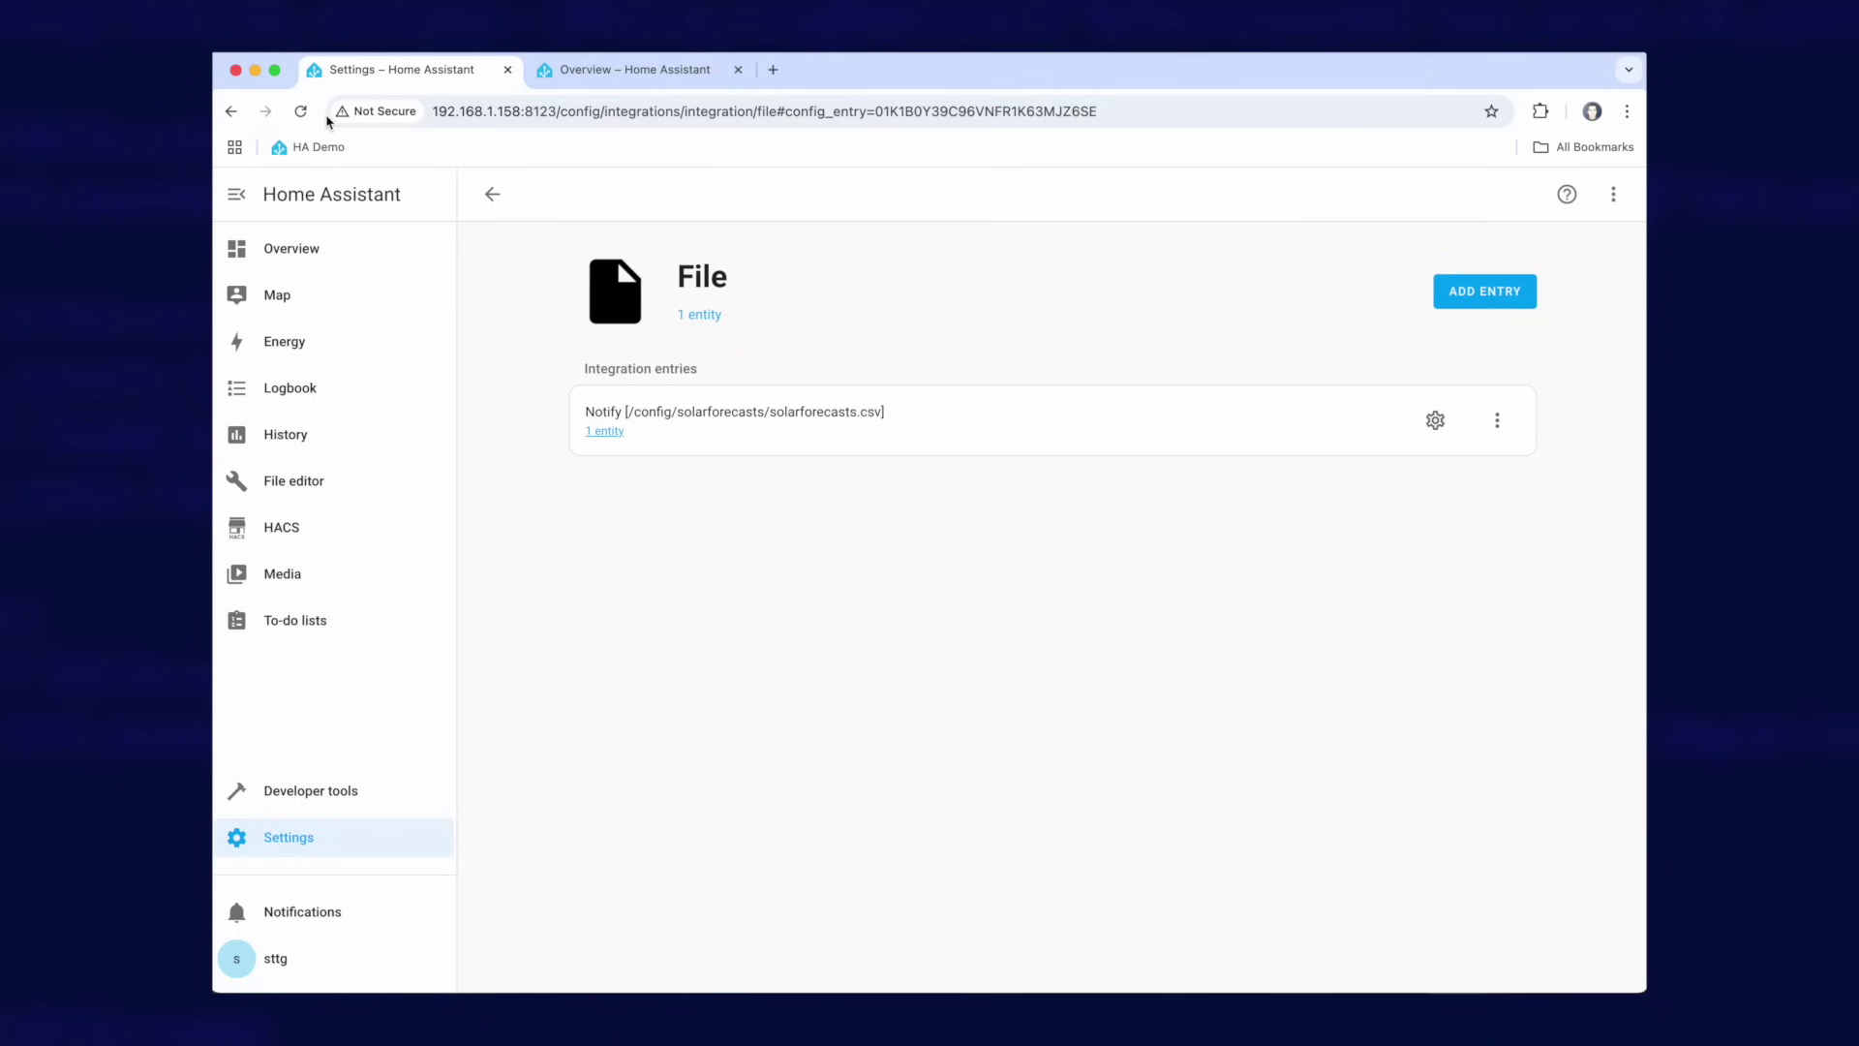
click(324, 839)
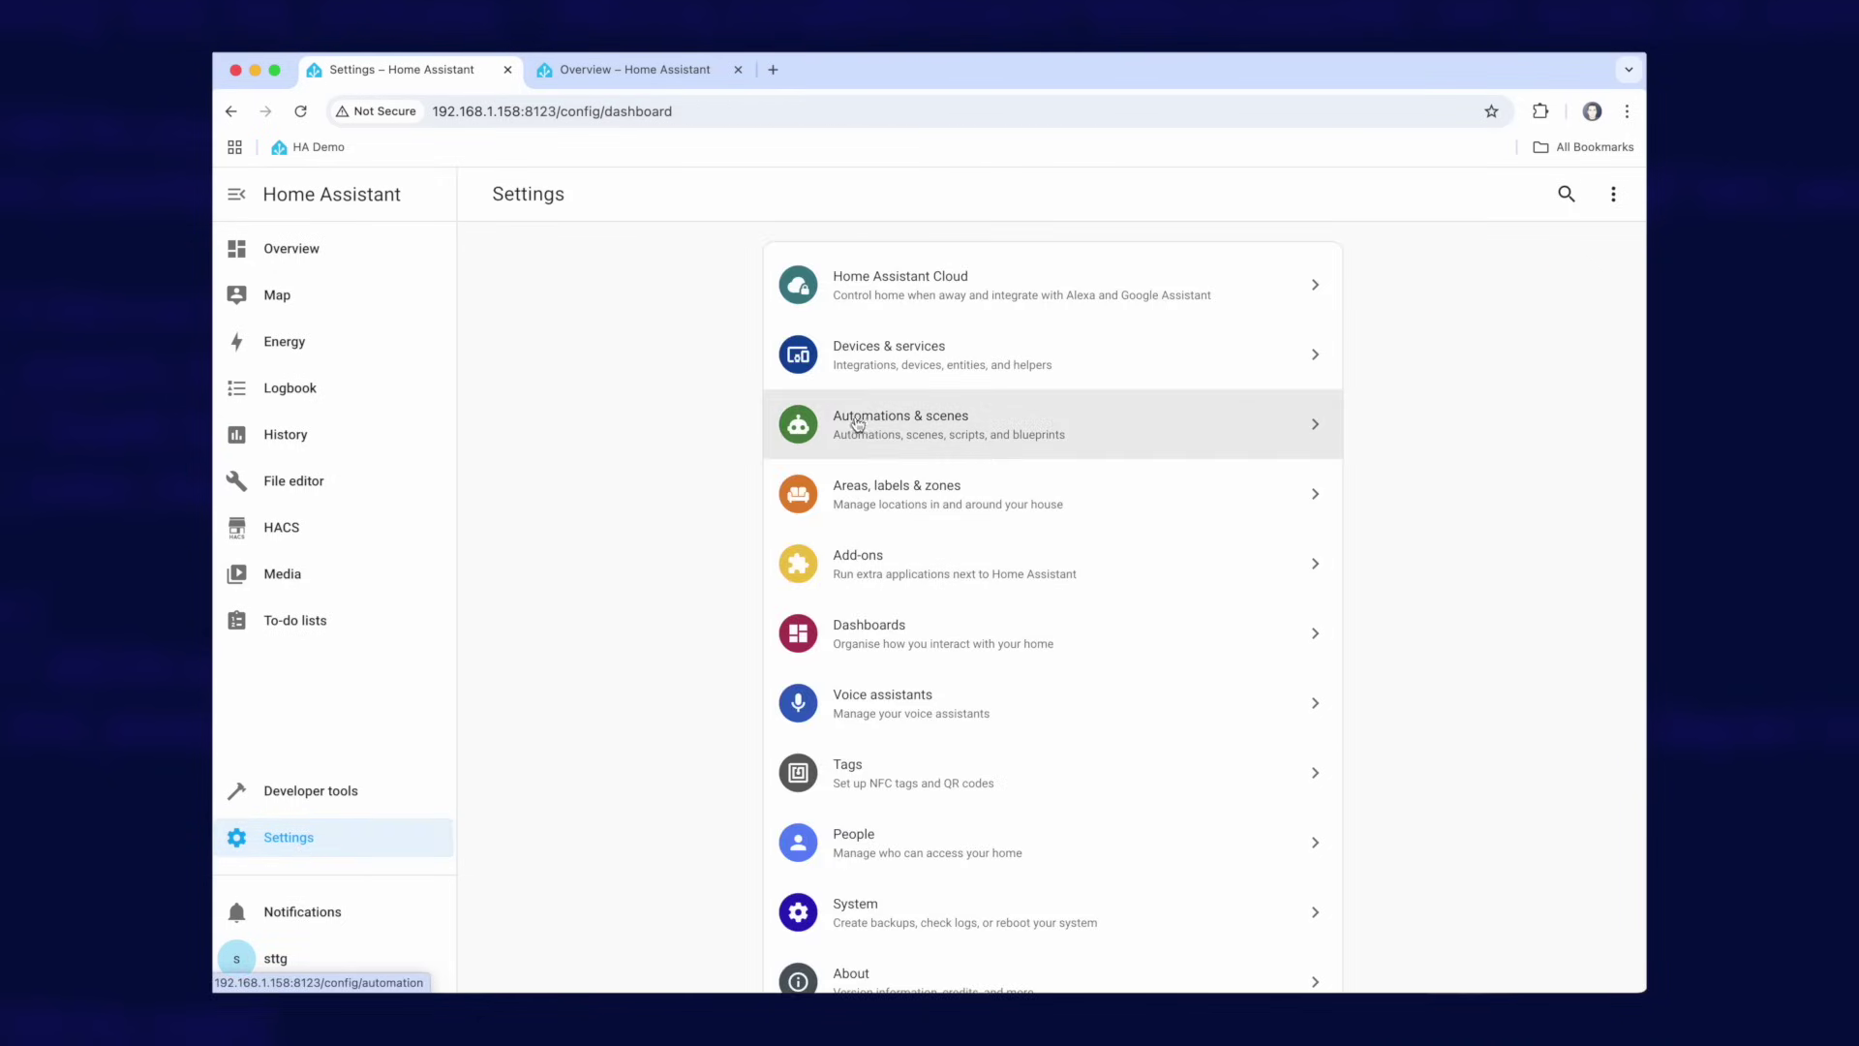
click(907, 436)
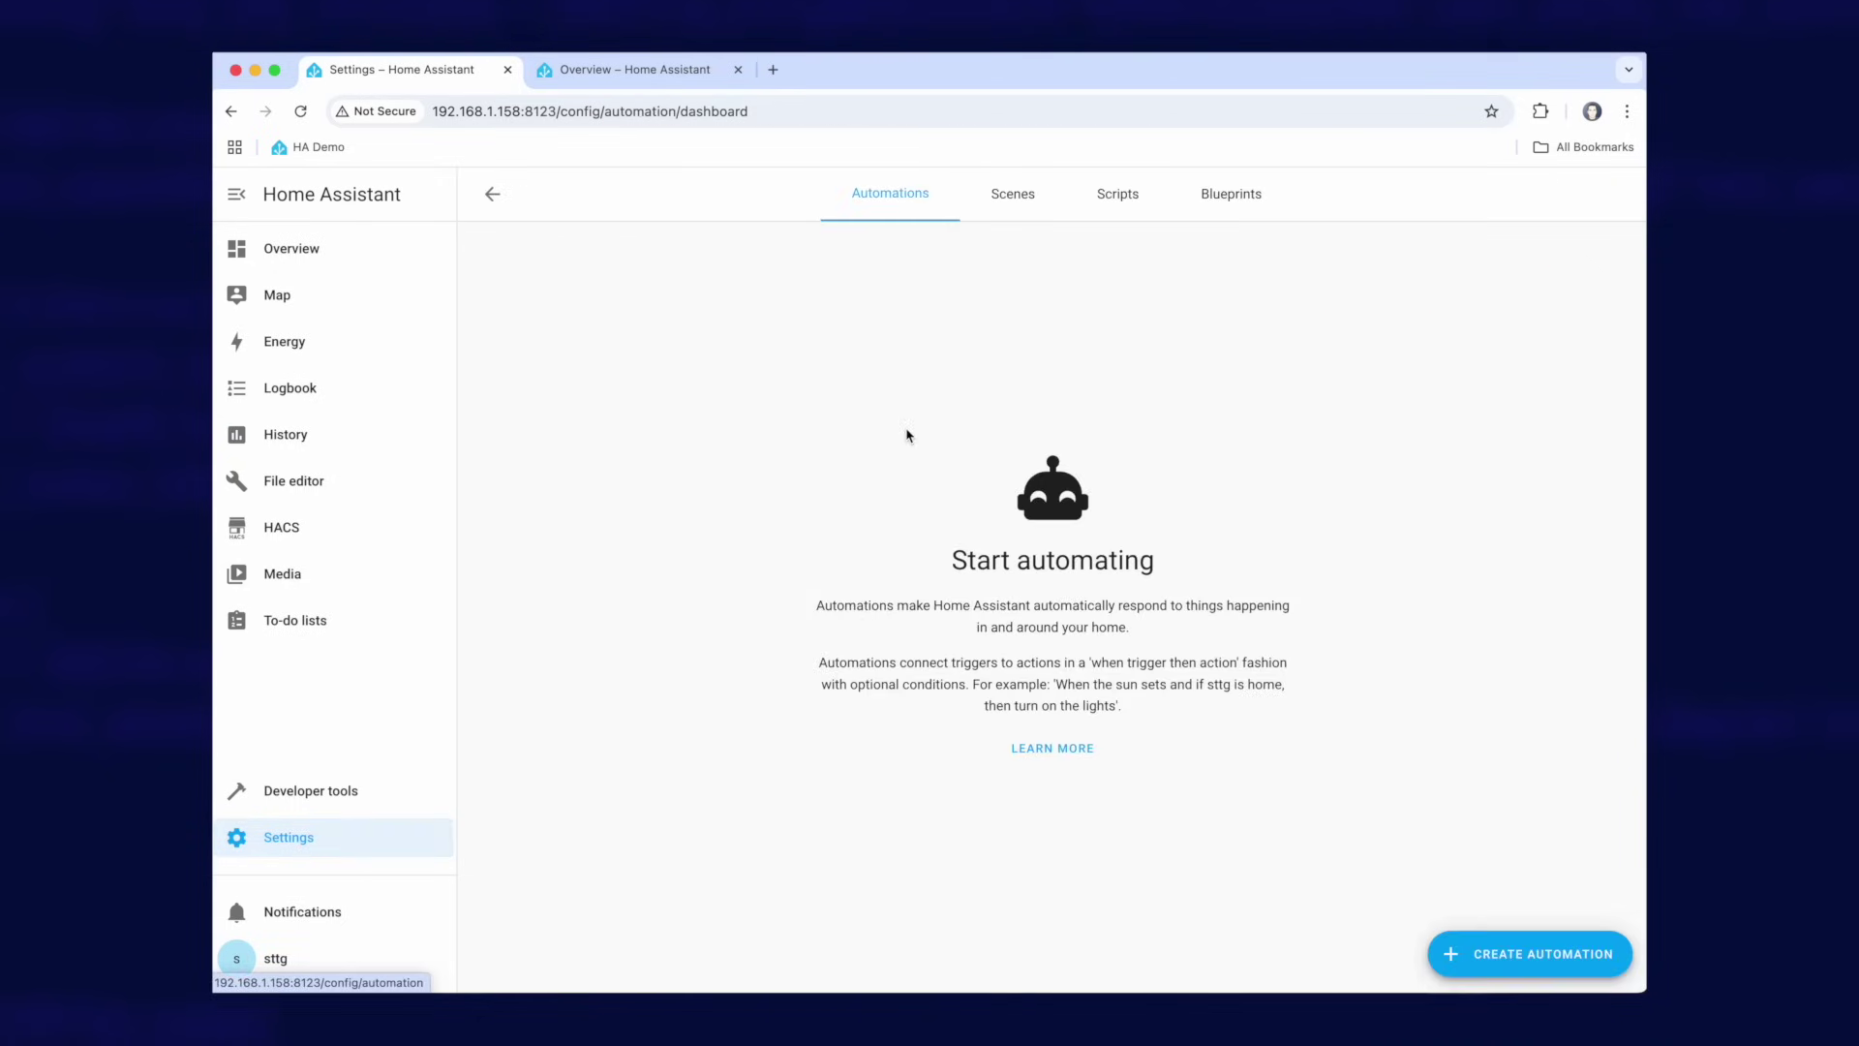
click(1227, 208)
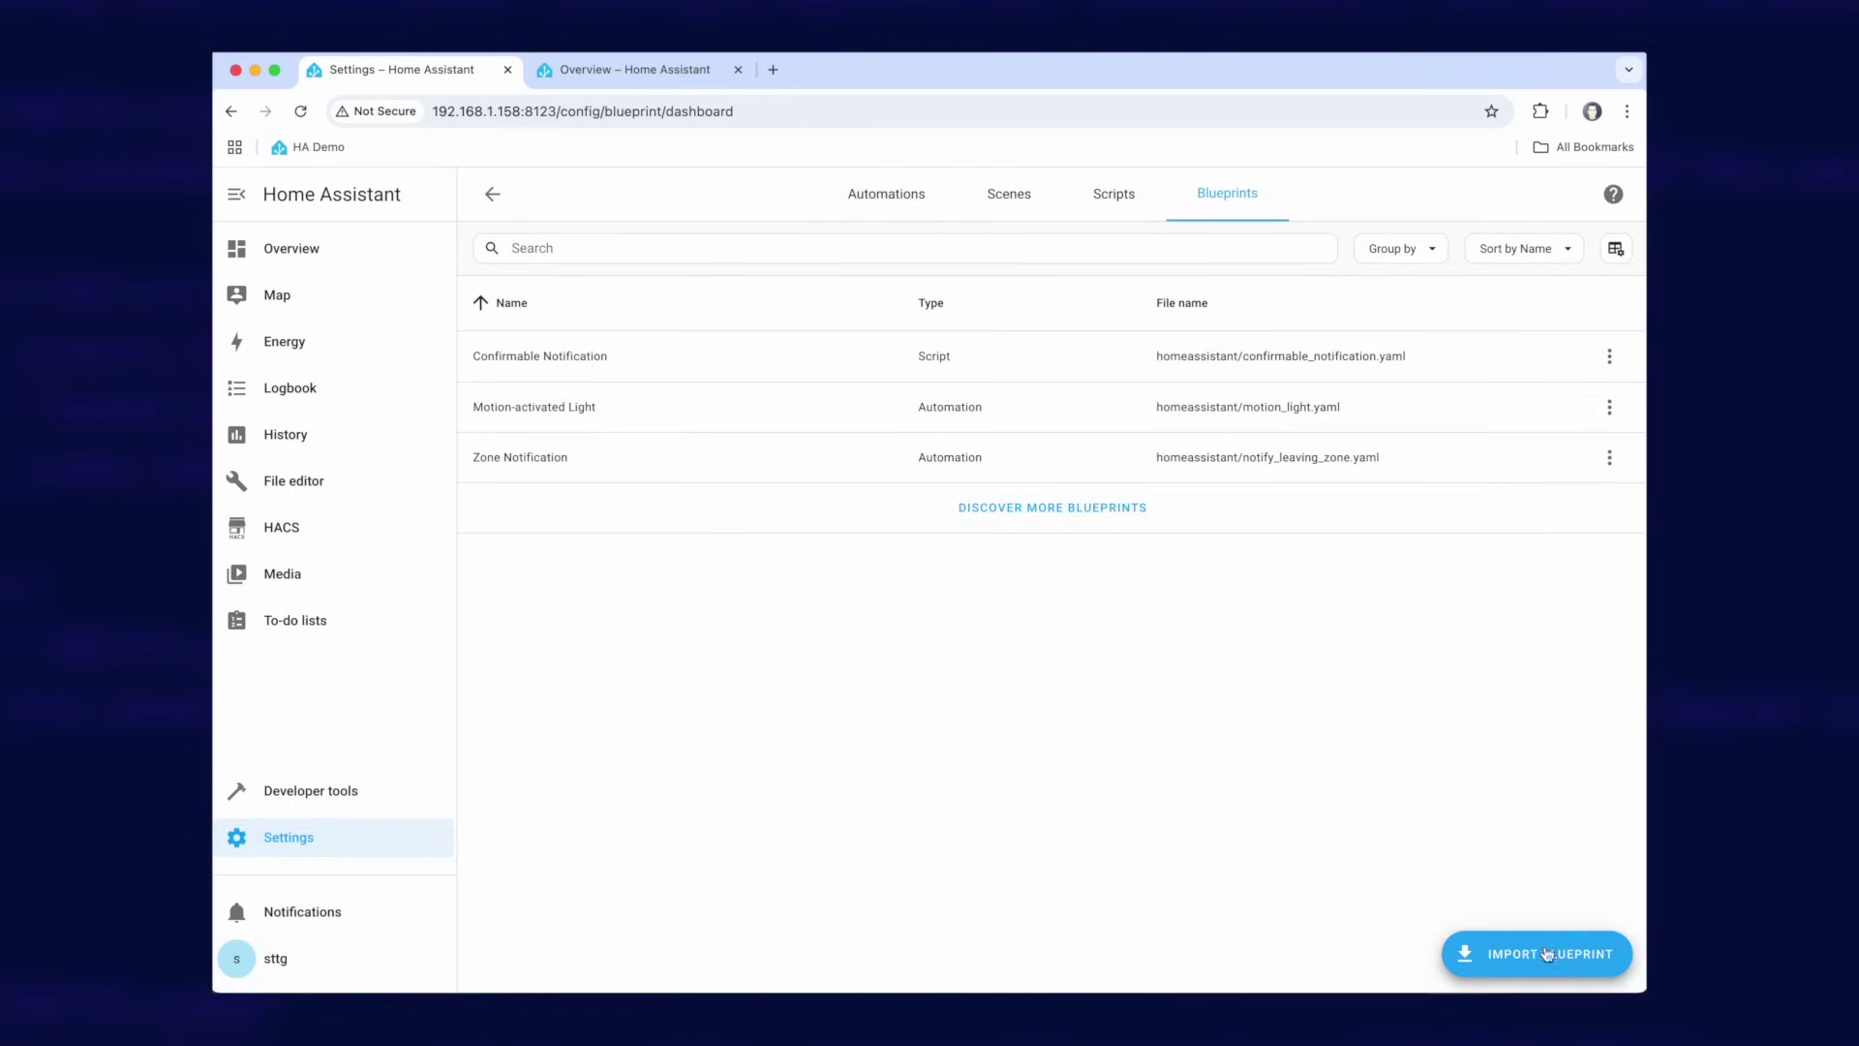
click(1538, 957)
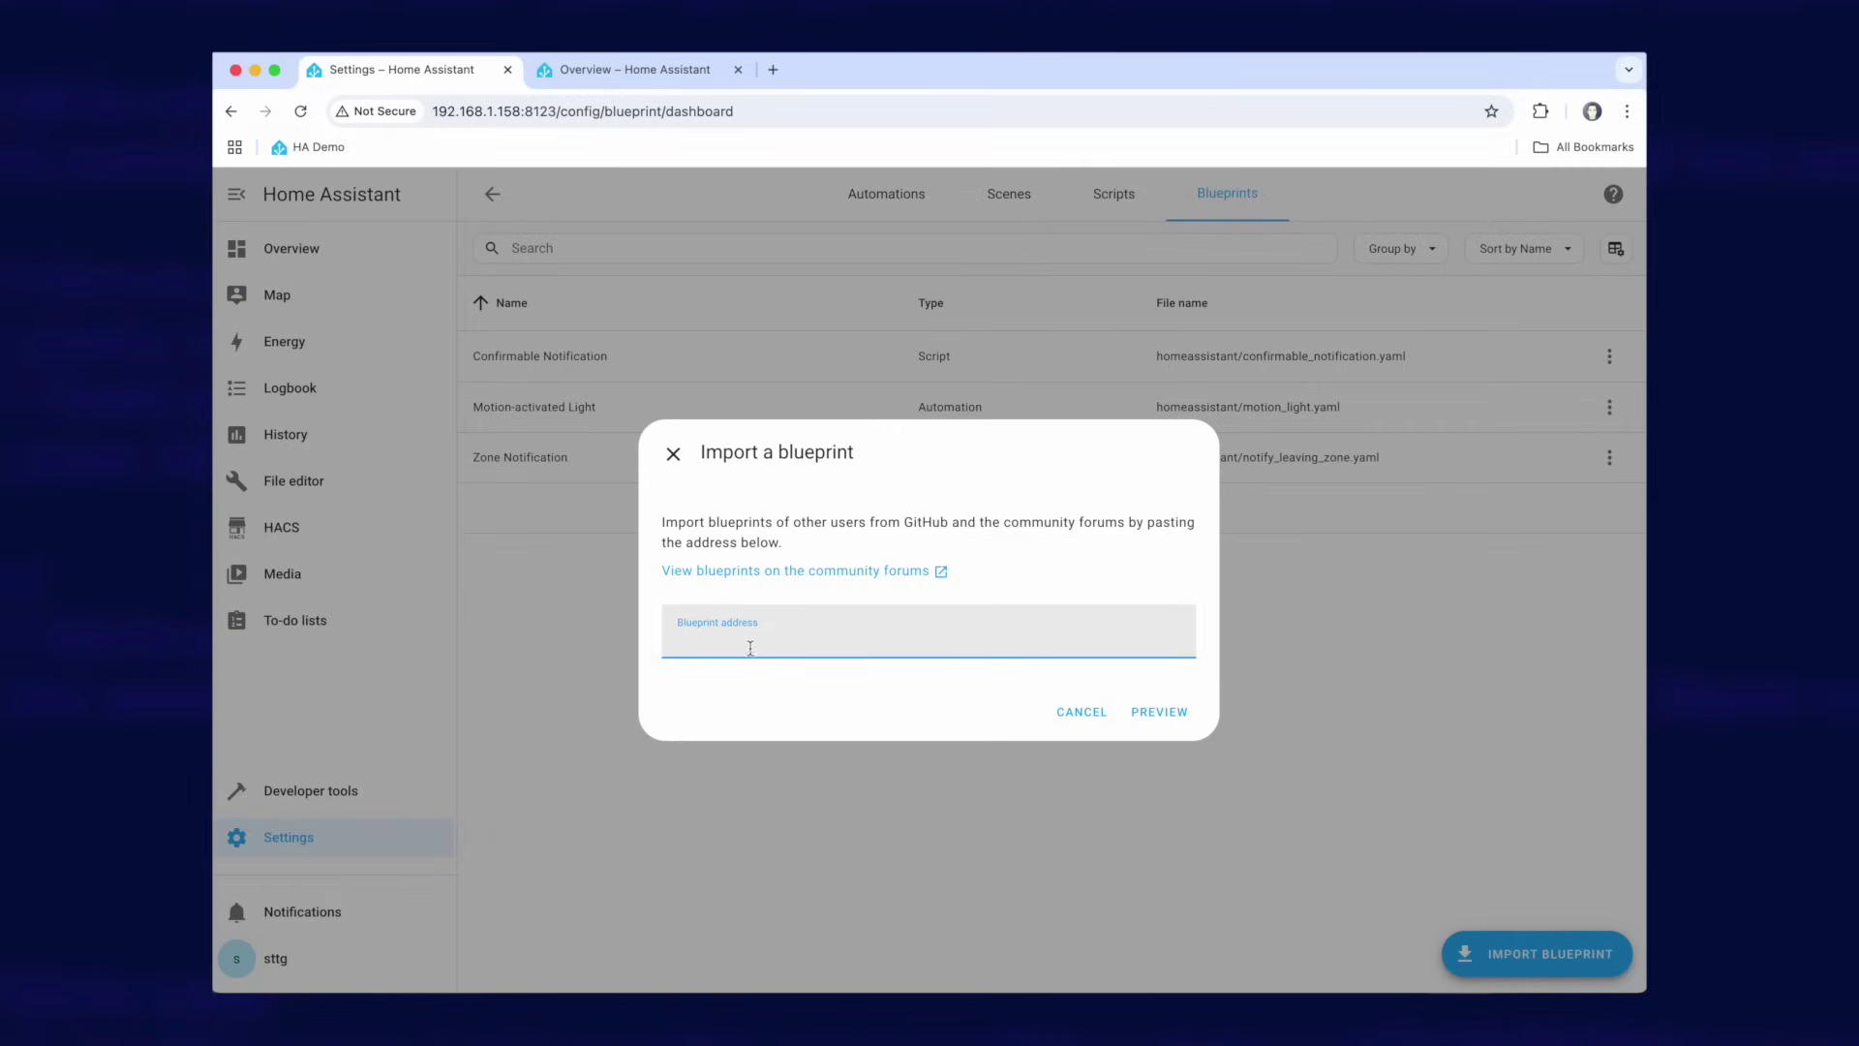
key(super+v)
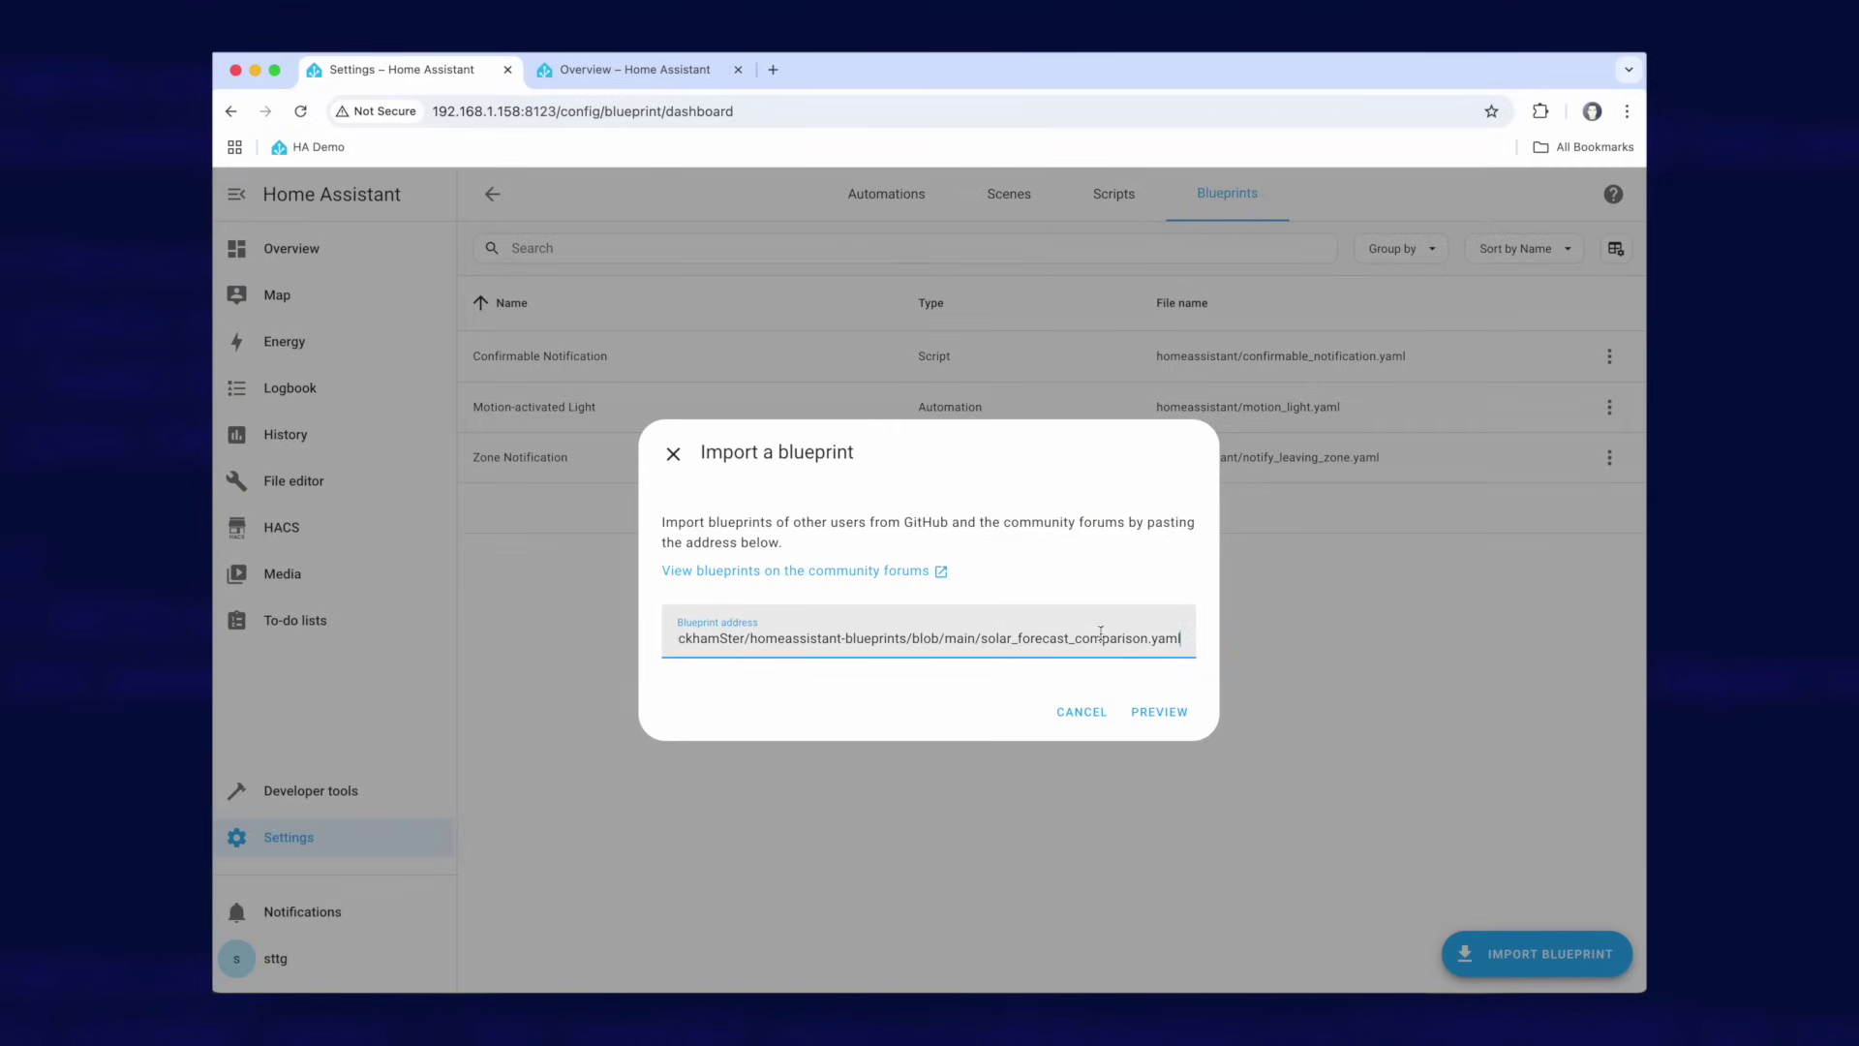
drag(947, 639, 712, 640)
double_click(741, 639)
click(956, 638)
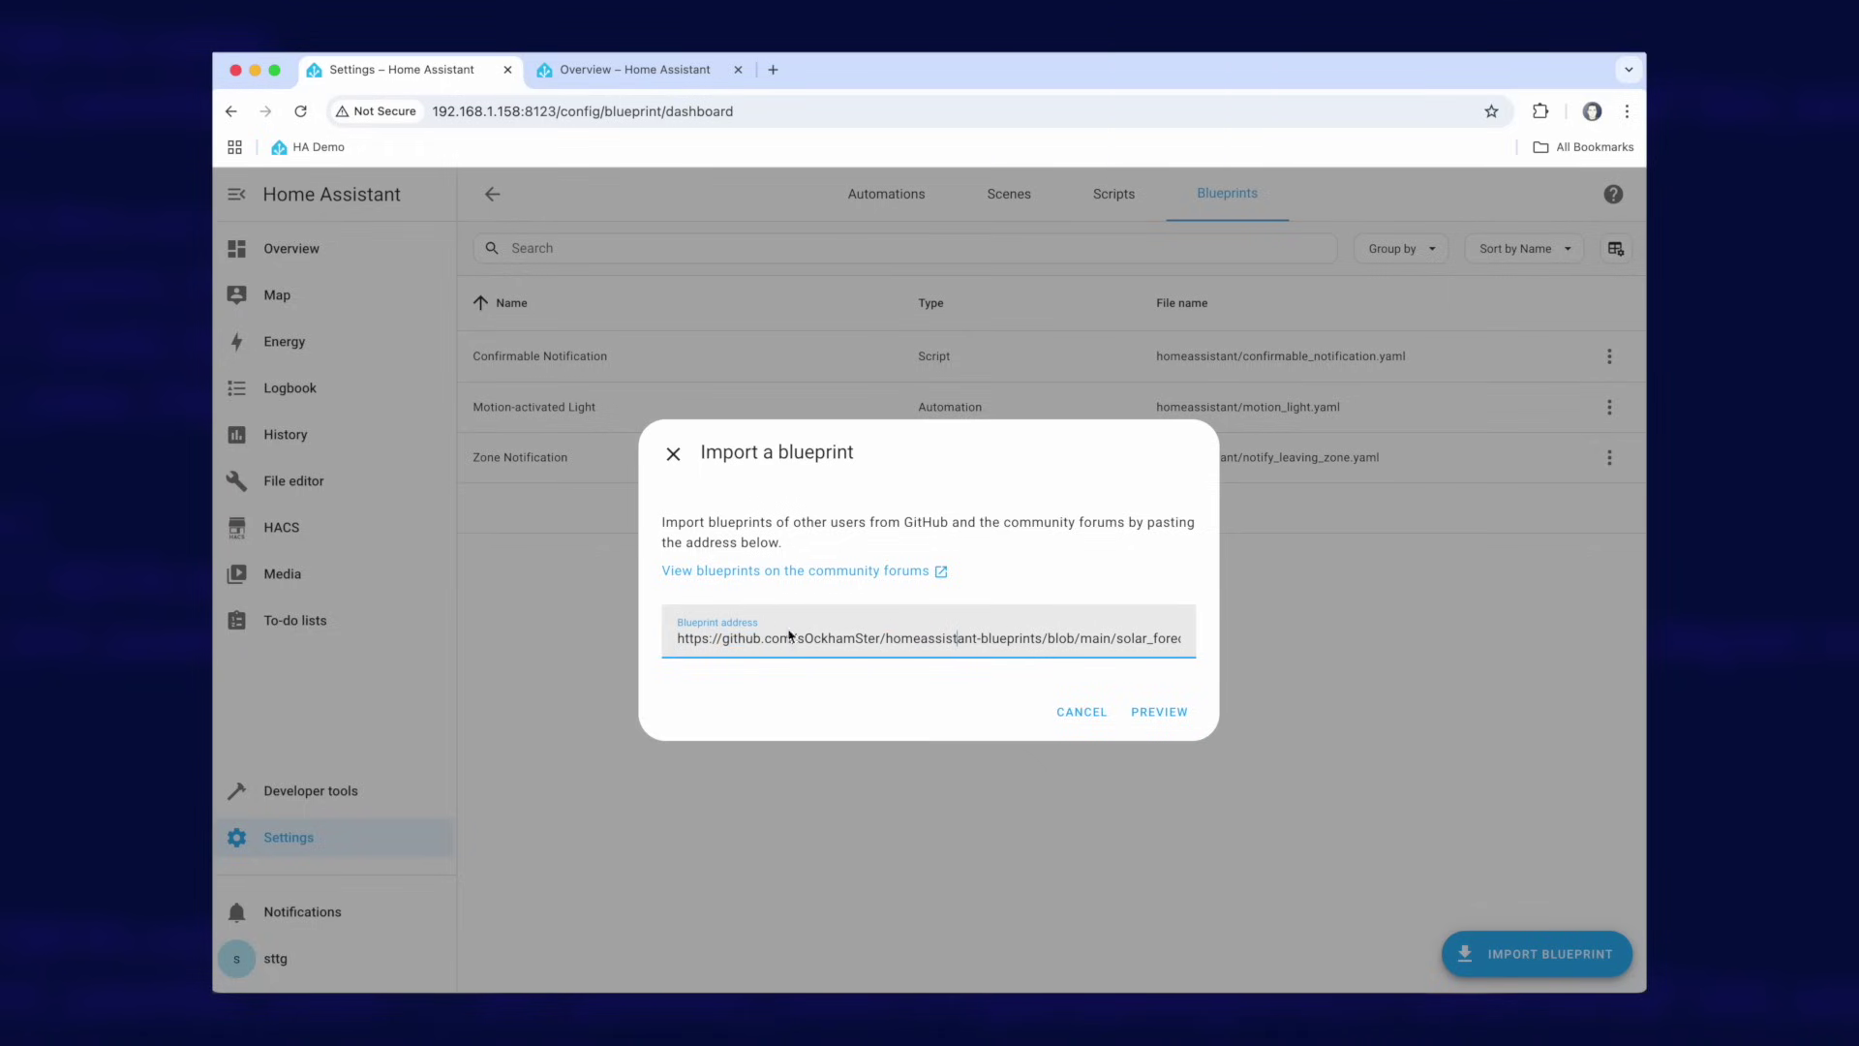
- Preview the blueprint's code and import it as sOckhamSter/solar_forecast_comparison.yaml
click(1159, 711)
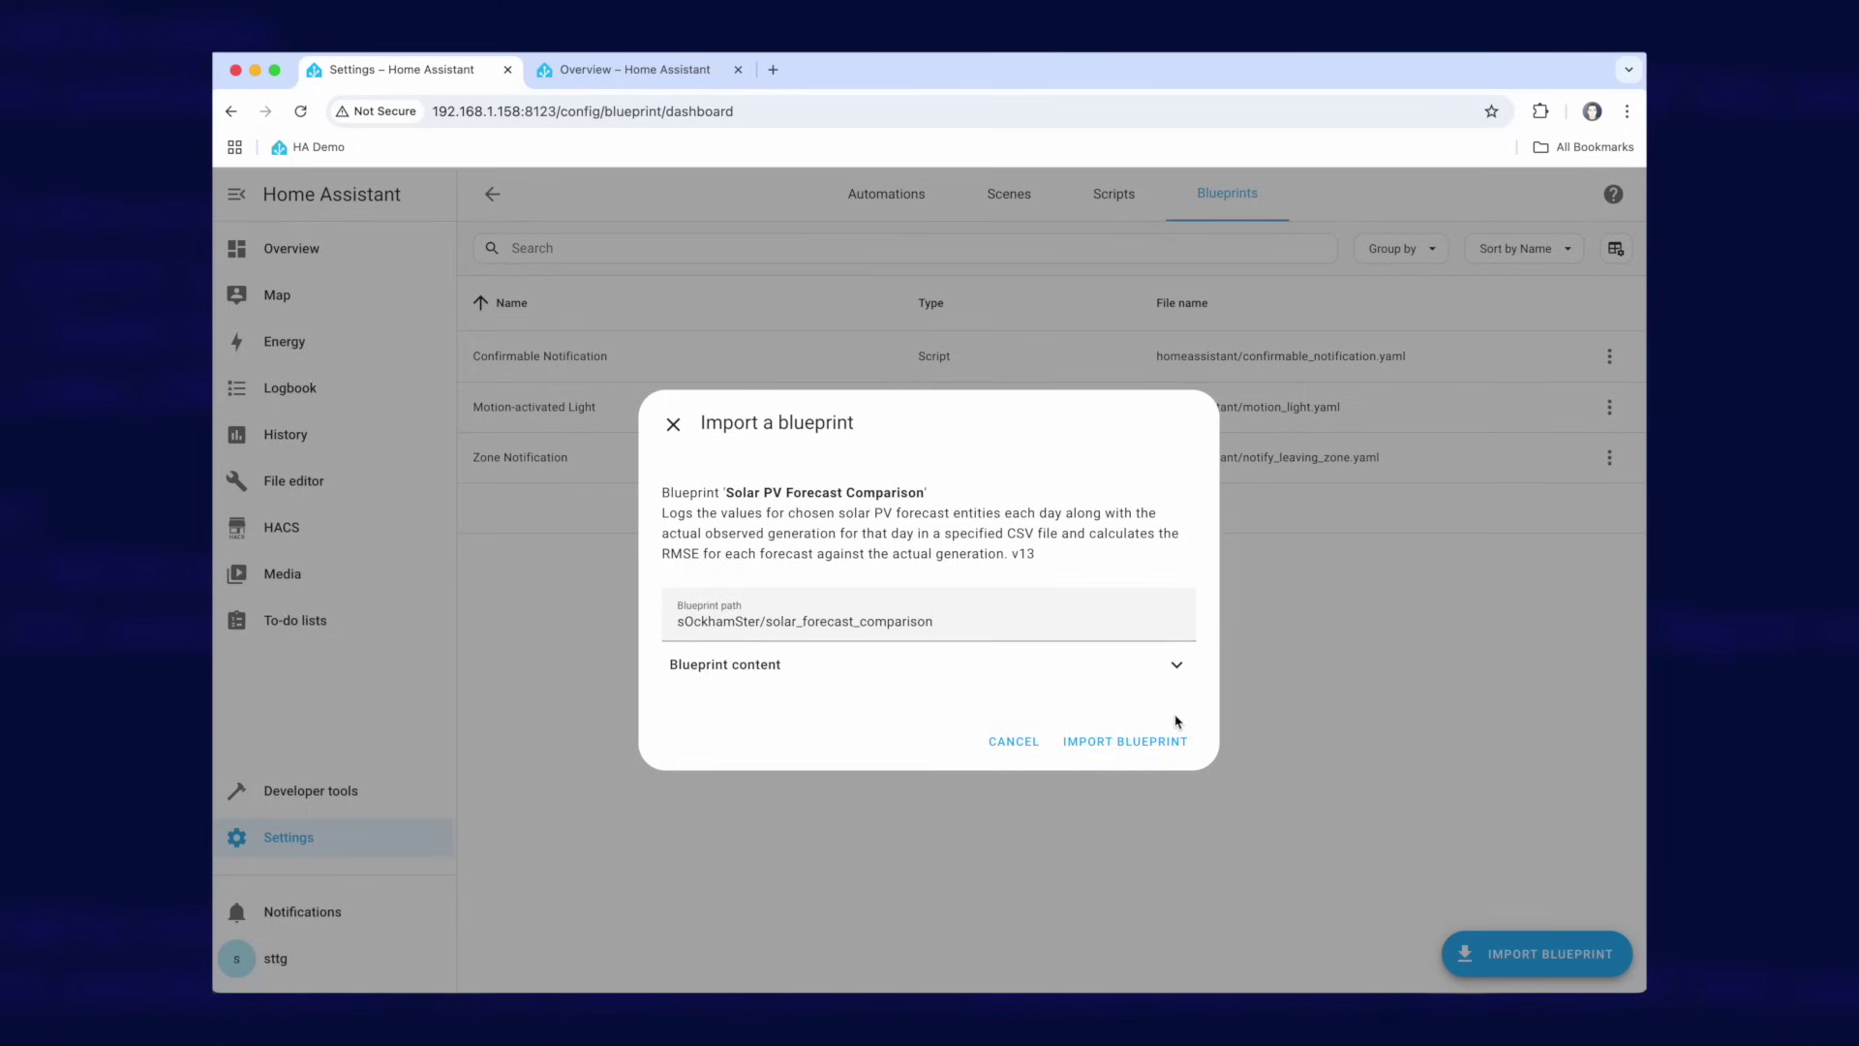
click(1176, 665)
scroll(1001, 699, down, 15)
scroll(1001, 700, up, 15)
click(884, 476)
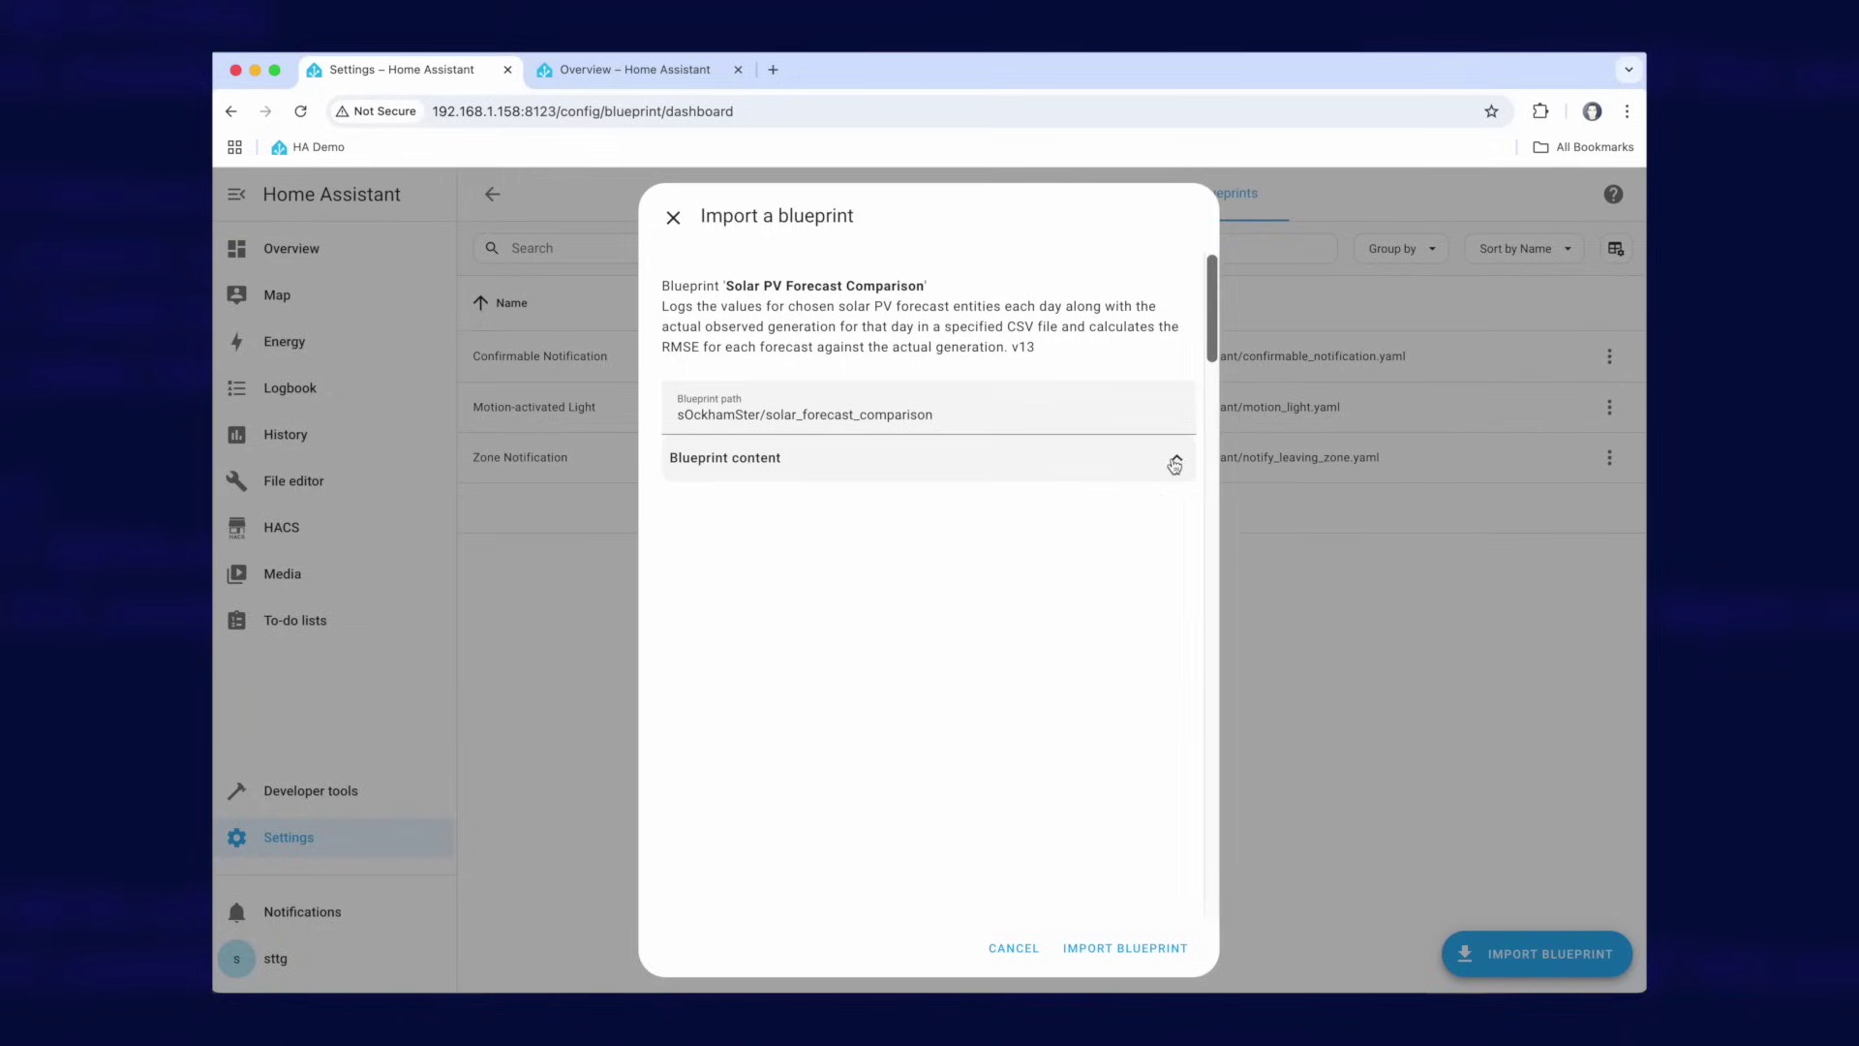
click(1104, 745)
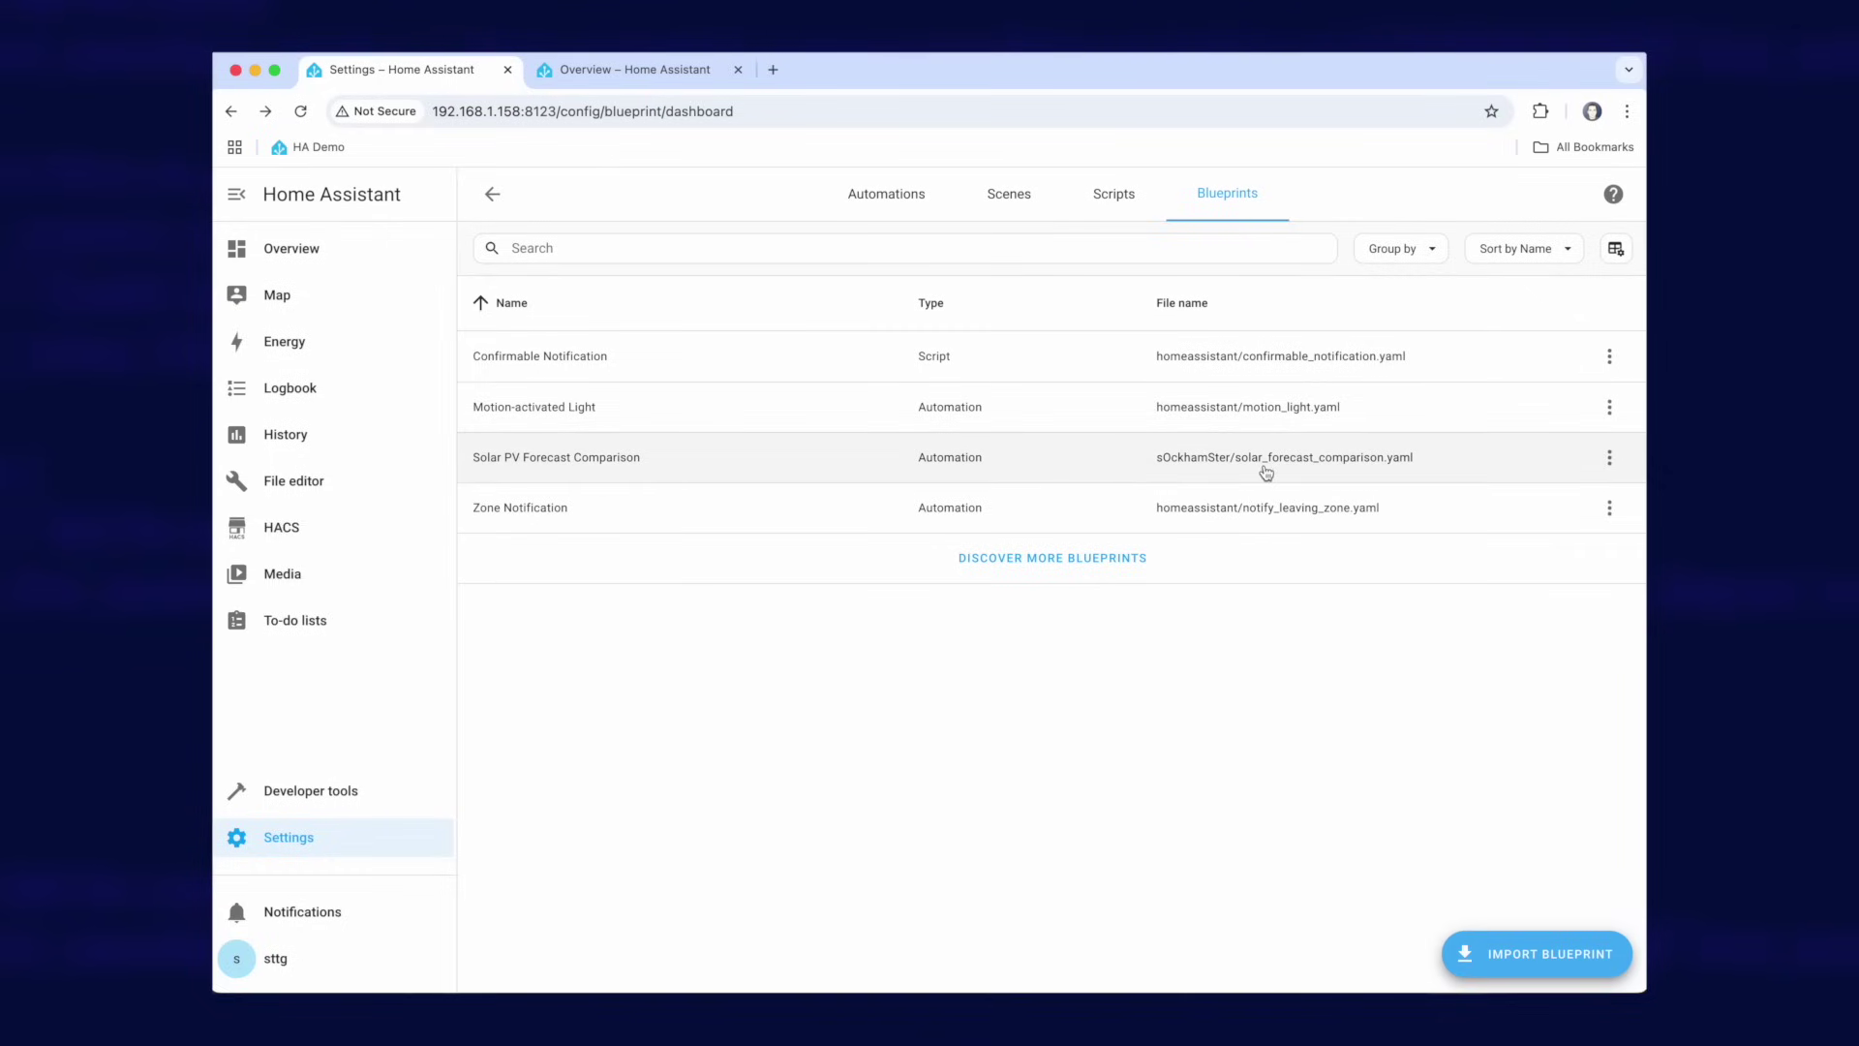
- Create an automation from the Solar PV Forecast Comparison blueprint using the Temporary Data and RMSE text helpers
click(874, 195)
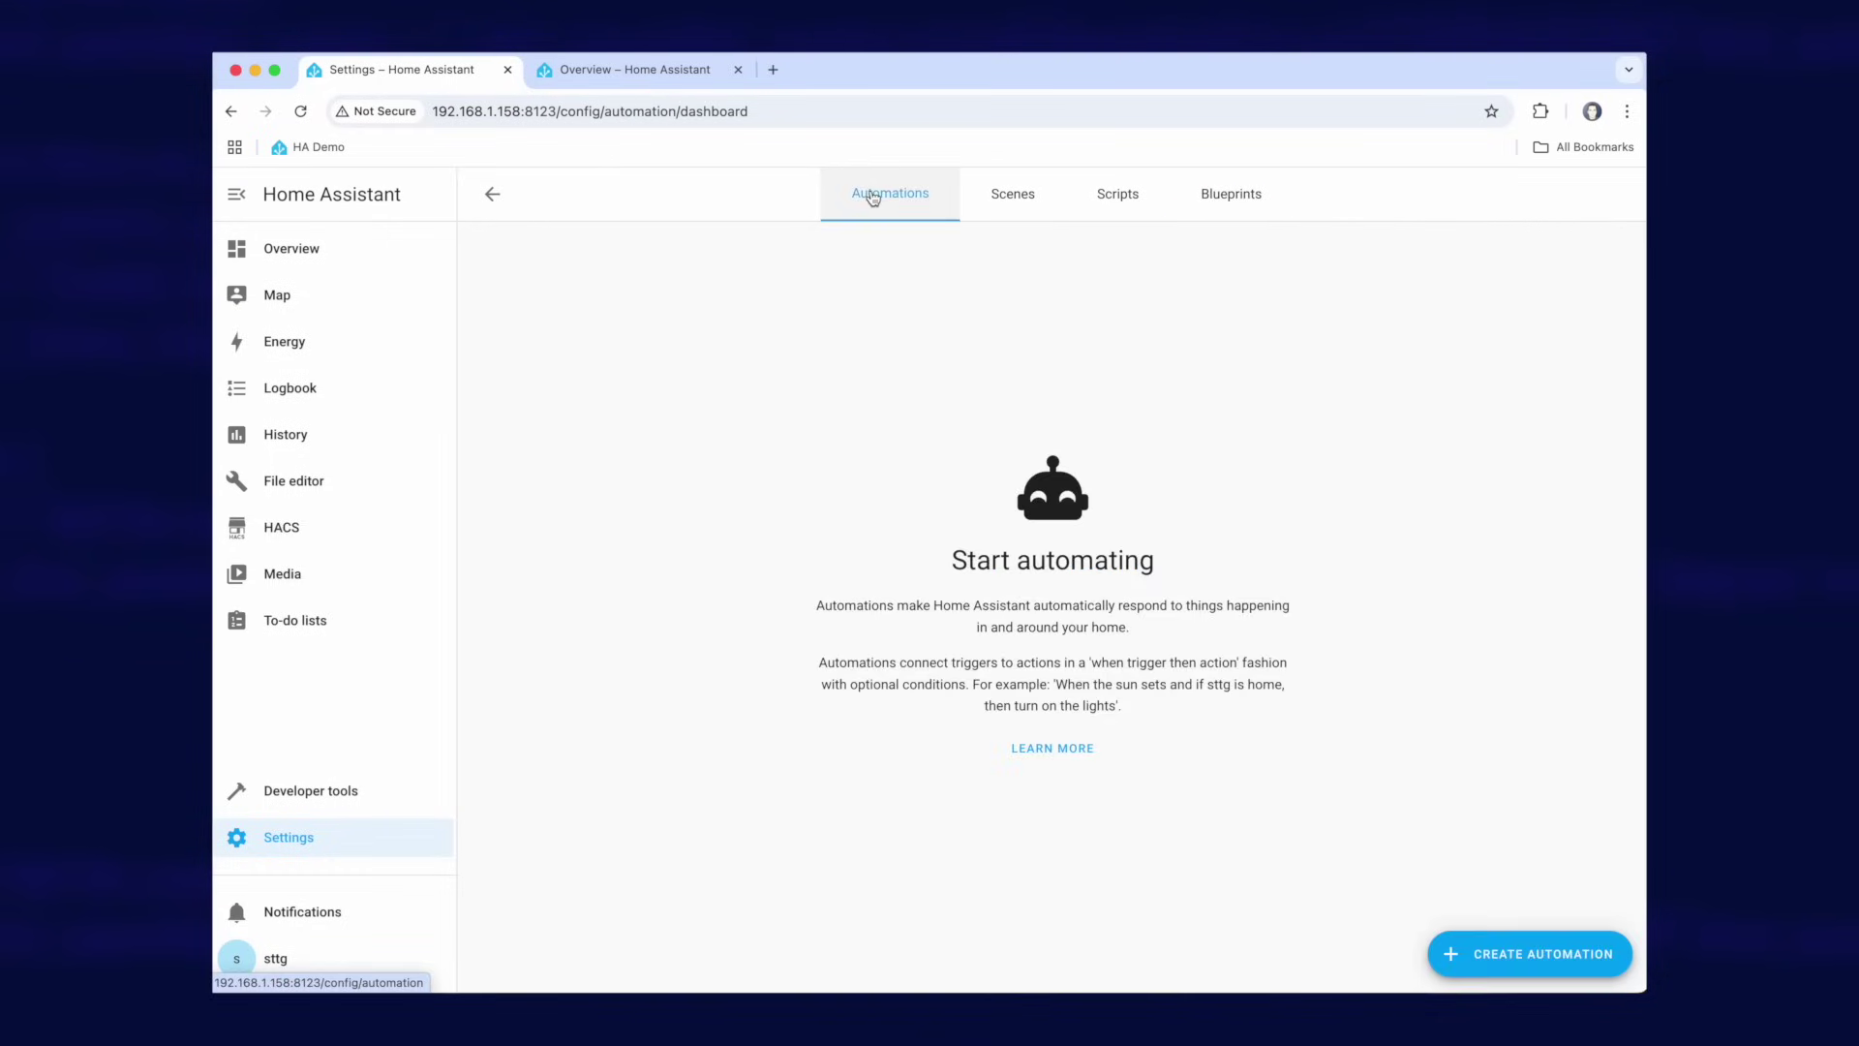
click(1539, 953)
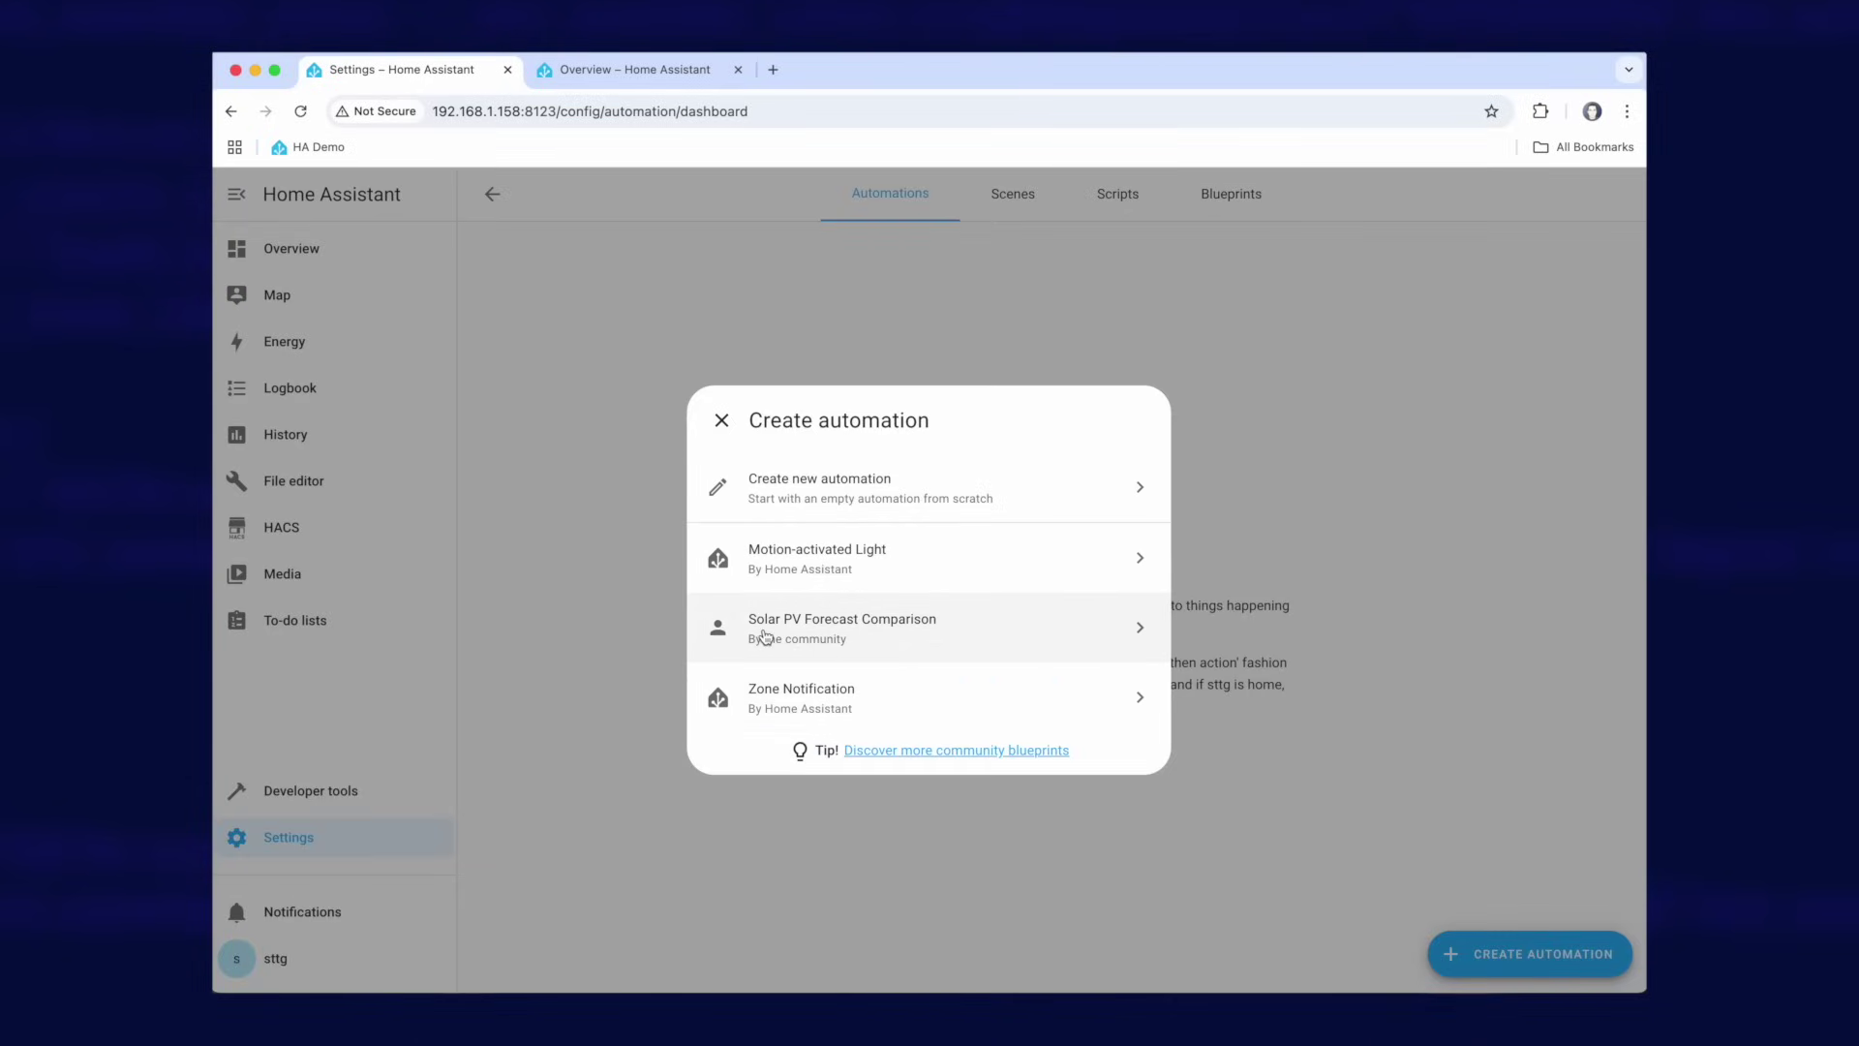
click(908, 634)
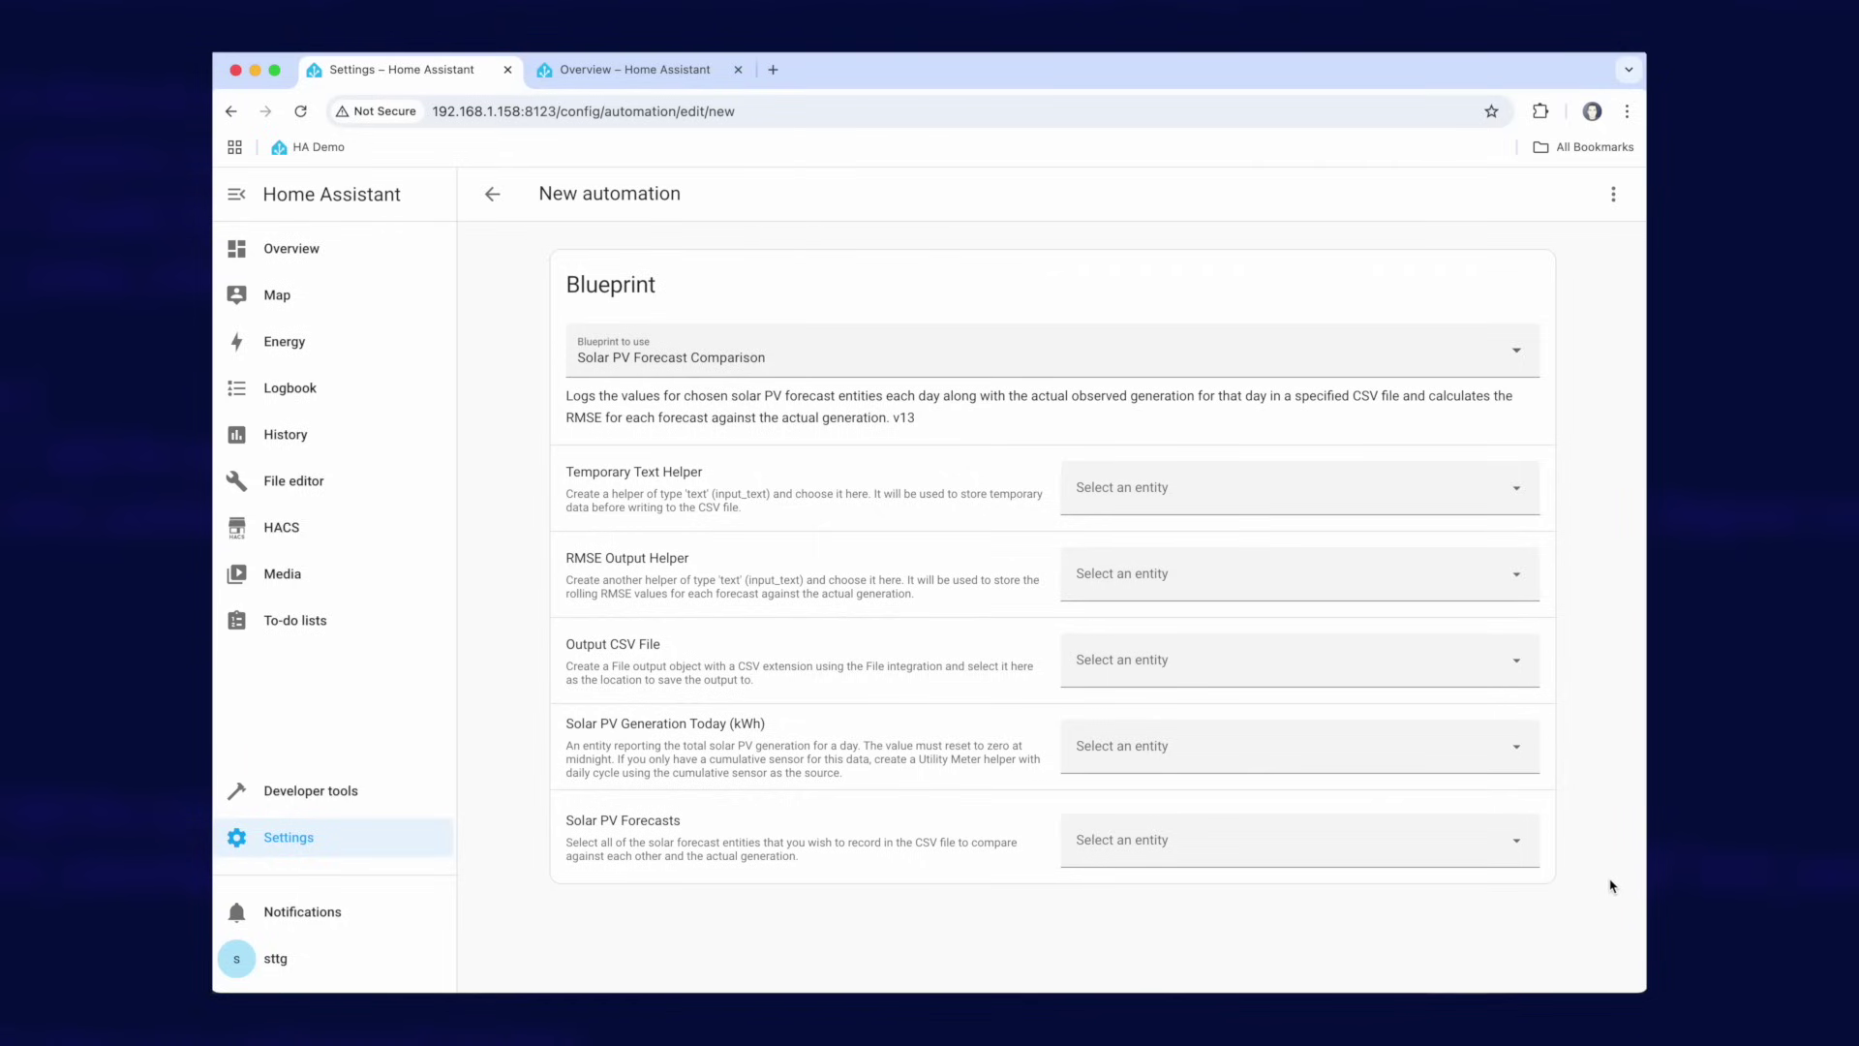
click(1411, 490)
click(1461, 498)
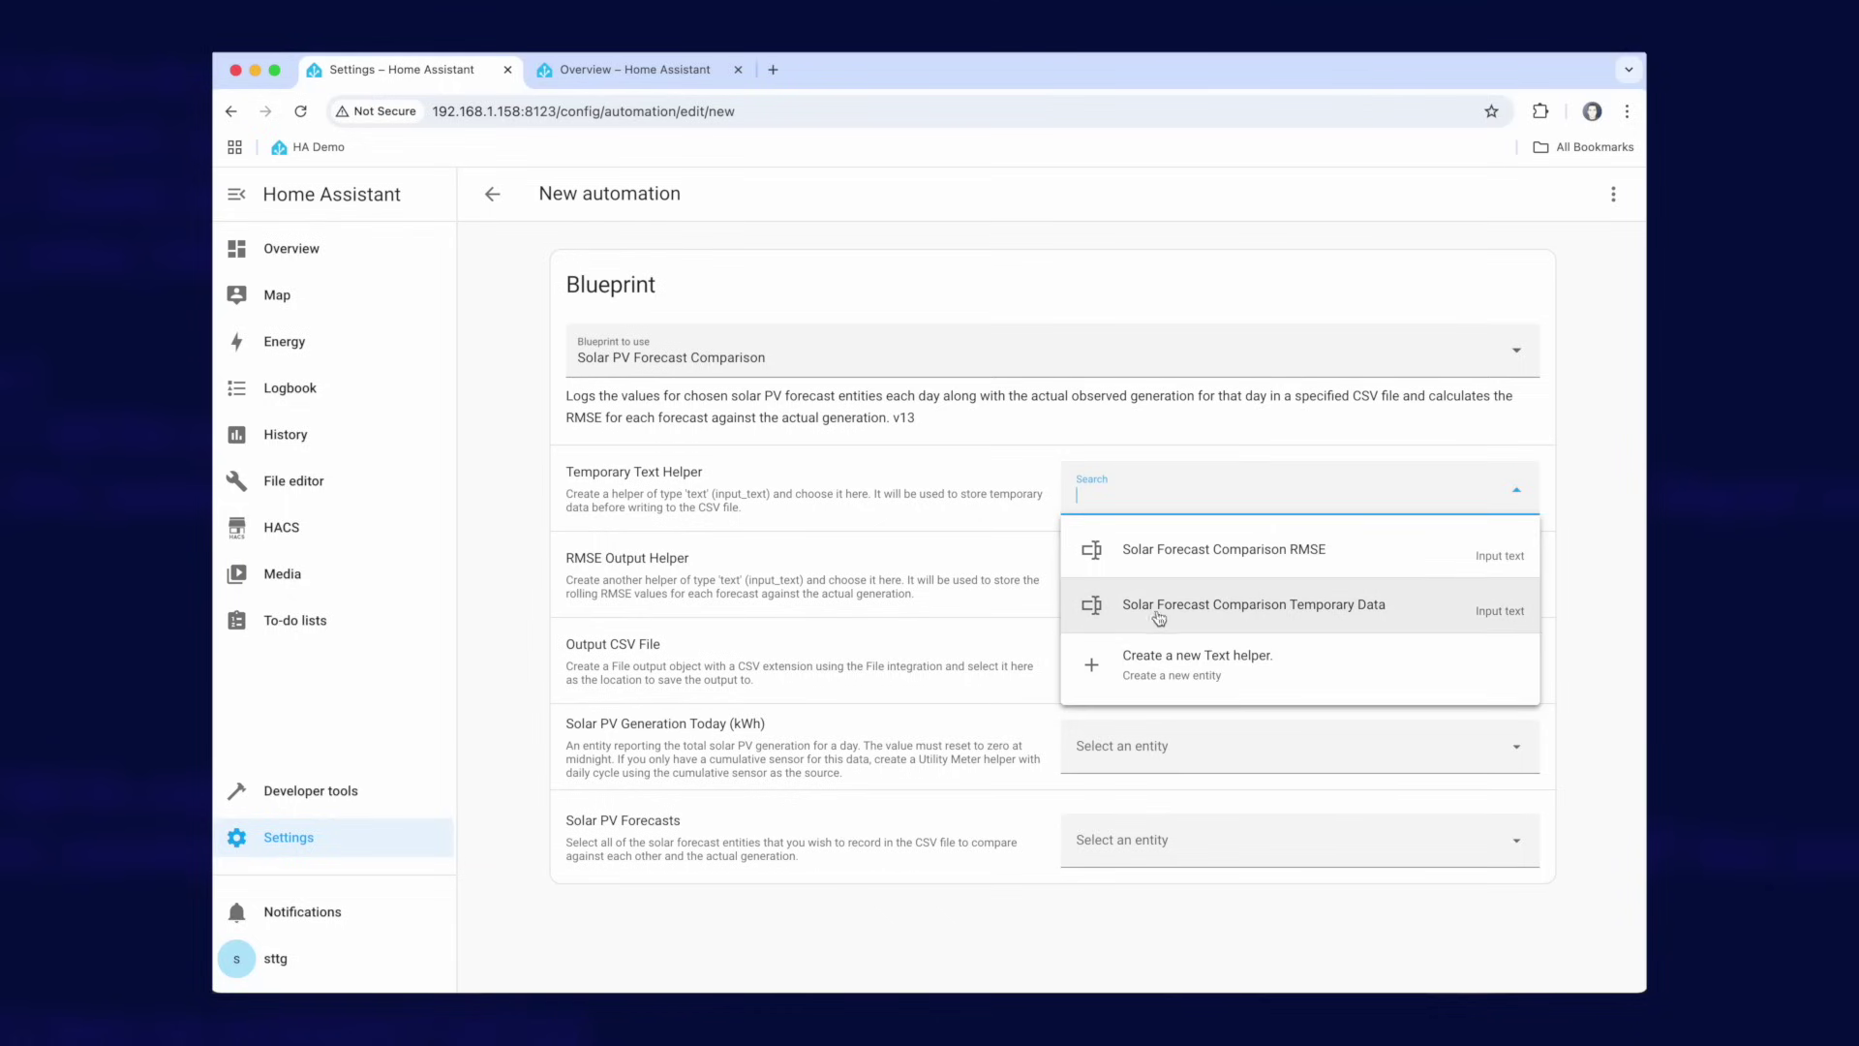
click(1355, 610)
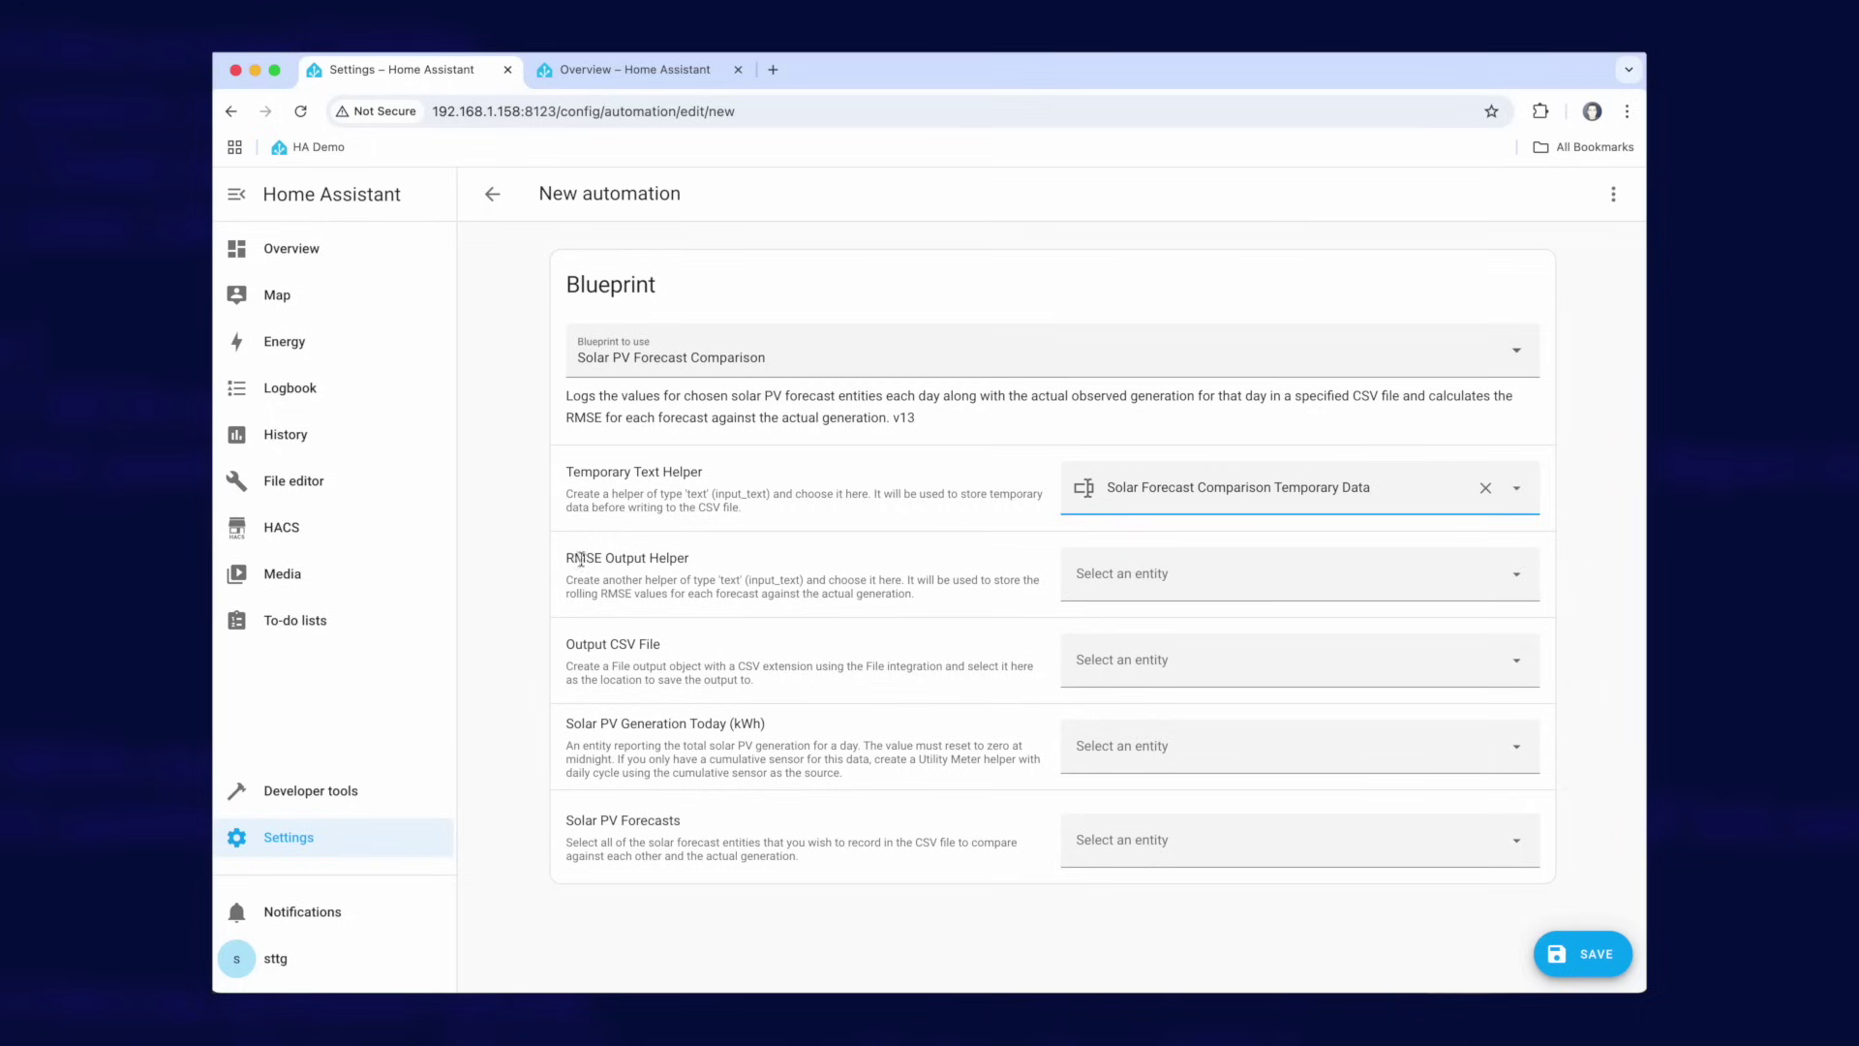
click(1295, 575)
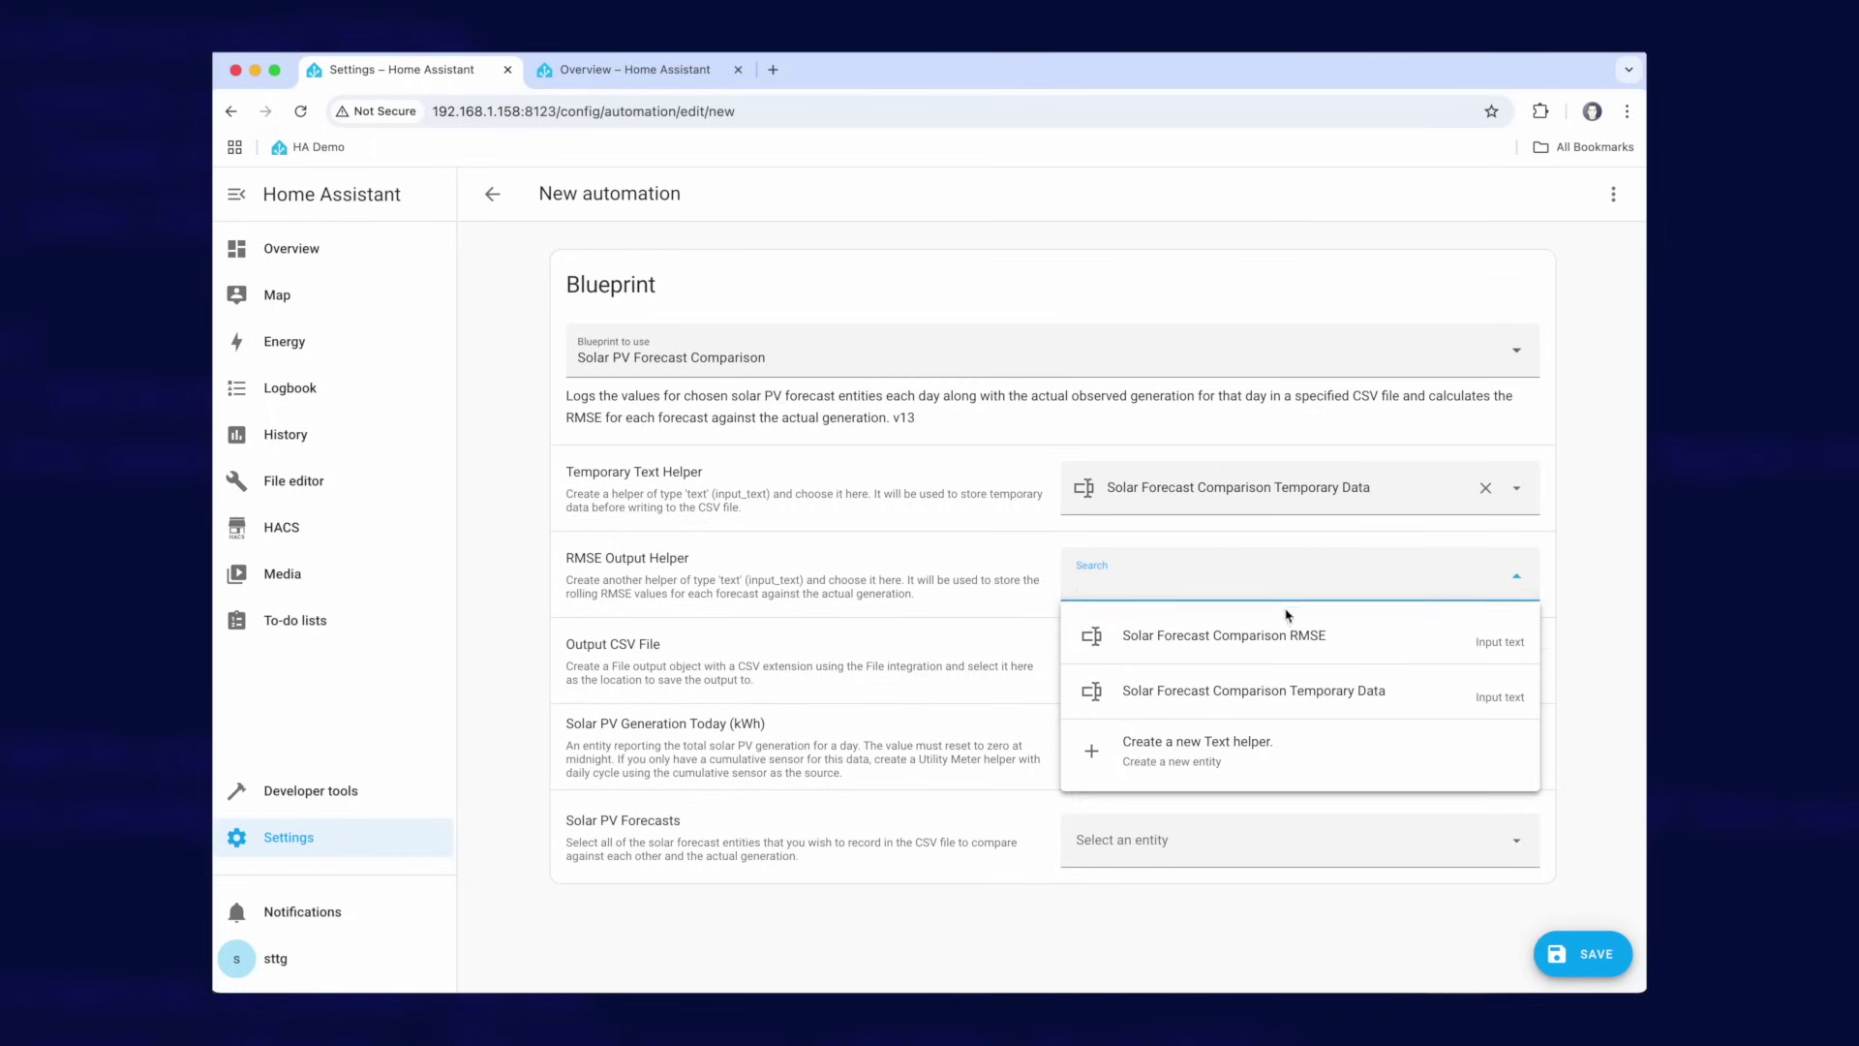
click(1285, 639)
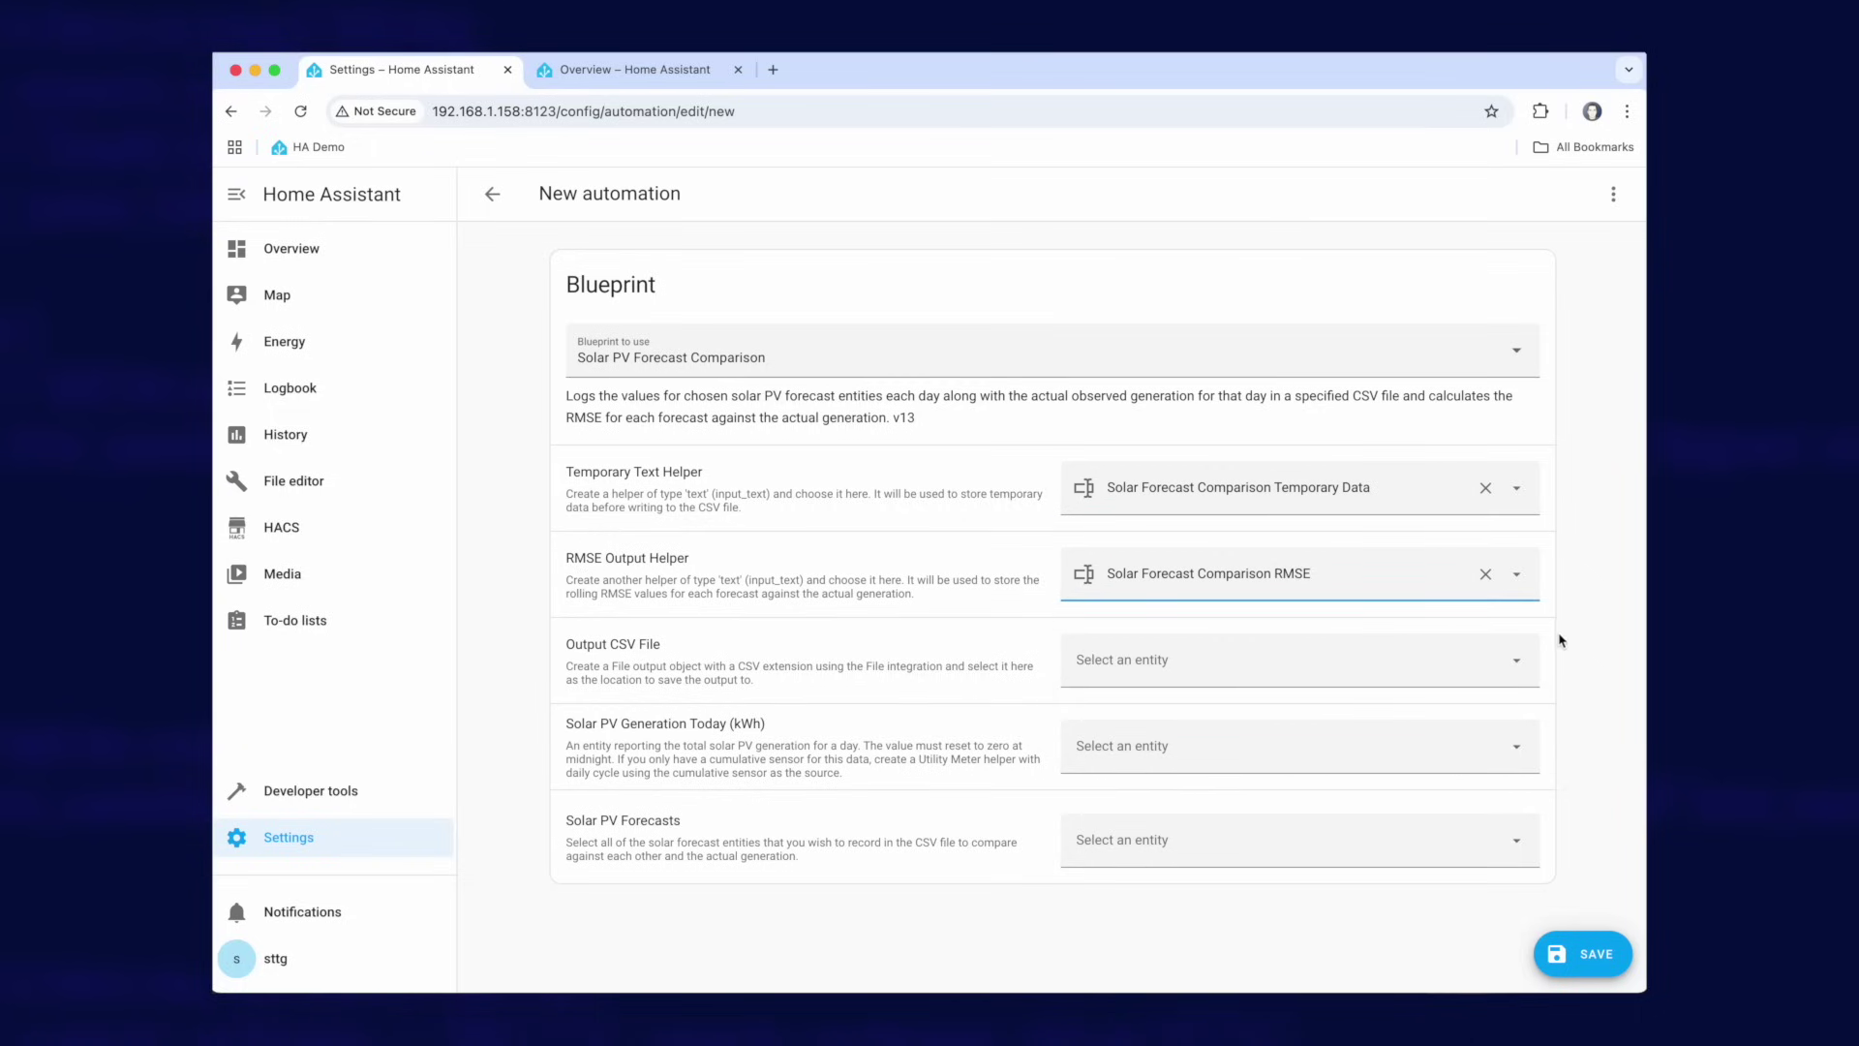
- Set the File output for the CSV and Solar PV Energy Today as actual generation
click(1513, 661)
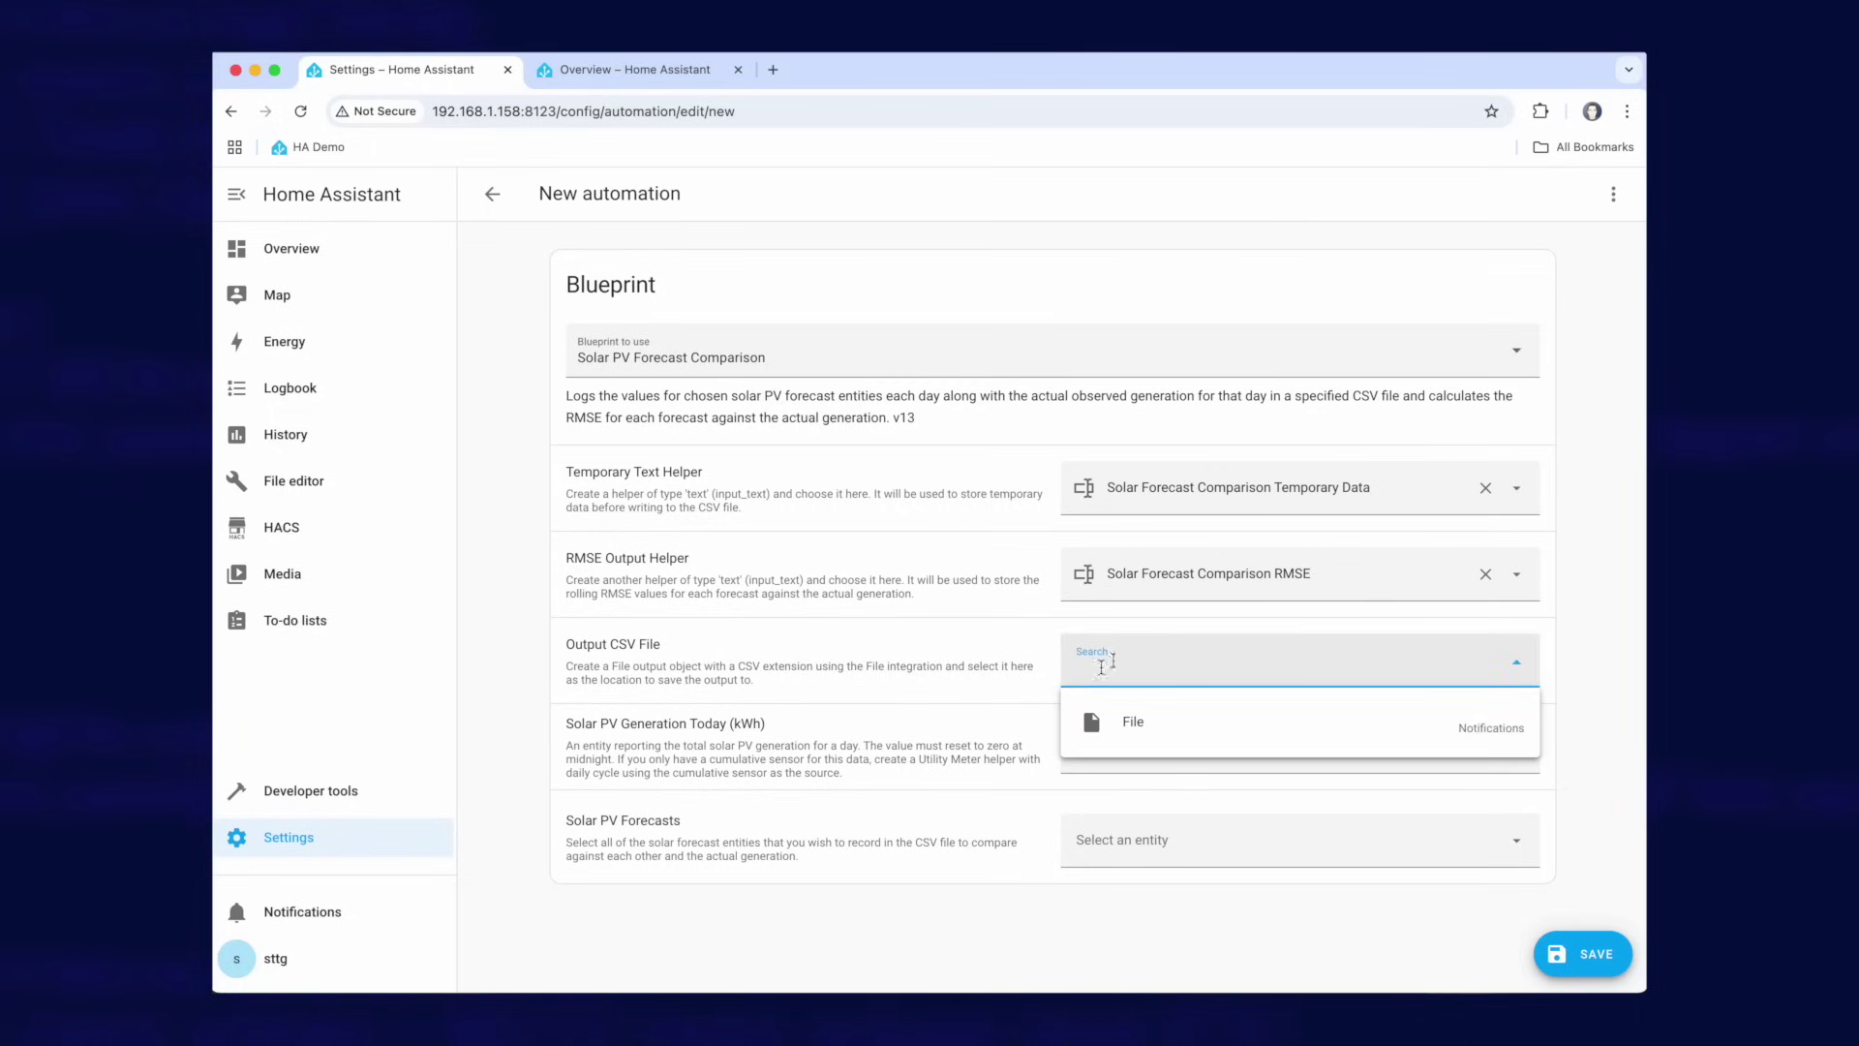
click(1154, 729)
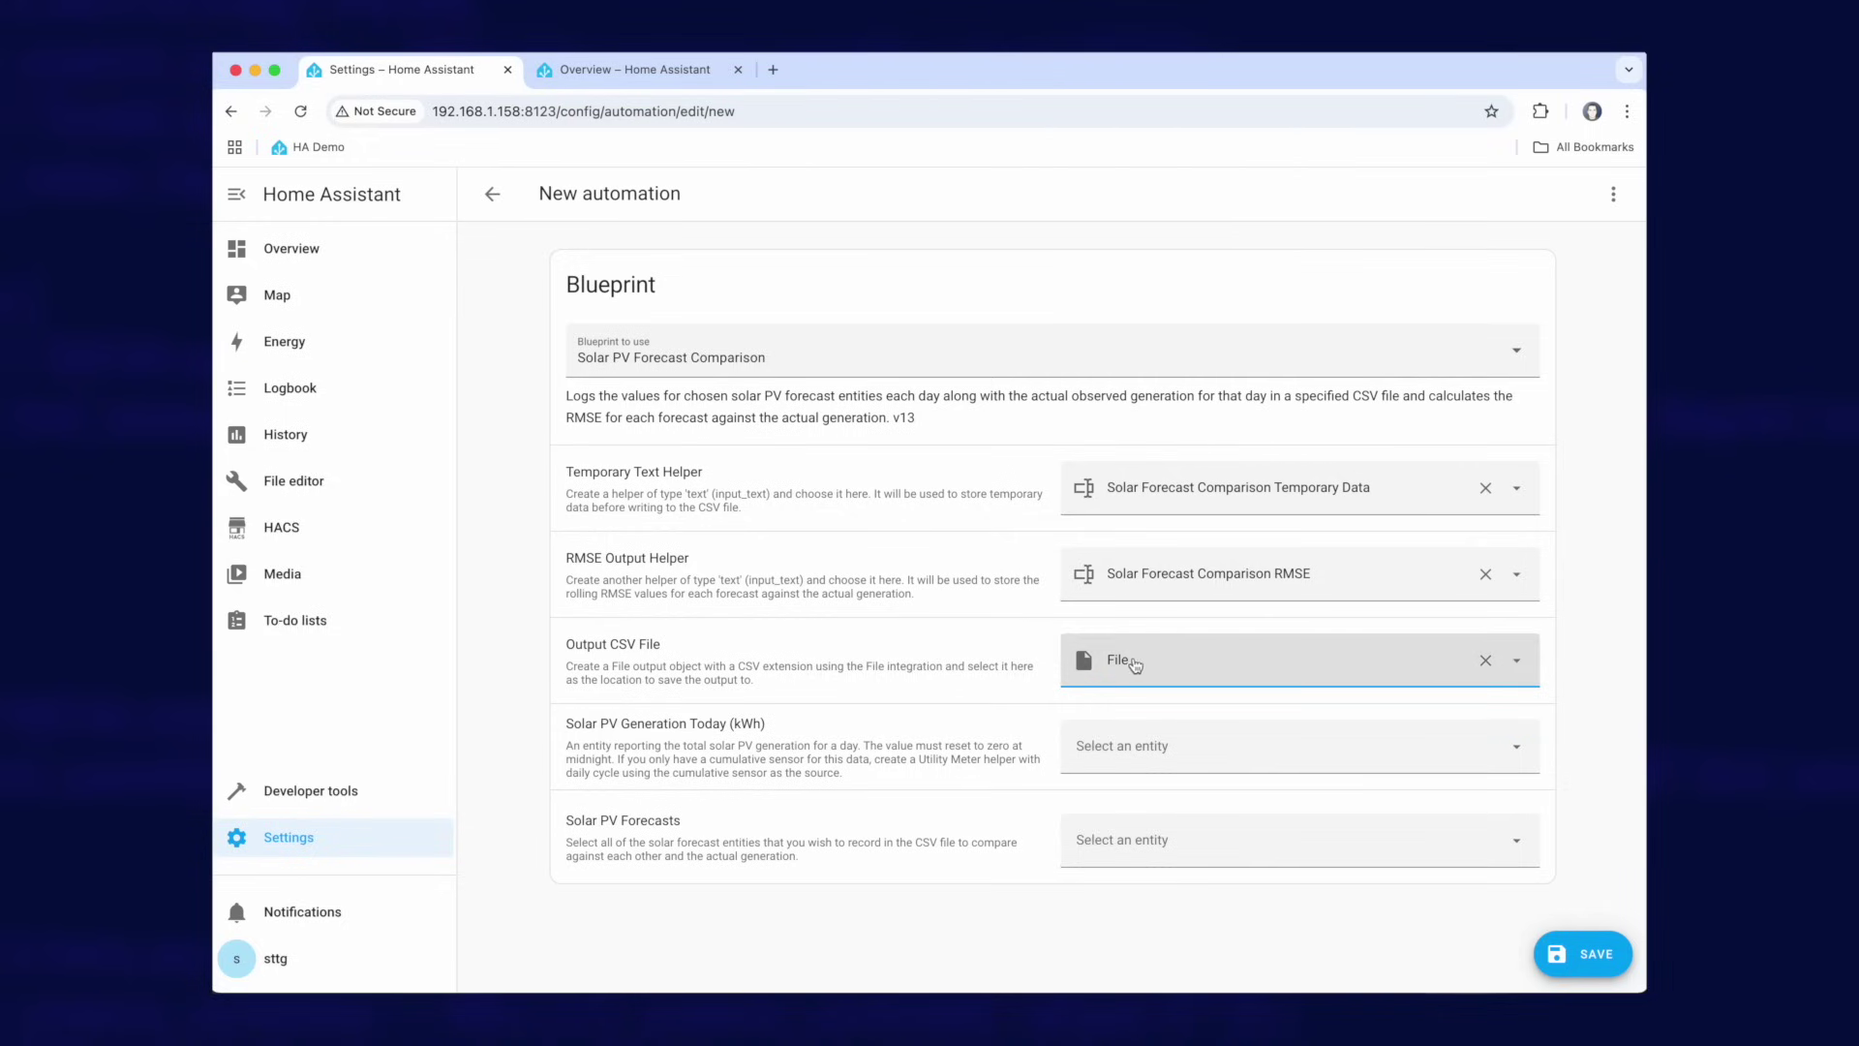
key(Tab)
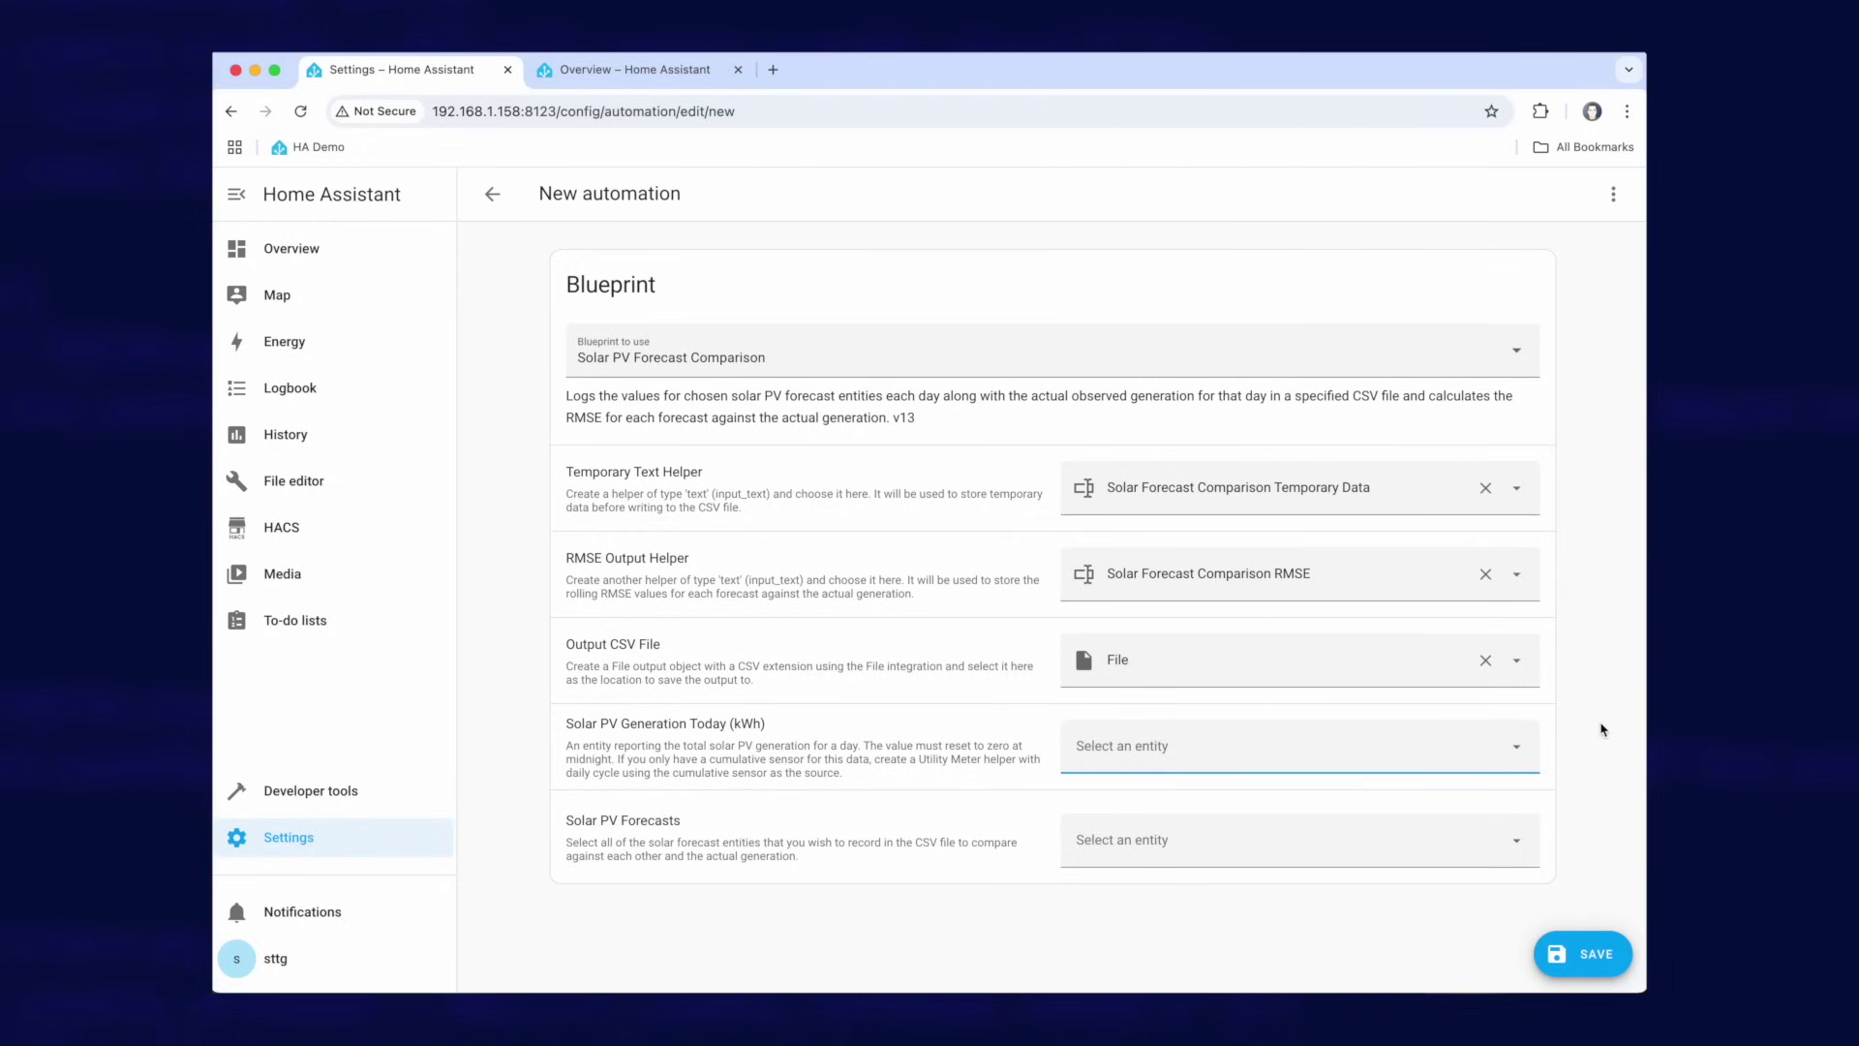
click(1118, 747)
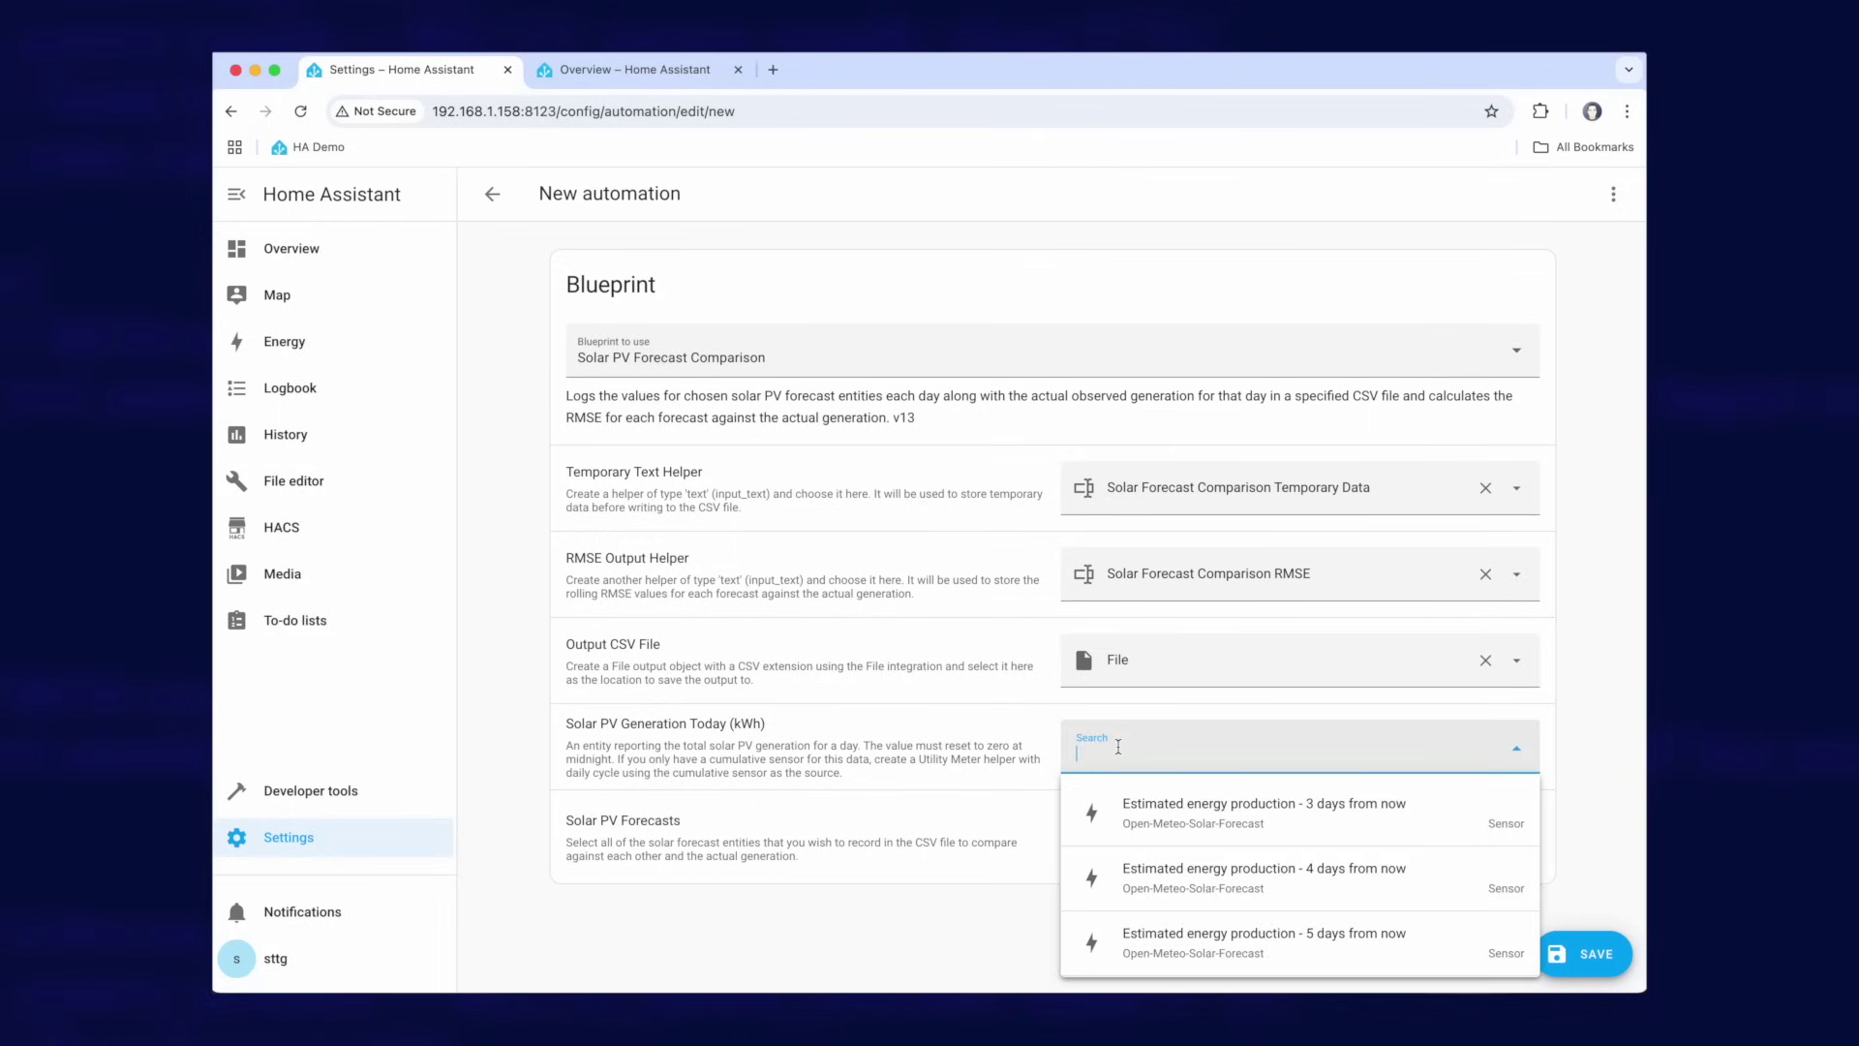
text(solar pv)
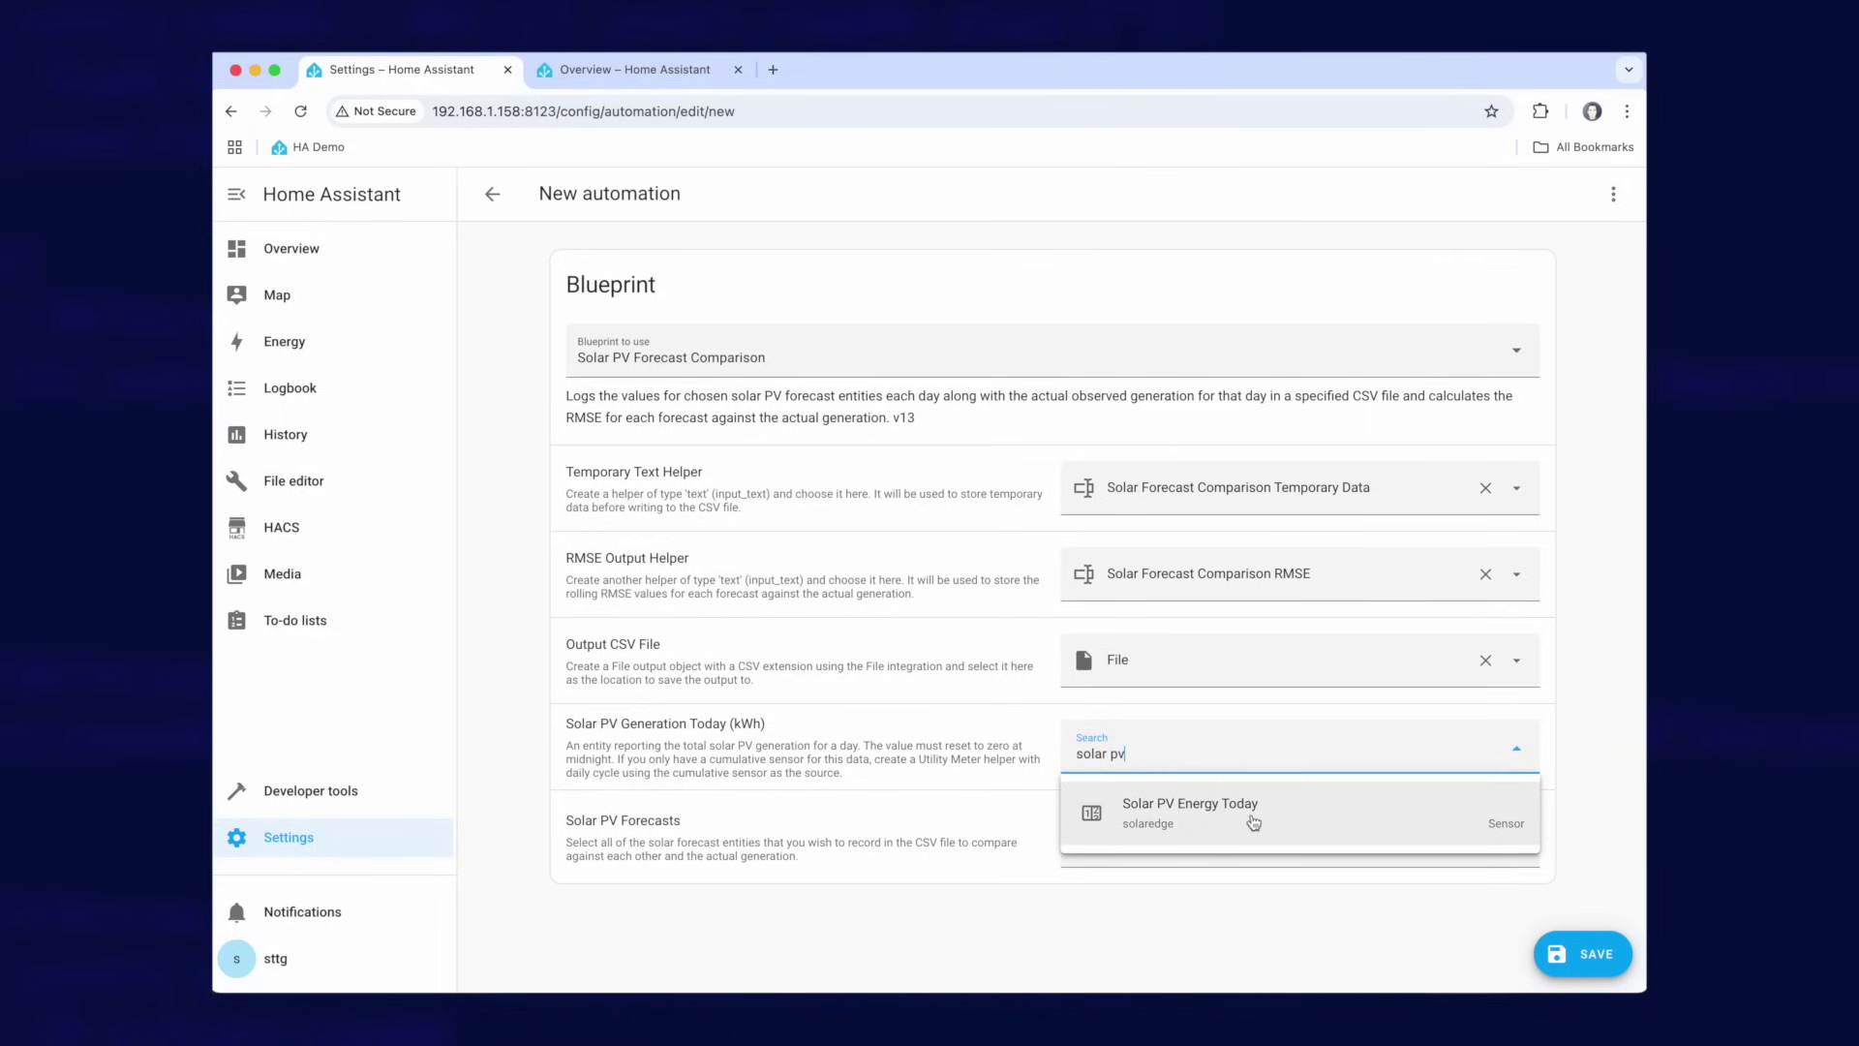
click(1196, 825)
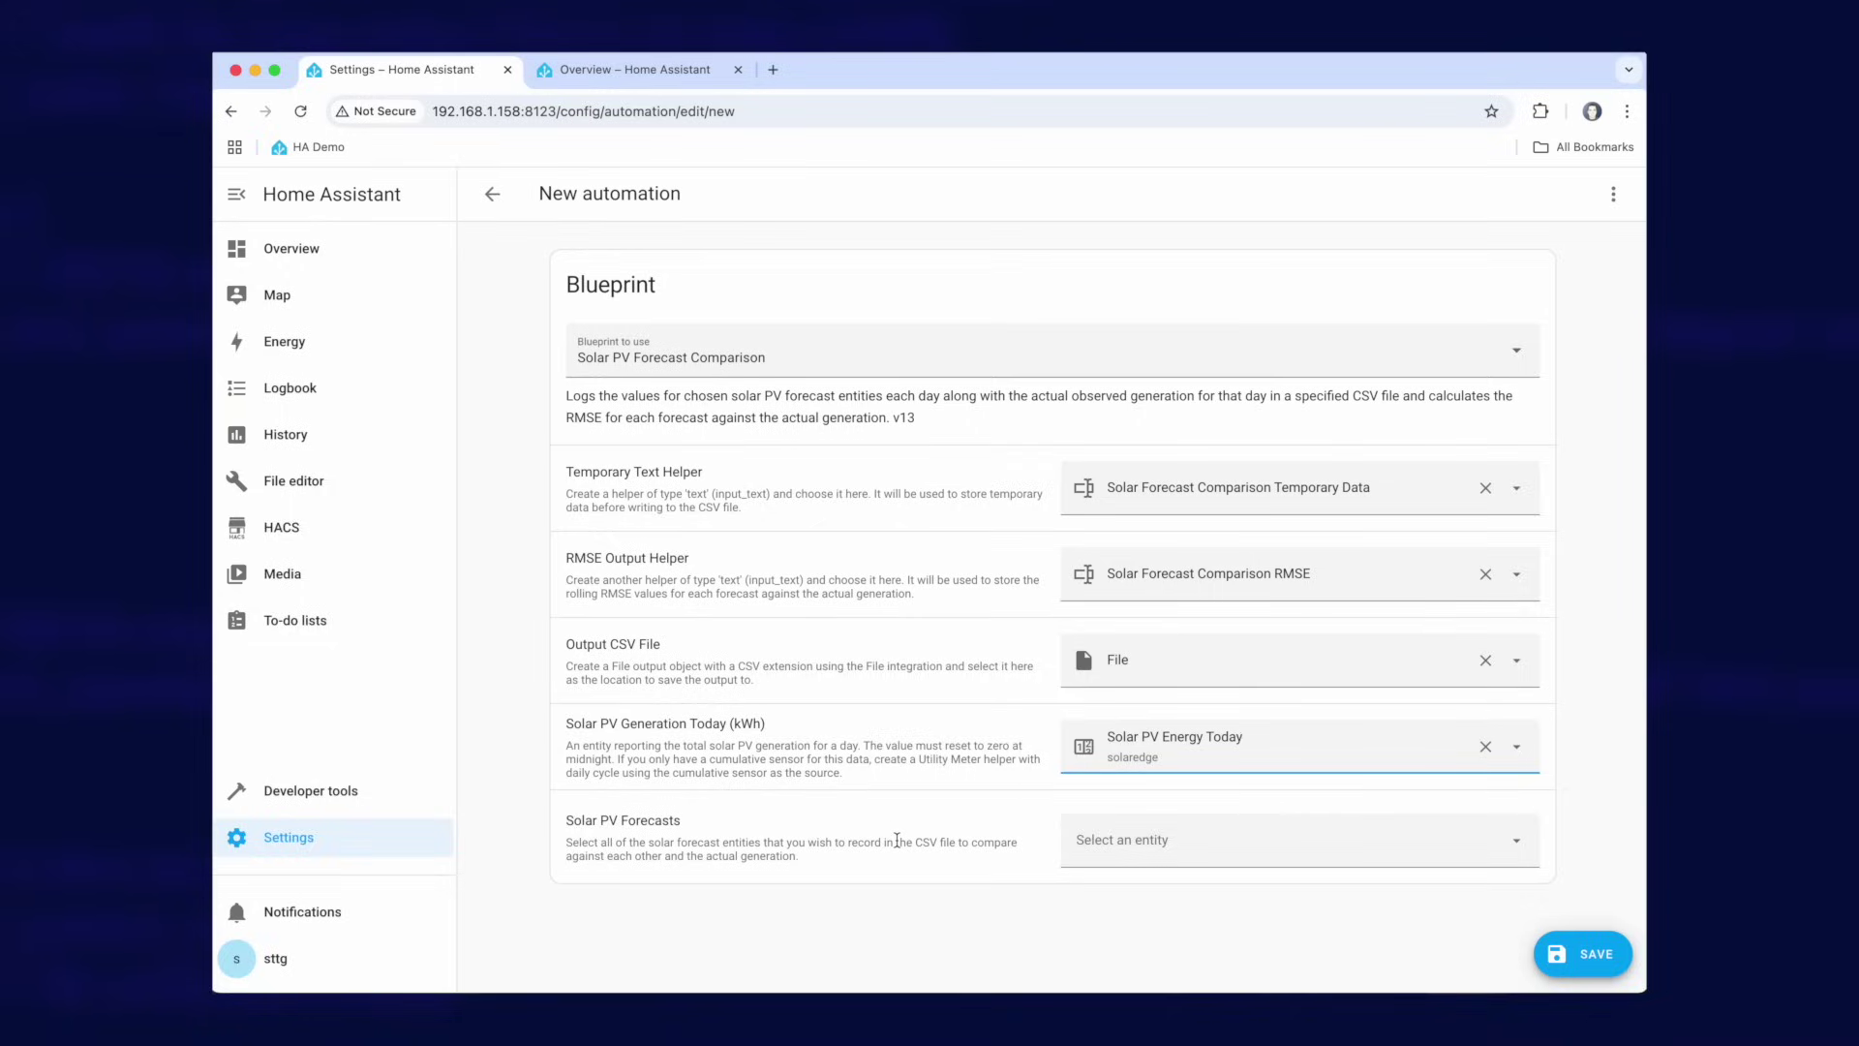
- Copy sensor.energy_production_tomorrow from the dashboard and add it to the Solar PV Forecasts entities
click(634, 69)
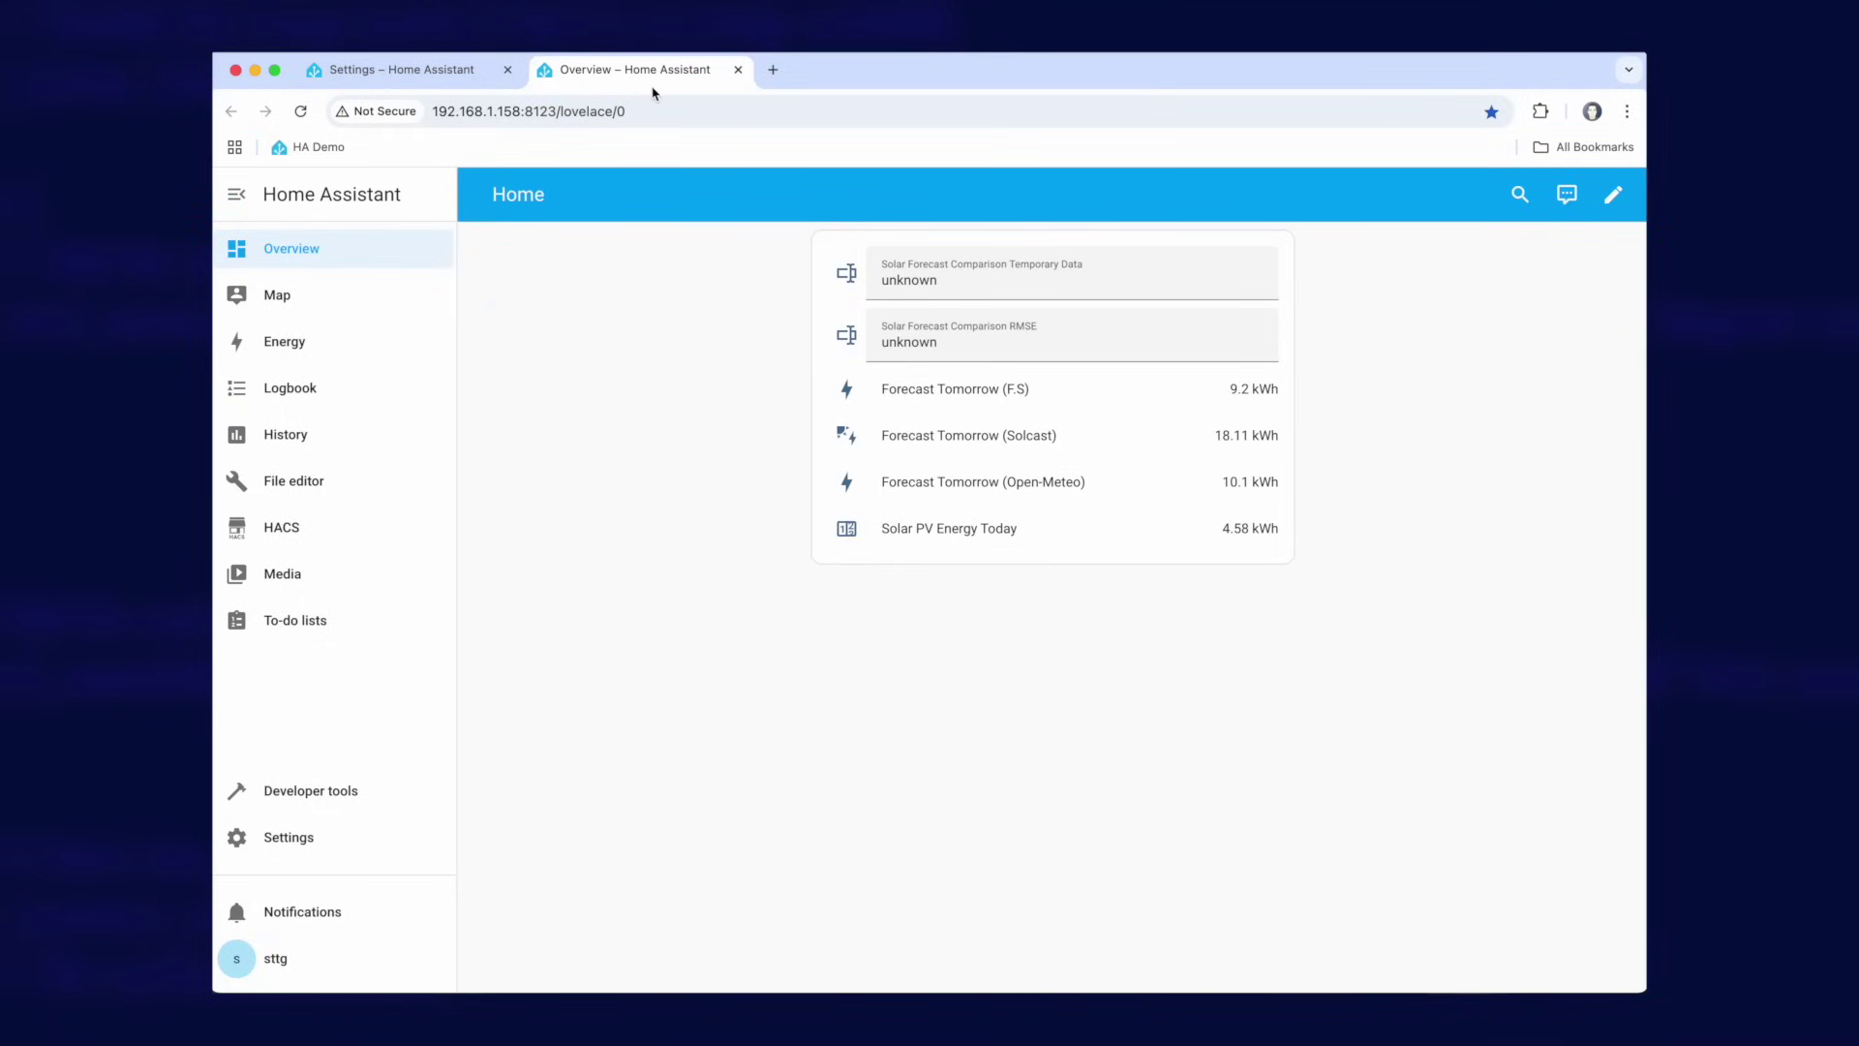
click(1005, 397)
click(1126, 245)
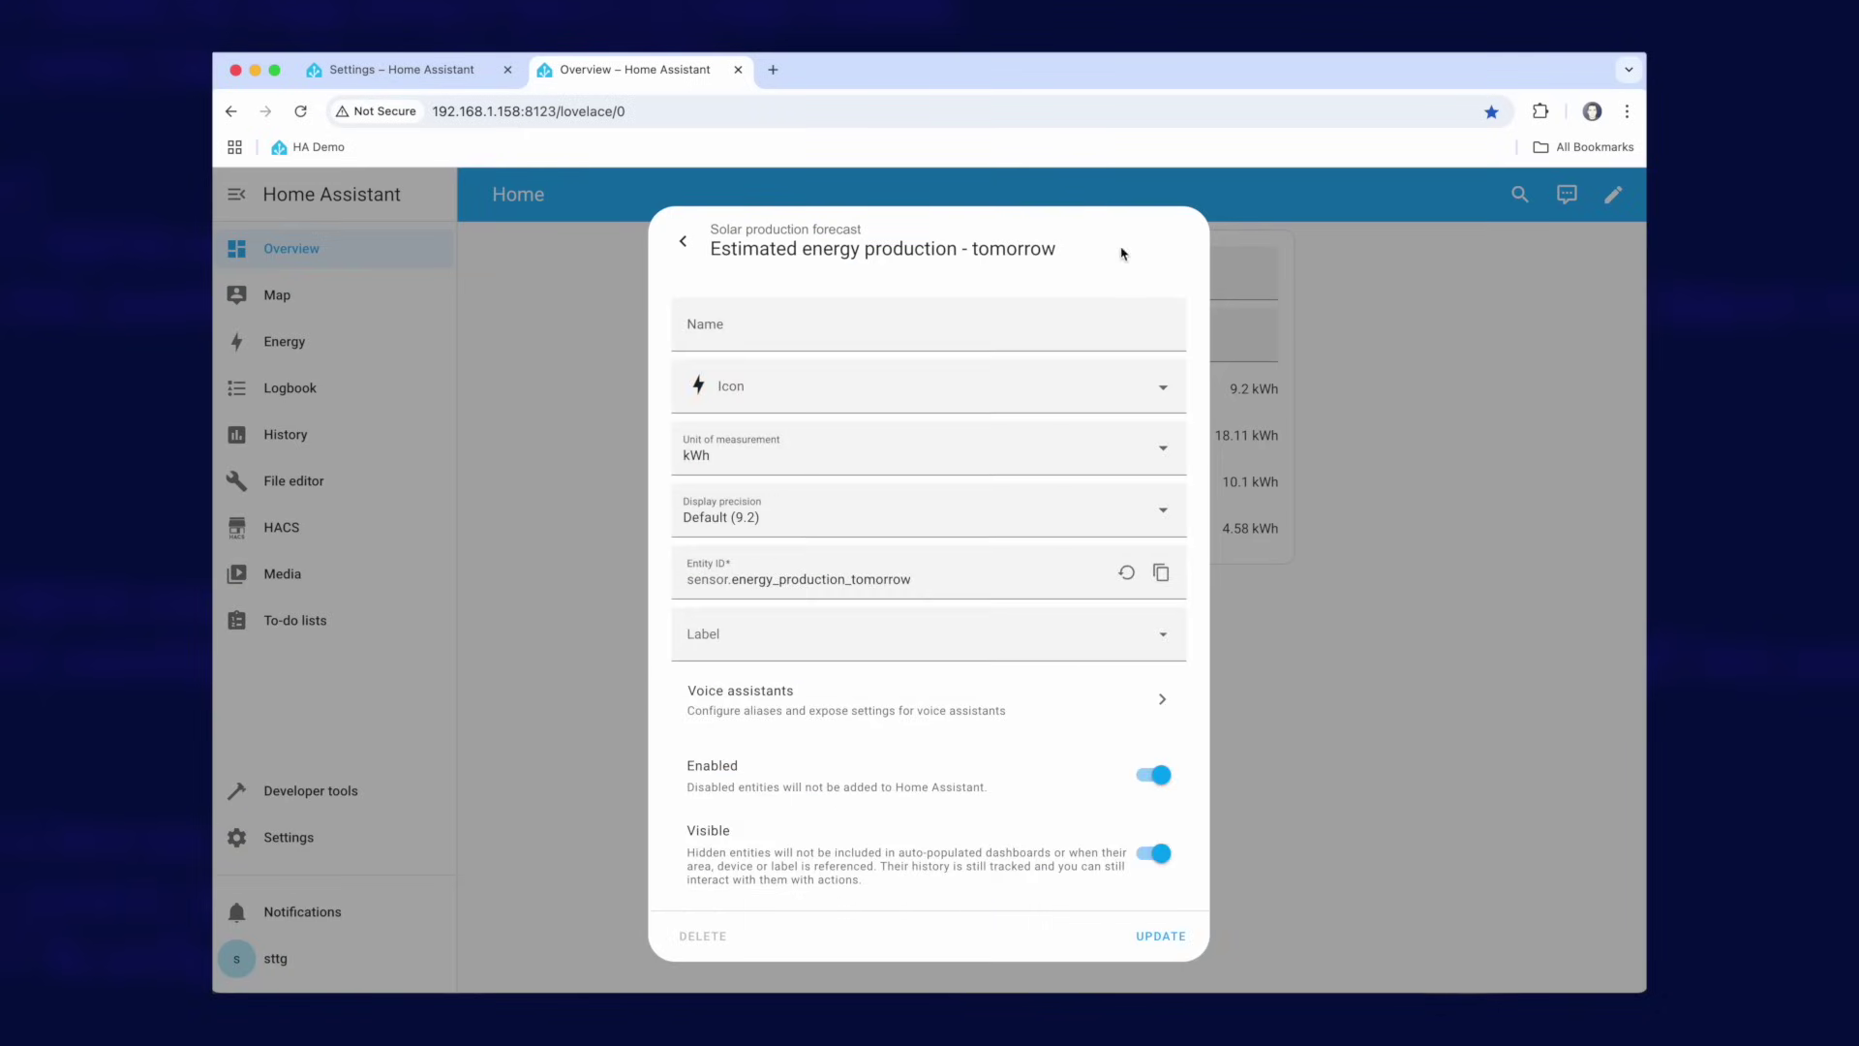
click(1164, 572)
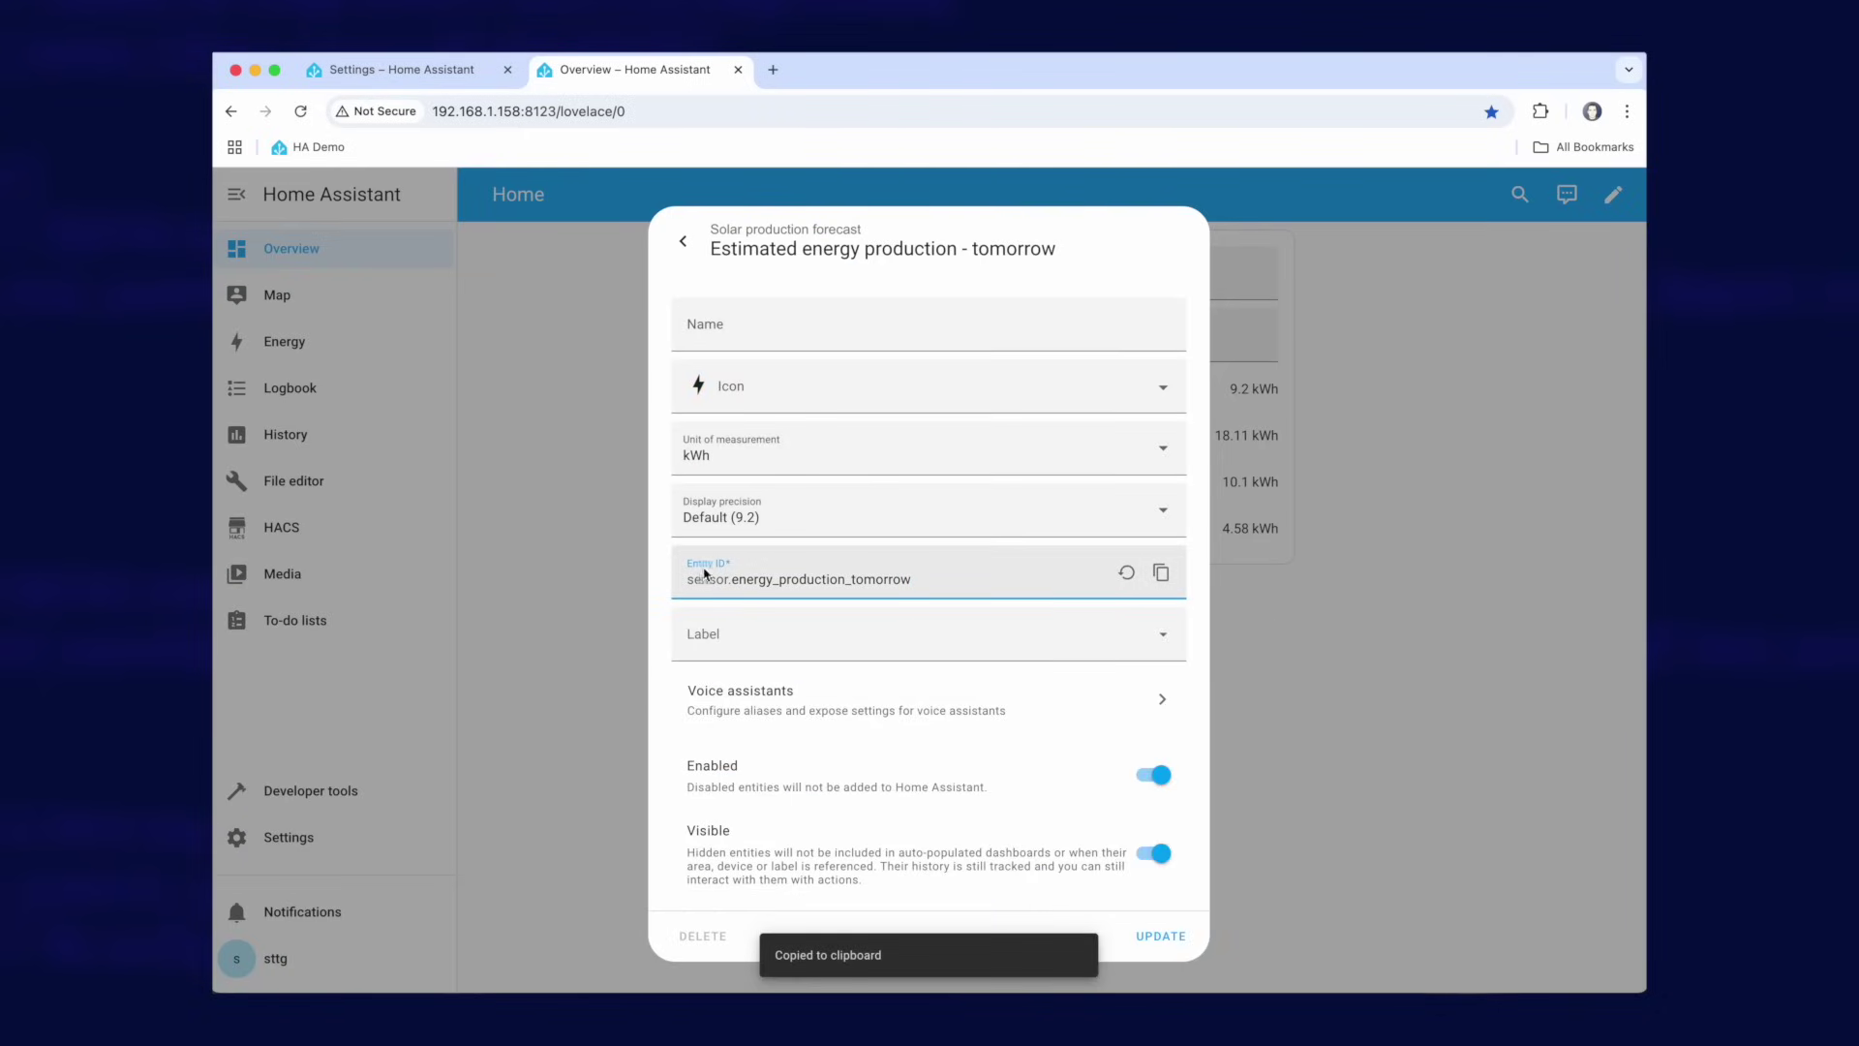
click(1377, 545)
click(401, 69)
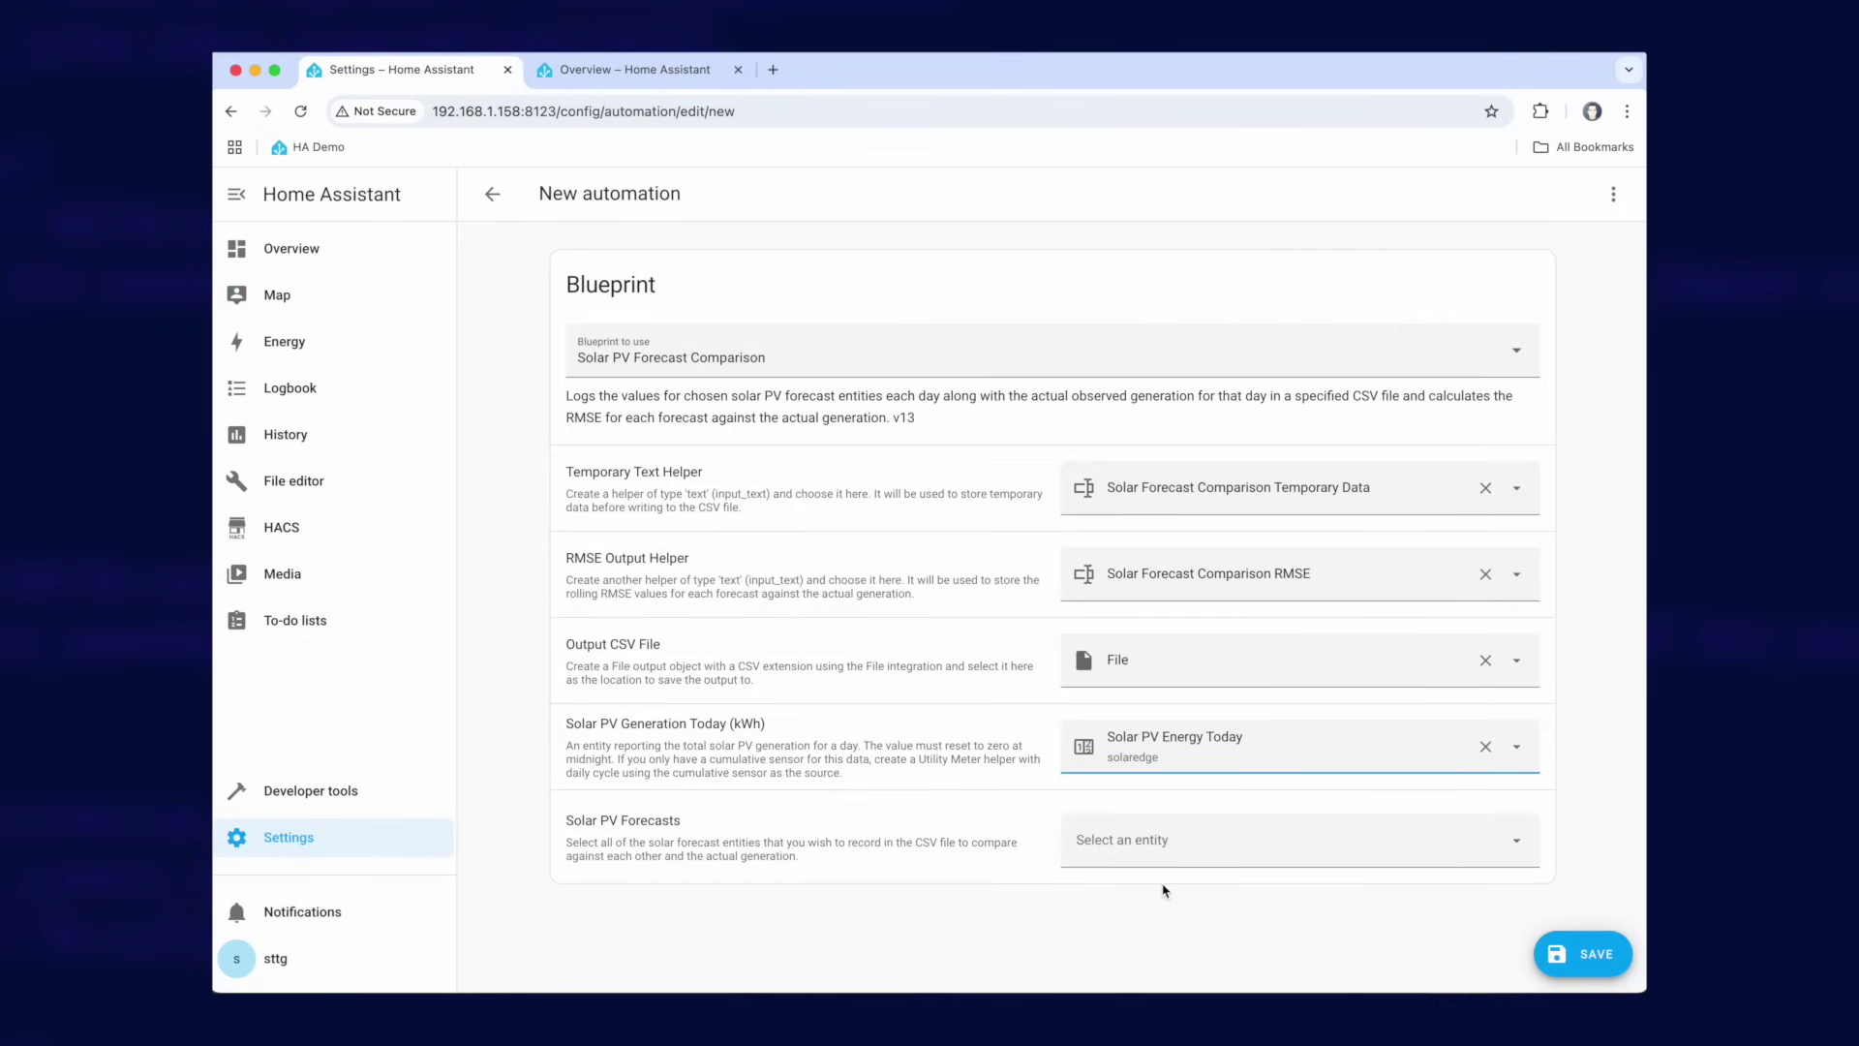
click(1150, 848)
key(super+v)
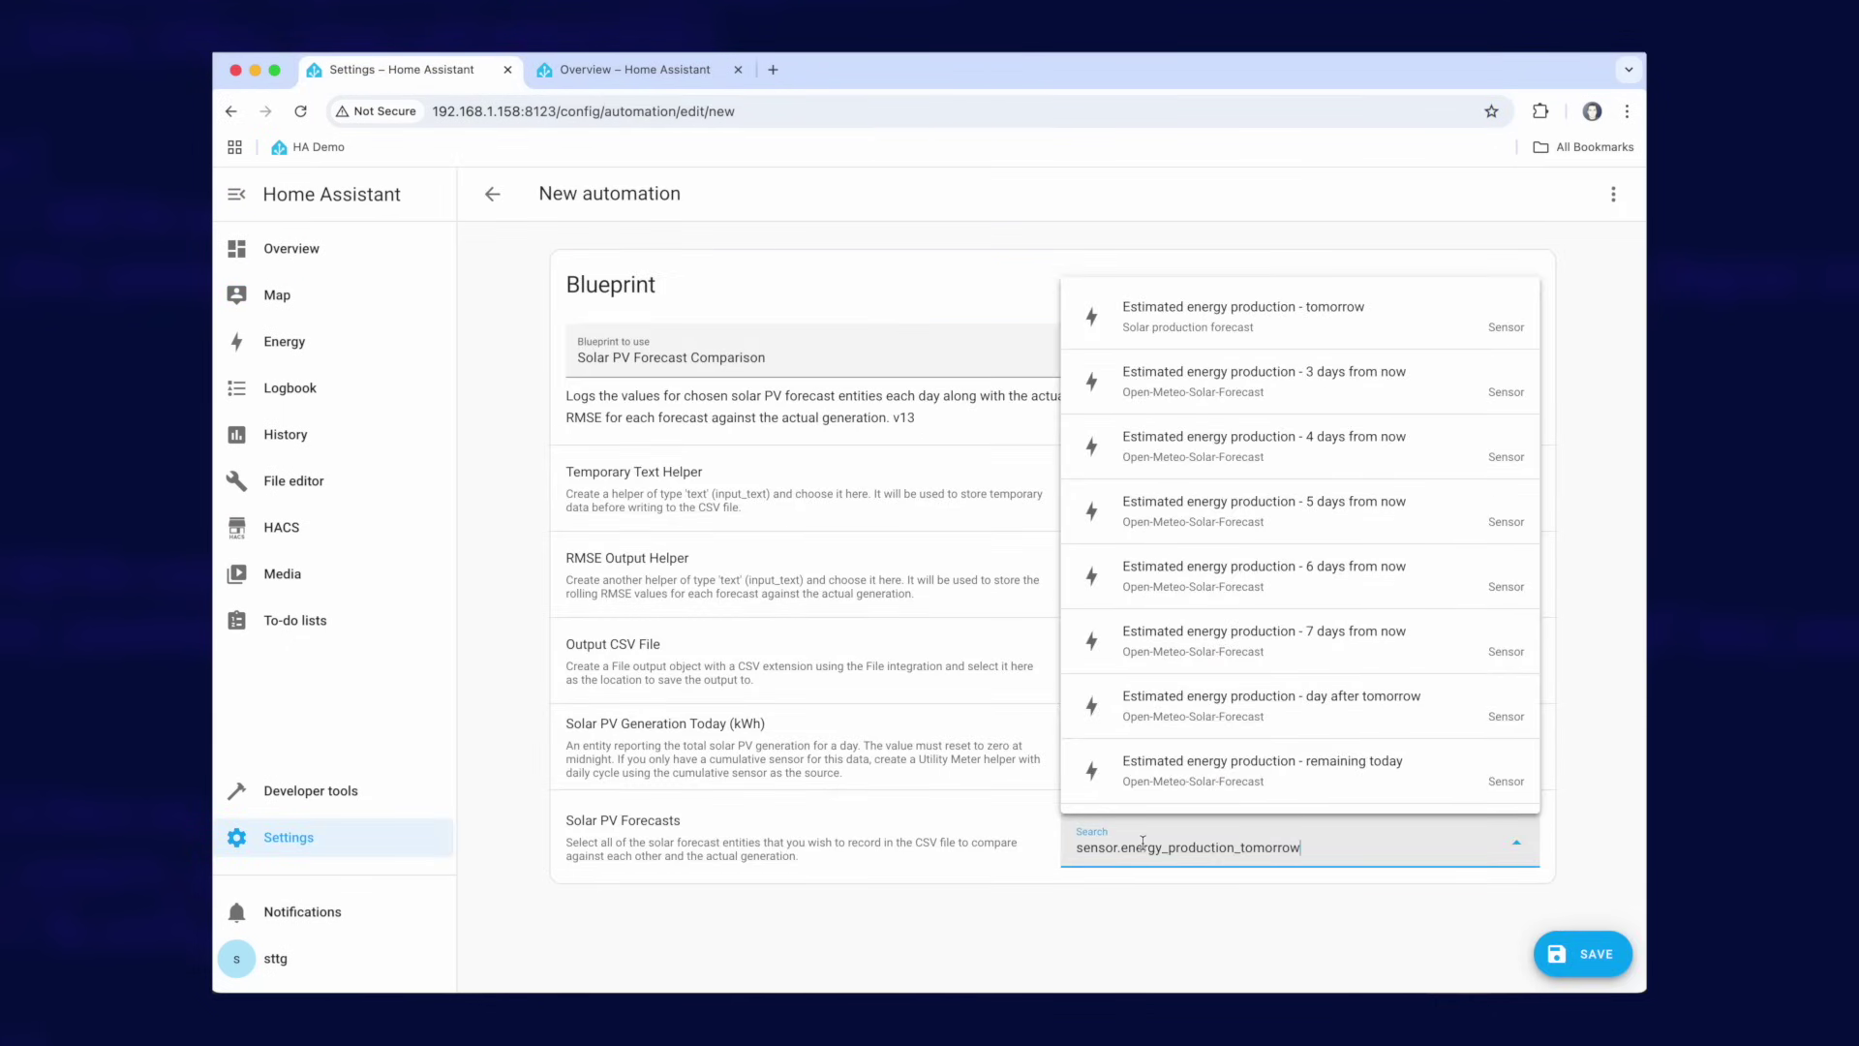
click(1187, 337)
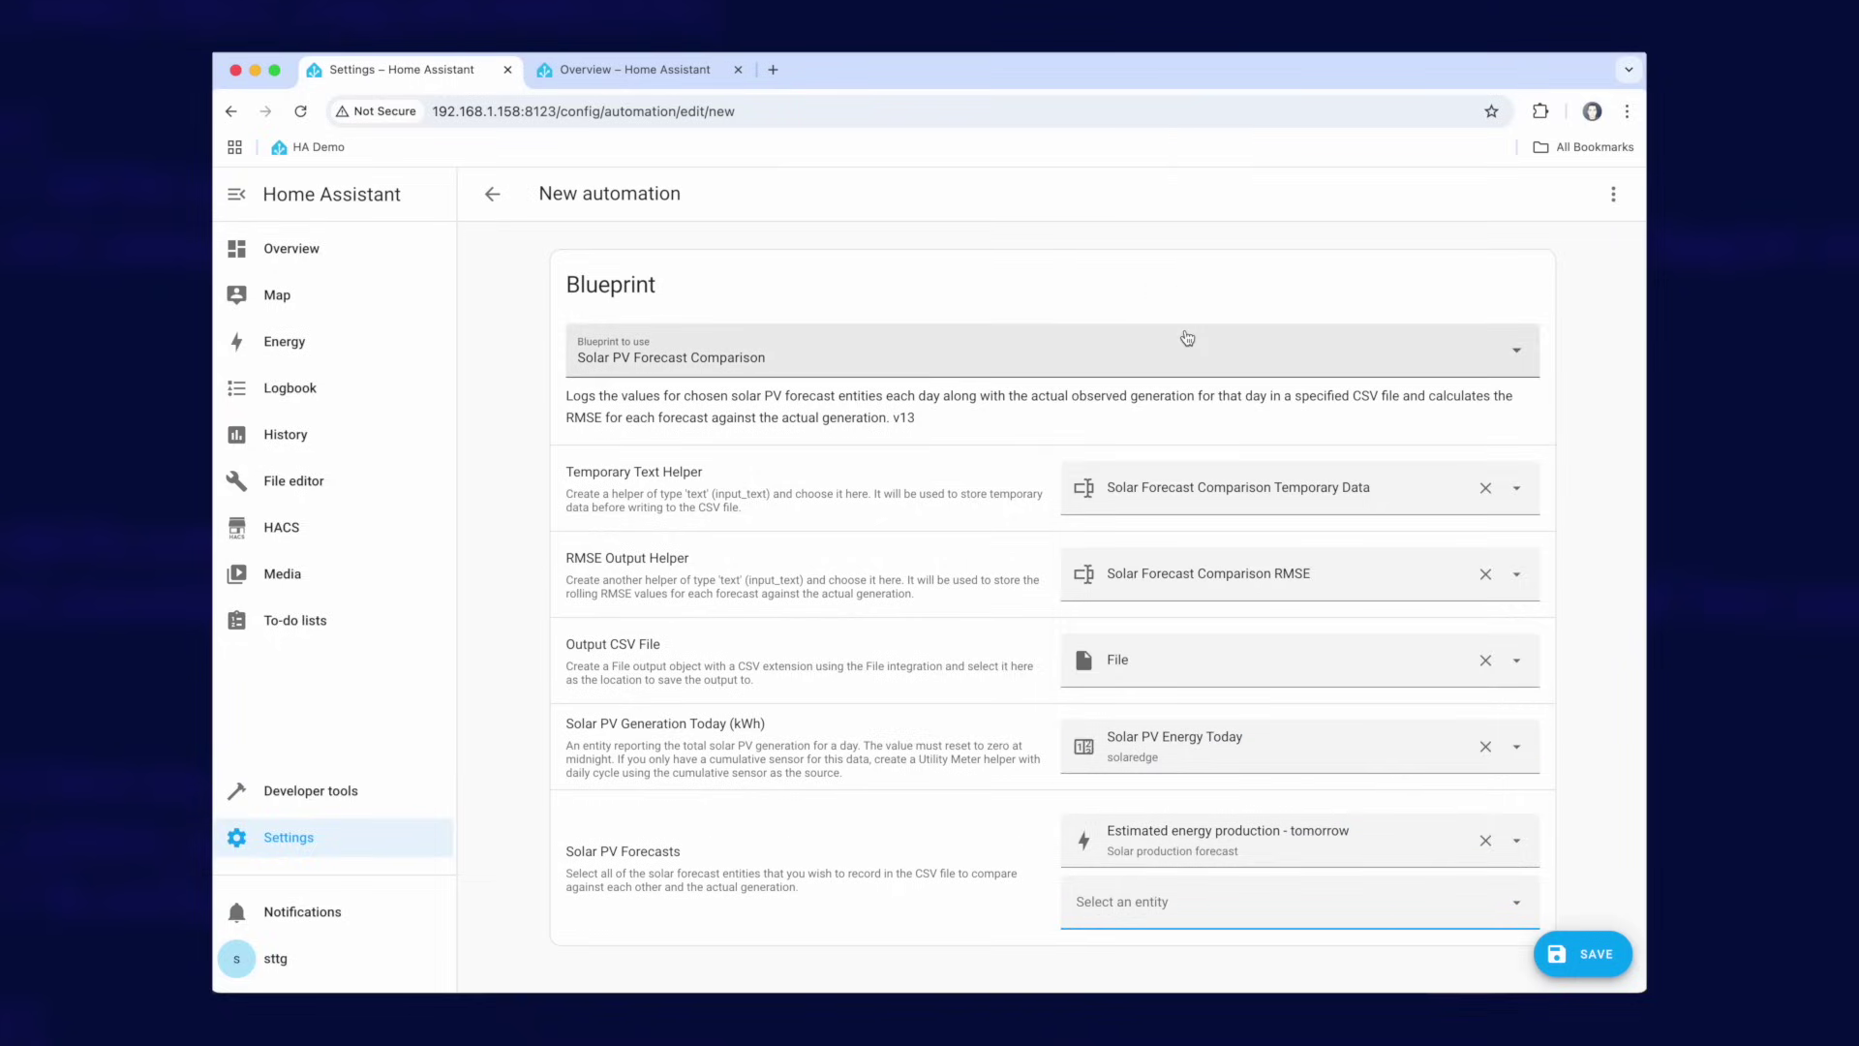
- Copy the Solcast Forecast Tomorrow entity ID and add it as a second forecast
click(608, 71)
click(978, 438)
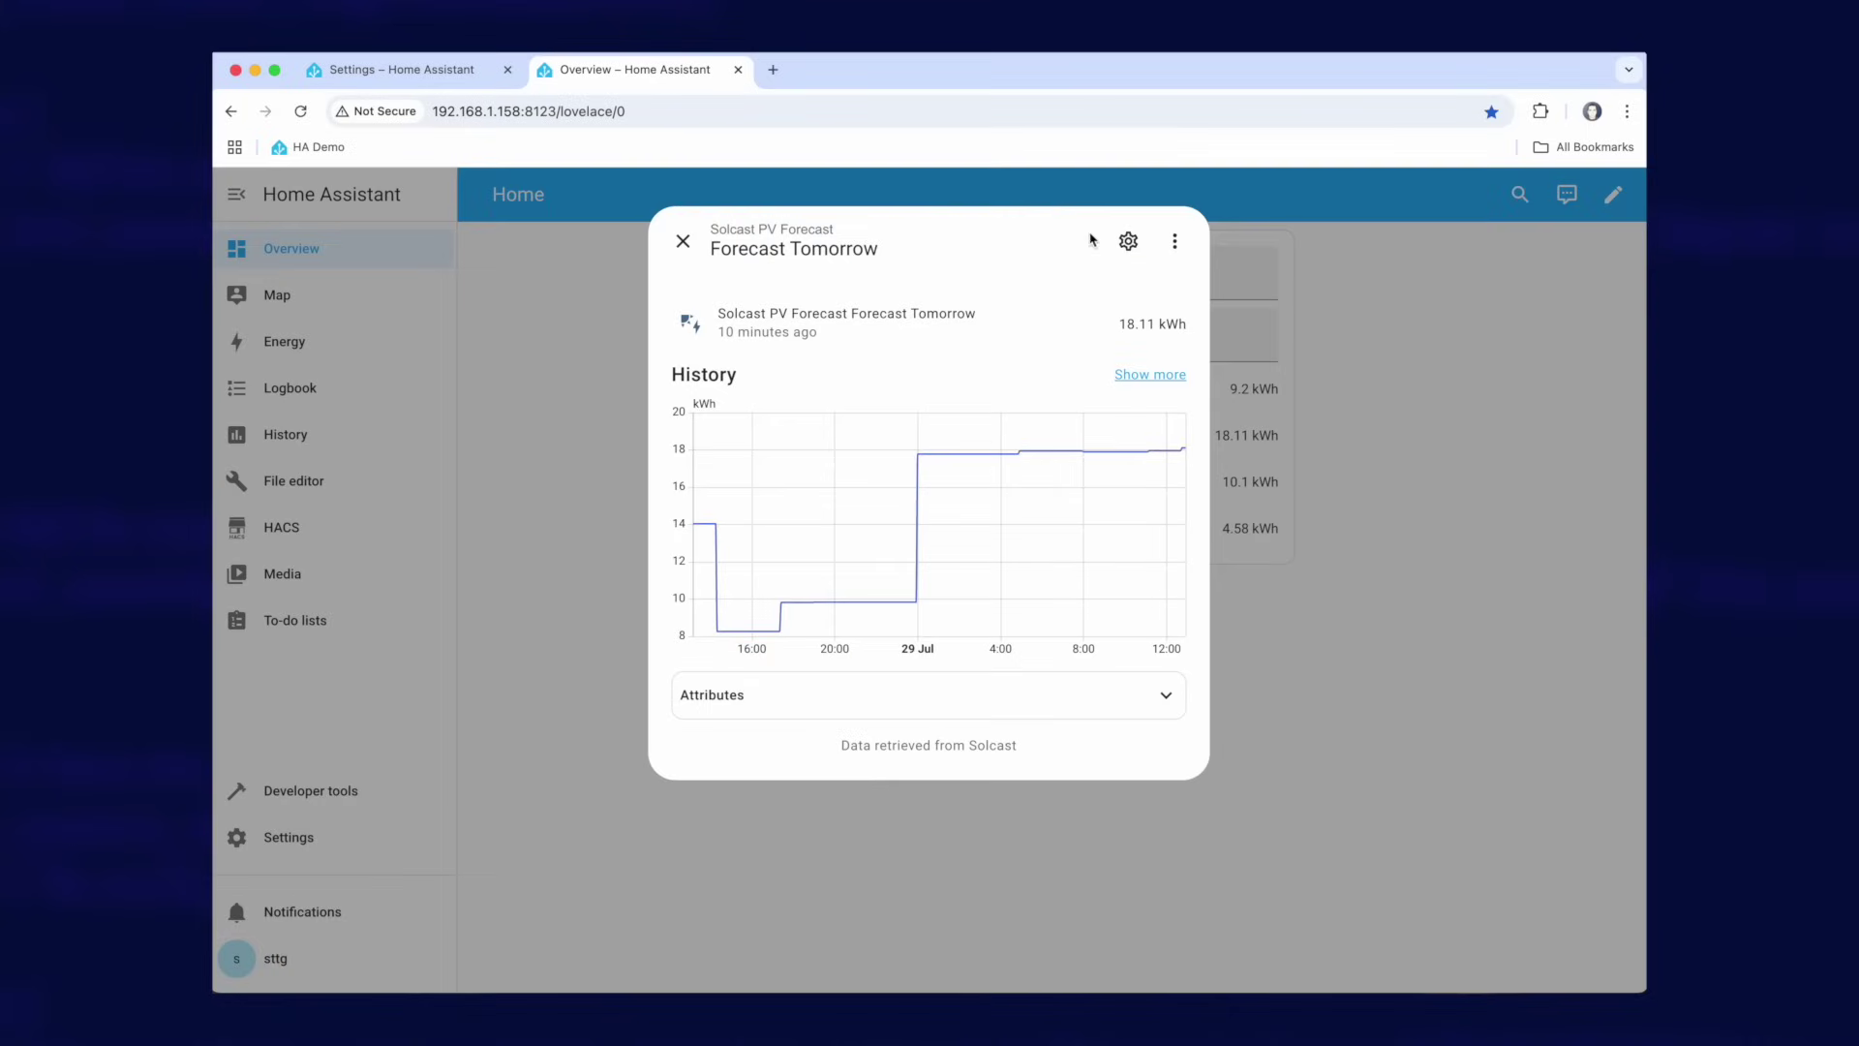
click(1128, 241)
click(1161, 574)
click(1404, 610)
click(404, 69)
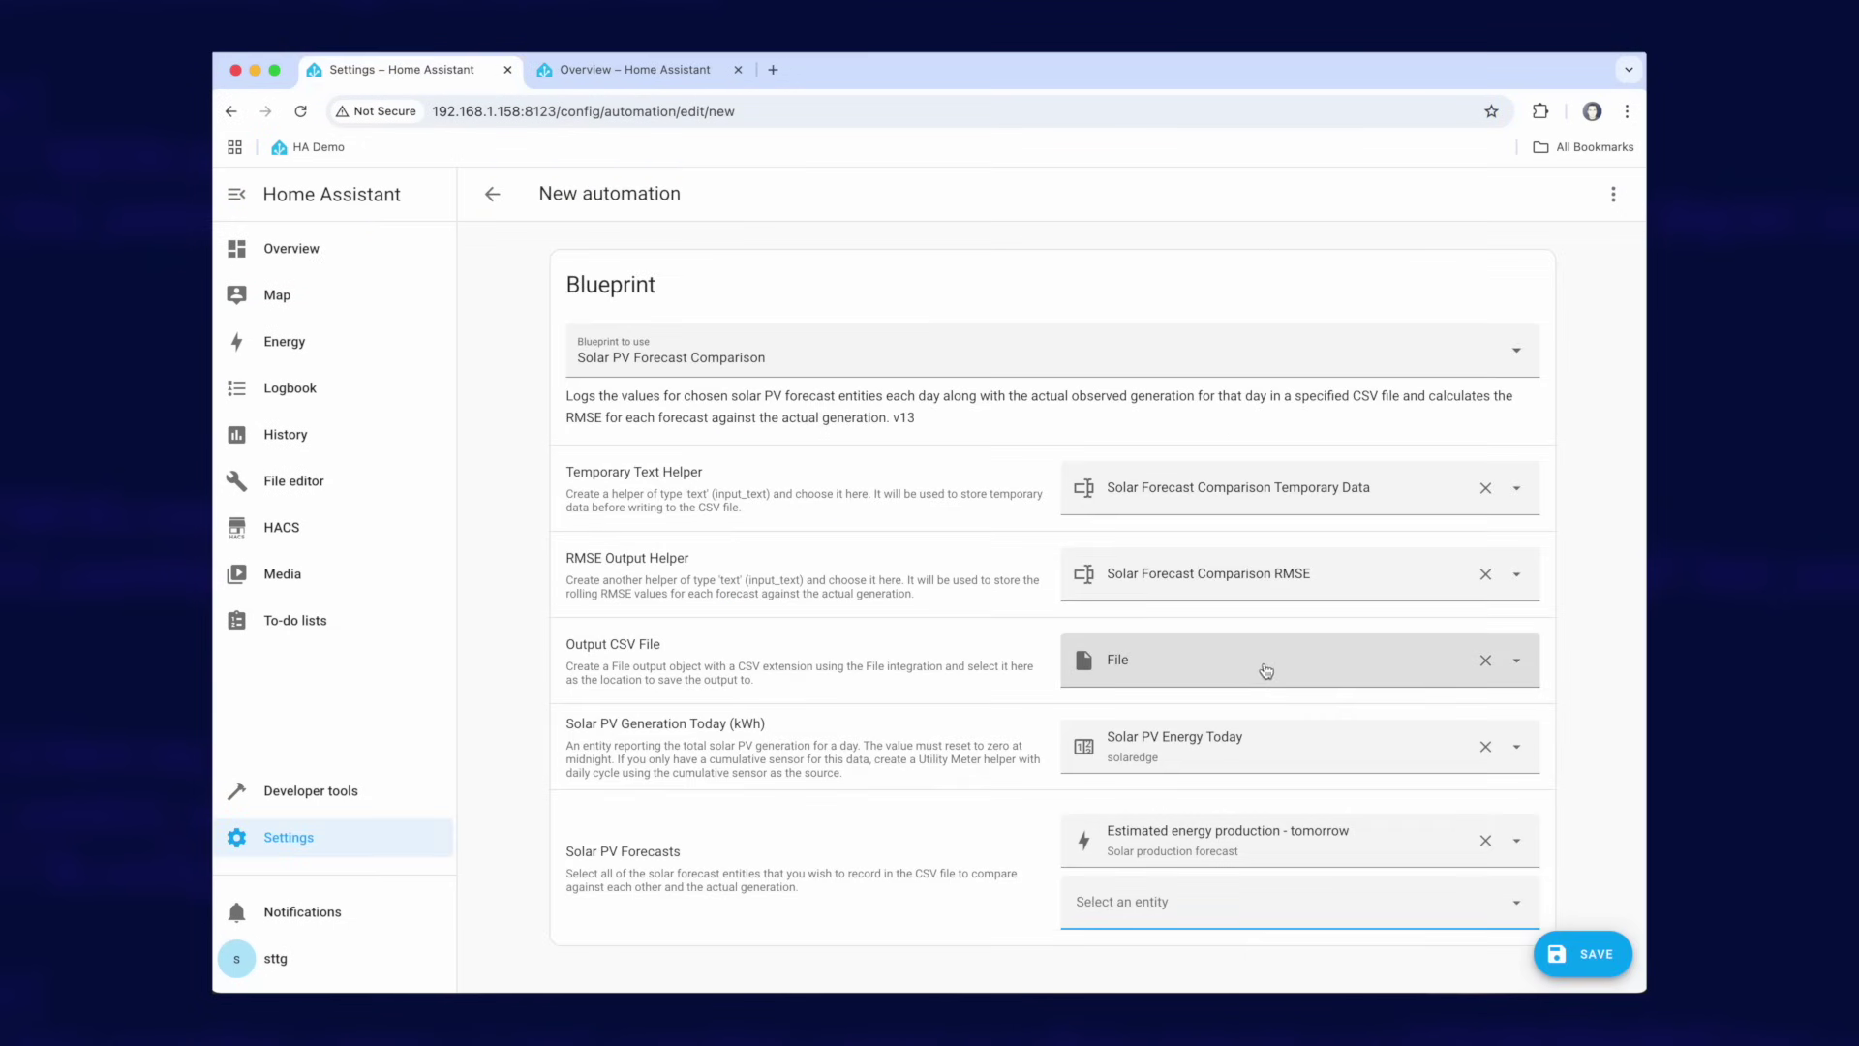
click(1165, 897)
key(super+v)
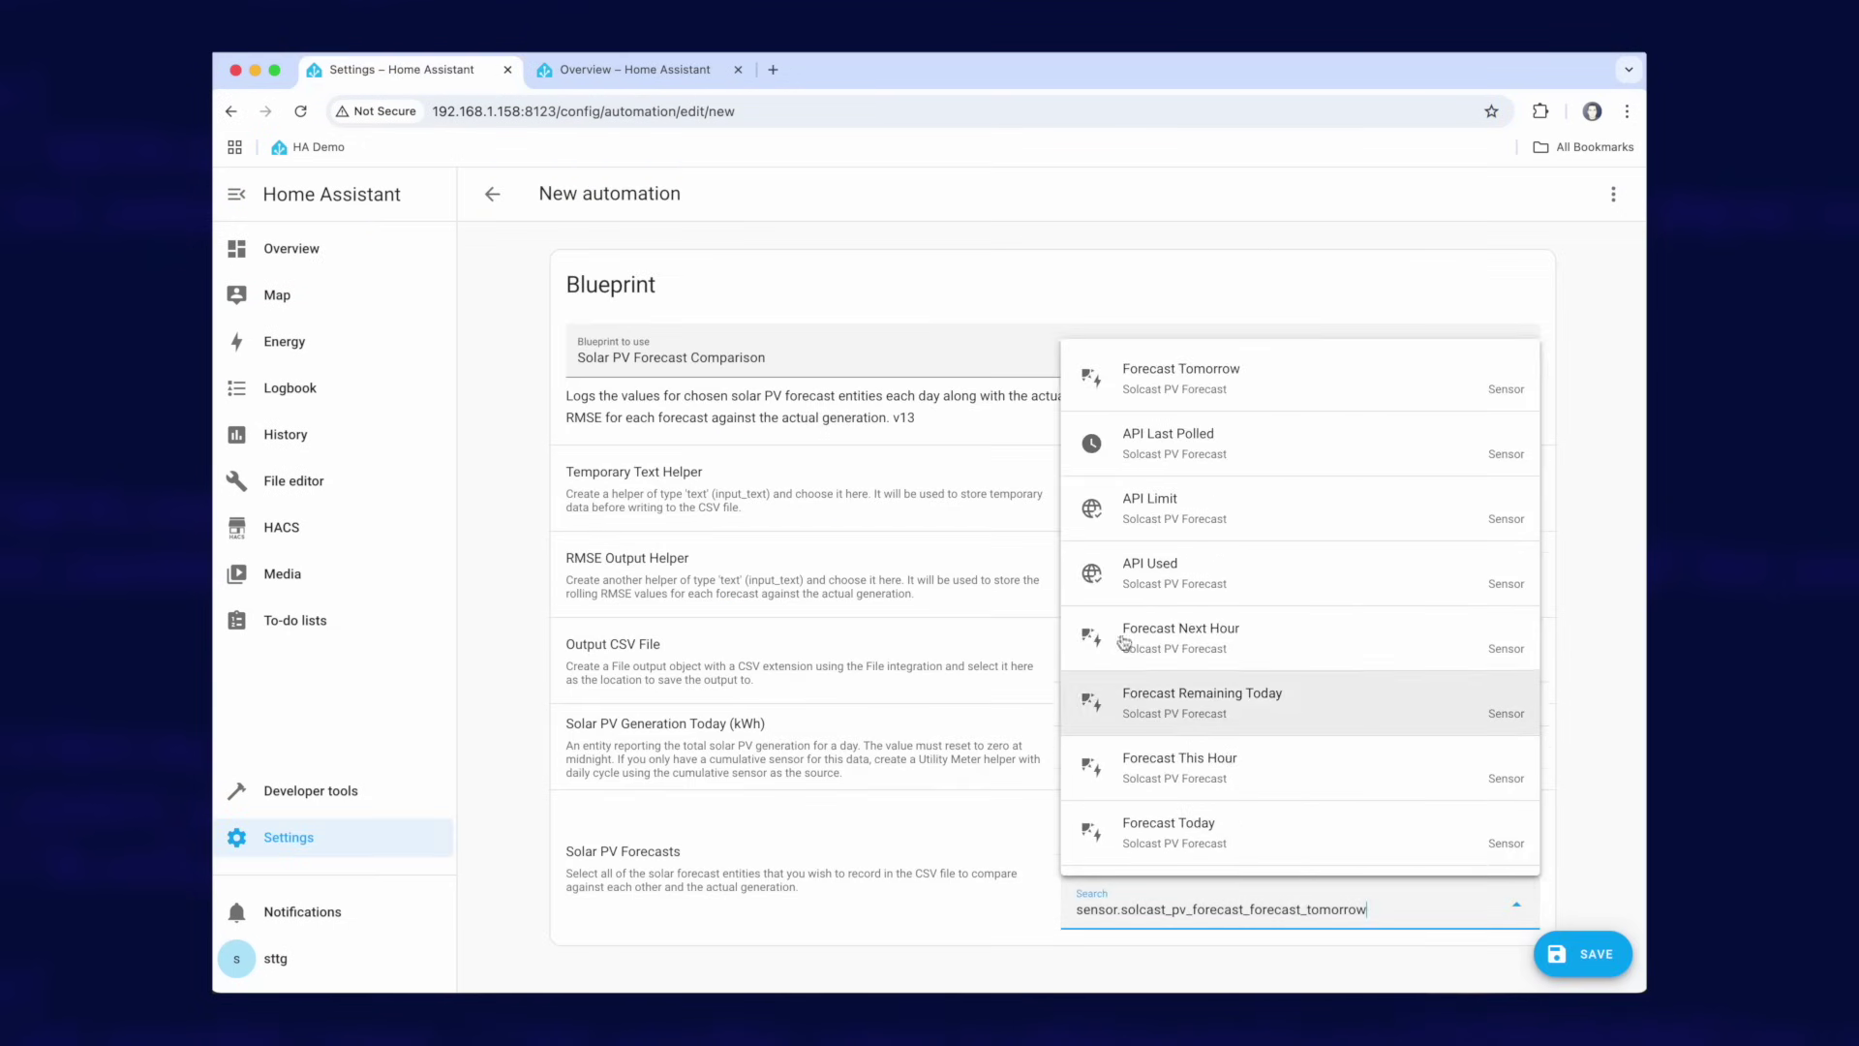
click(1173, 383)
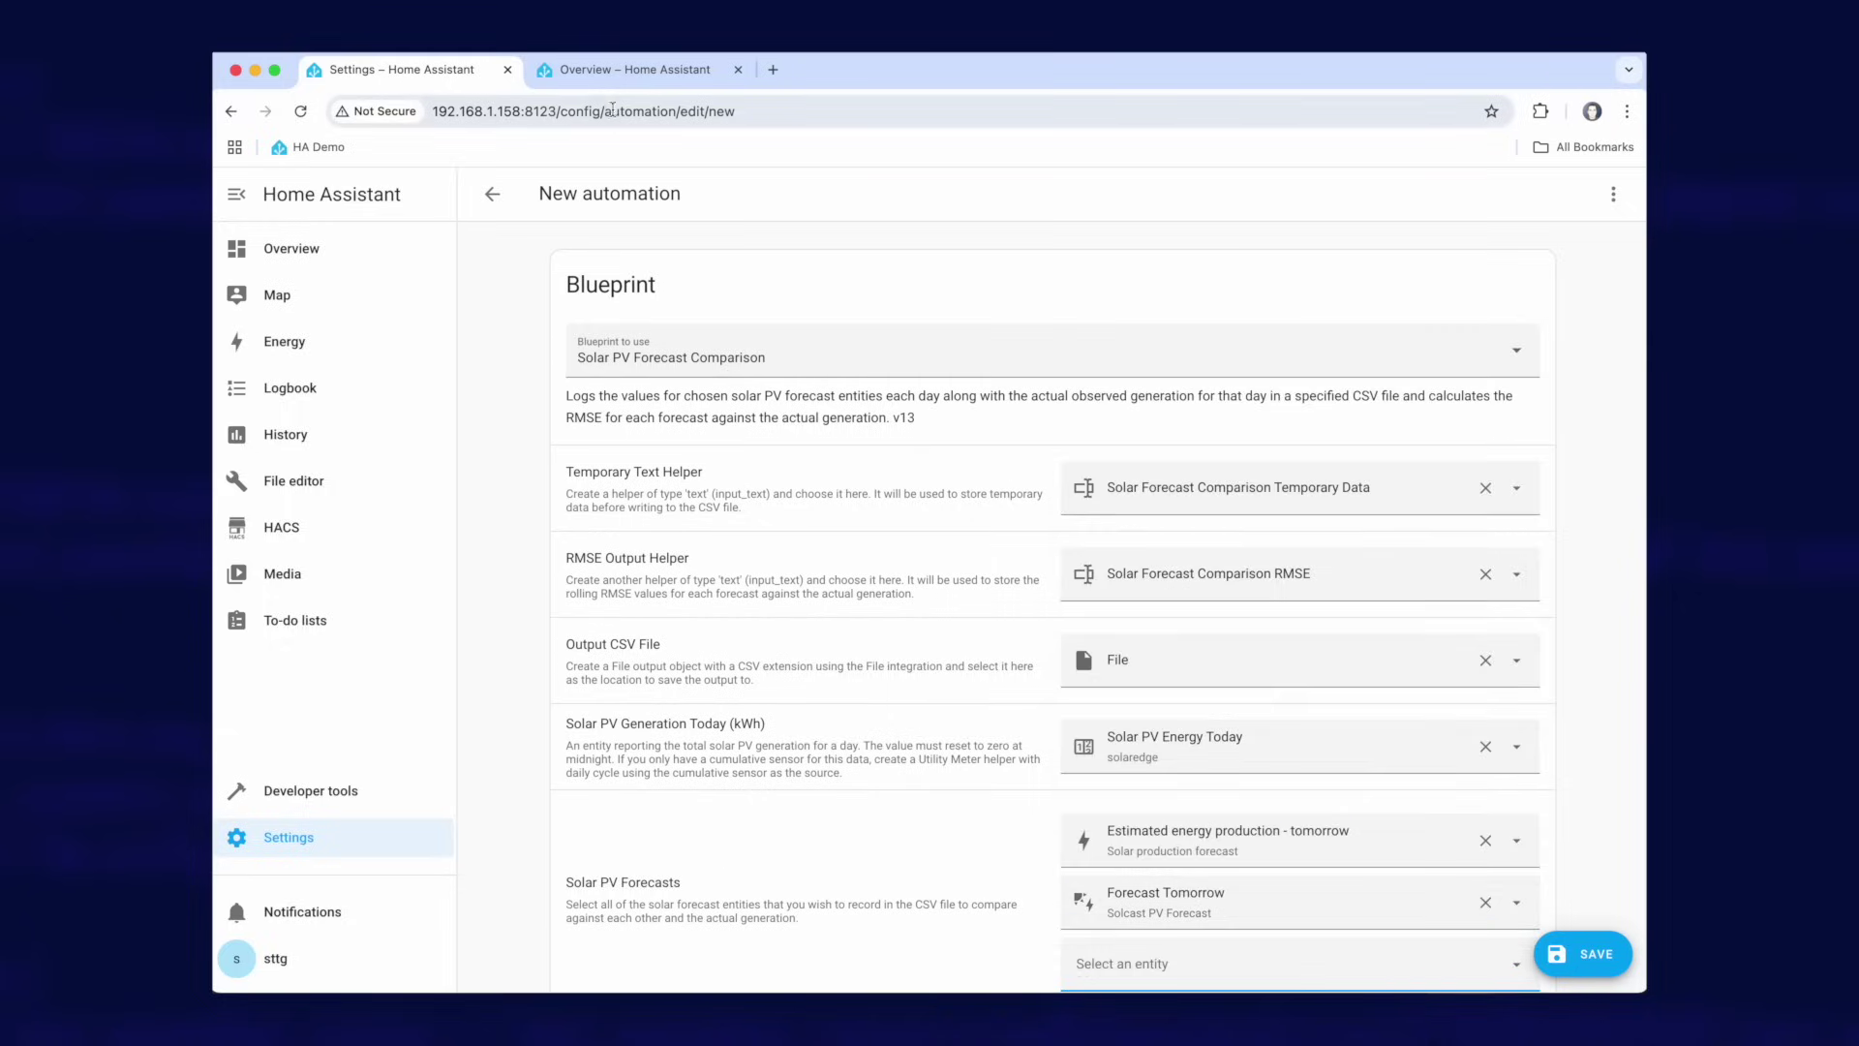
- Copy the Open-Meteo tomorrow estimate's entity ID and search for it in the forecast picker
click(614, 72)
click(1063, 491)
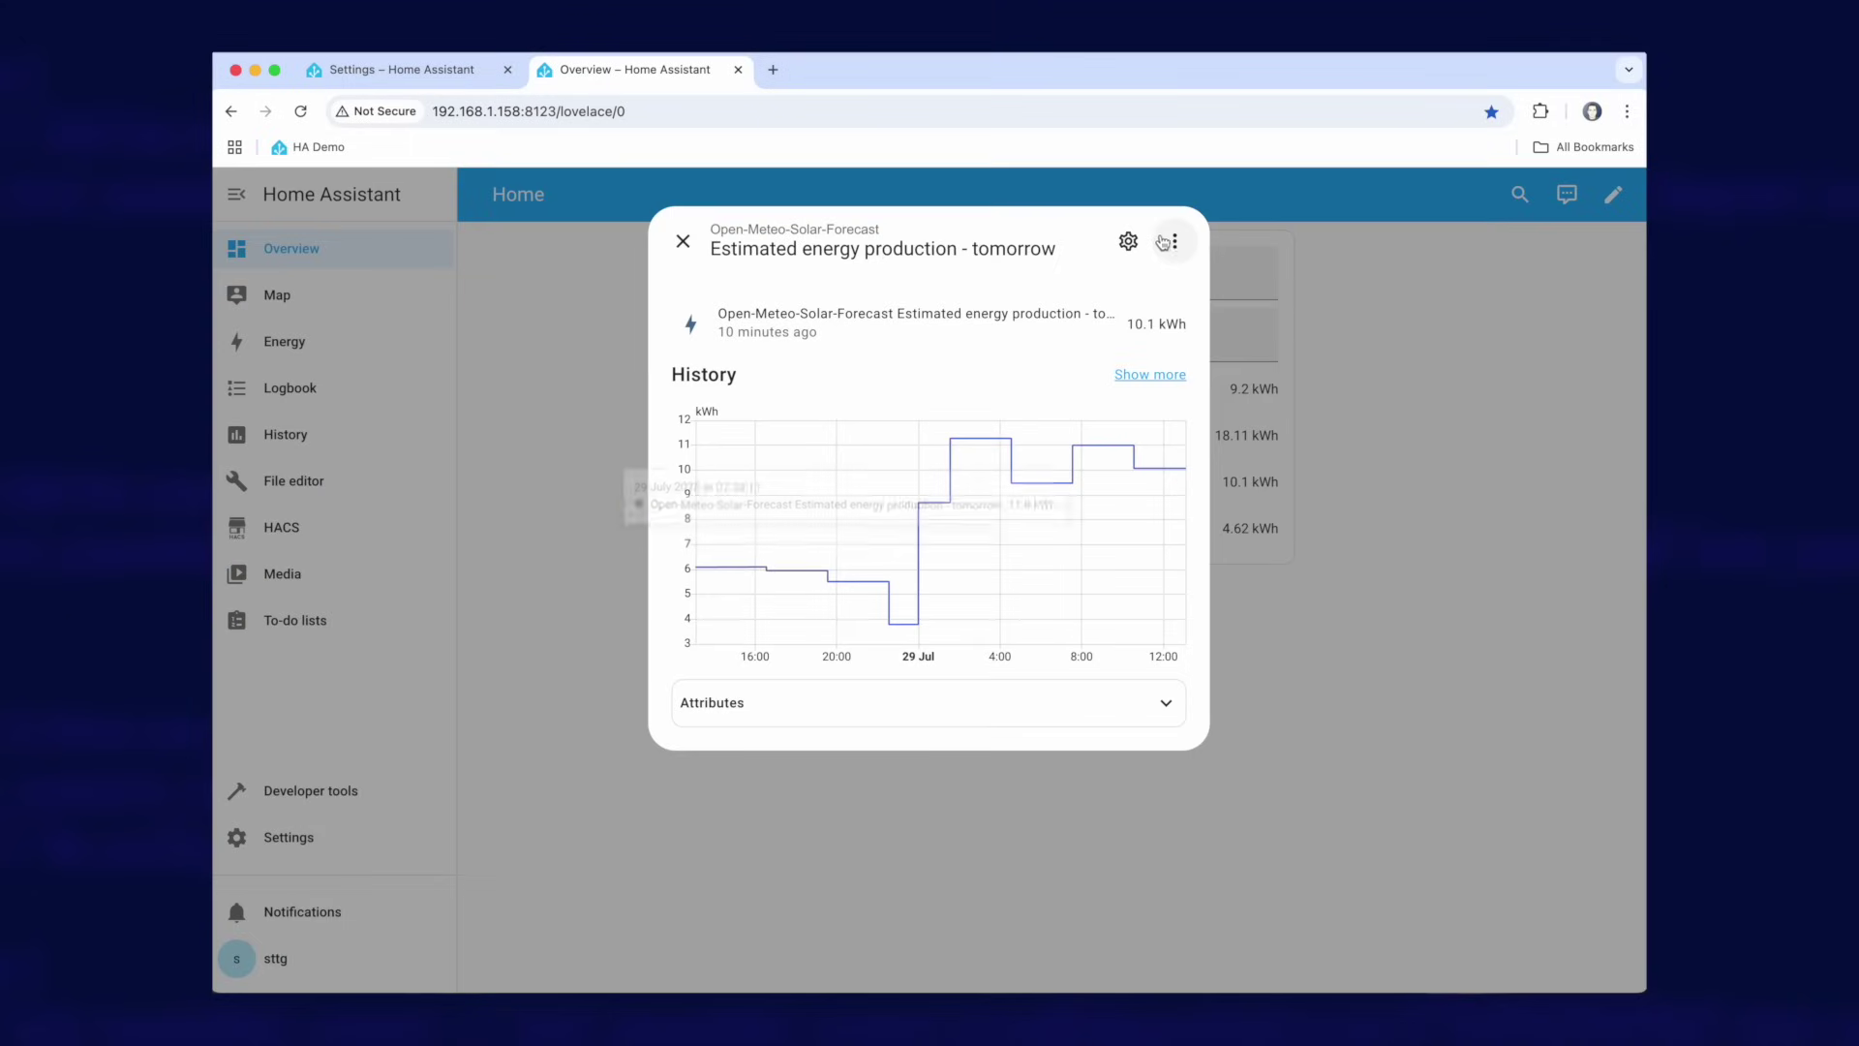
click(1128, 241)
click(1162, 574)
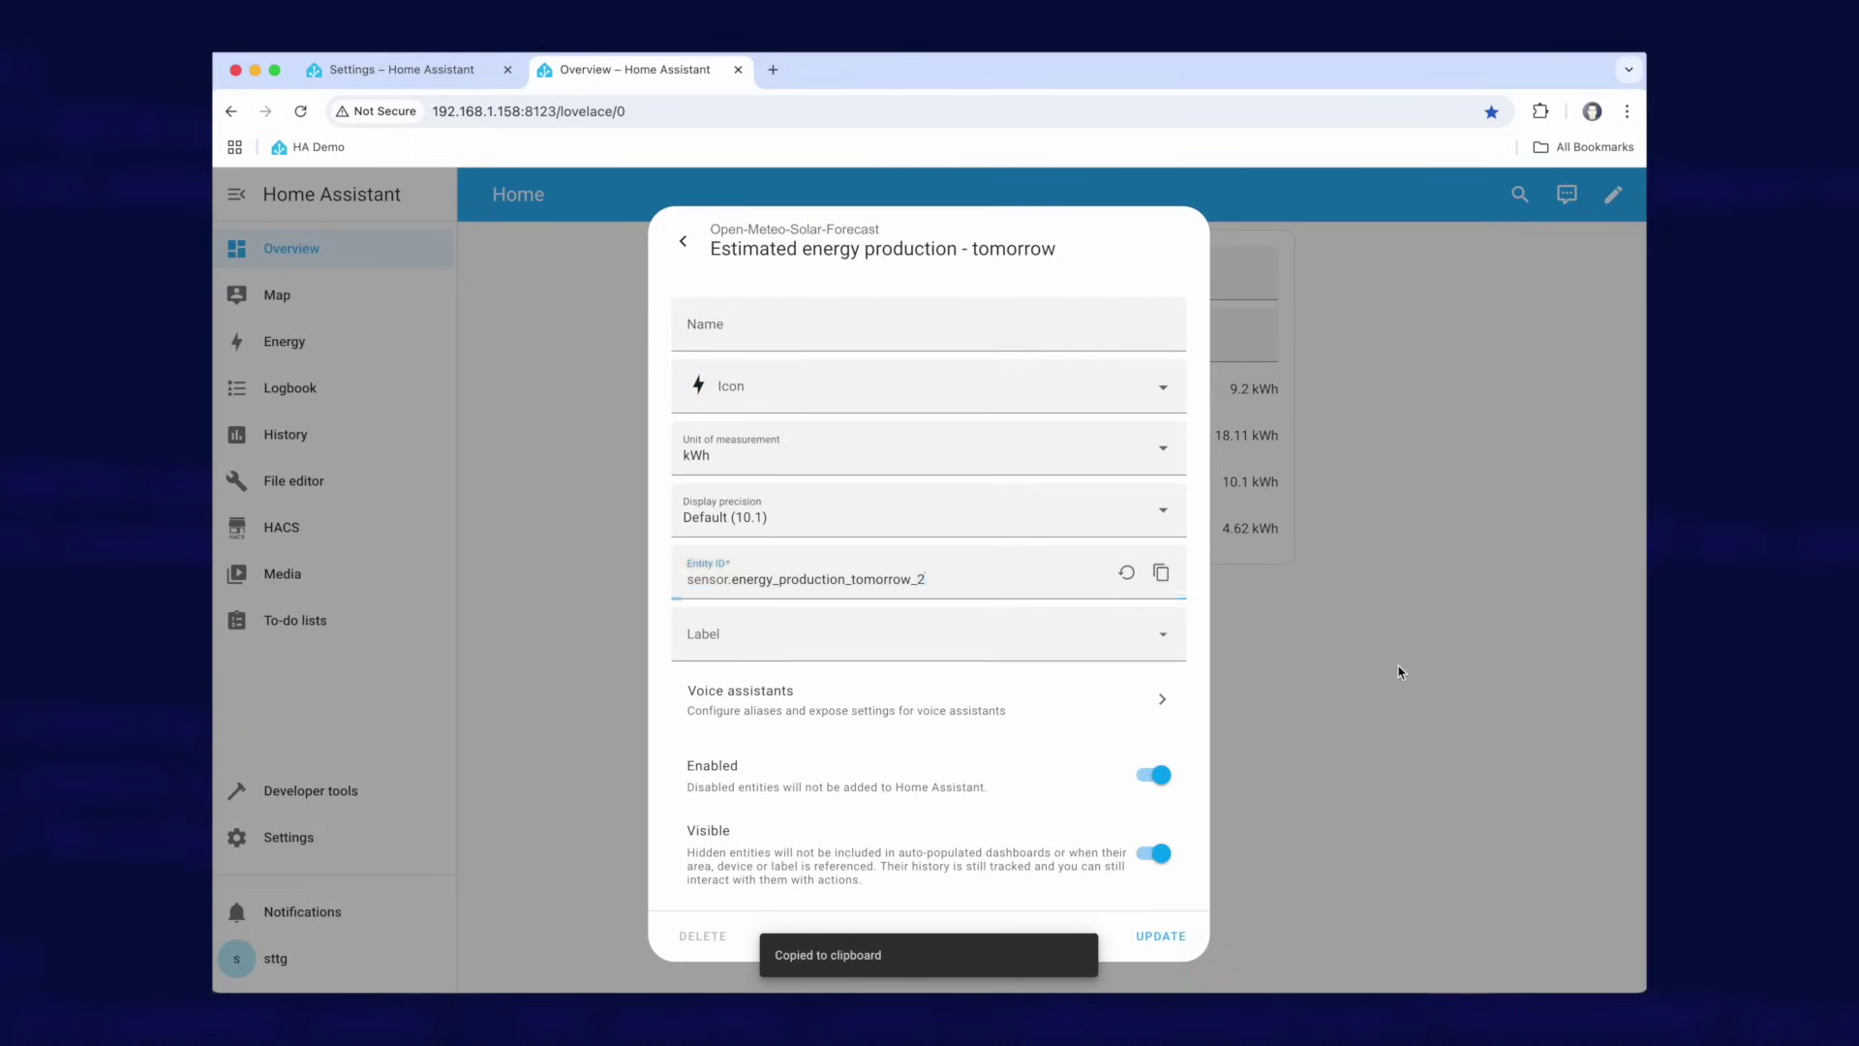
click(1399, 672)
click(402, 70)
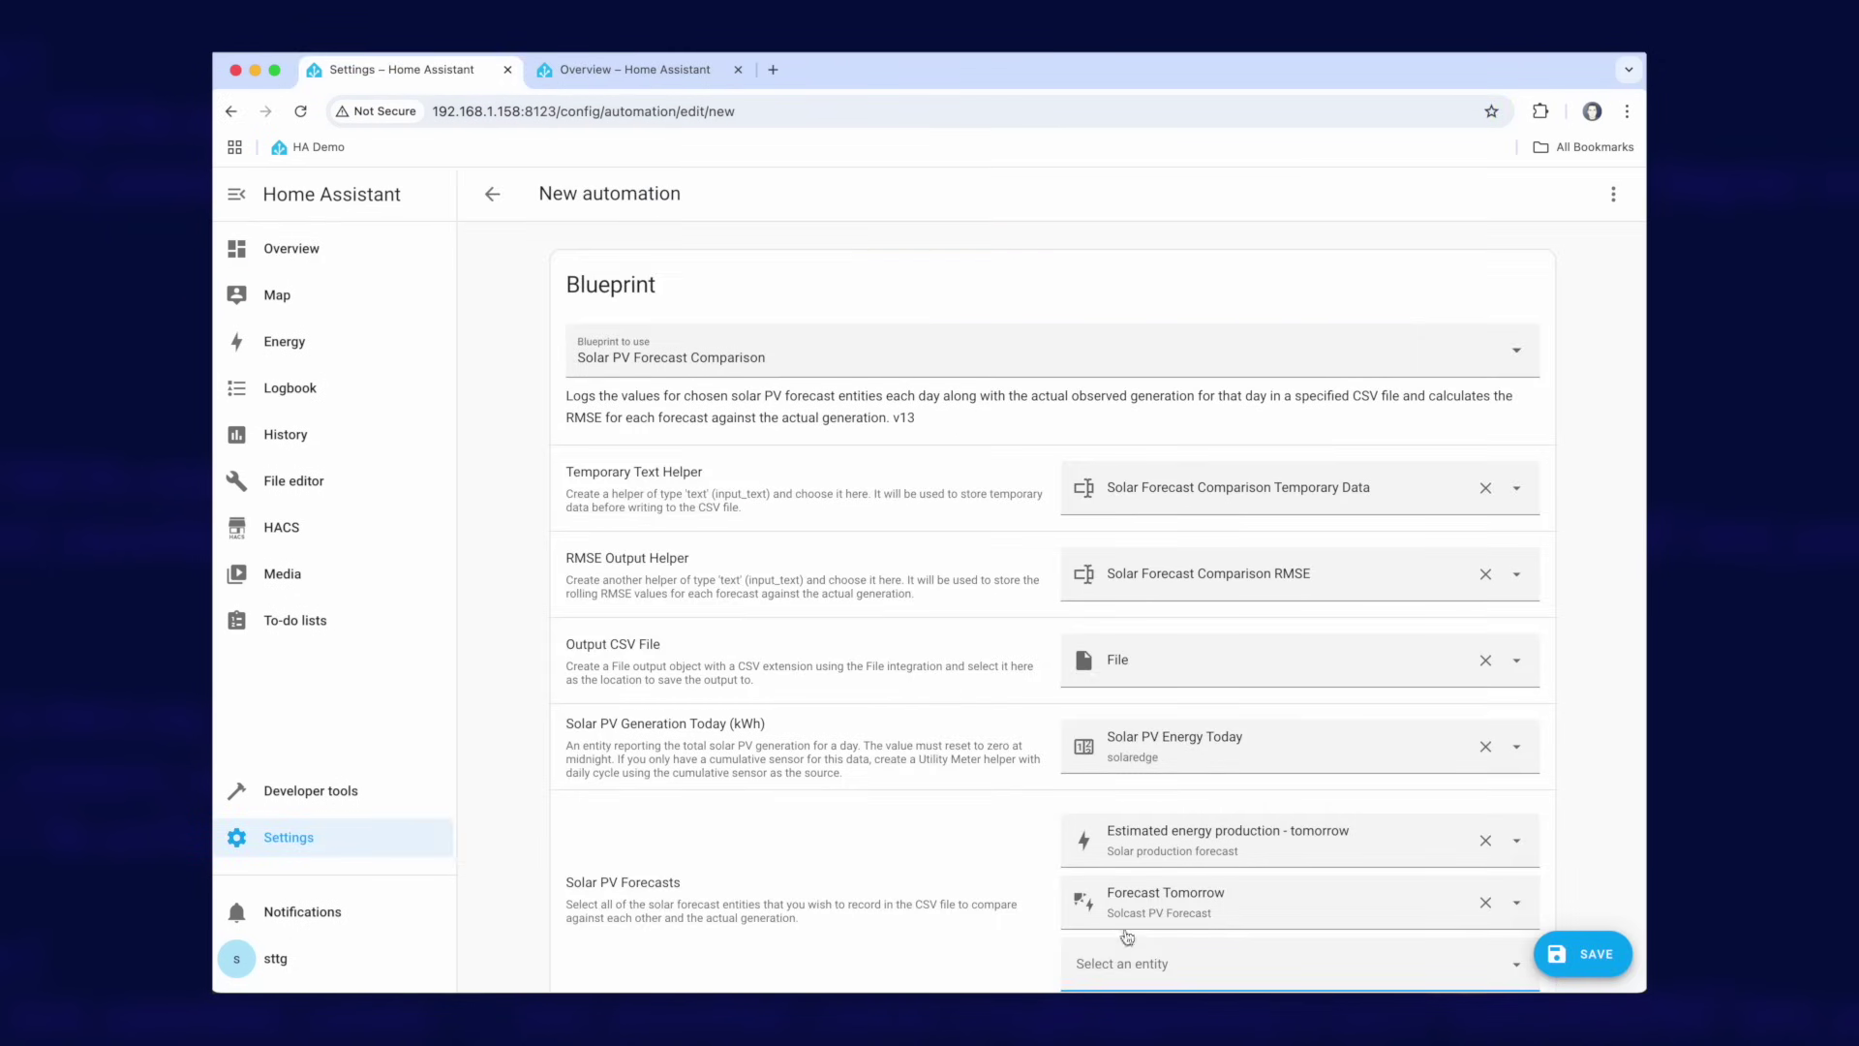
scroll(1145, 920, down, 1)
click(1158, 875)
key(super+v)
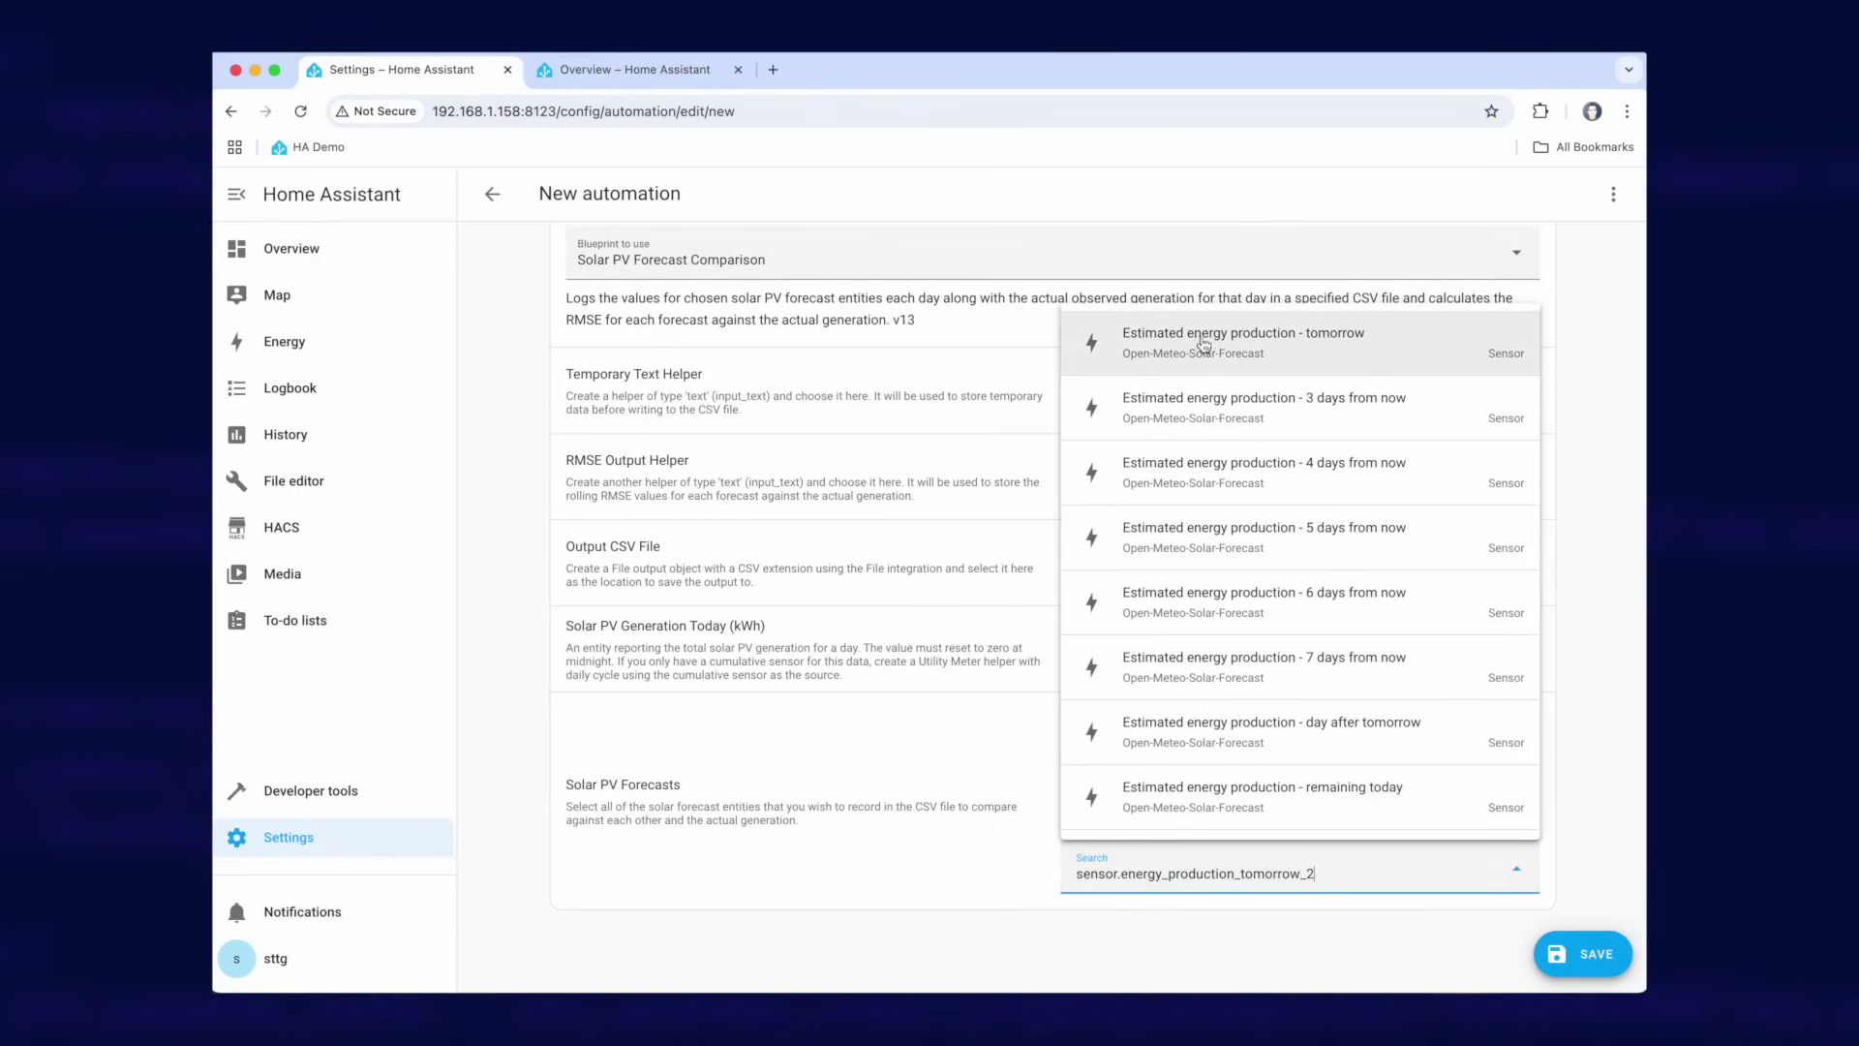
- Add the Open-Meteo tomorrow estimate as the third forecast and save the automation as 'Solar PV Forecast Comparison'
click(1298, 359)
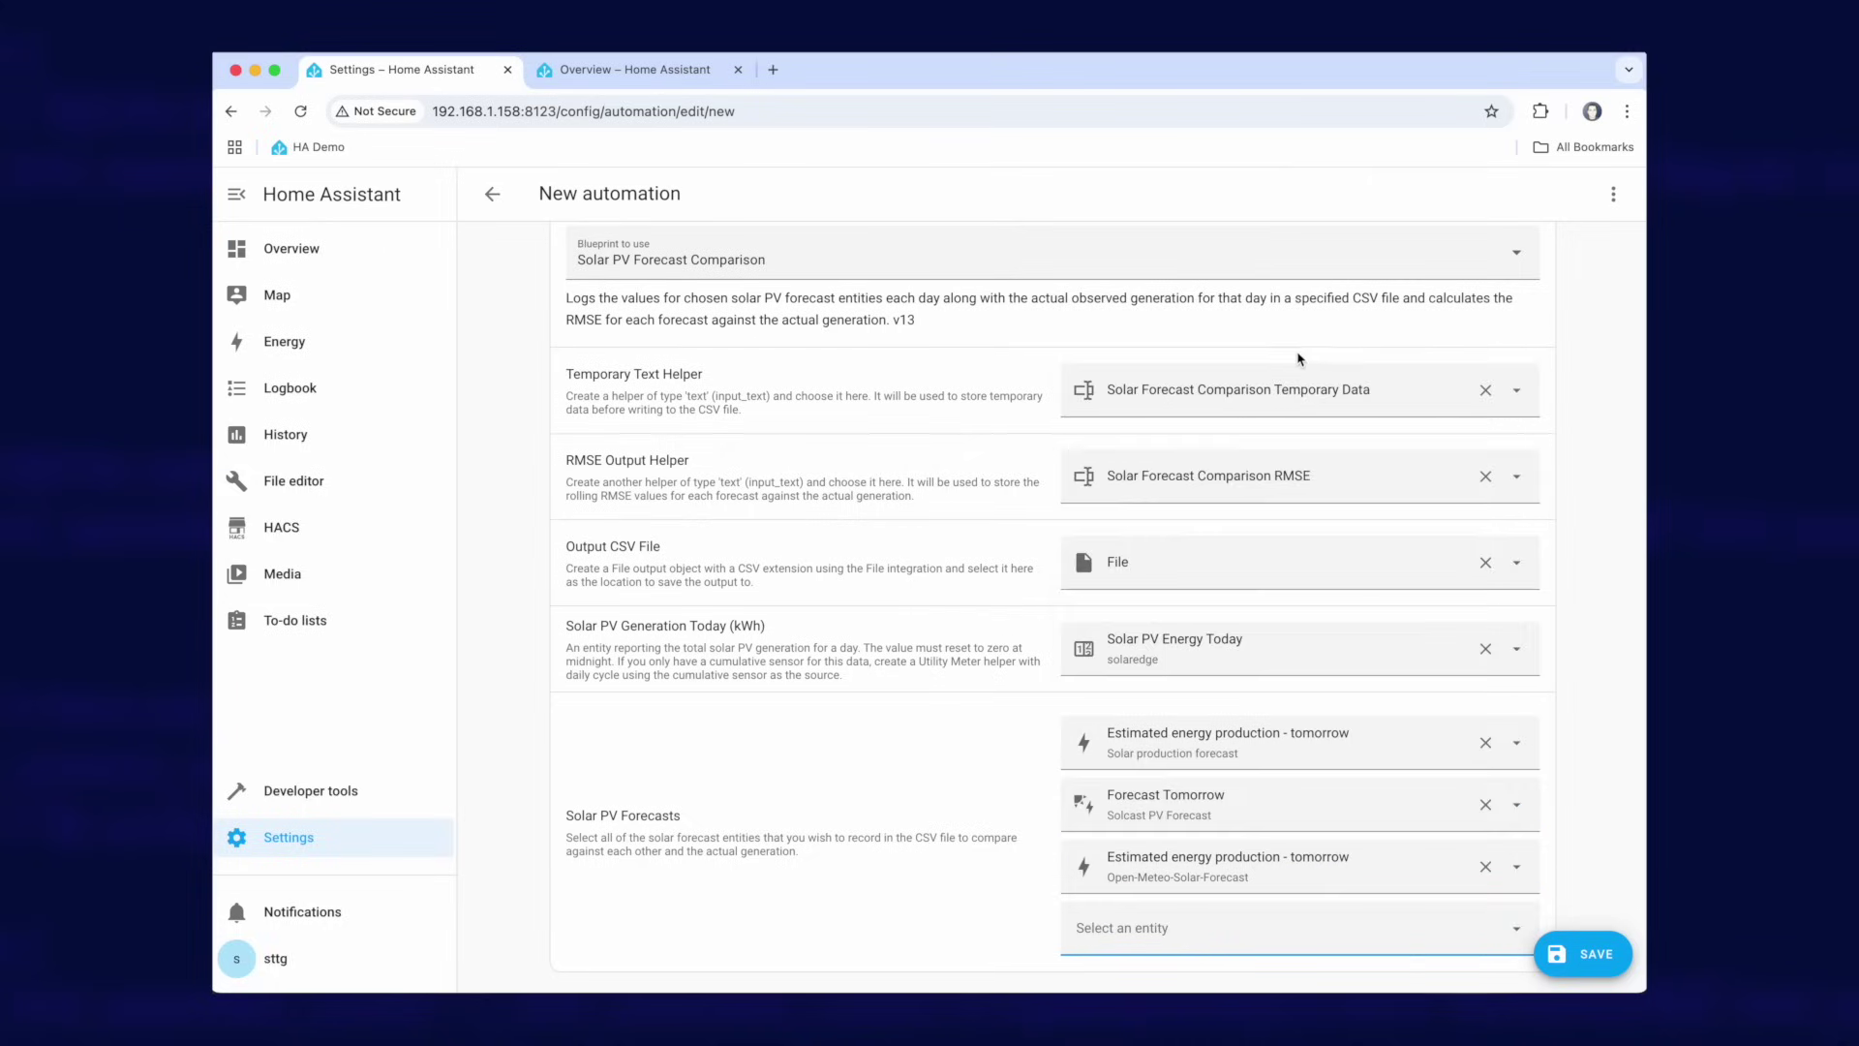
click(1594, 946)
triple_click(781, 543)
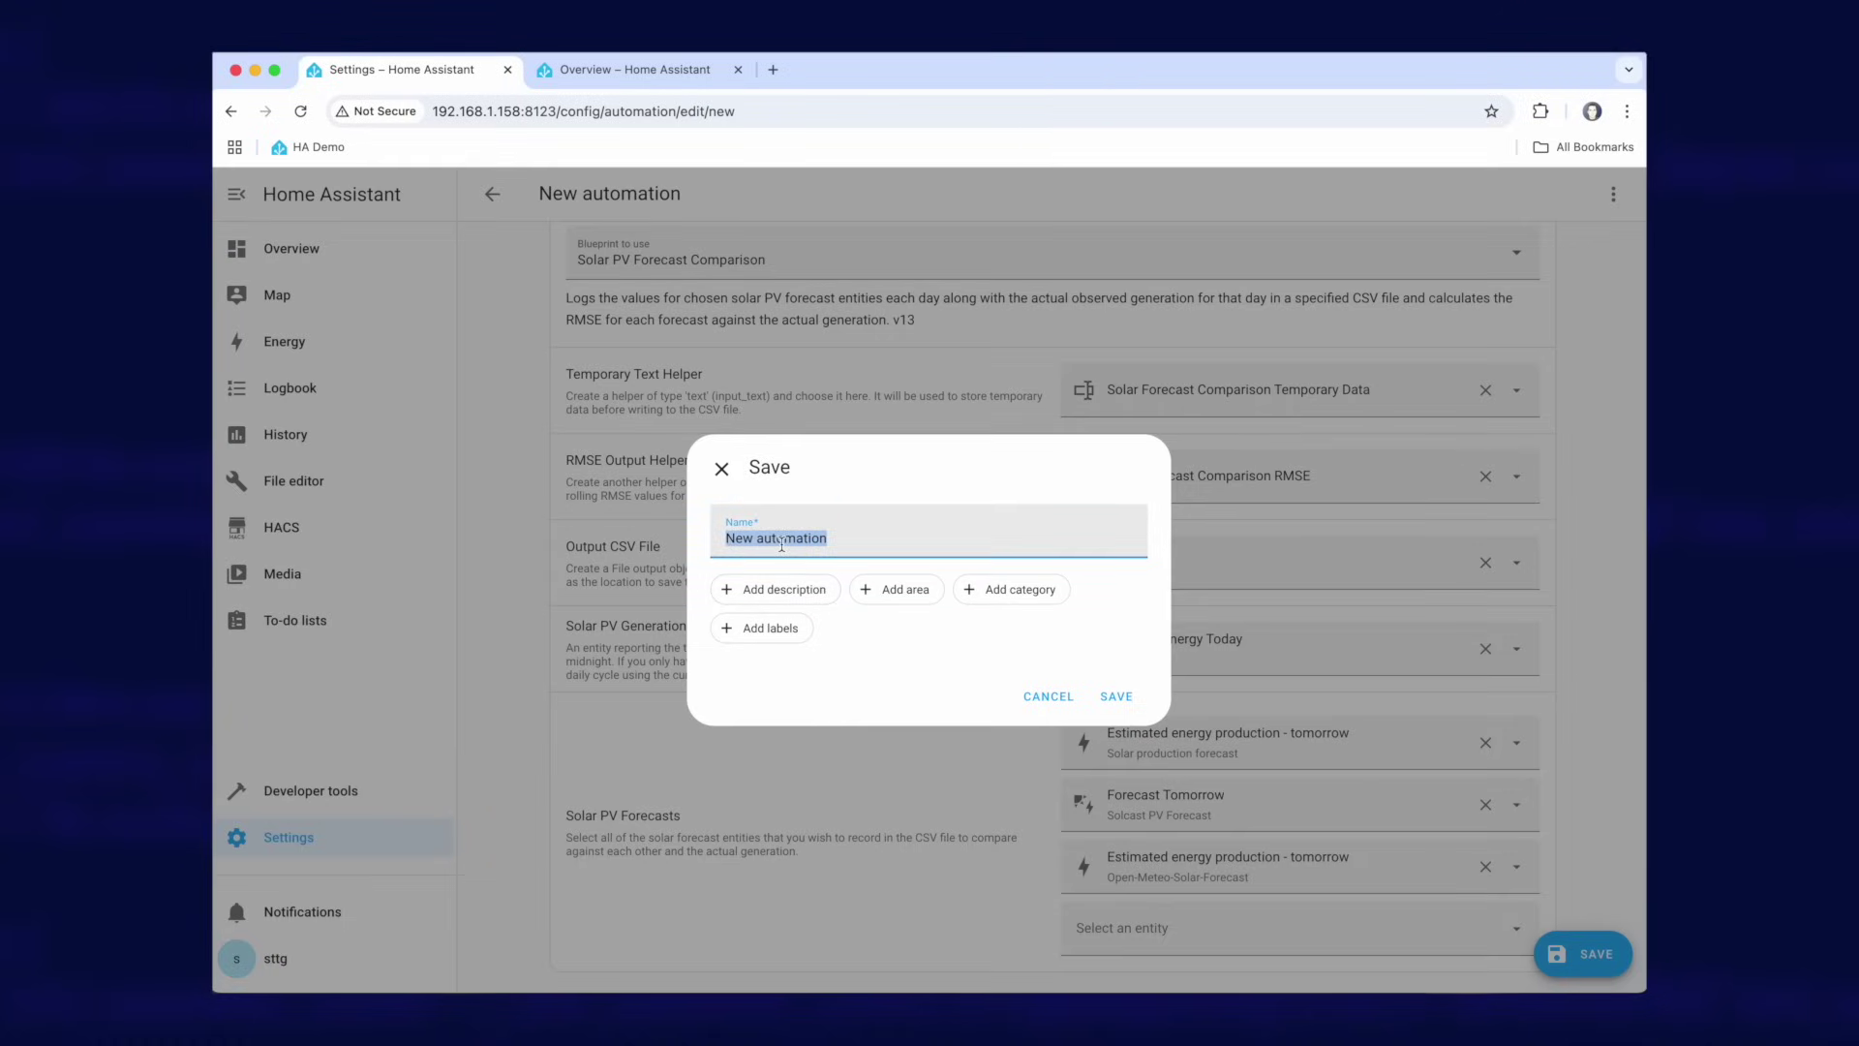
text(Solar PV Forecast Comparis)
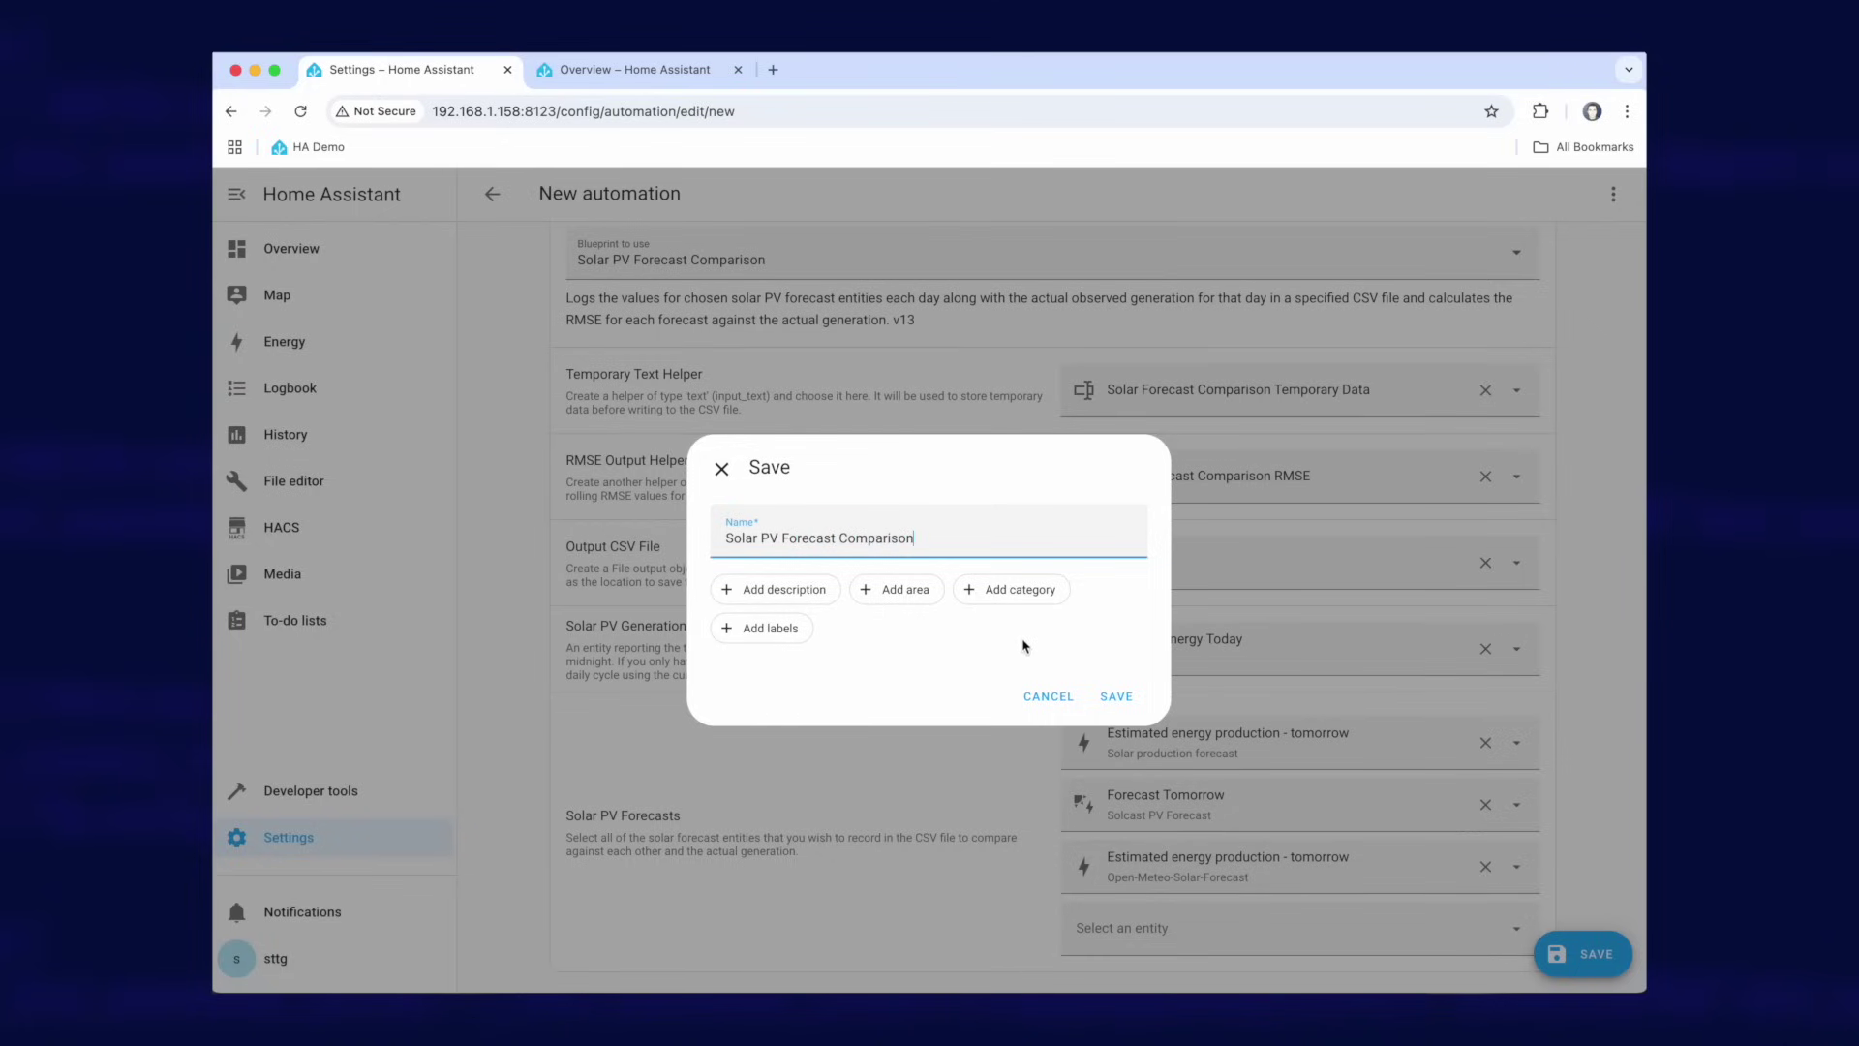
click(1118, 698)
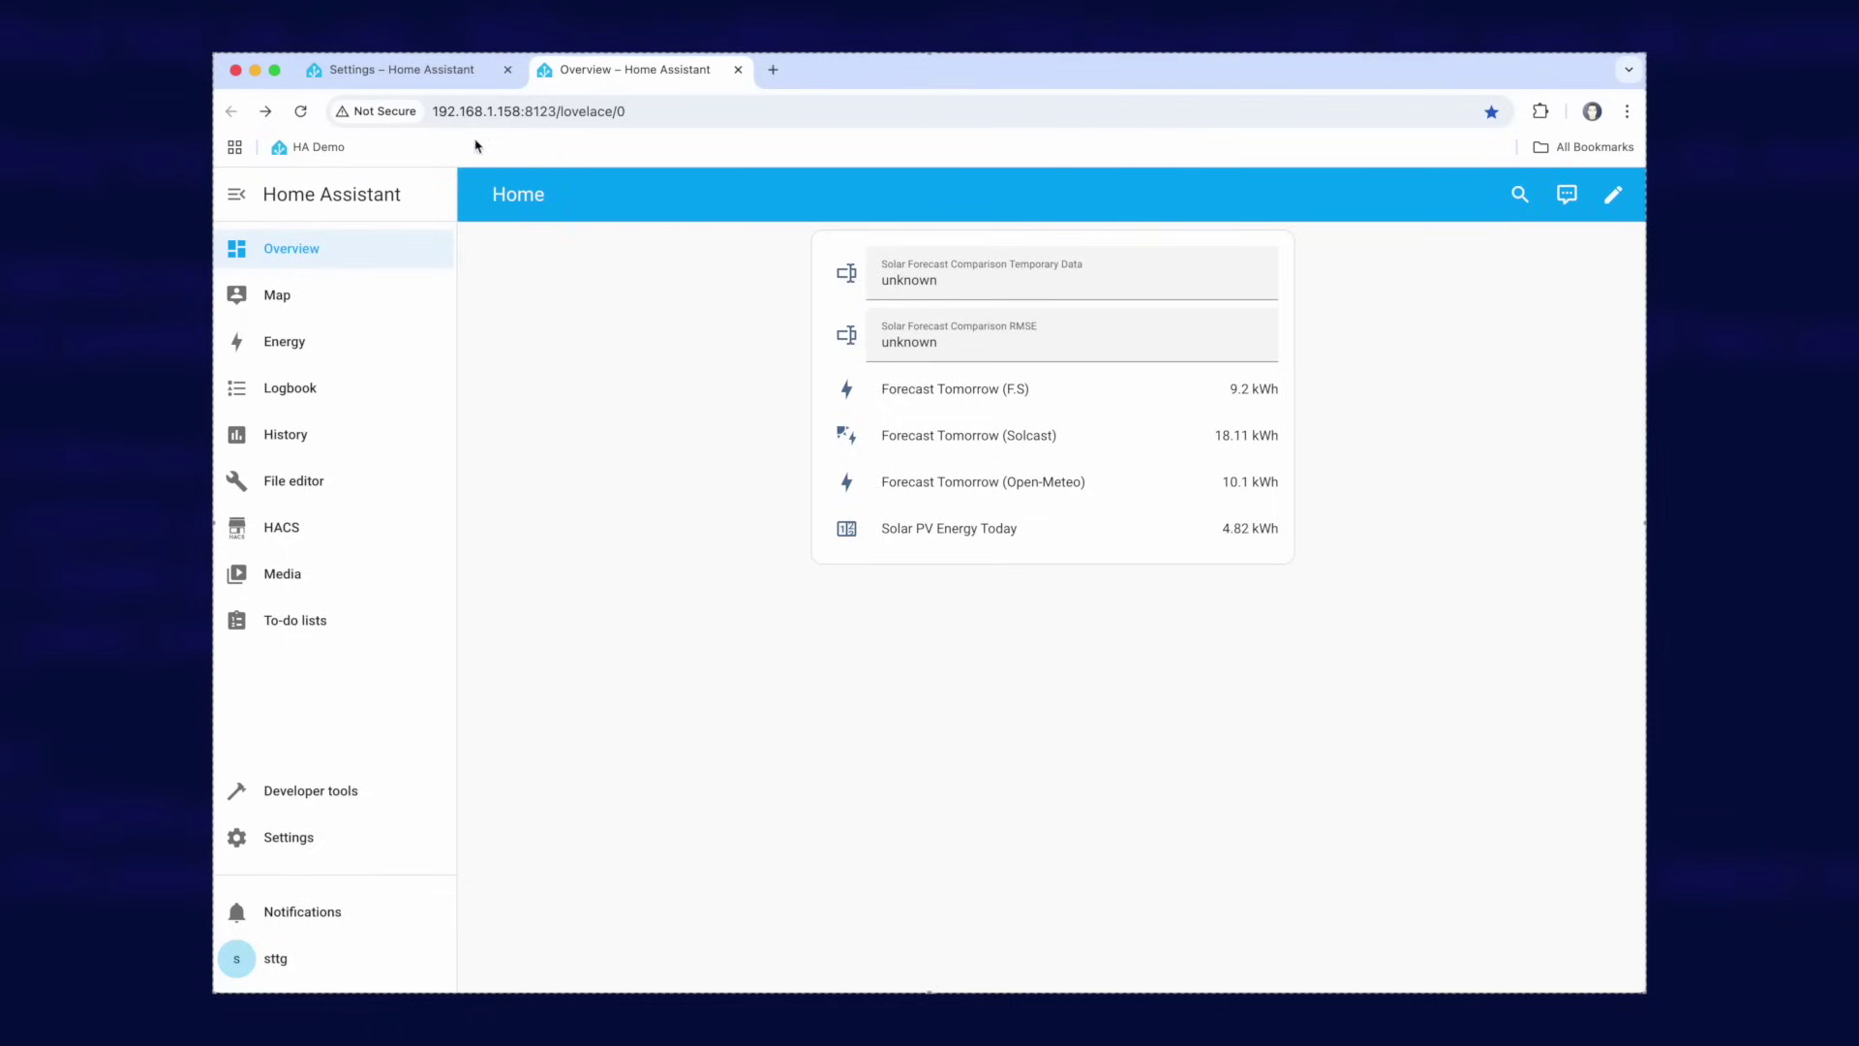
- Run the automation's actions once and check the Temporary Data helper's value on the dashboard
click(403, 74)
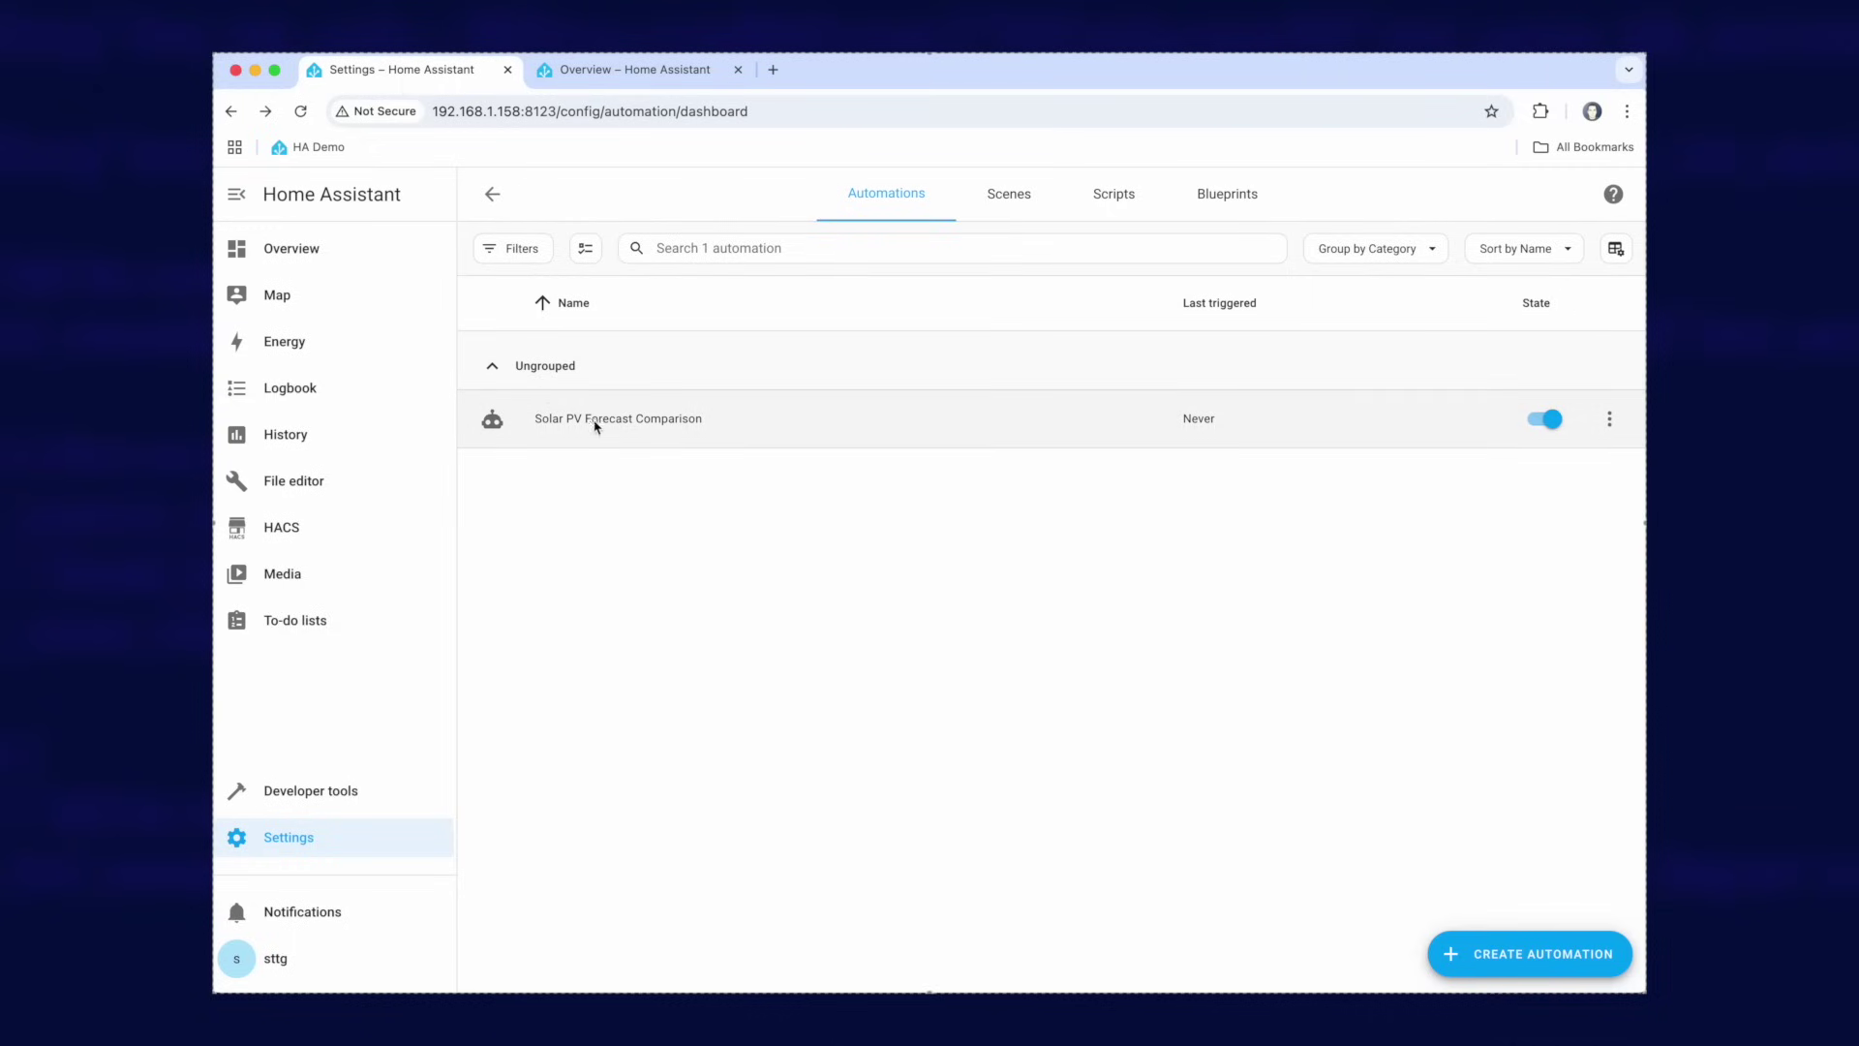
click(1608, 418)
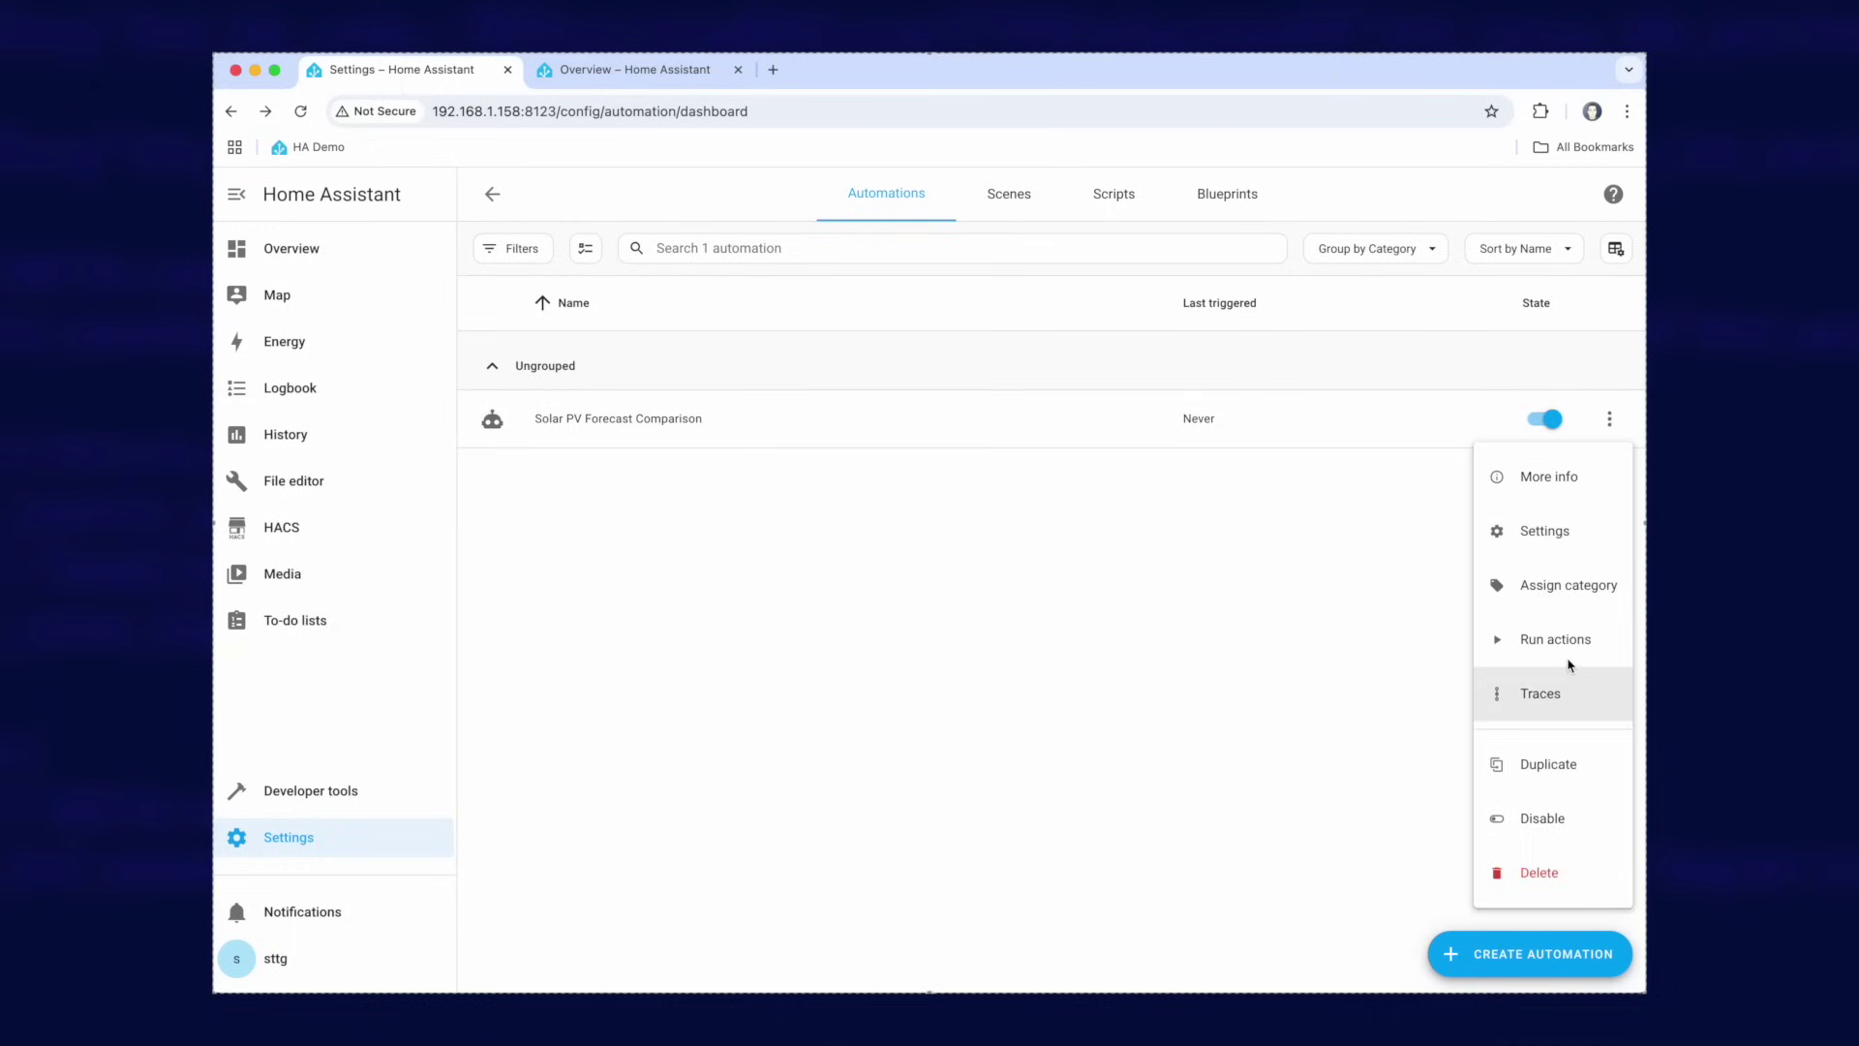
click(1569, 651)
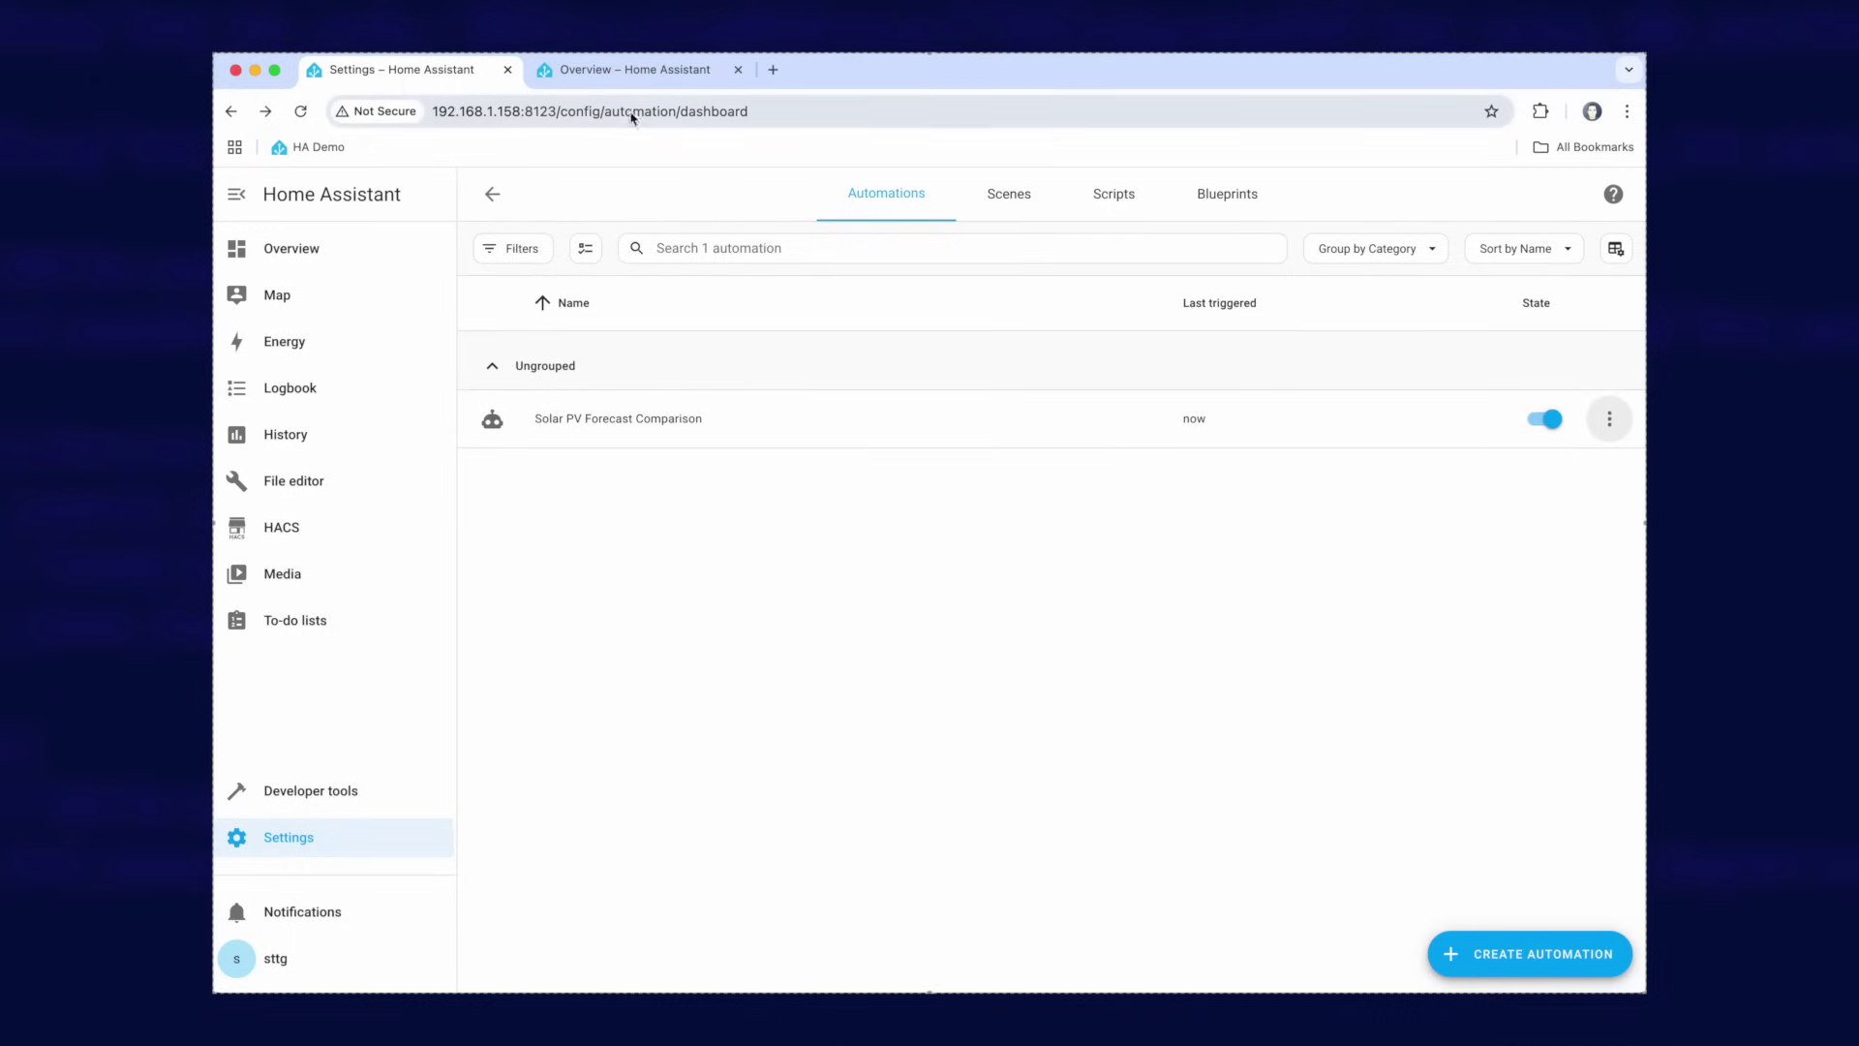
click(629, 76)
drag(1166, 284, 877, 281)
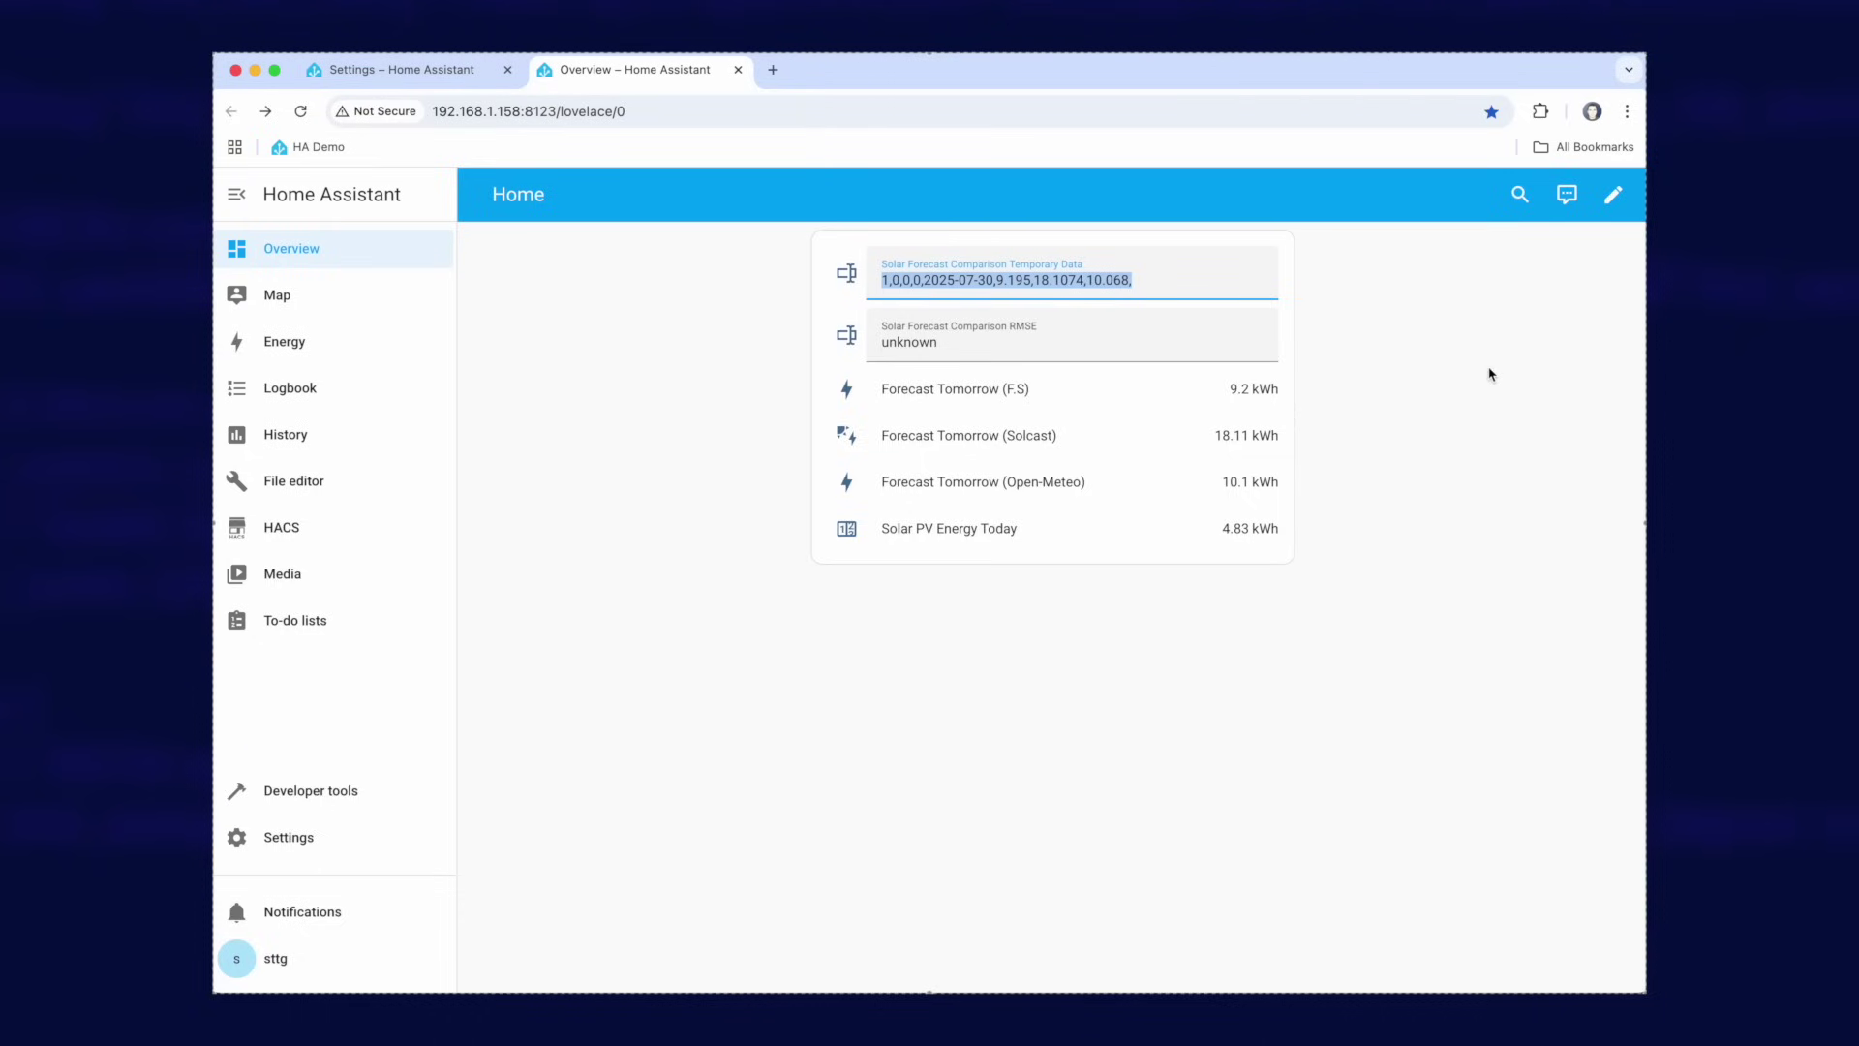
- Run it again and check the RMSE helper: RMSE1 4.364, RMSE2 13.2764, RMSE3 5.237
click(434, 77)
click(1617, 425)
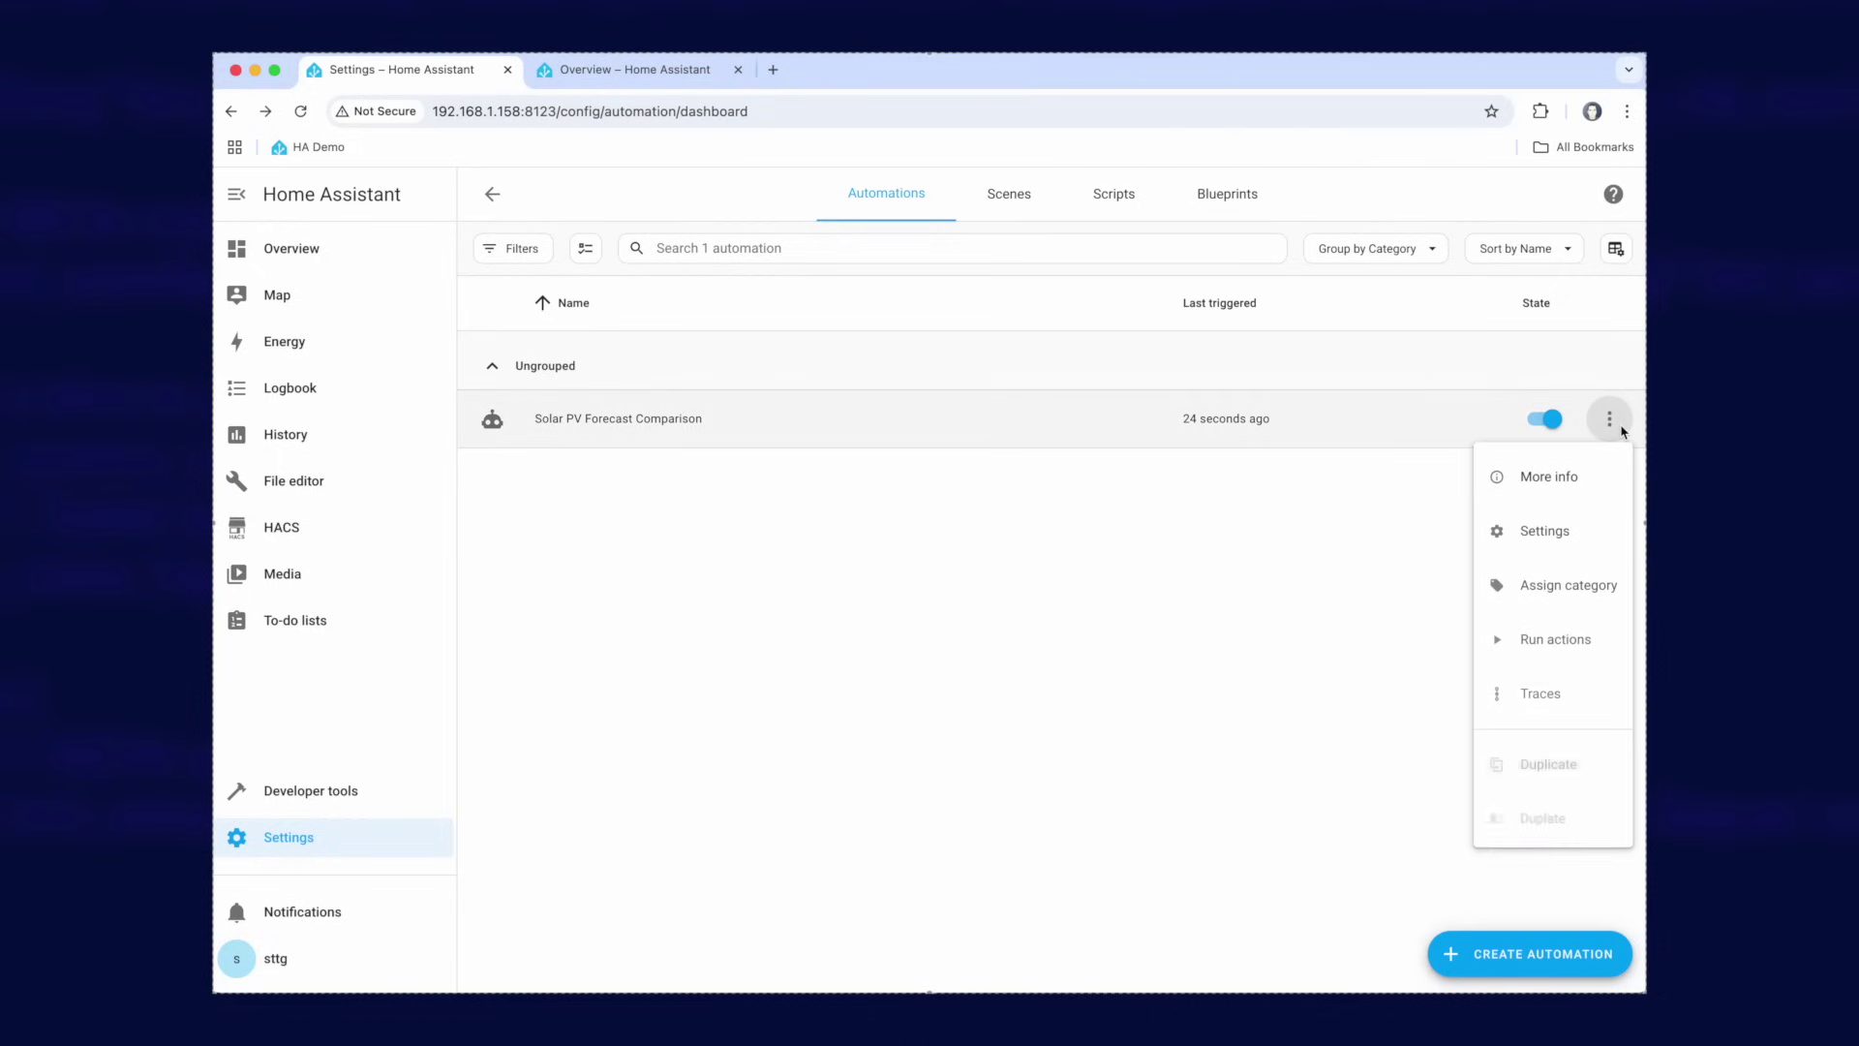
click(1555, 639)
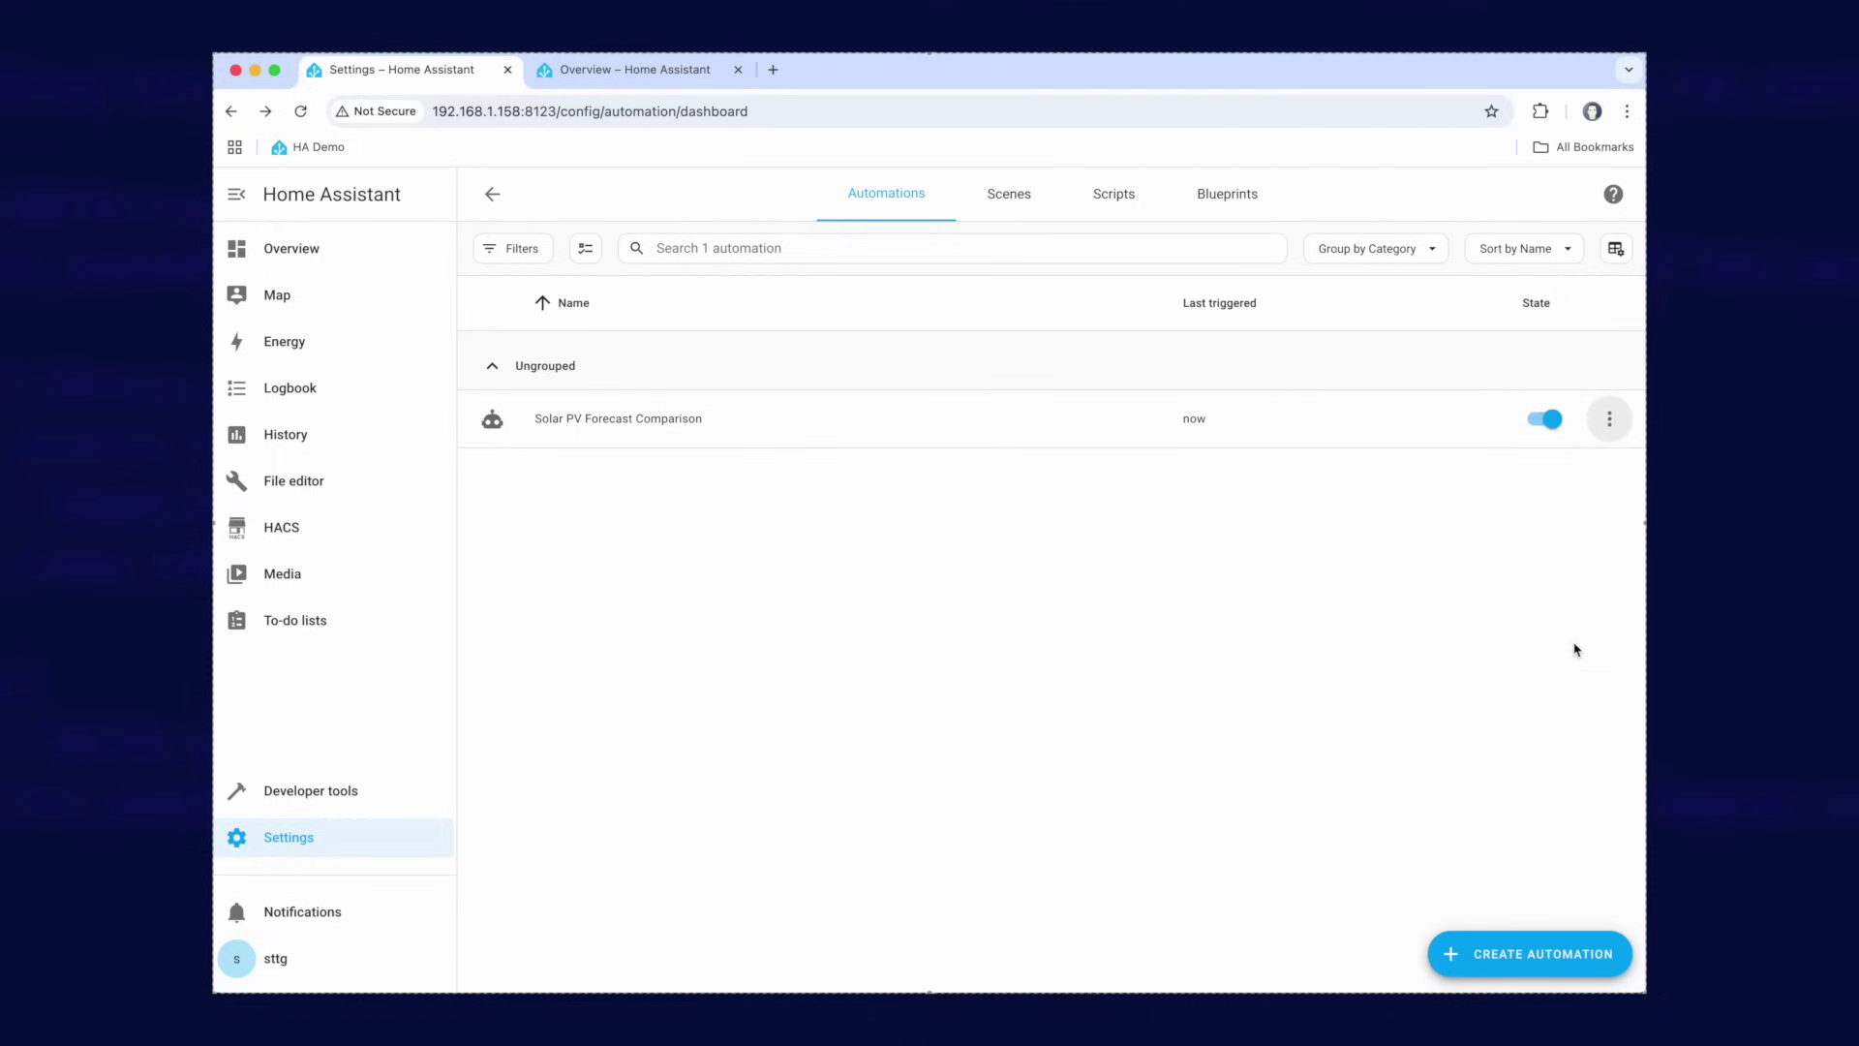
click(594, 76)
mouse_move(1204, 351)
mouse_down()
mouse_move(1058, 349)
mouse_move(1195, 346)
mouse_up()
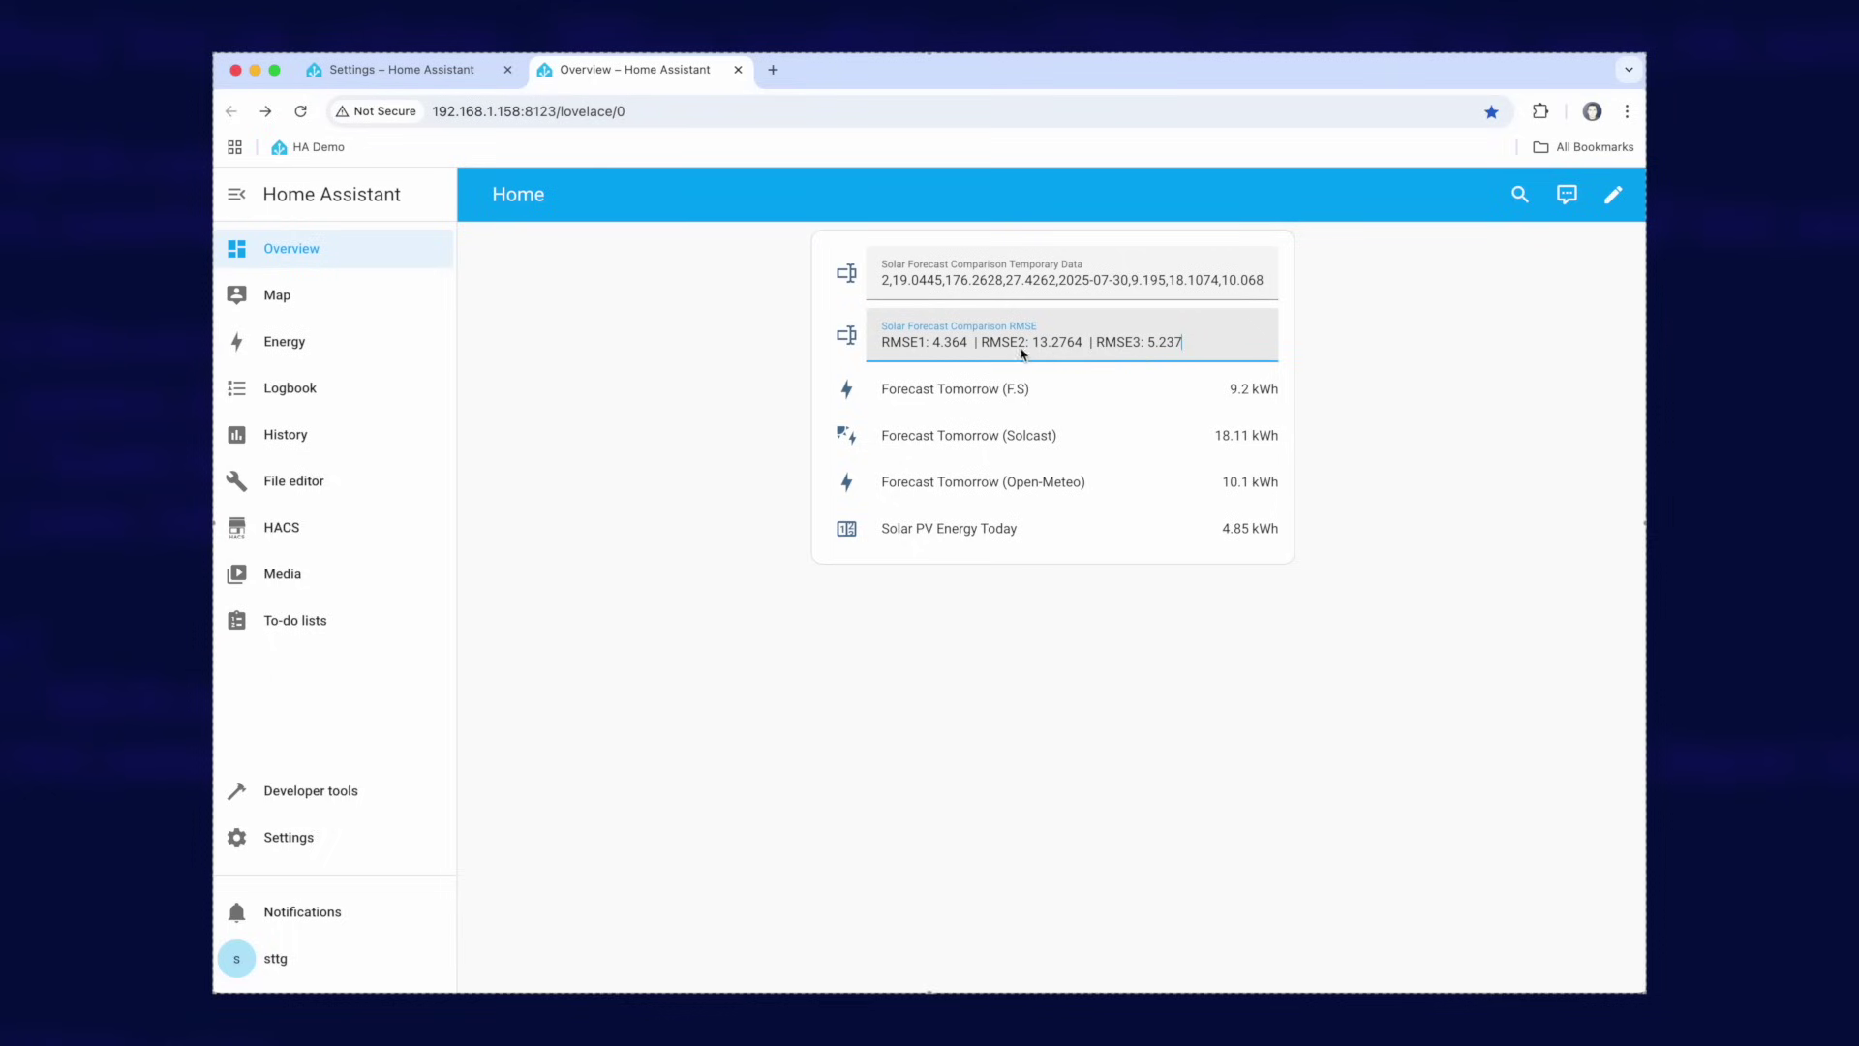
drag(886, 346, 968, 345)
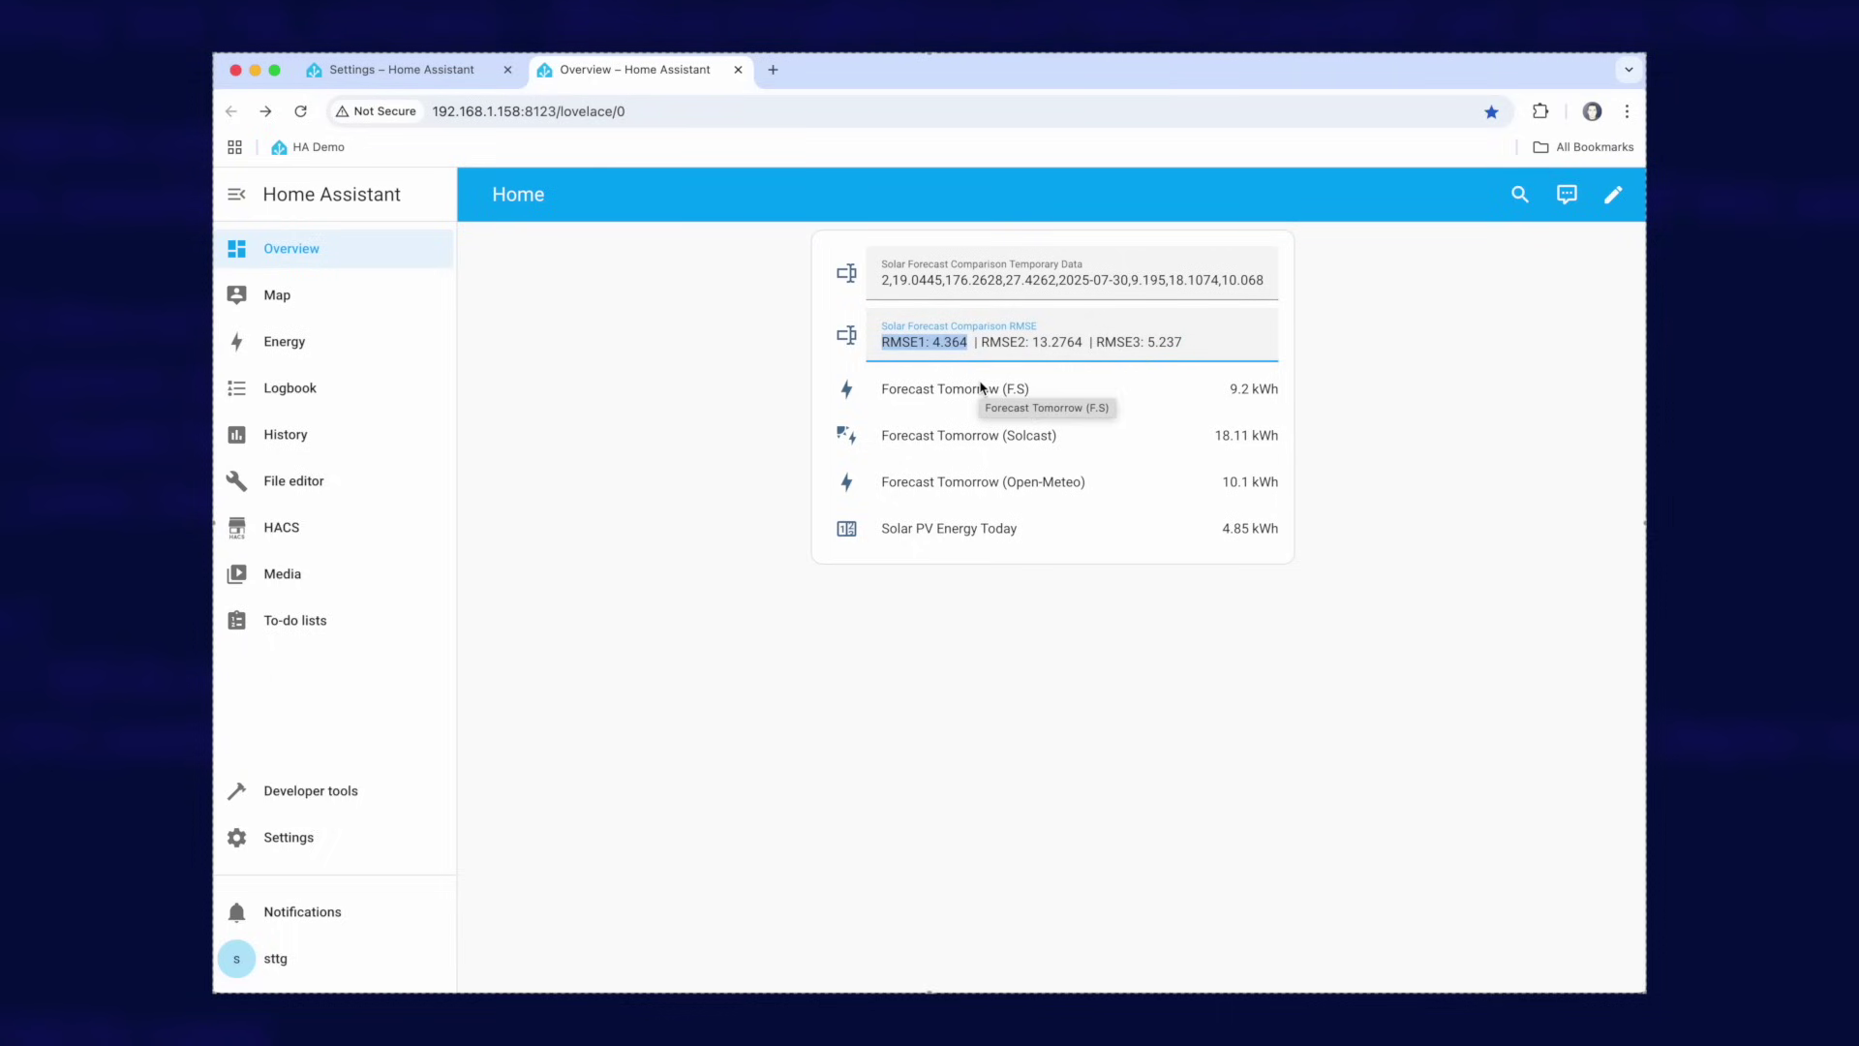
drag(1083, 345, 1035, 352)
drag(1186, 350, 1153, 351)
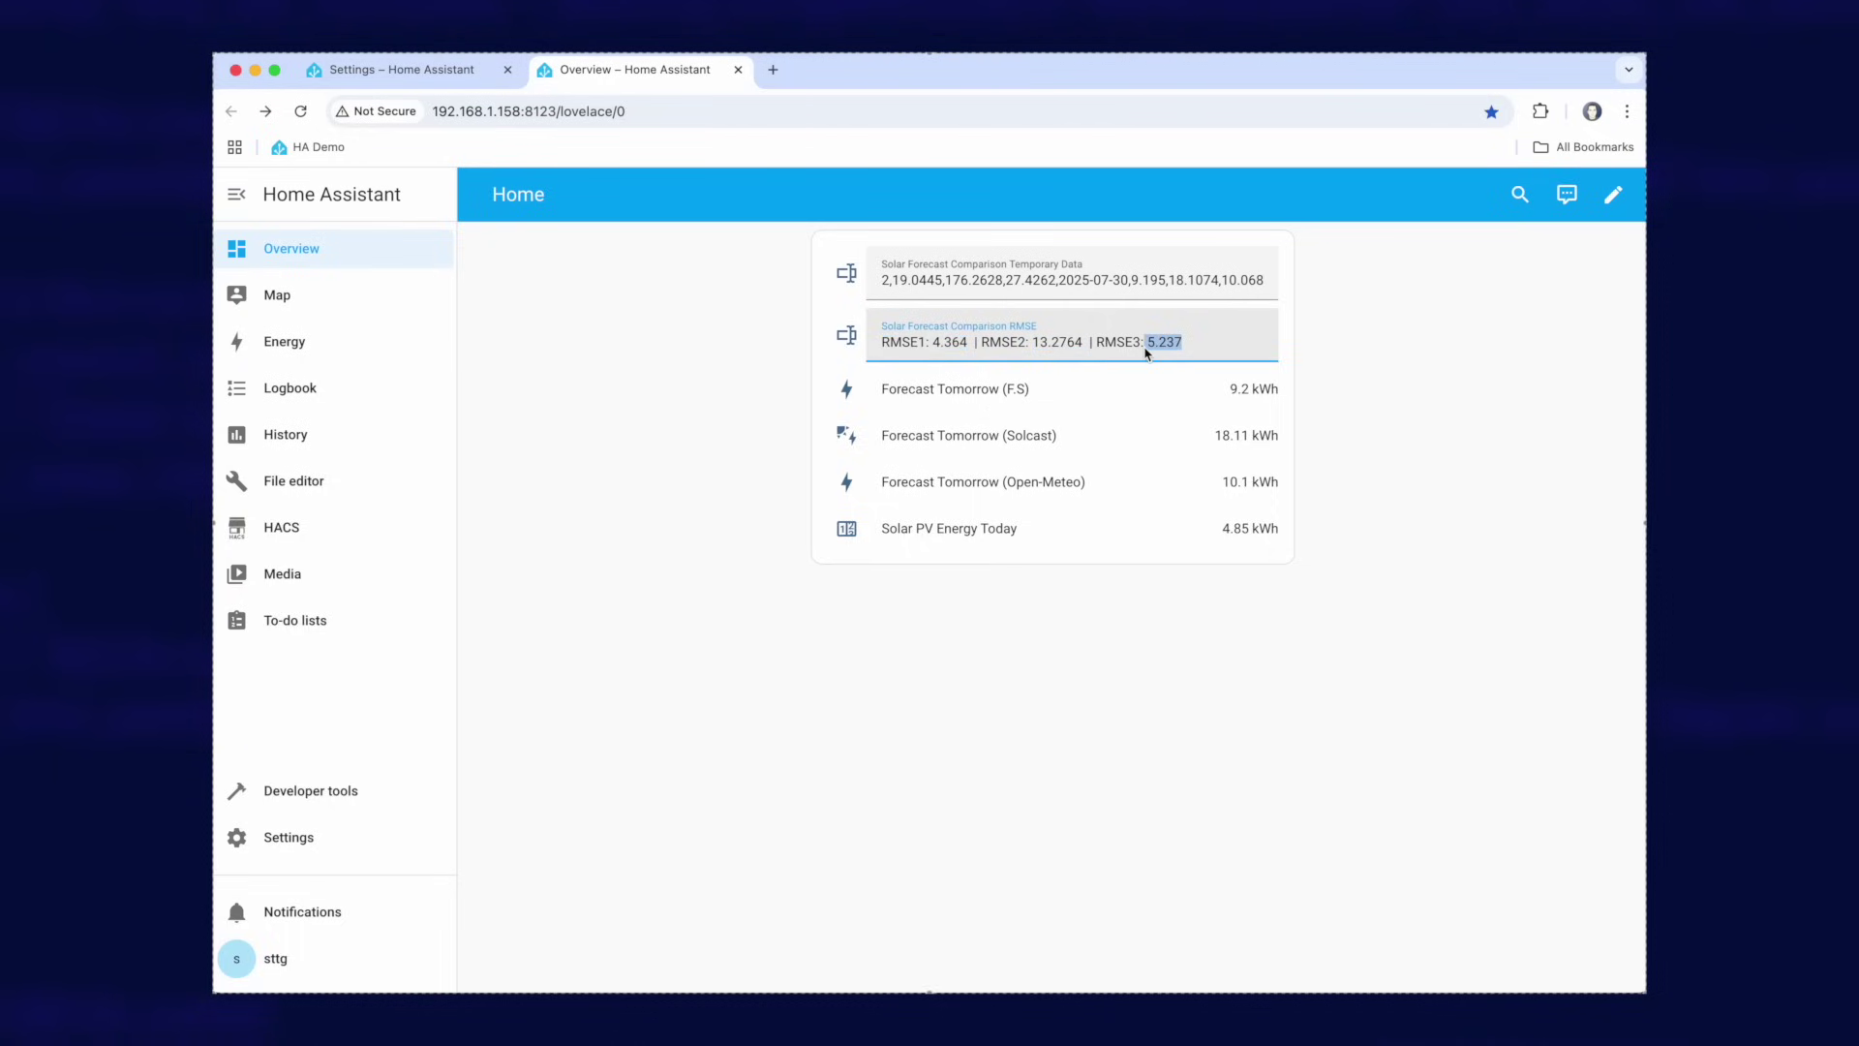
click(1252, 685)
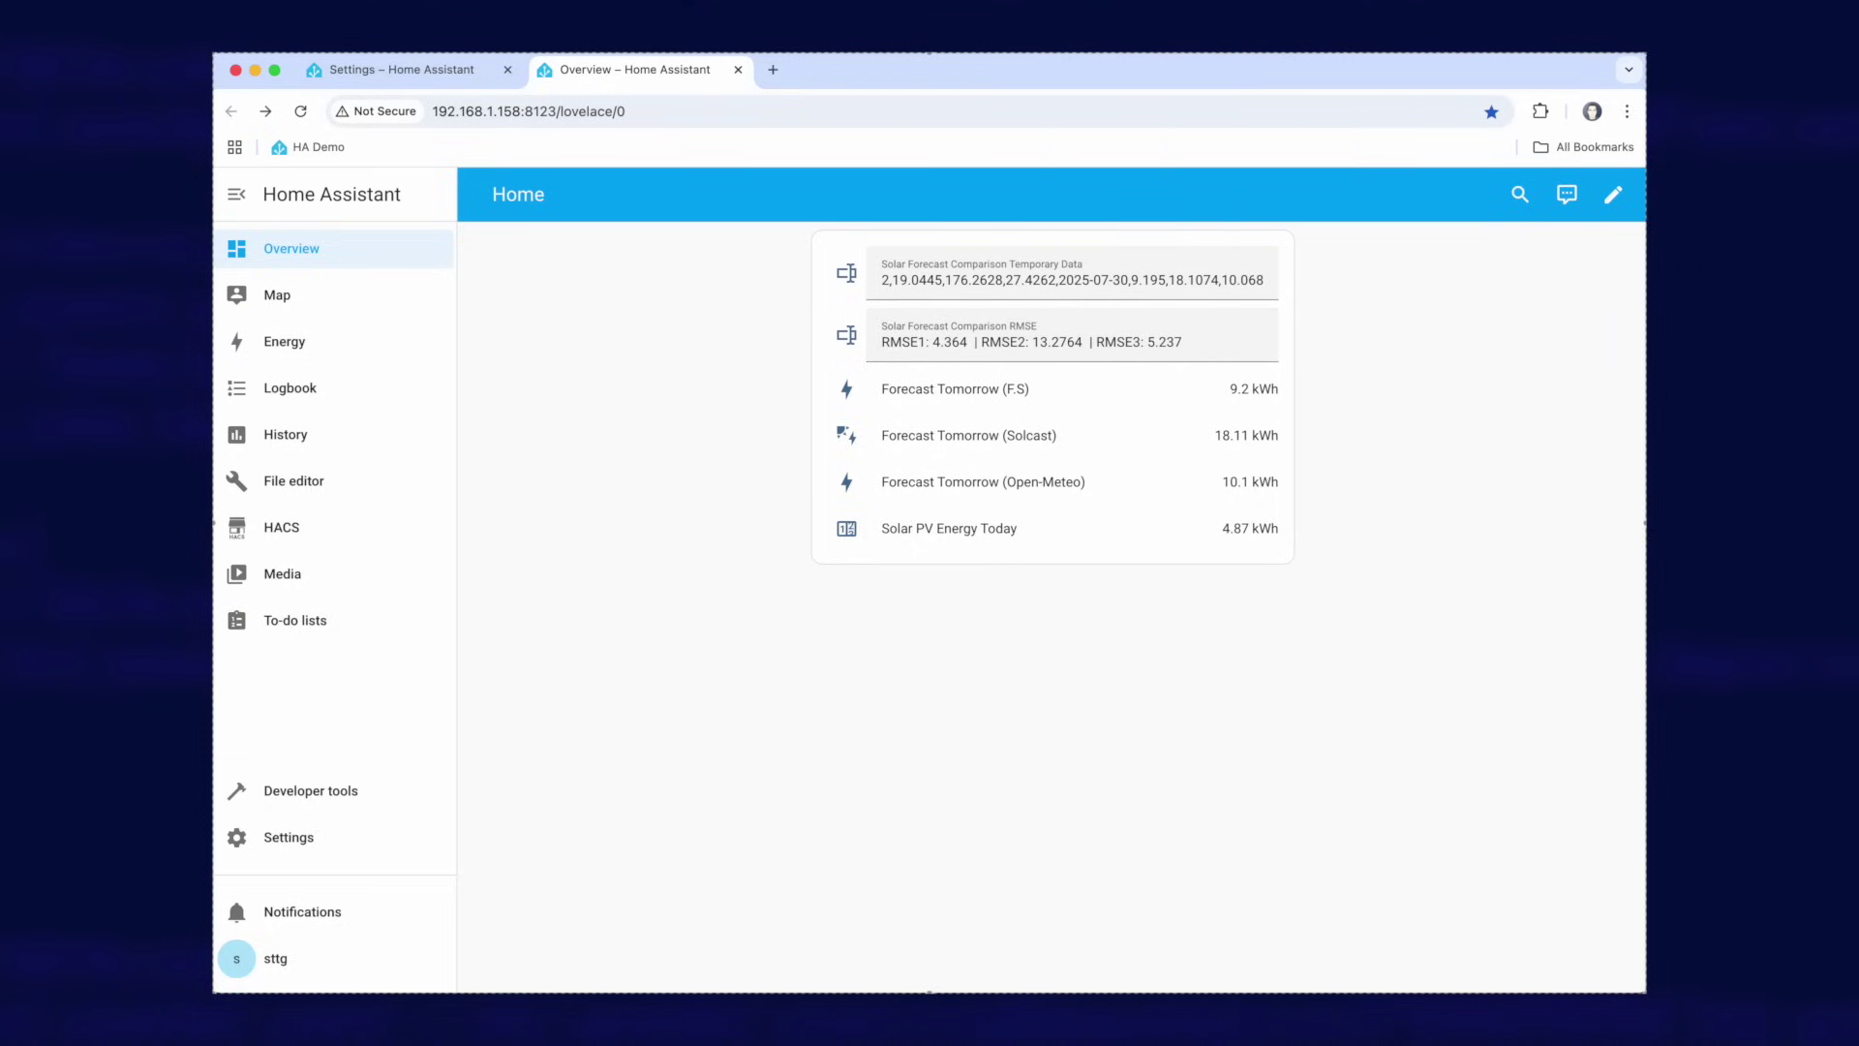
- Run the automation's actions twice and check the run counter in Temporary Data
click(407, 80)
click(1611, 419)
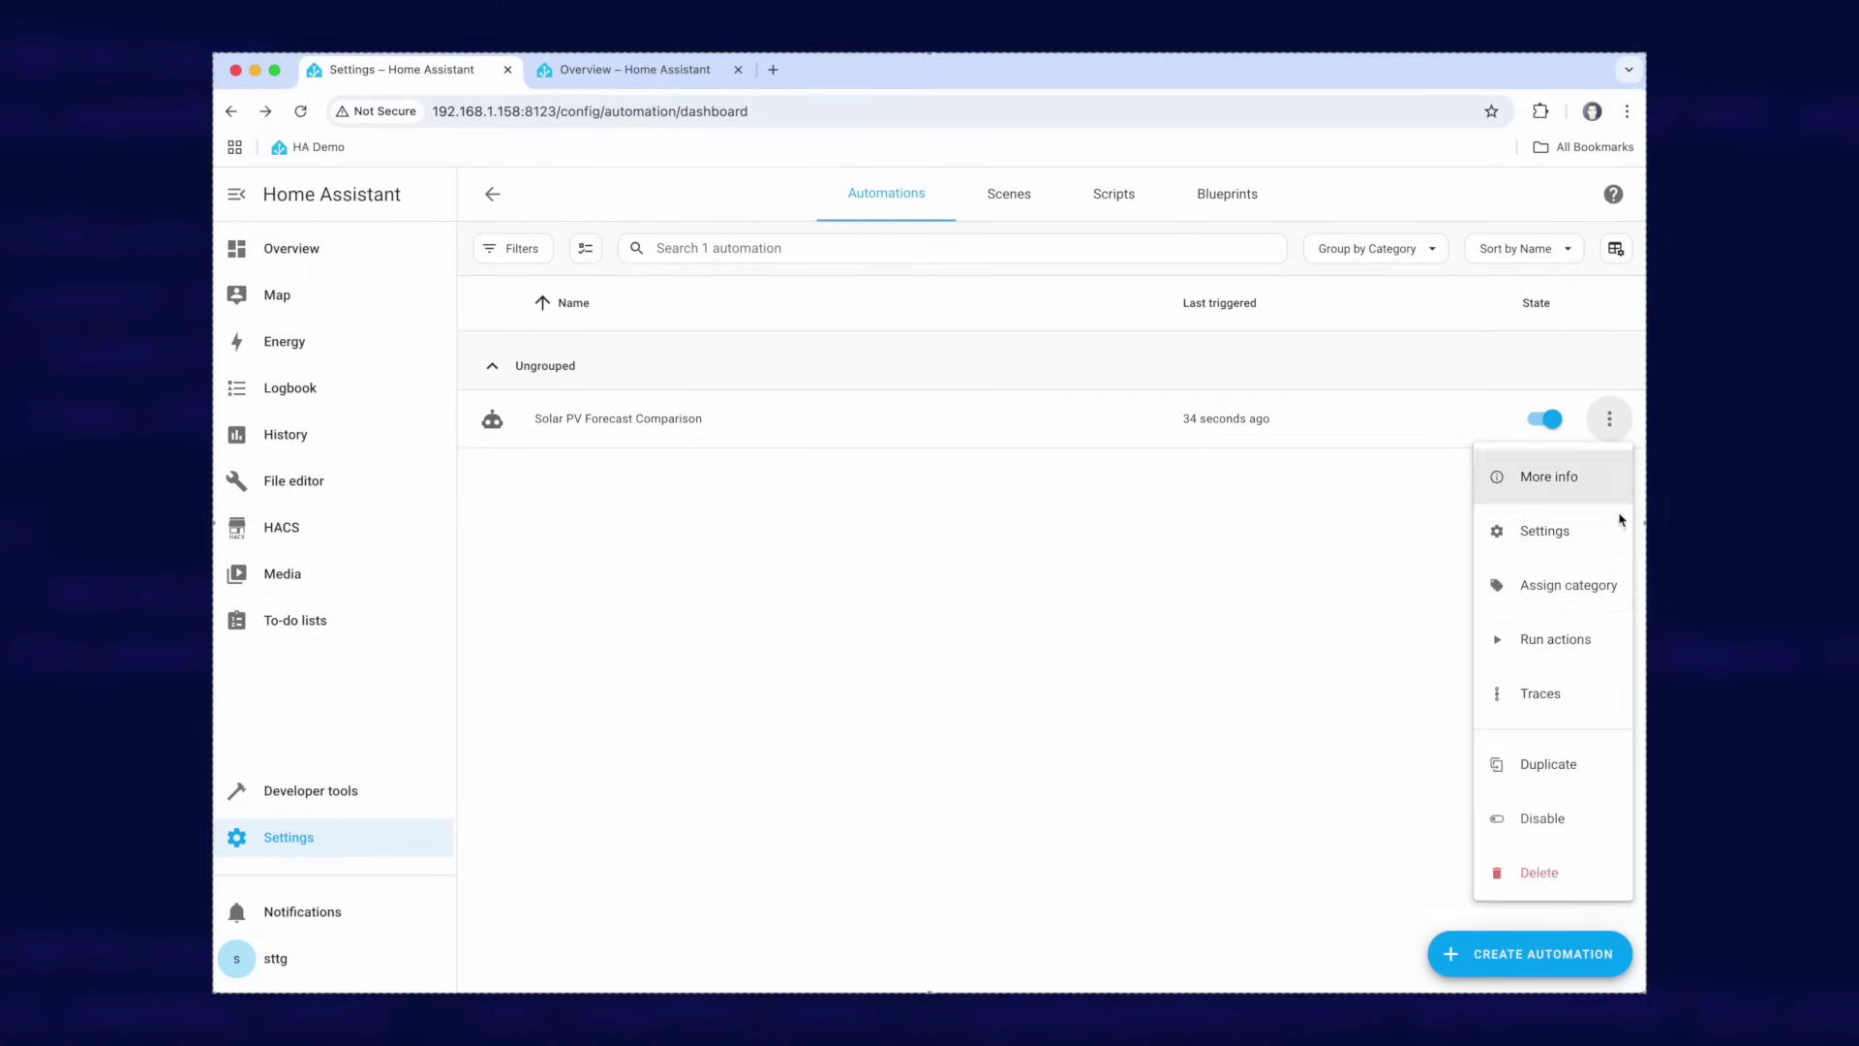
click(1589, 641)
click(1609, 420)
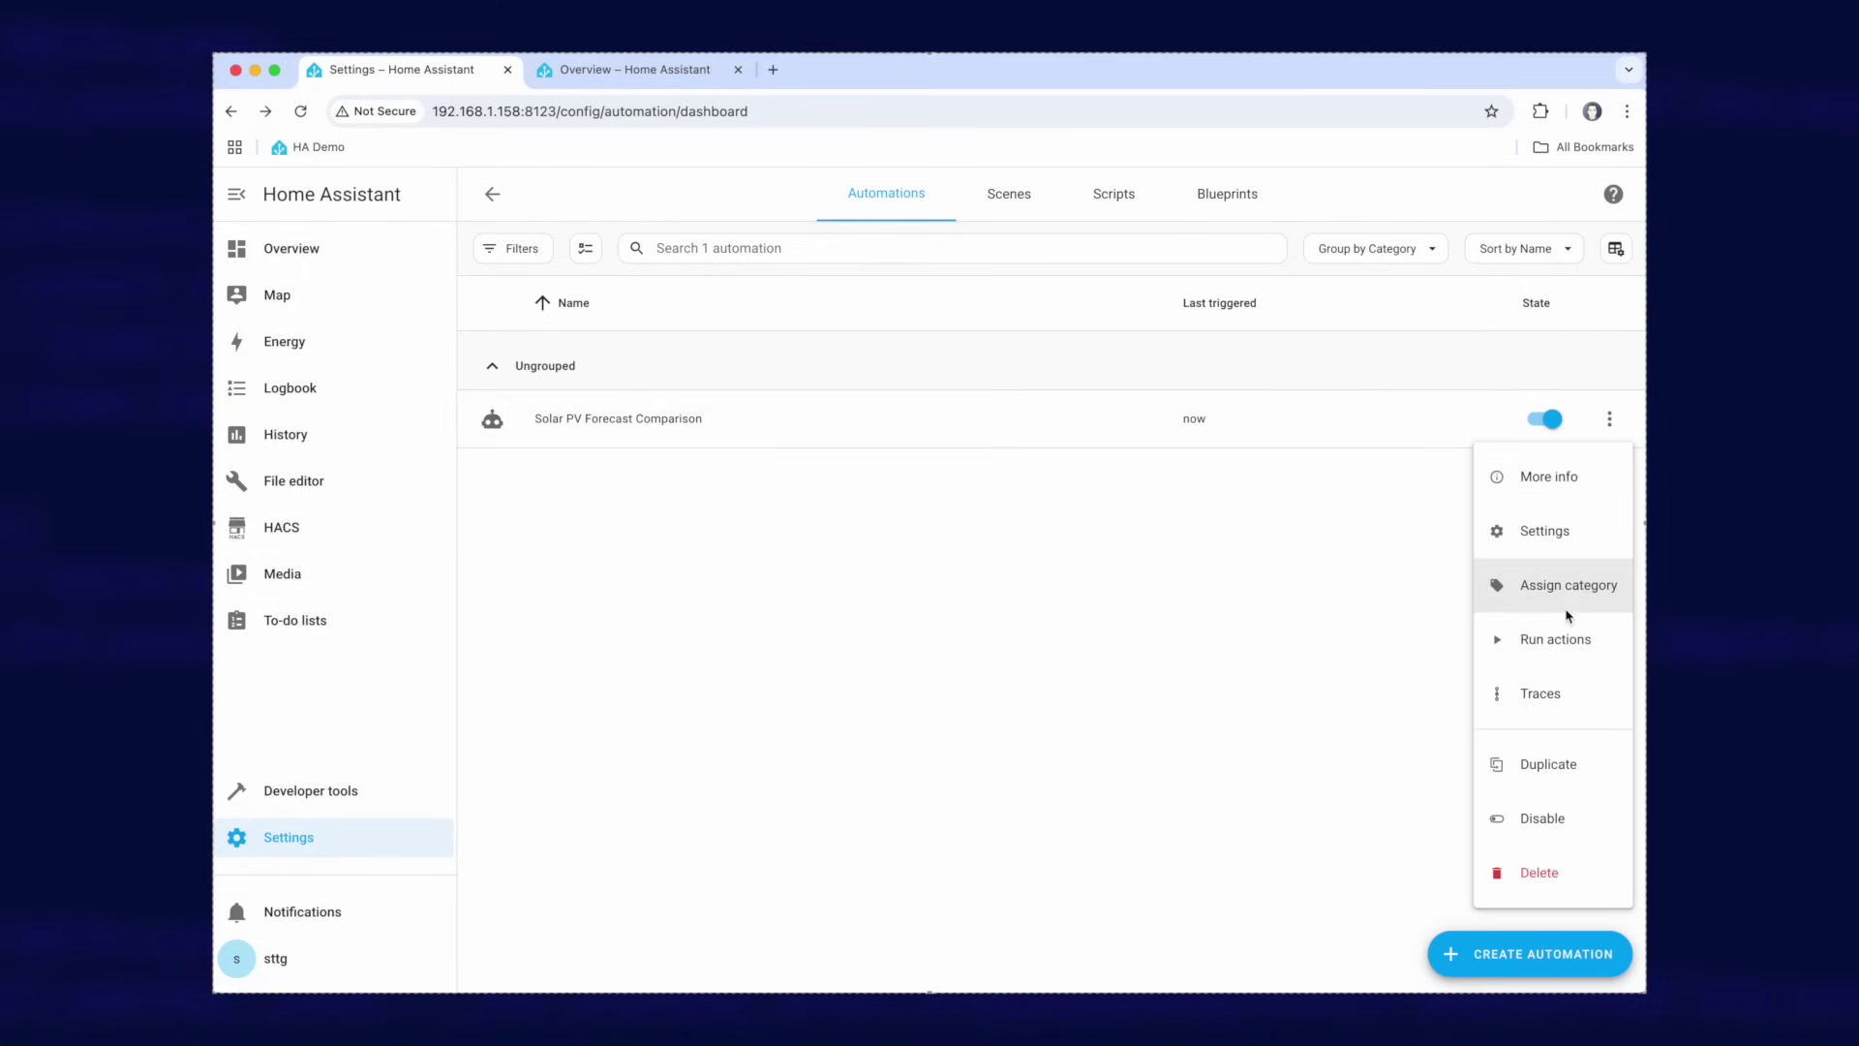
click(1581, 643)
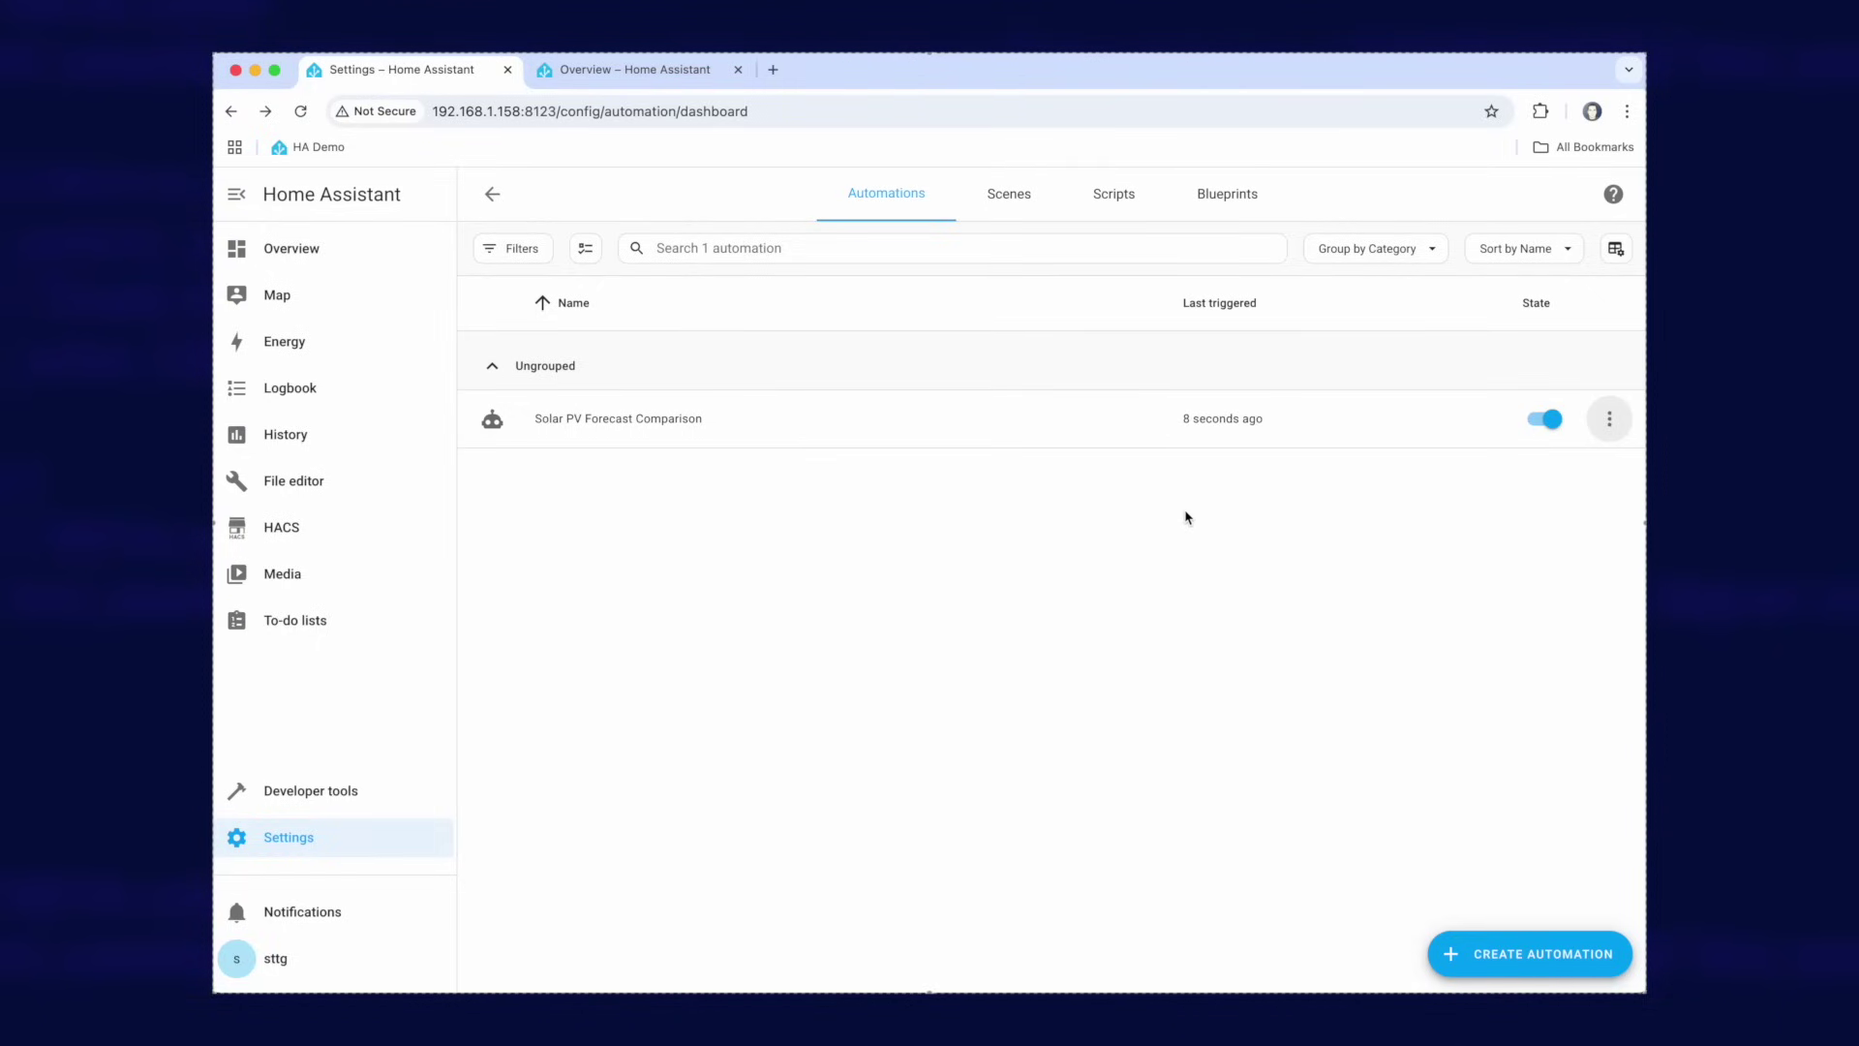
click(617, 70)
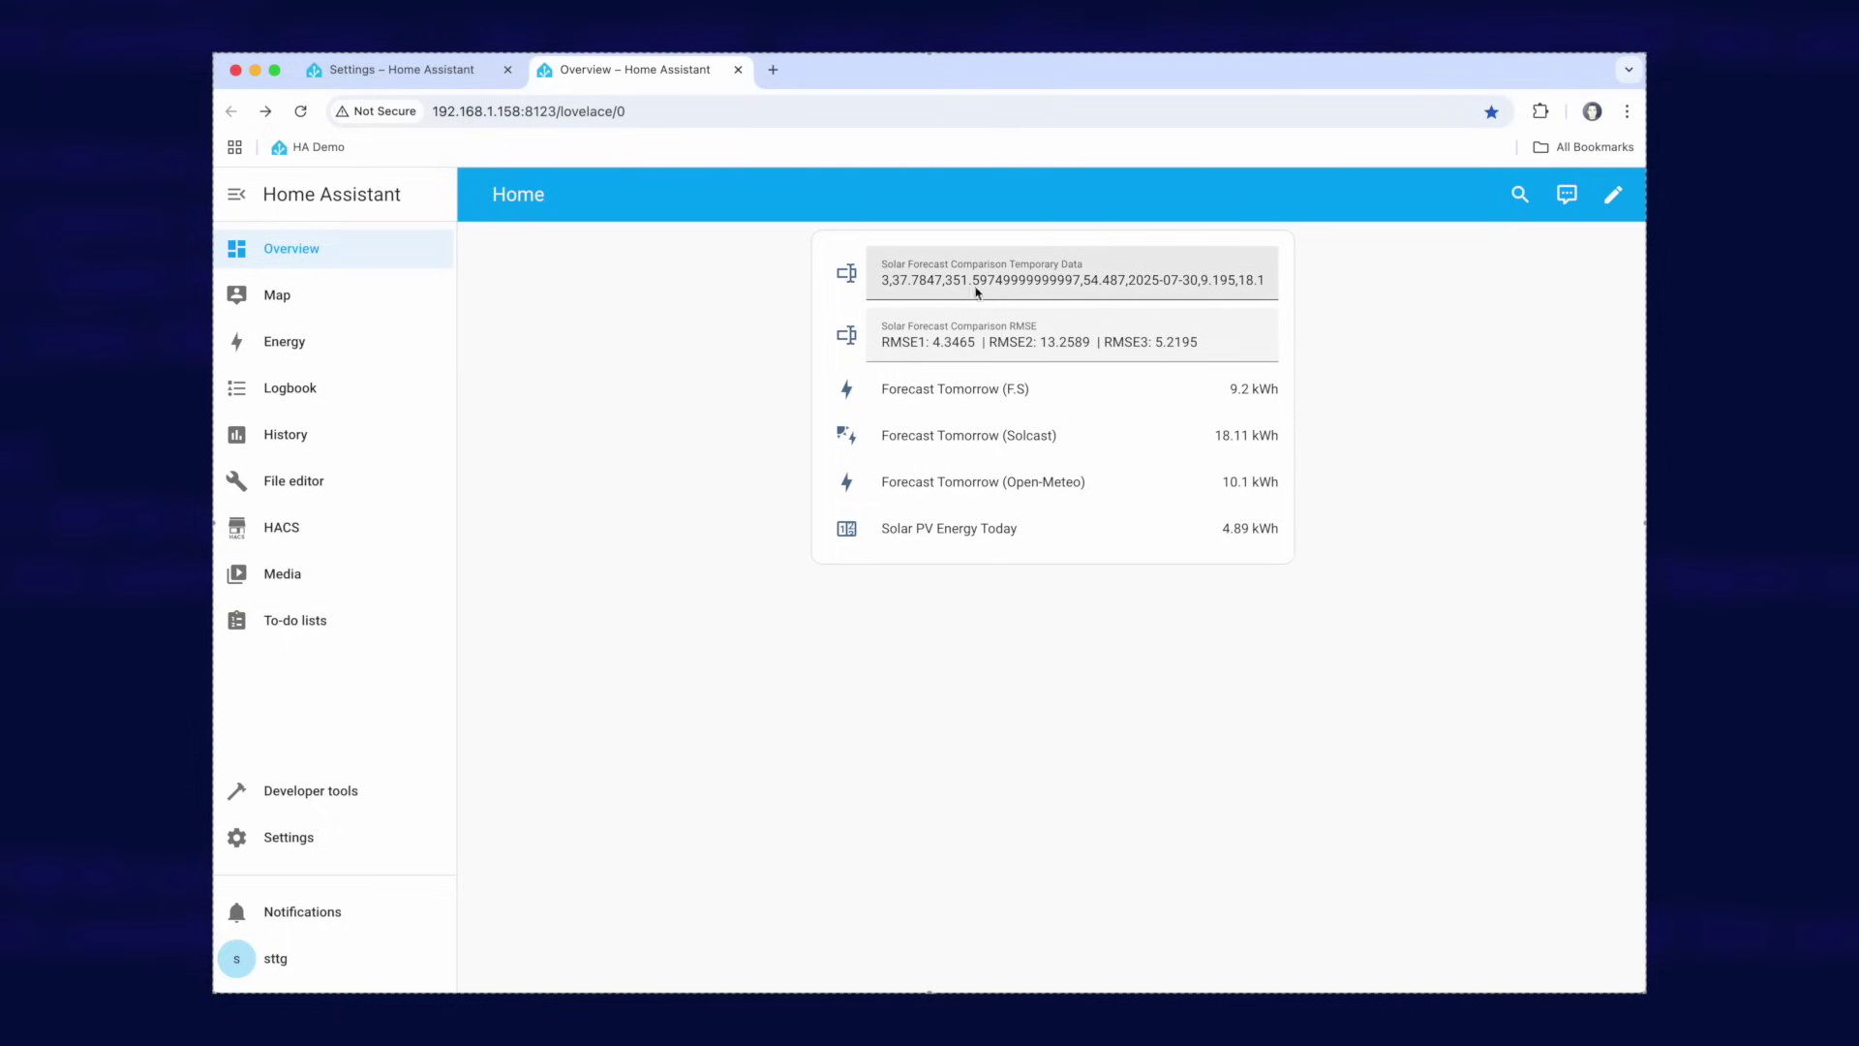
drag(891, 282, 857, 324)
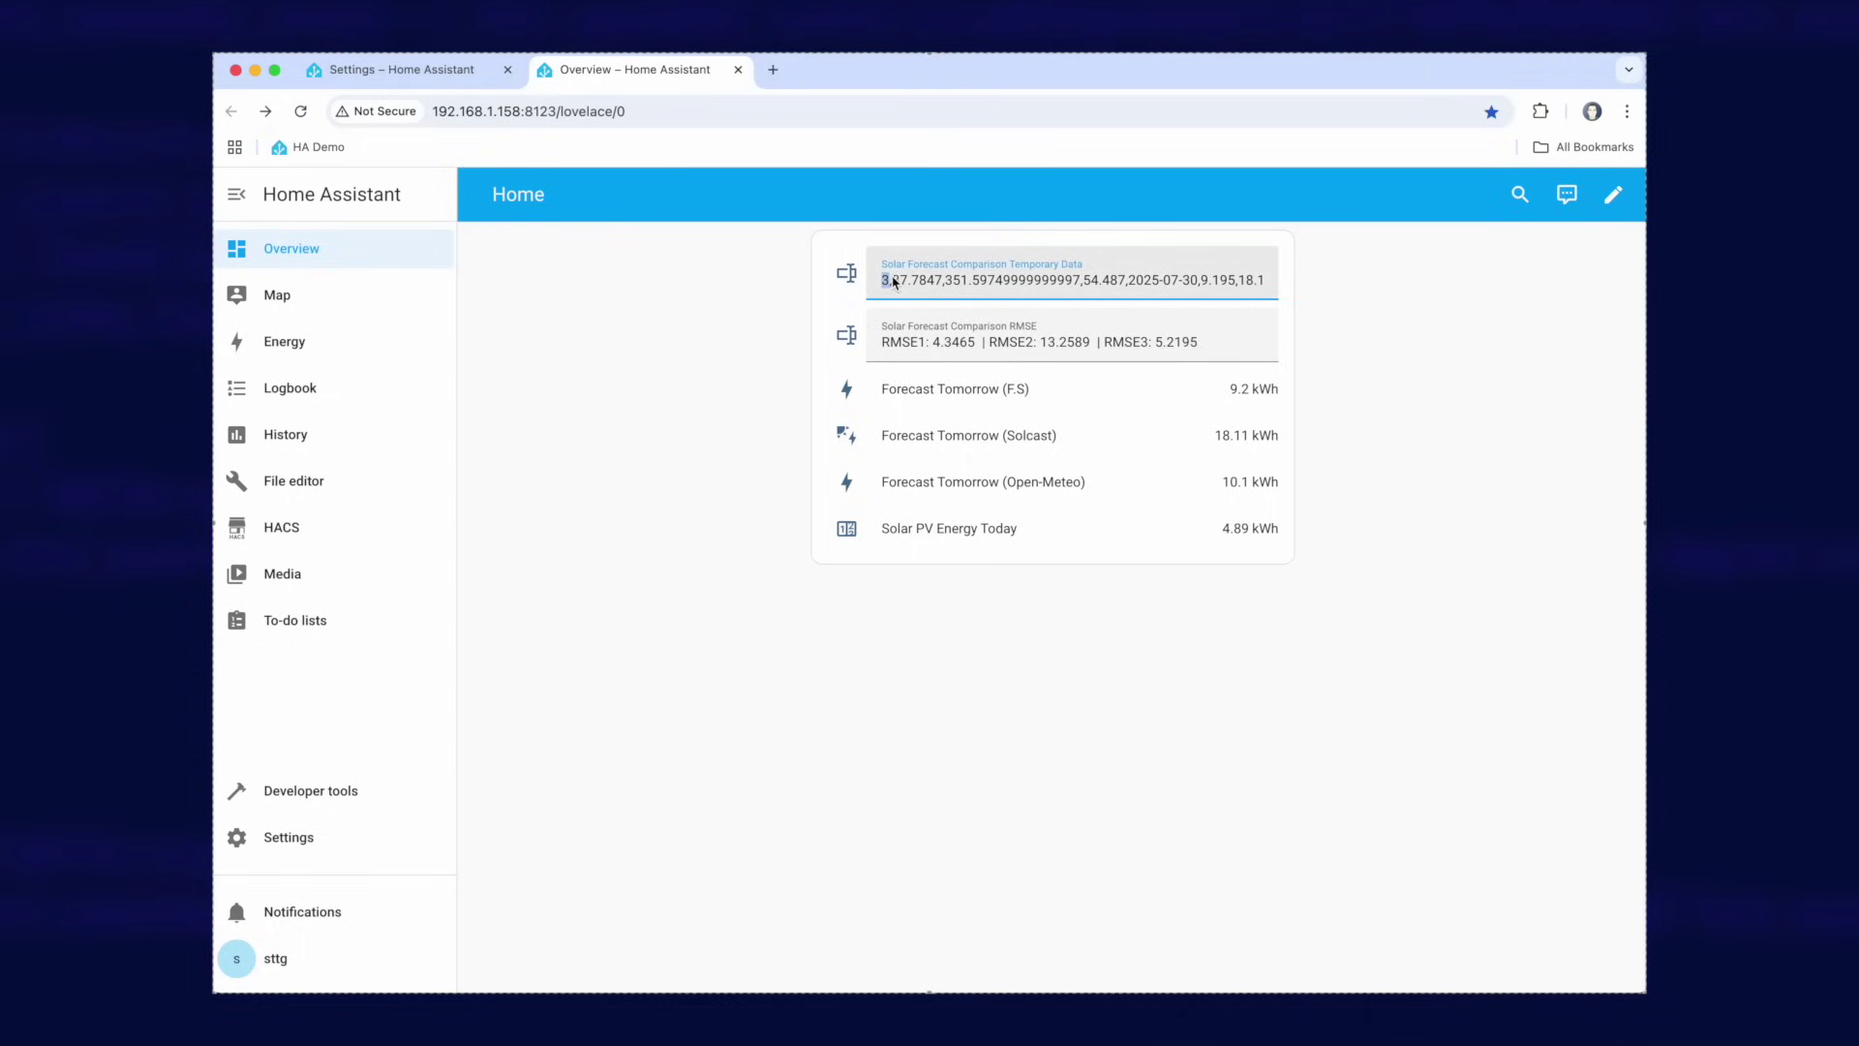
- Run it twice more, confirming RMSE values update to 4.3189, 13.2312 and 5.1918
click(392, 70)
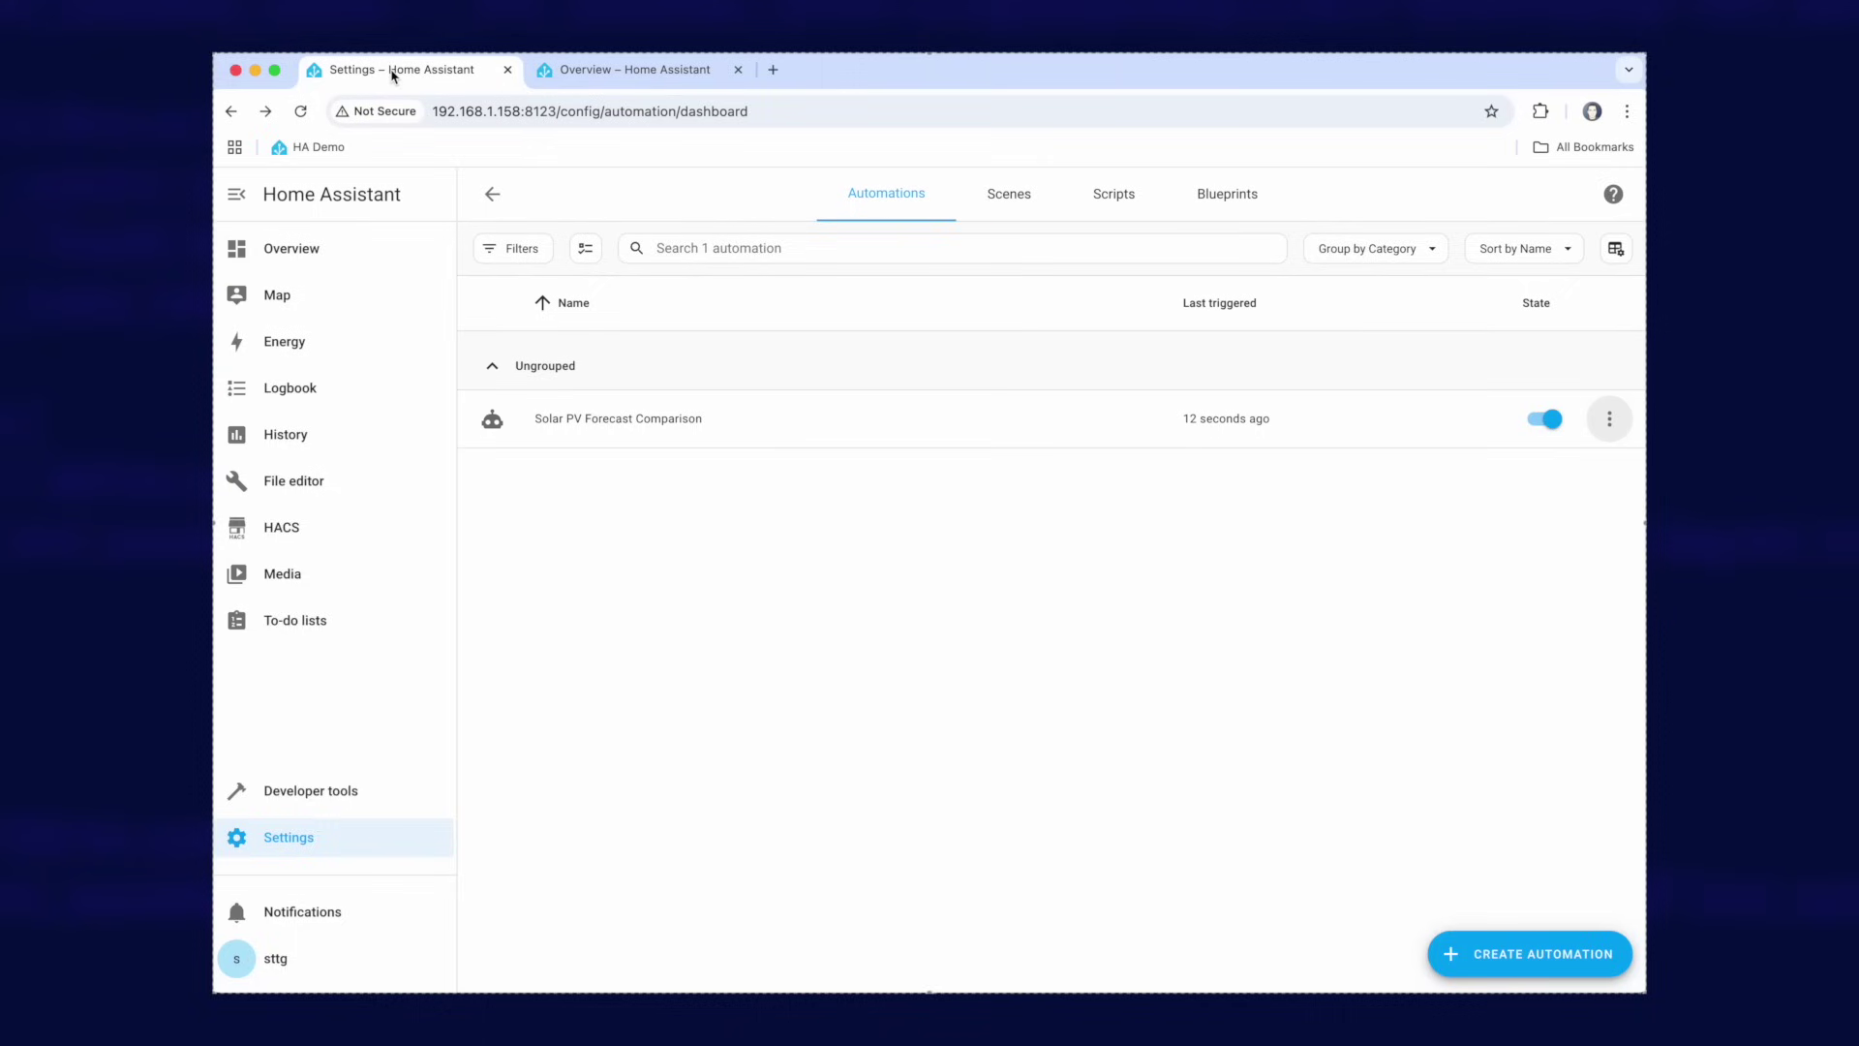
click(1611, 419)
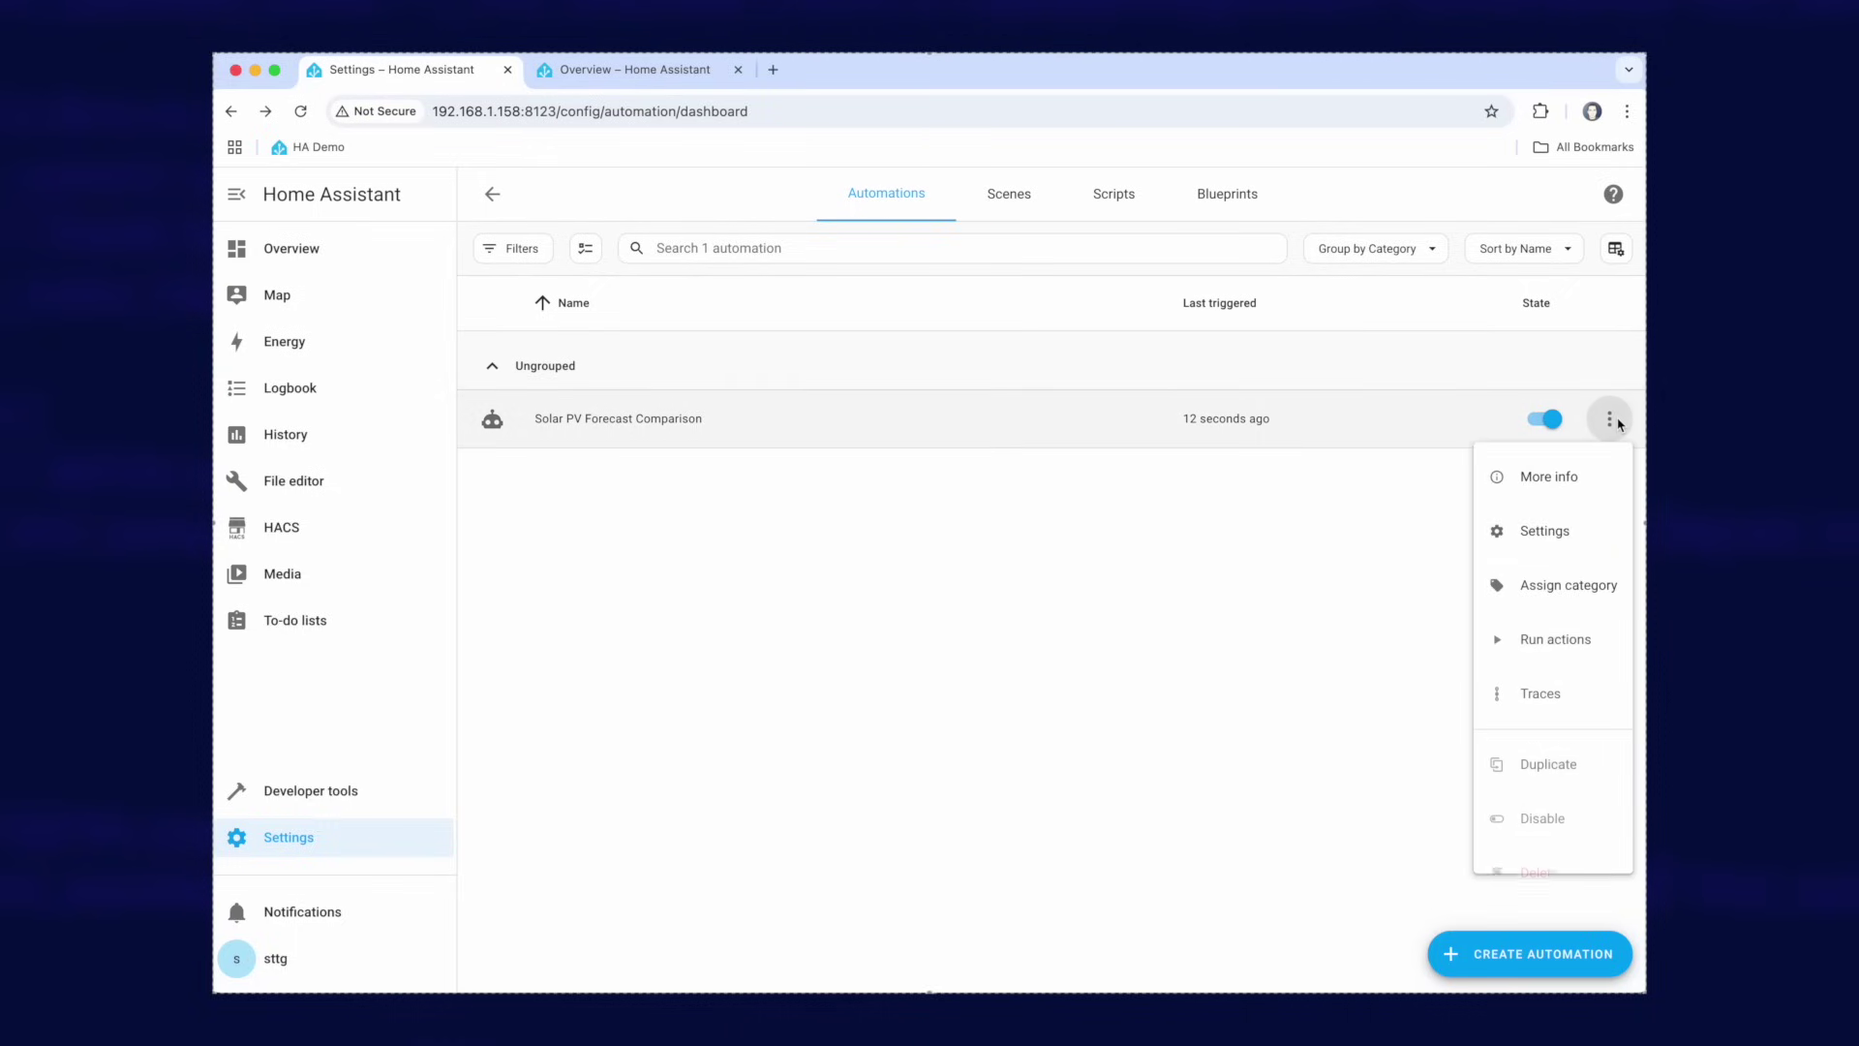
click(1542, 637)
click(616, 84)
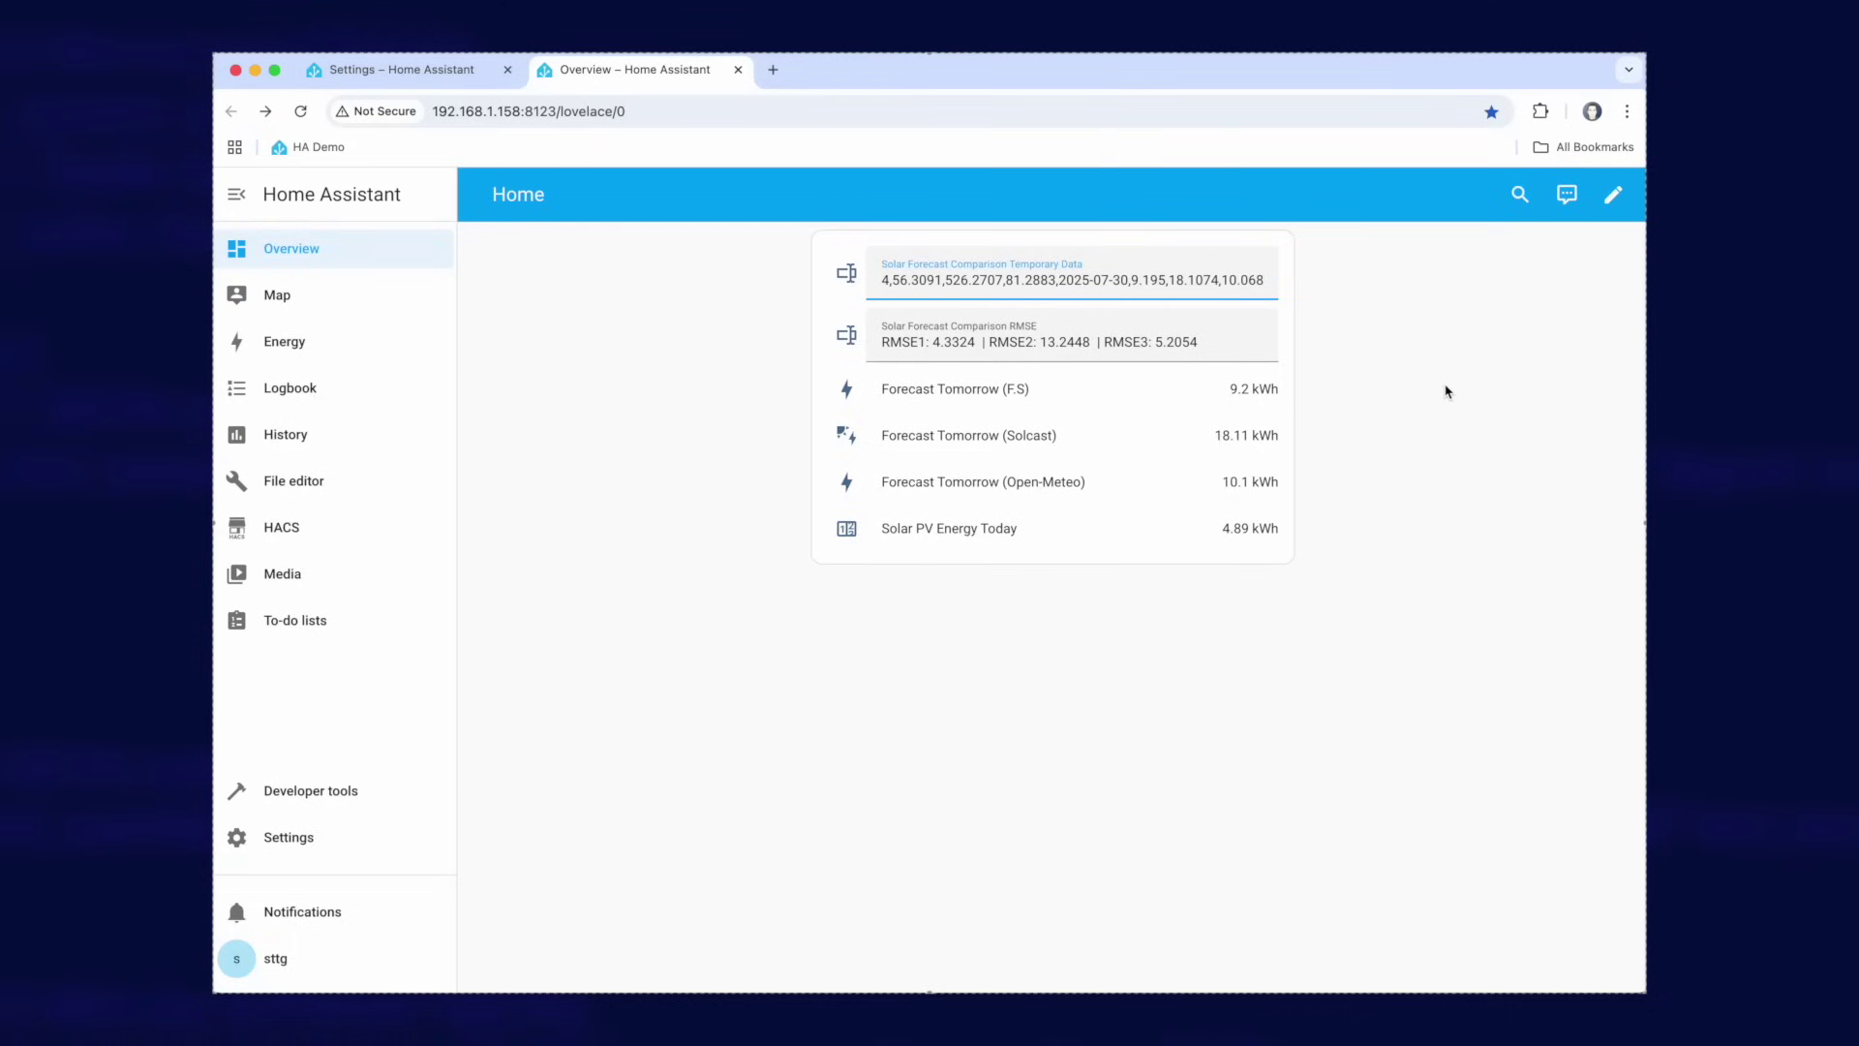
click(359, 80)
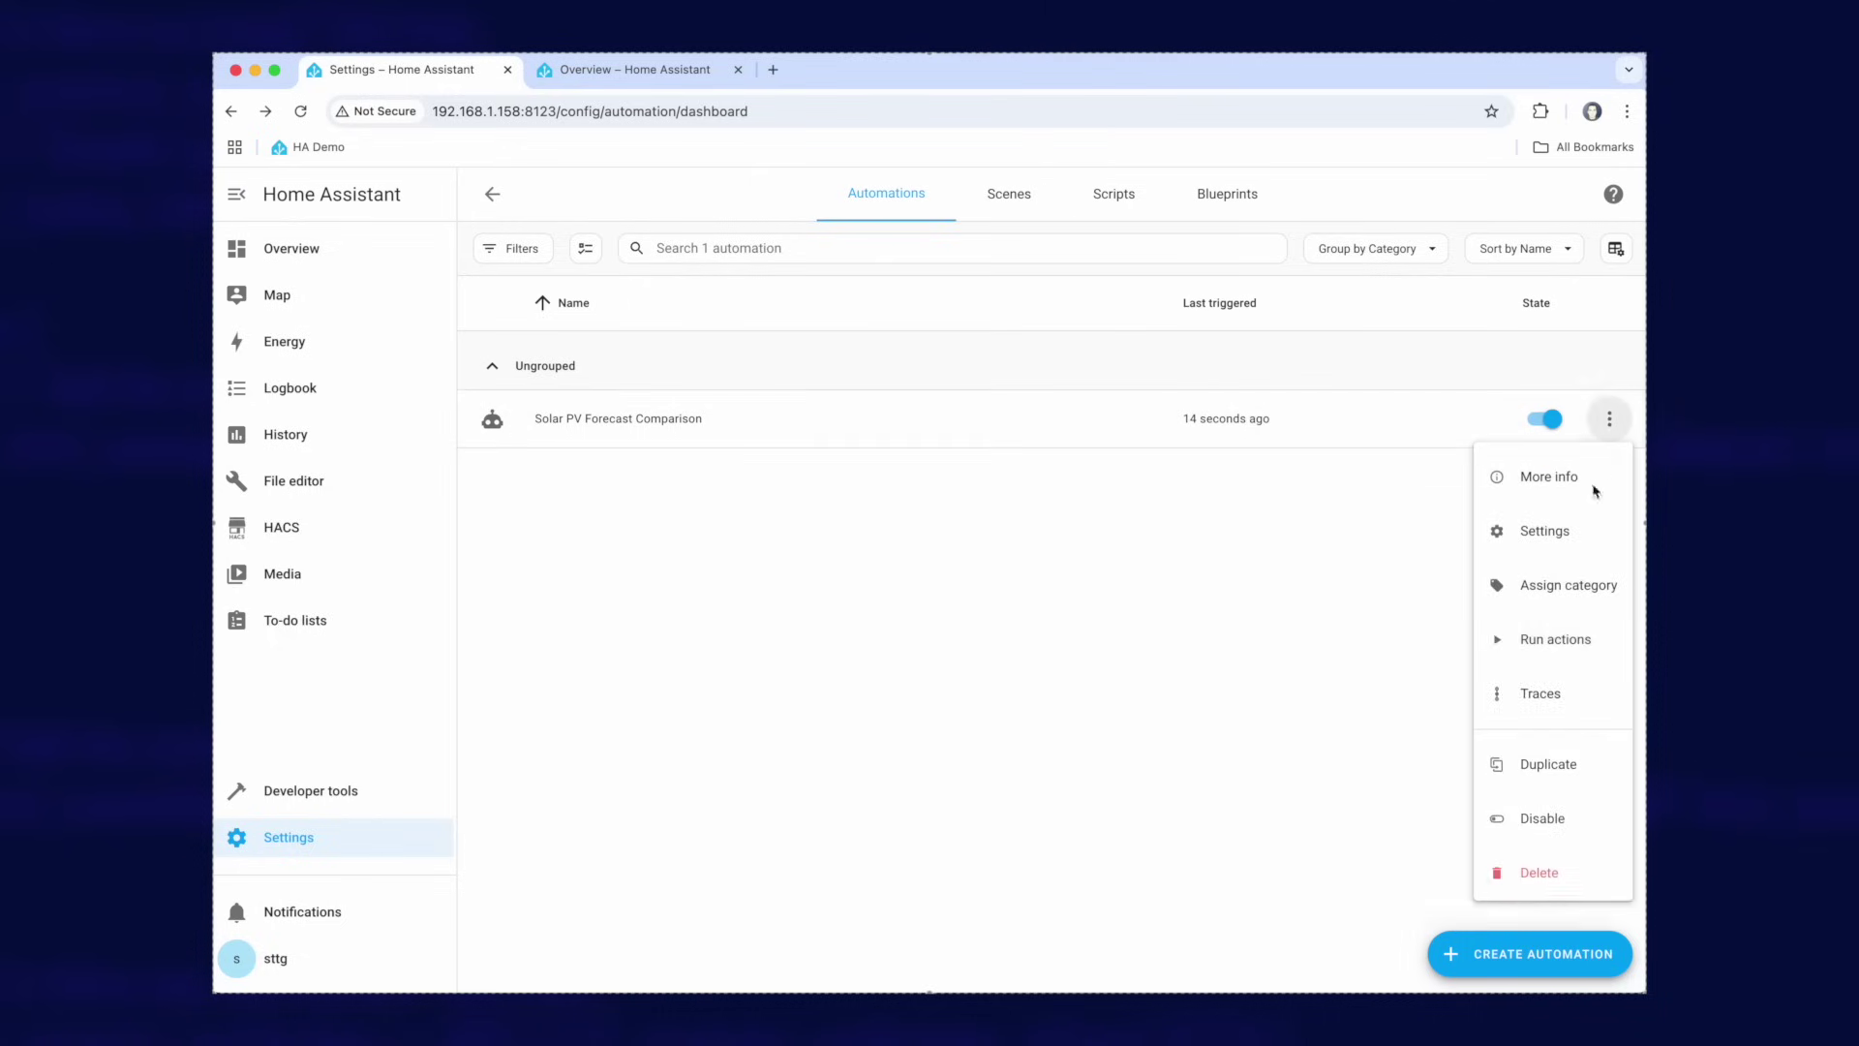
click(1549, 639)
click(576, 82)
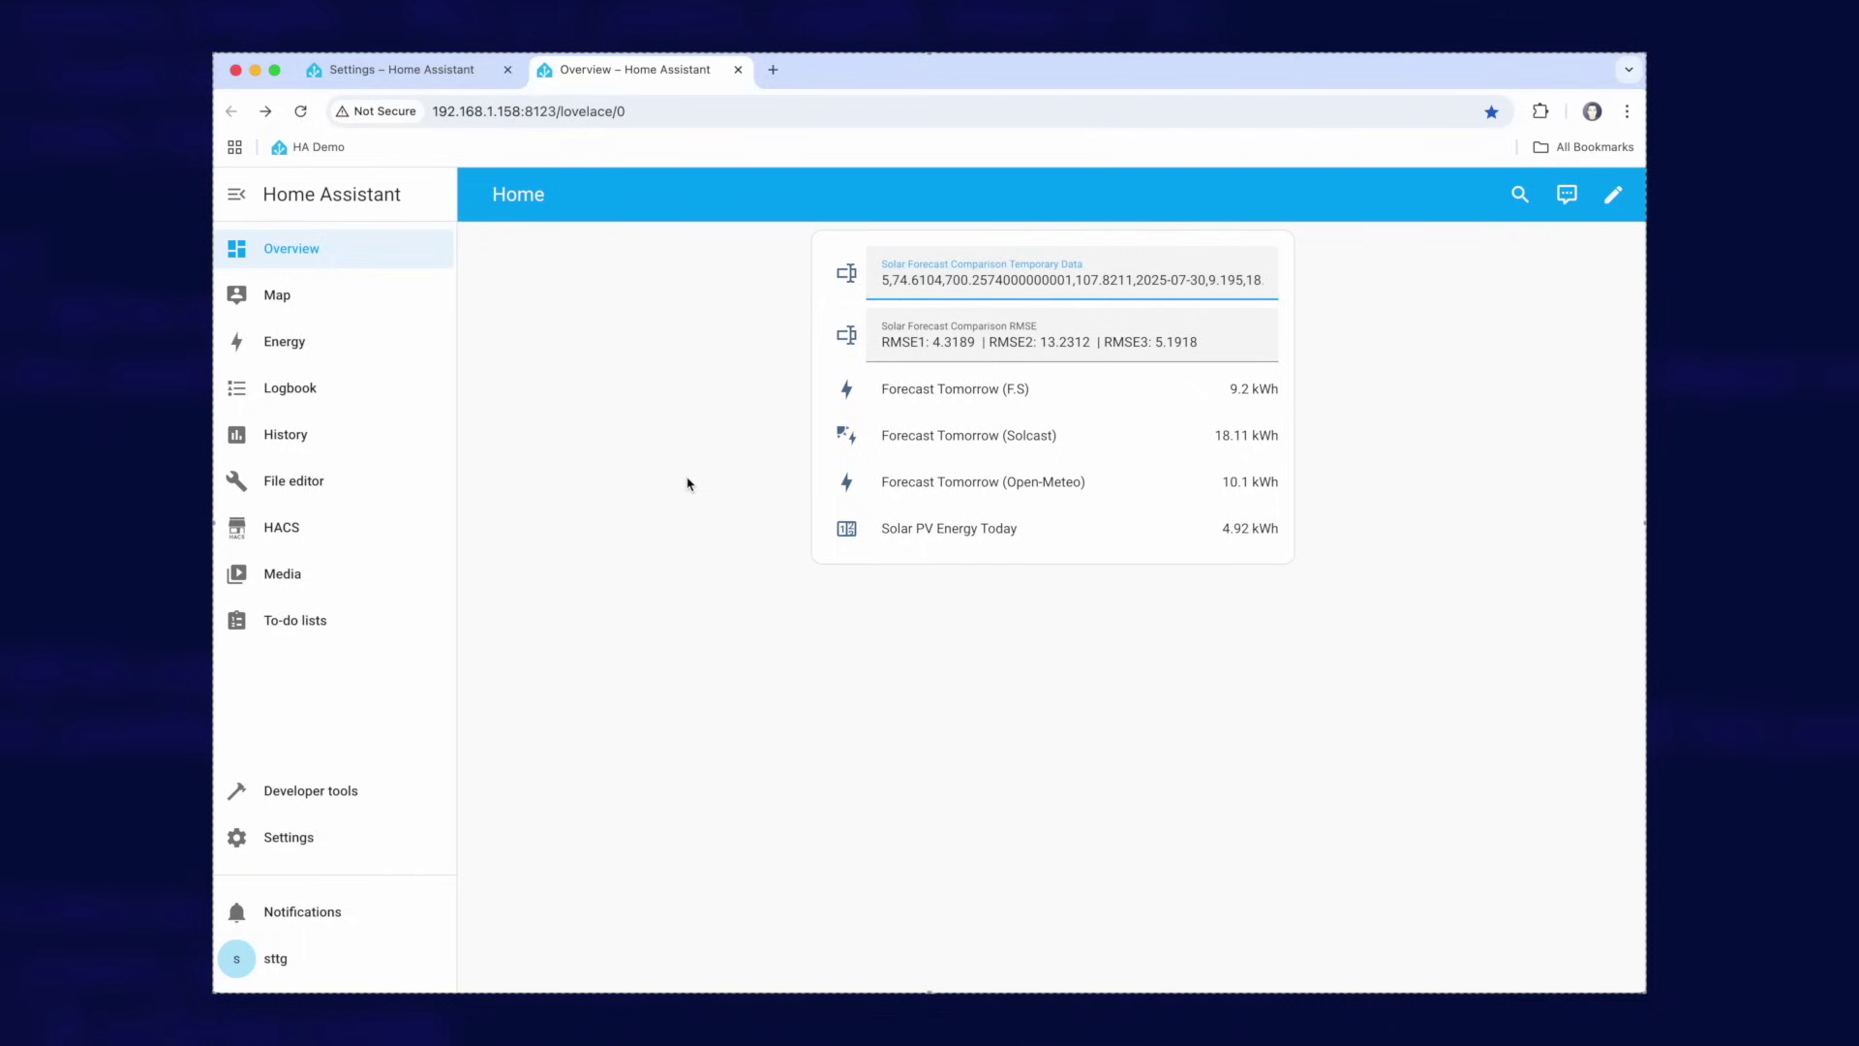
- Open solarforecasts/solarforecasts.csv in the File editor and show its full contents
click(272, 491)
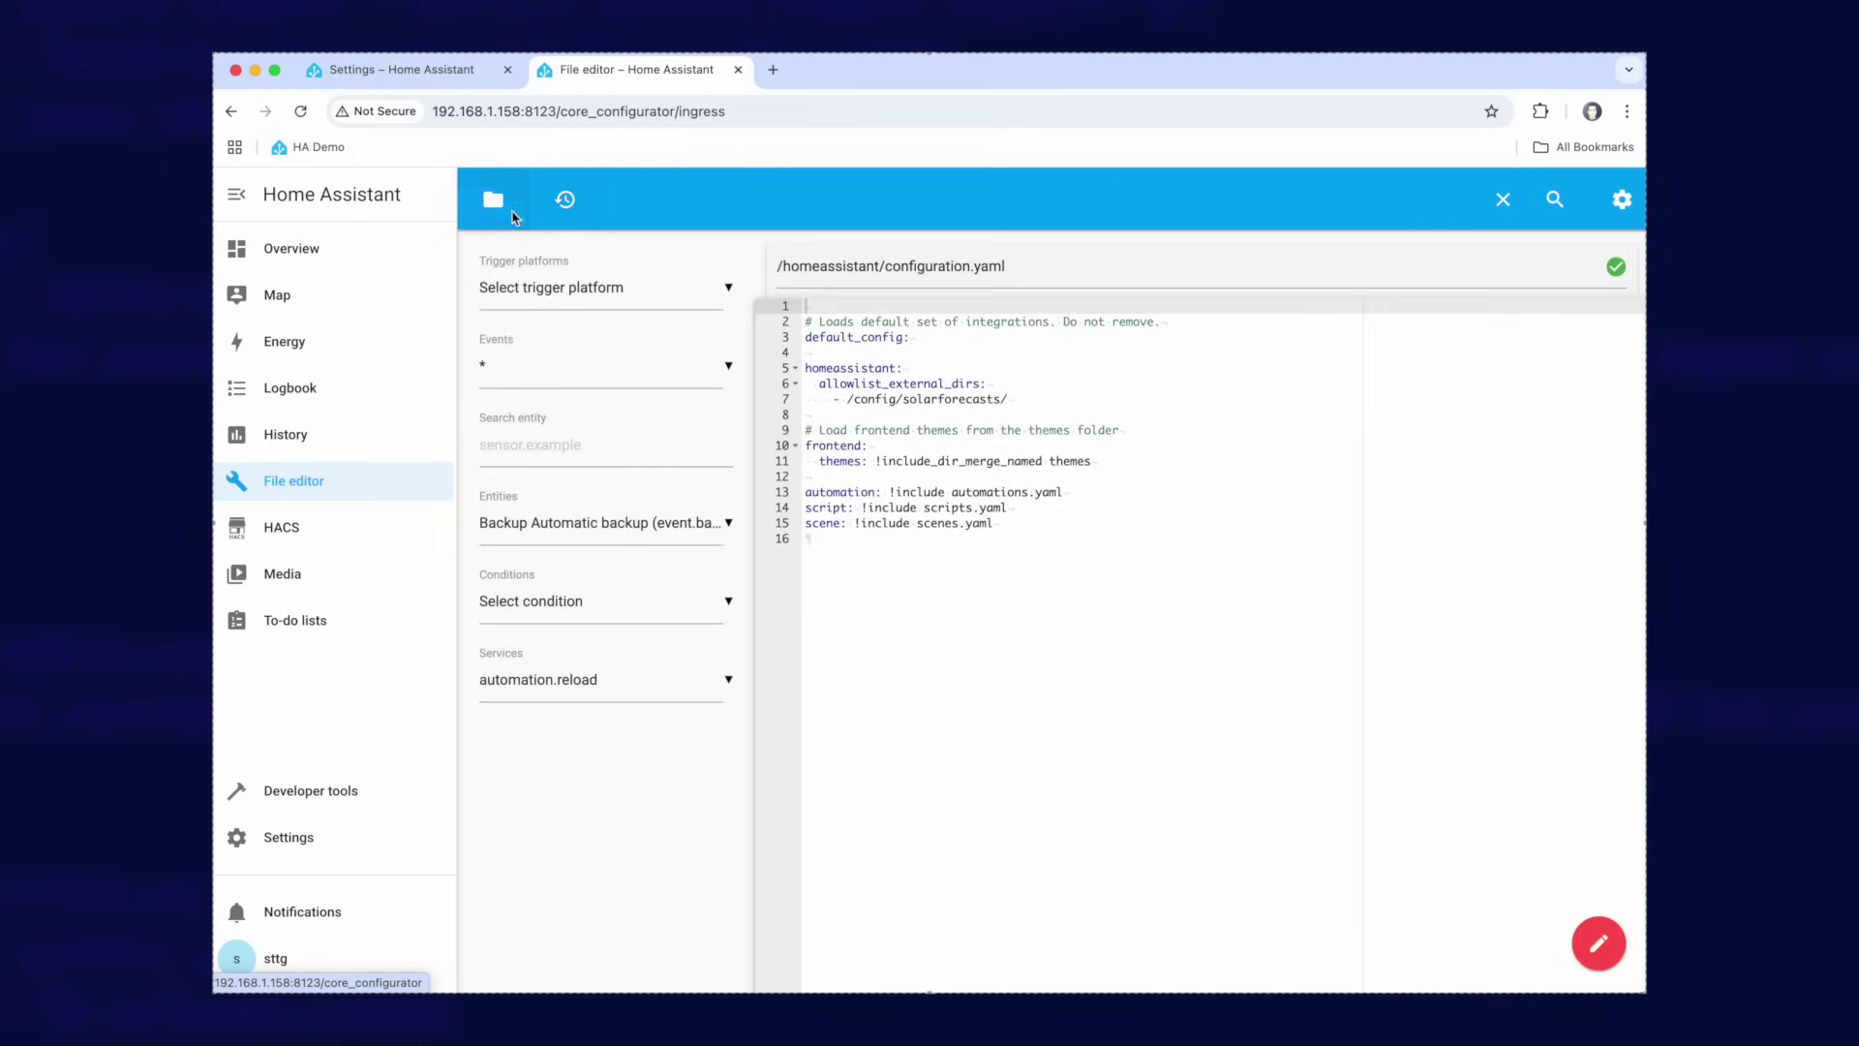
click(513, 211)
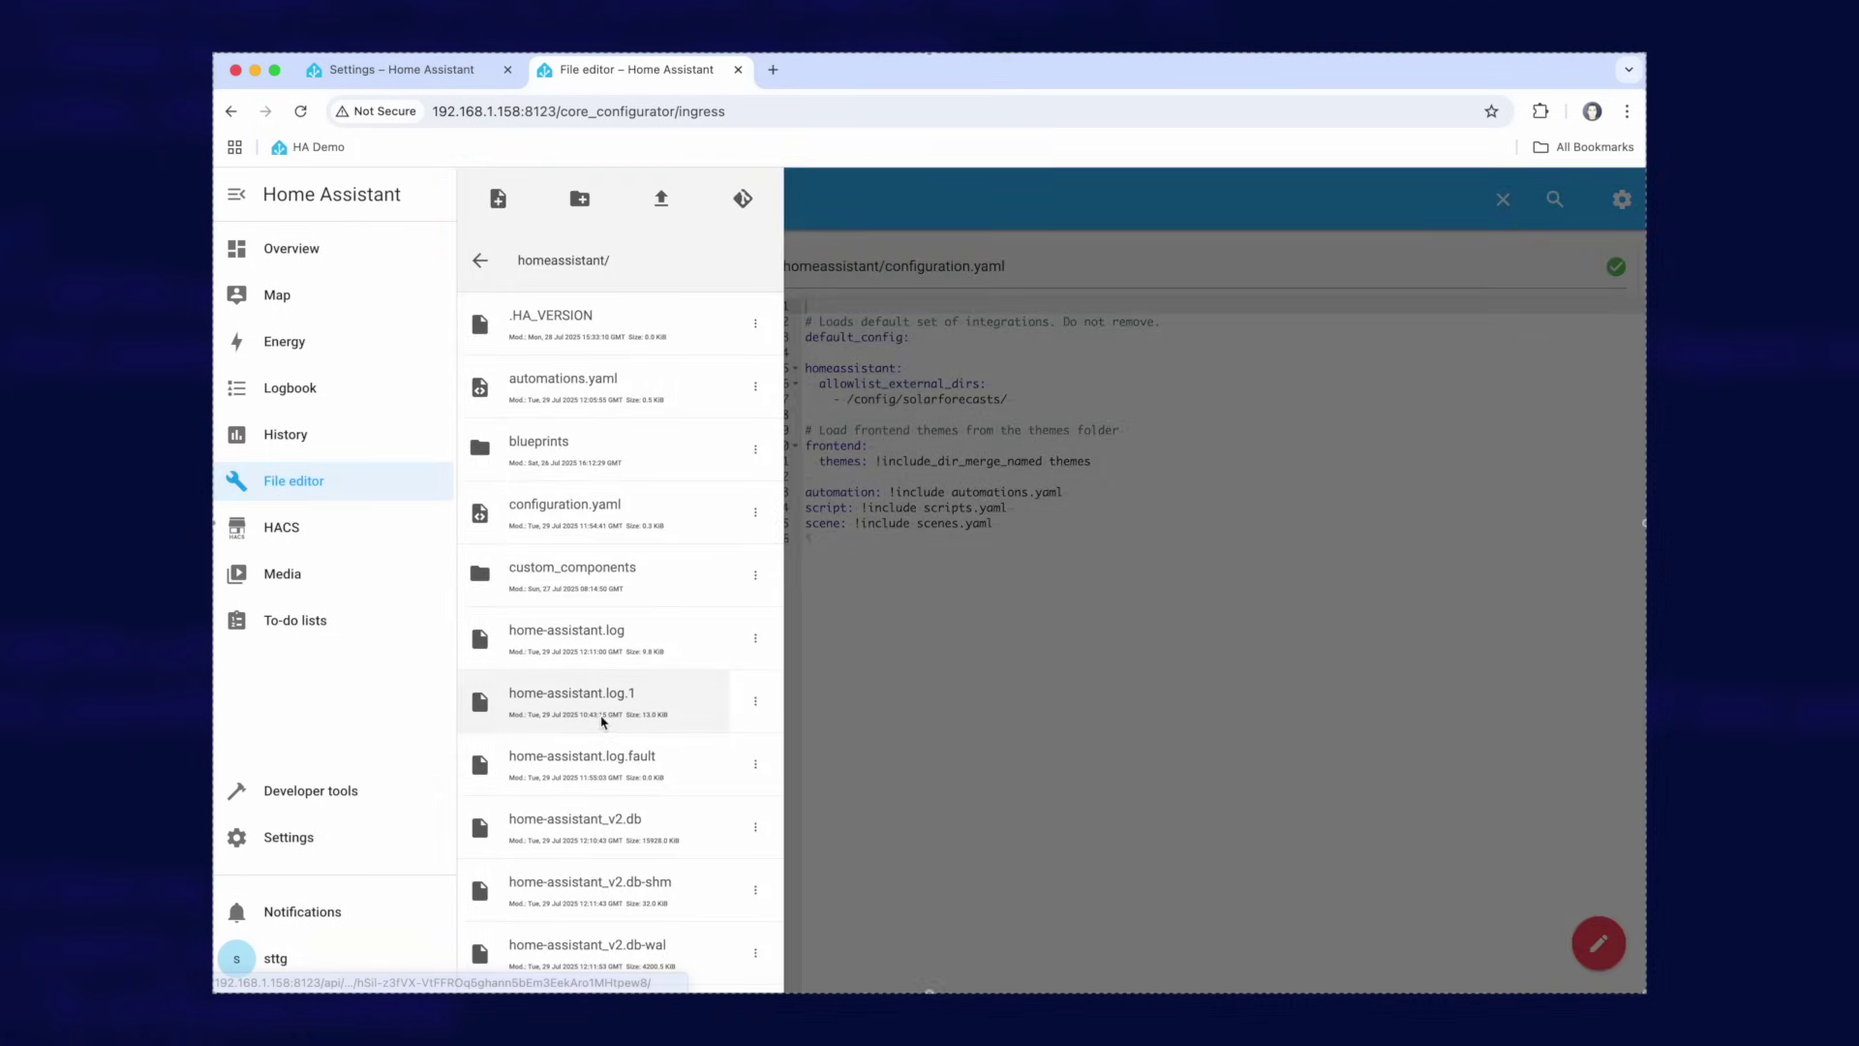
scroll(602, 721, down, 6)
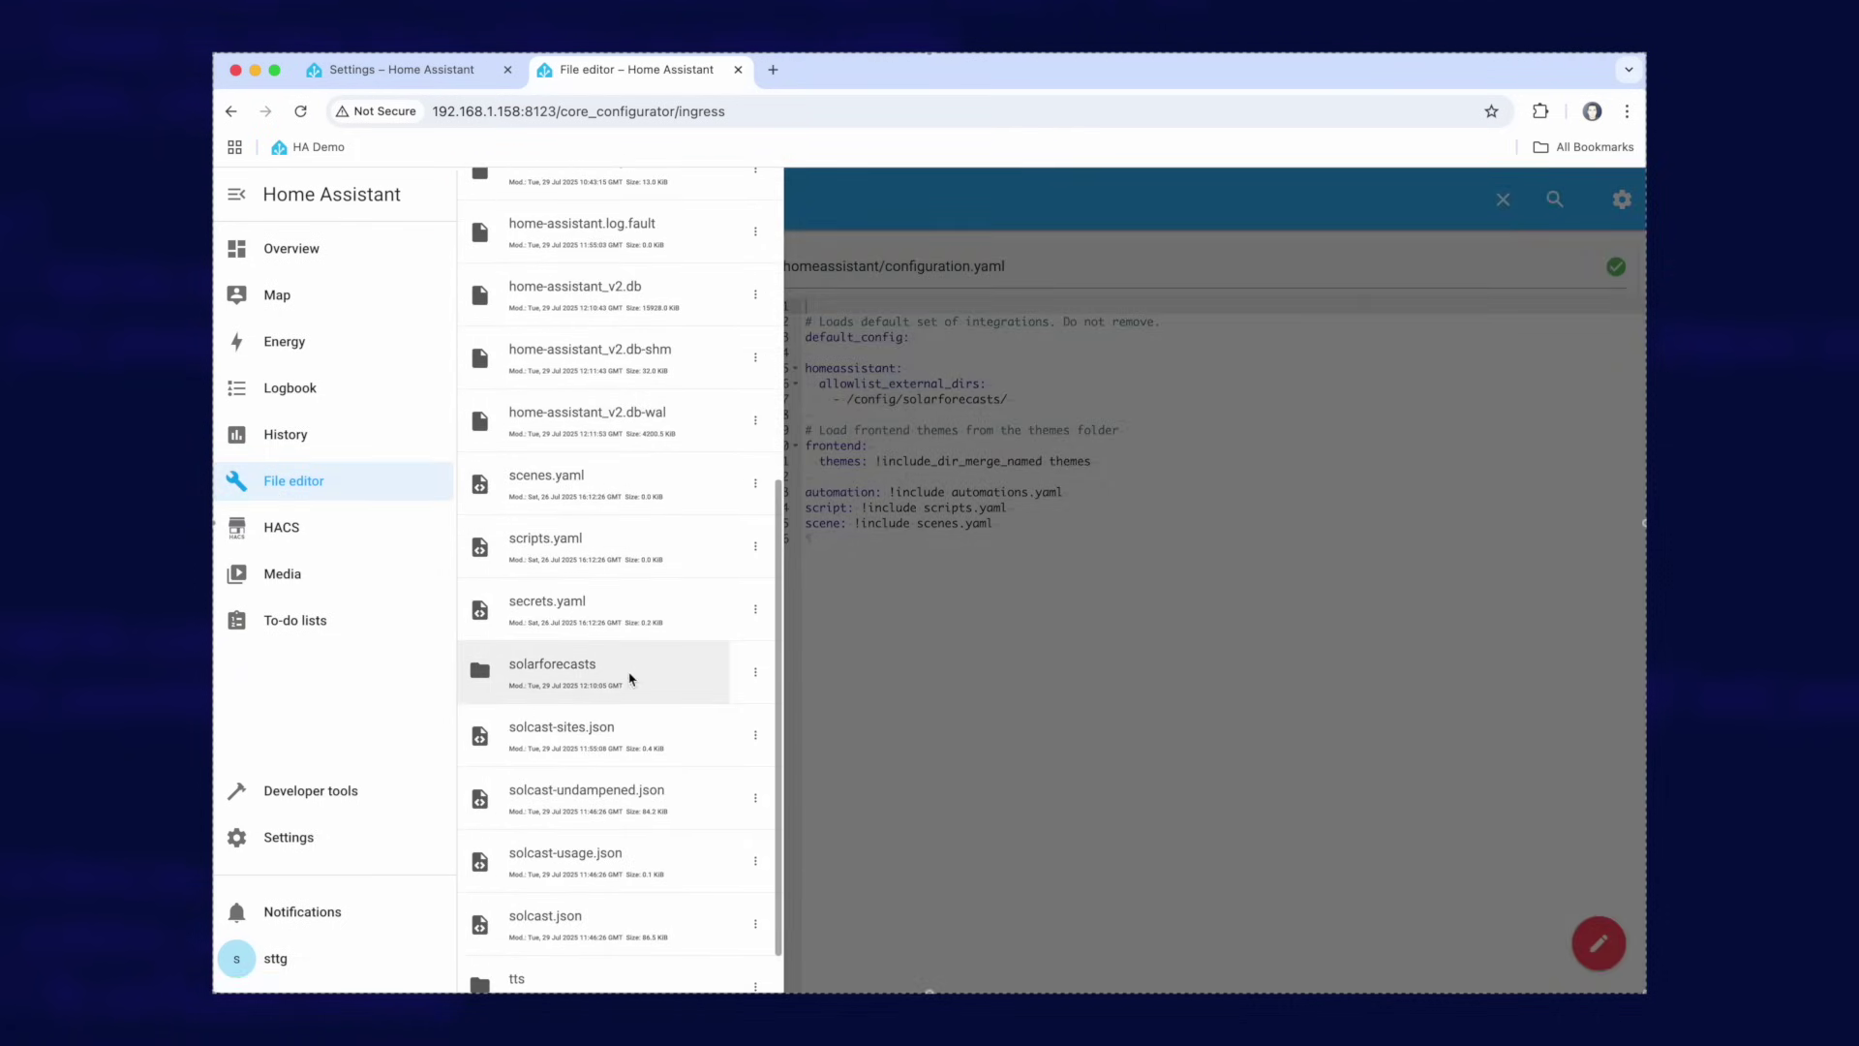
click(623, 679)
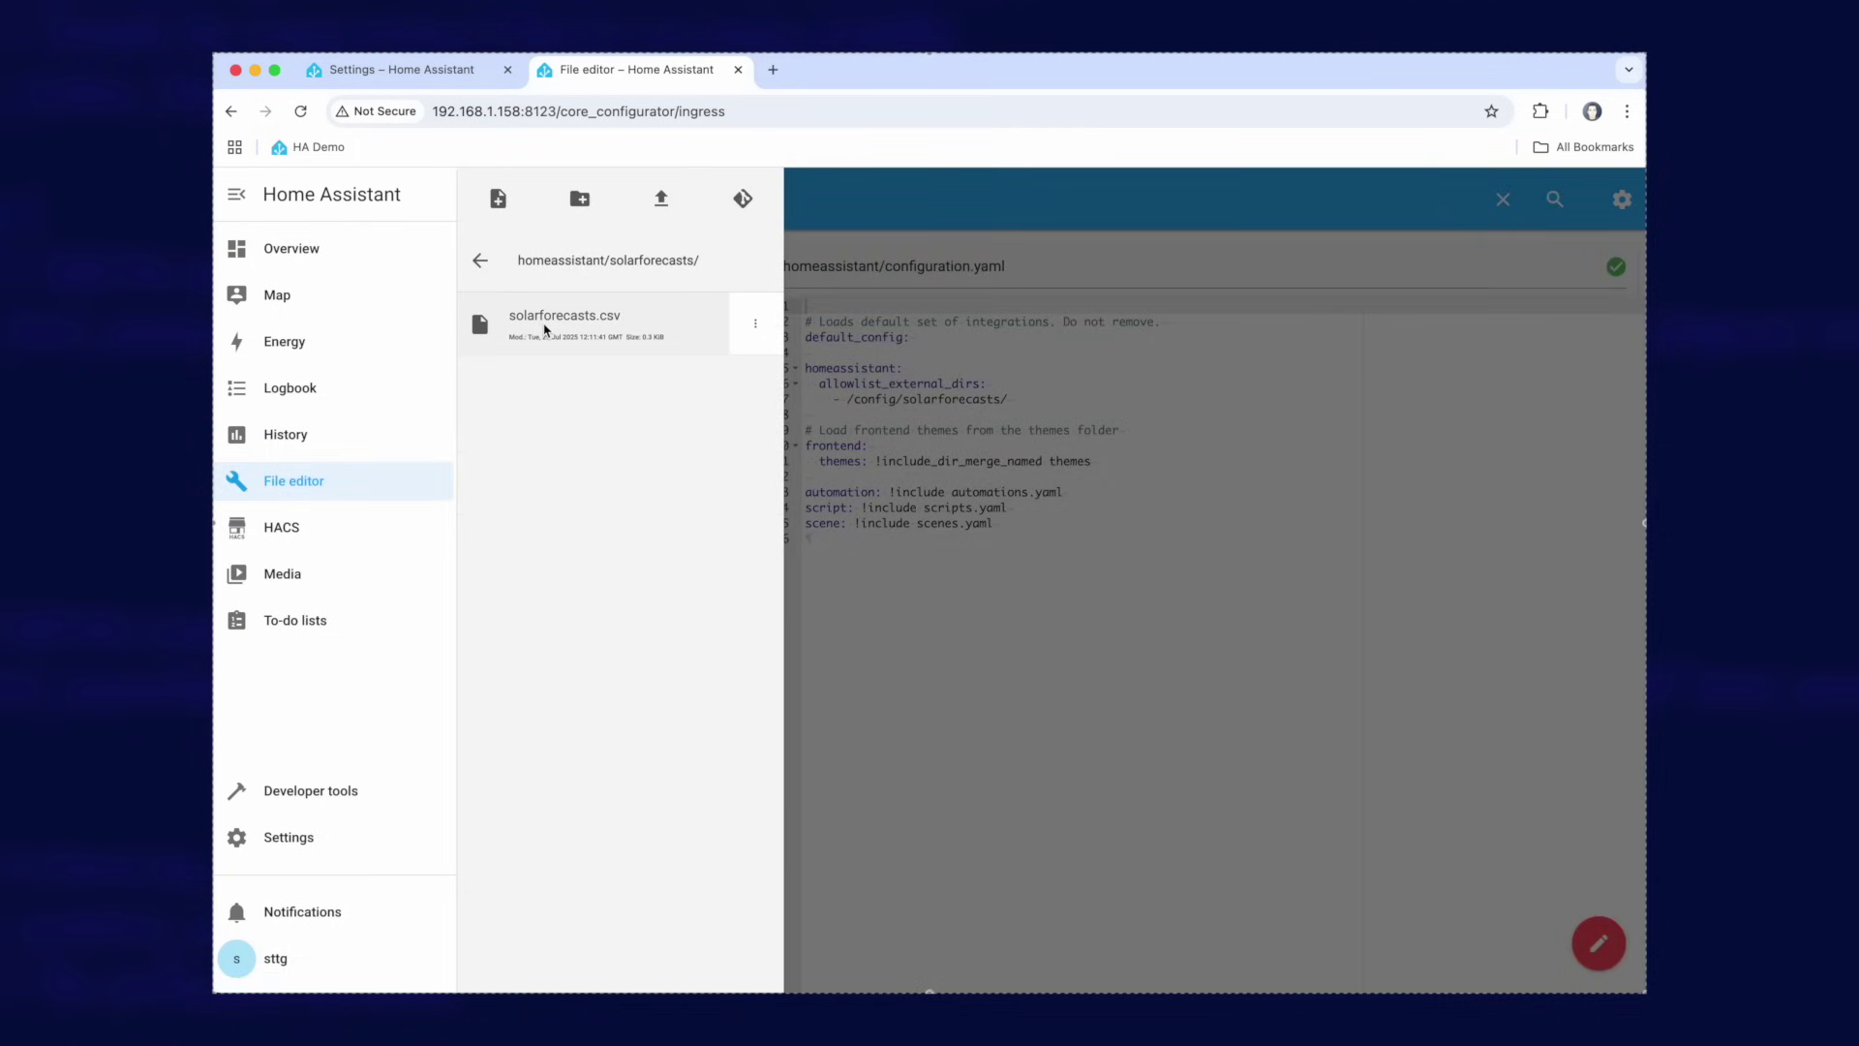
click(608, 330)
click(971, 452)
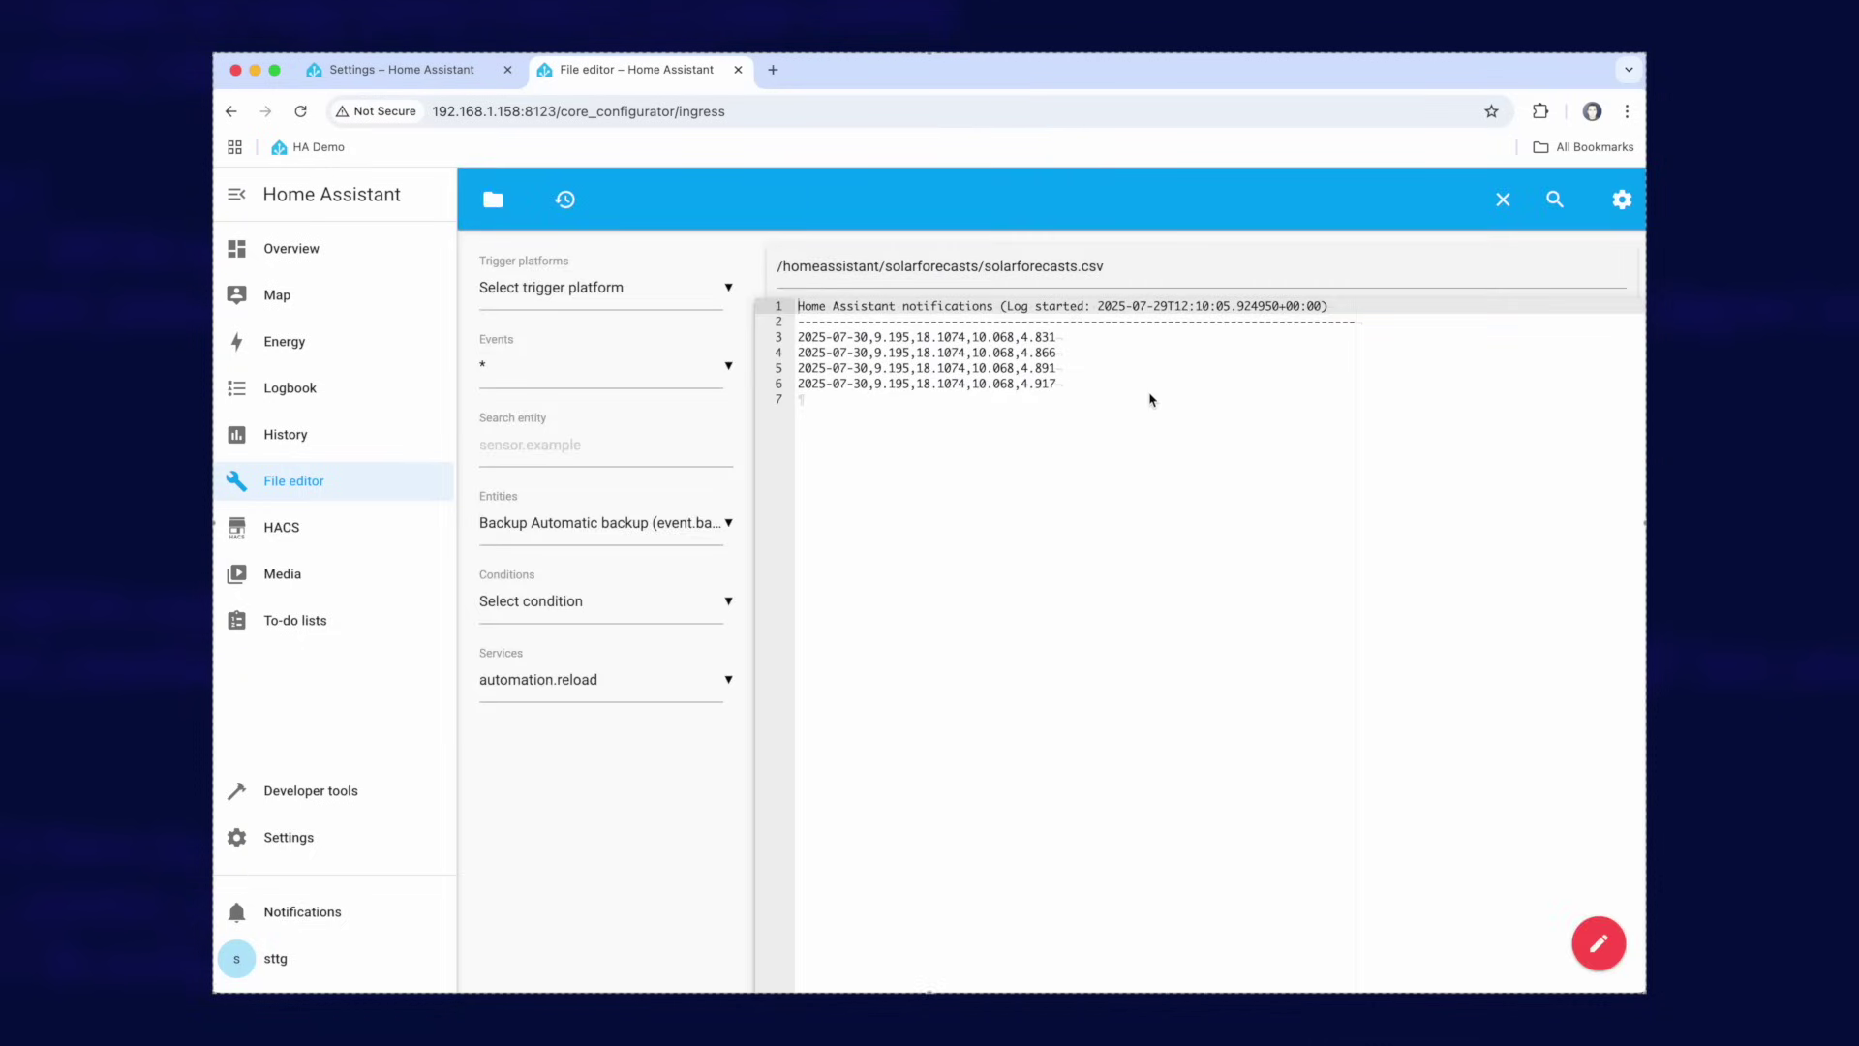
- Review the four 2025-07-30 rows, noting the 2025-07-29 start date and the 4.831 actual energy value
drag(1226, 410, 796, 308)
click(1118, 533)
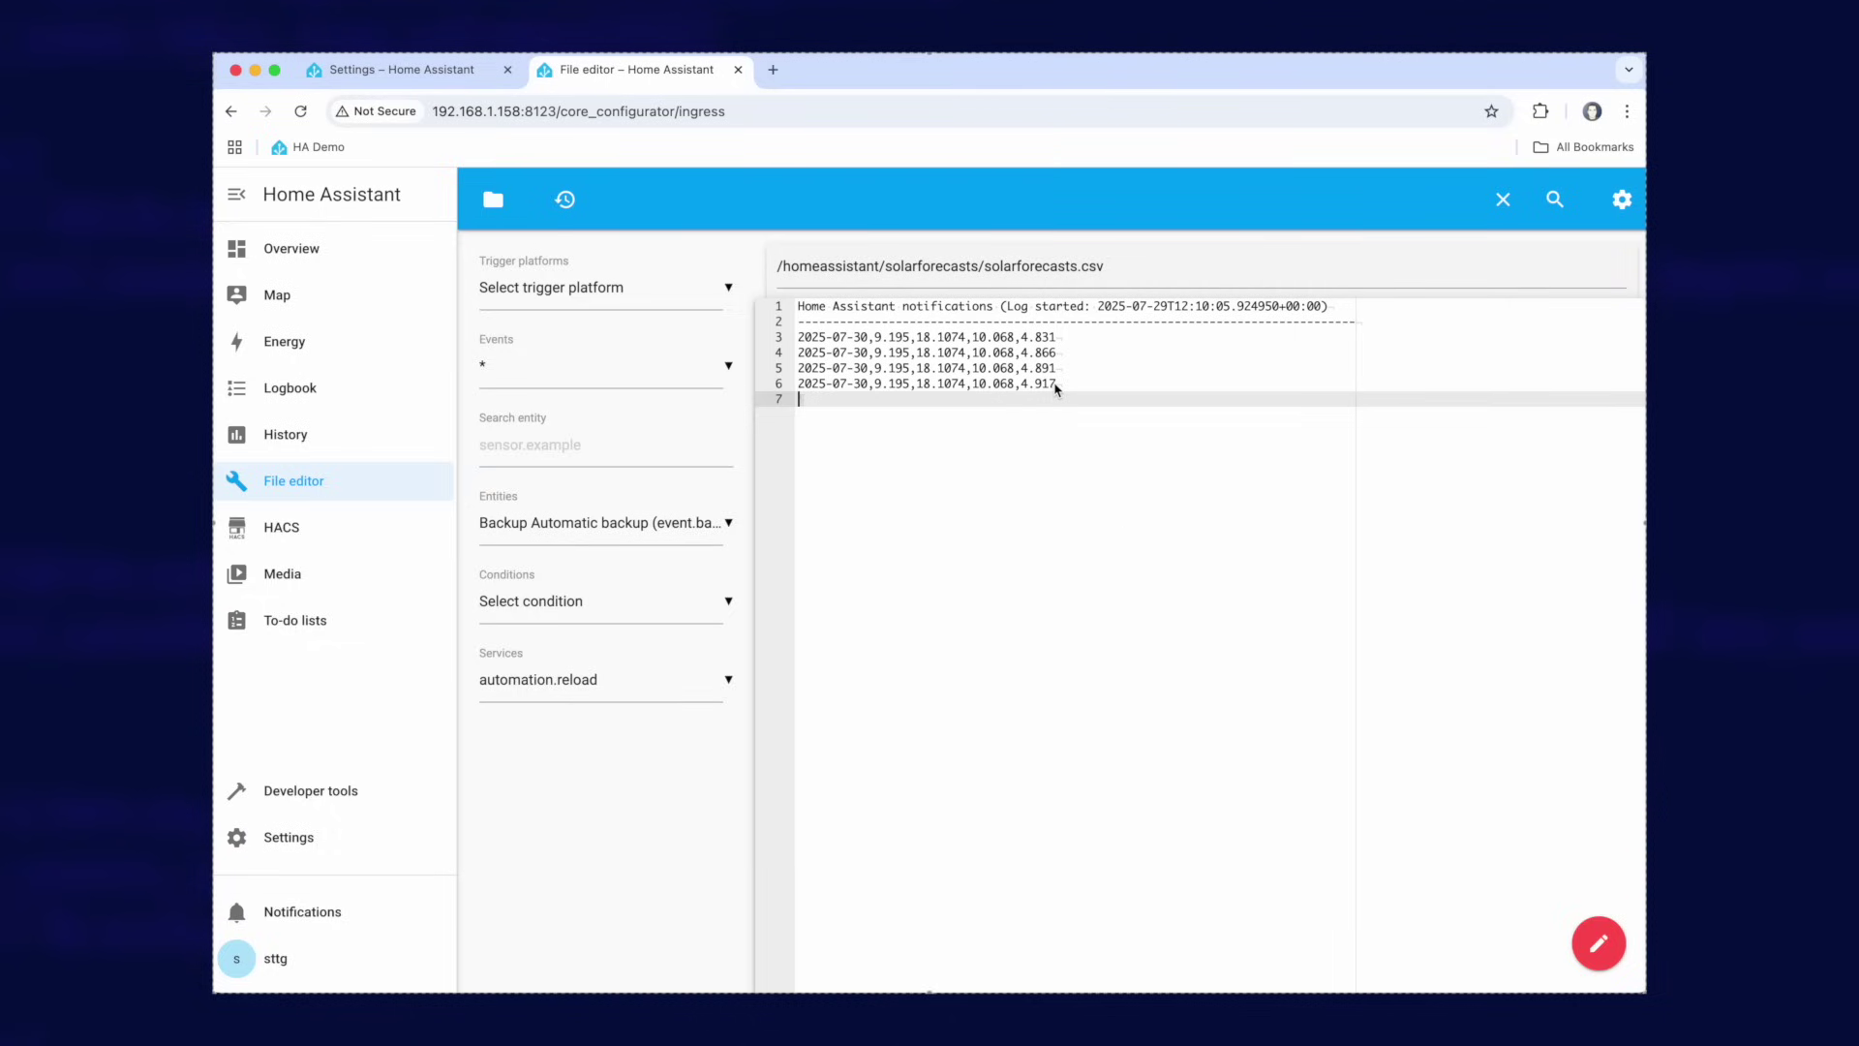
drag(801, 342, 870, 346)
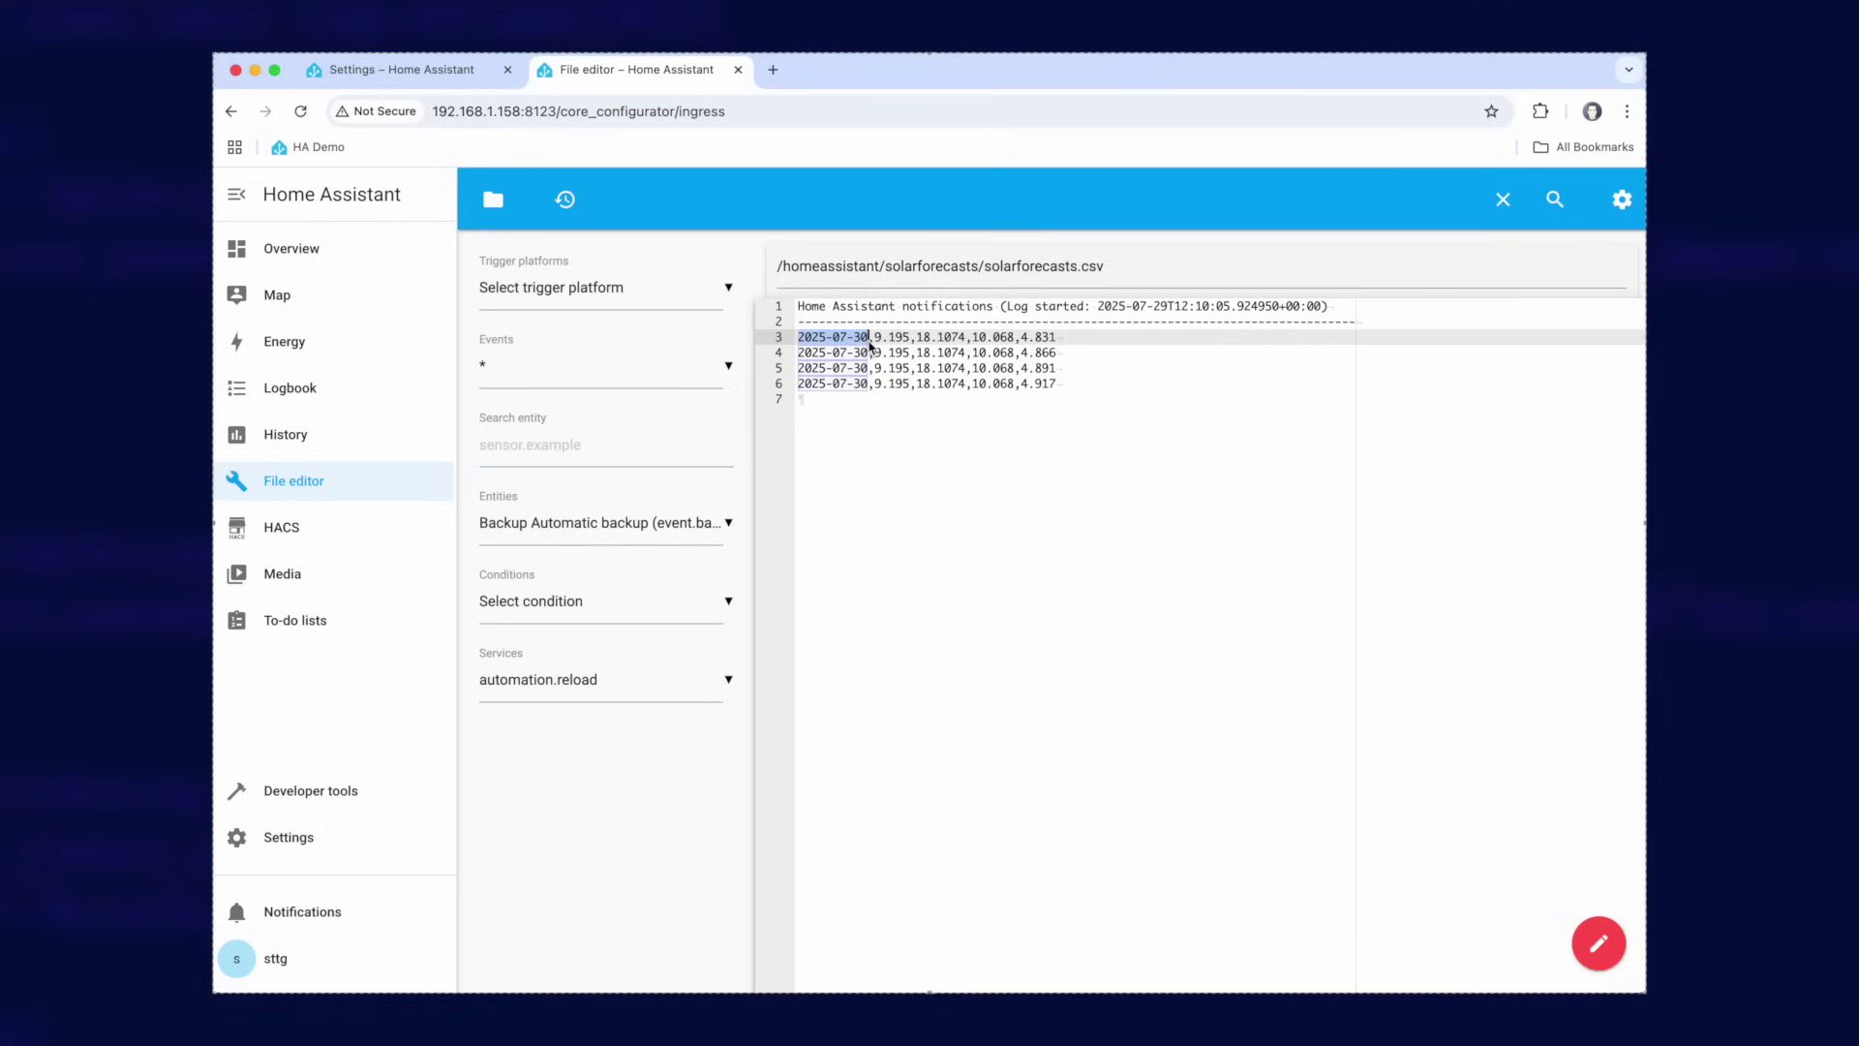
drag(1098, 306, 1169, 314)
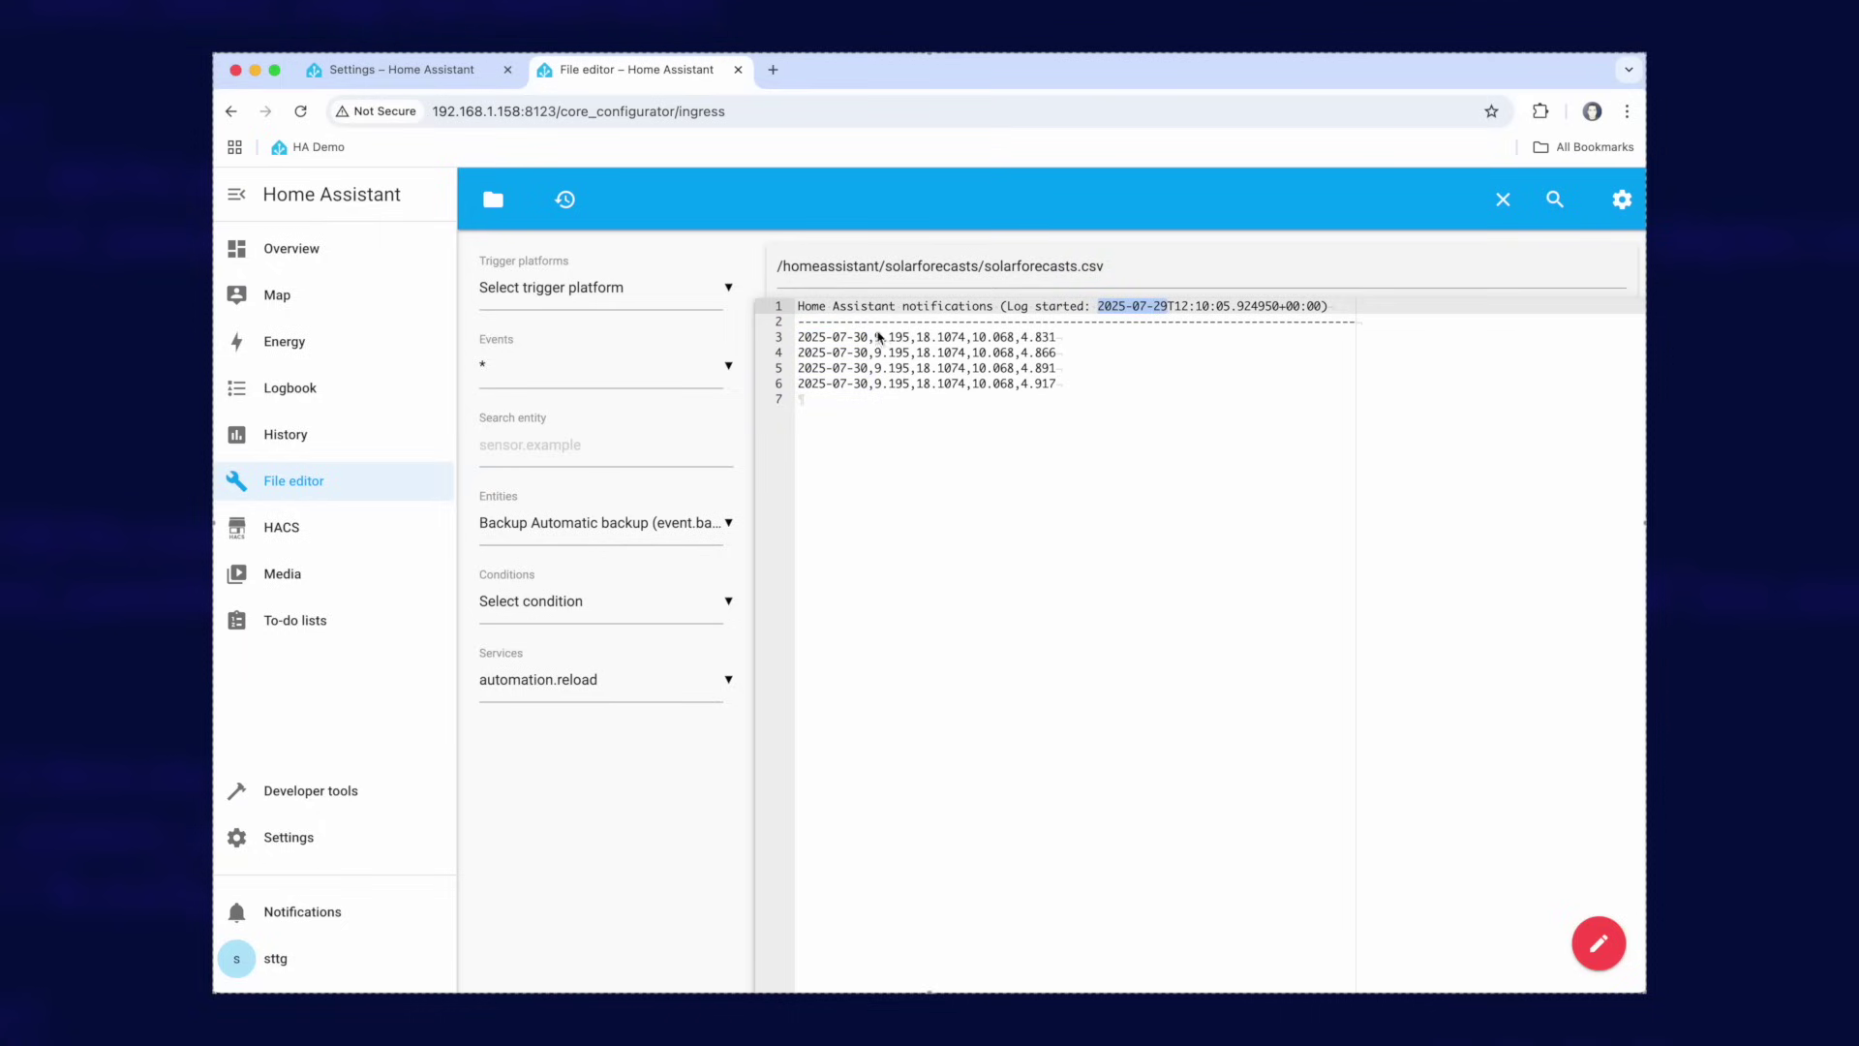
drag(869, 338, 1015, 342)
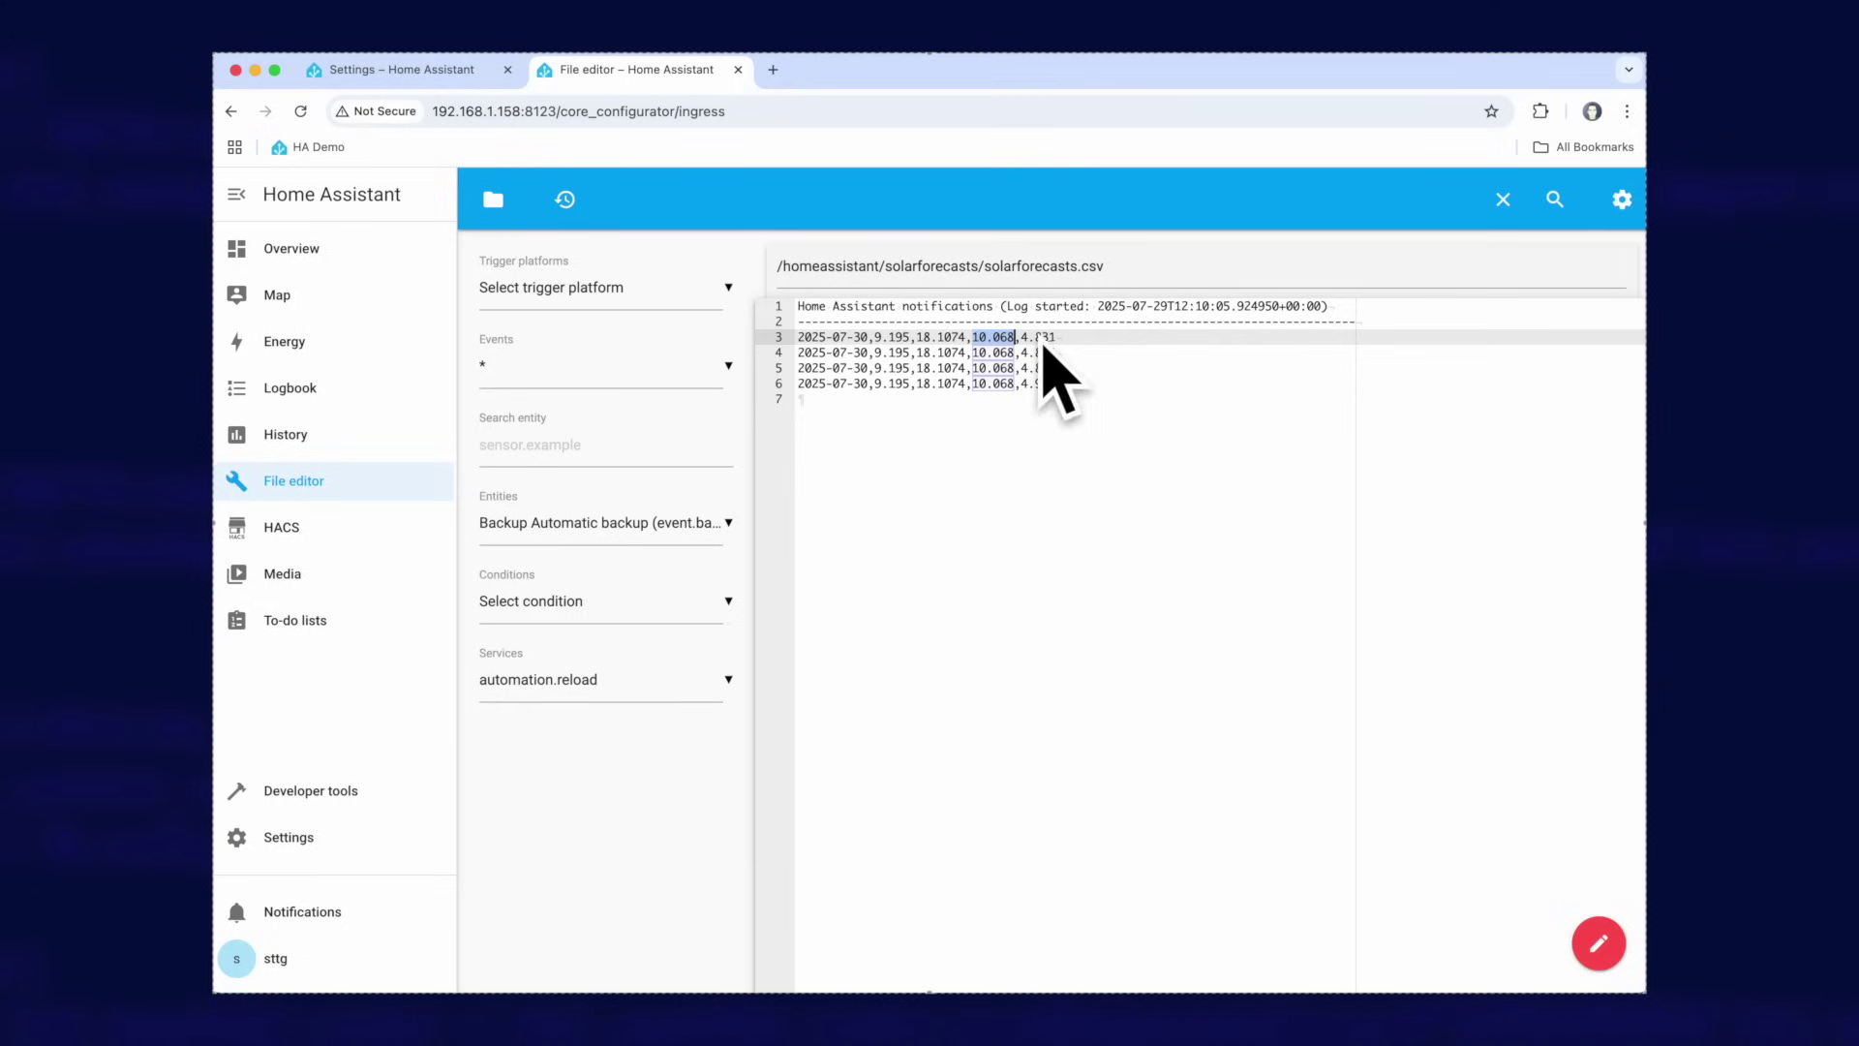
drag(1021, 338, 1066, 342)
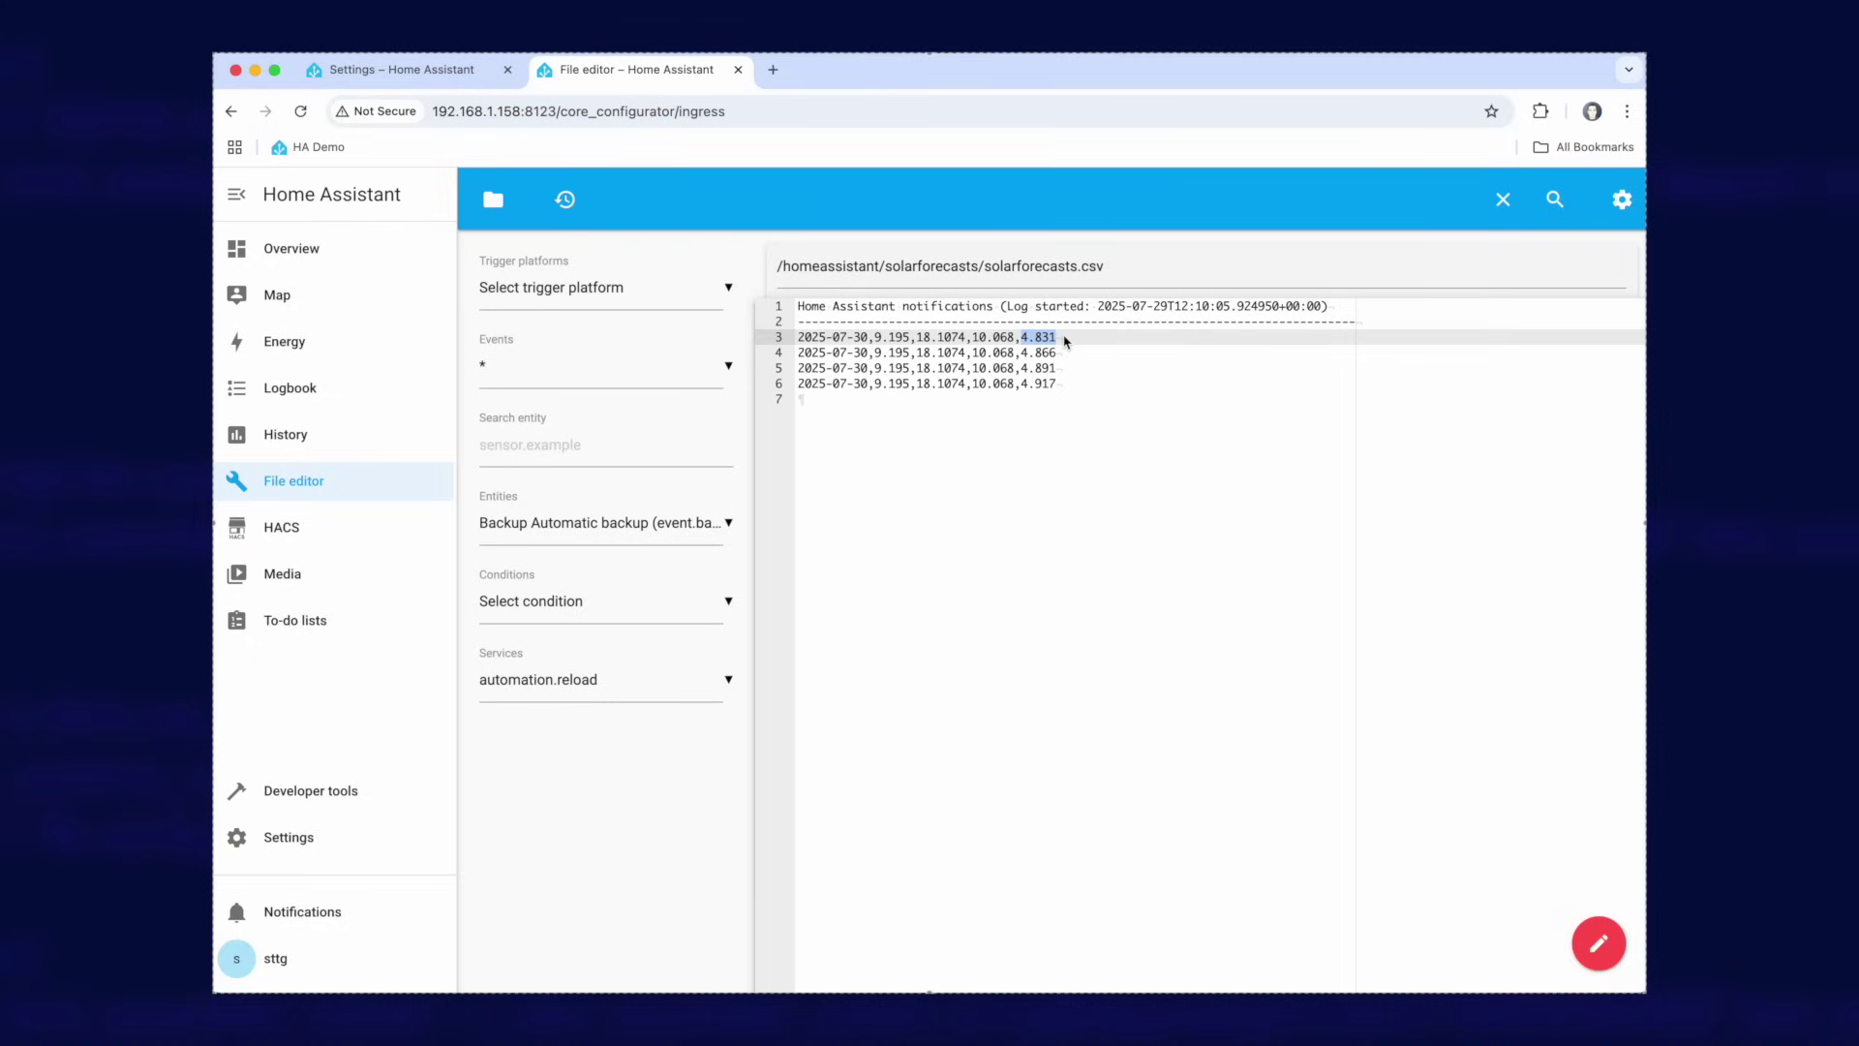
drag(1211, 400, 800, 337)
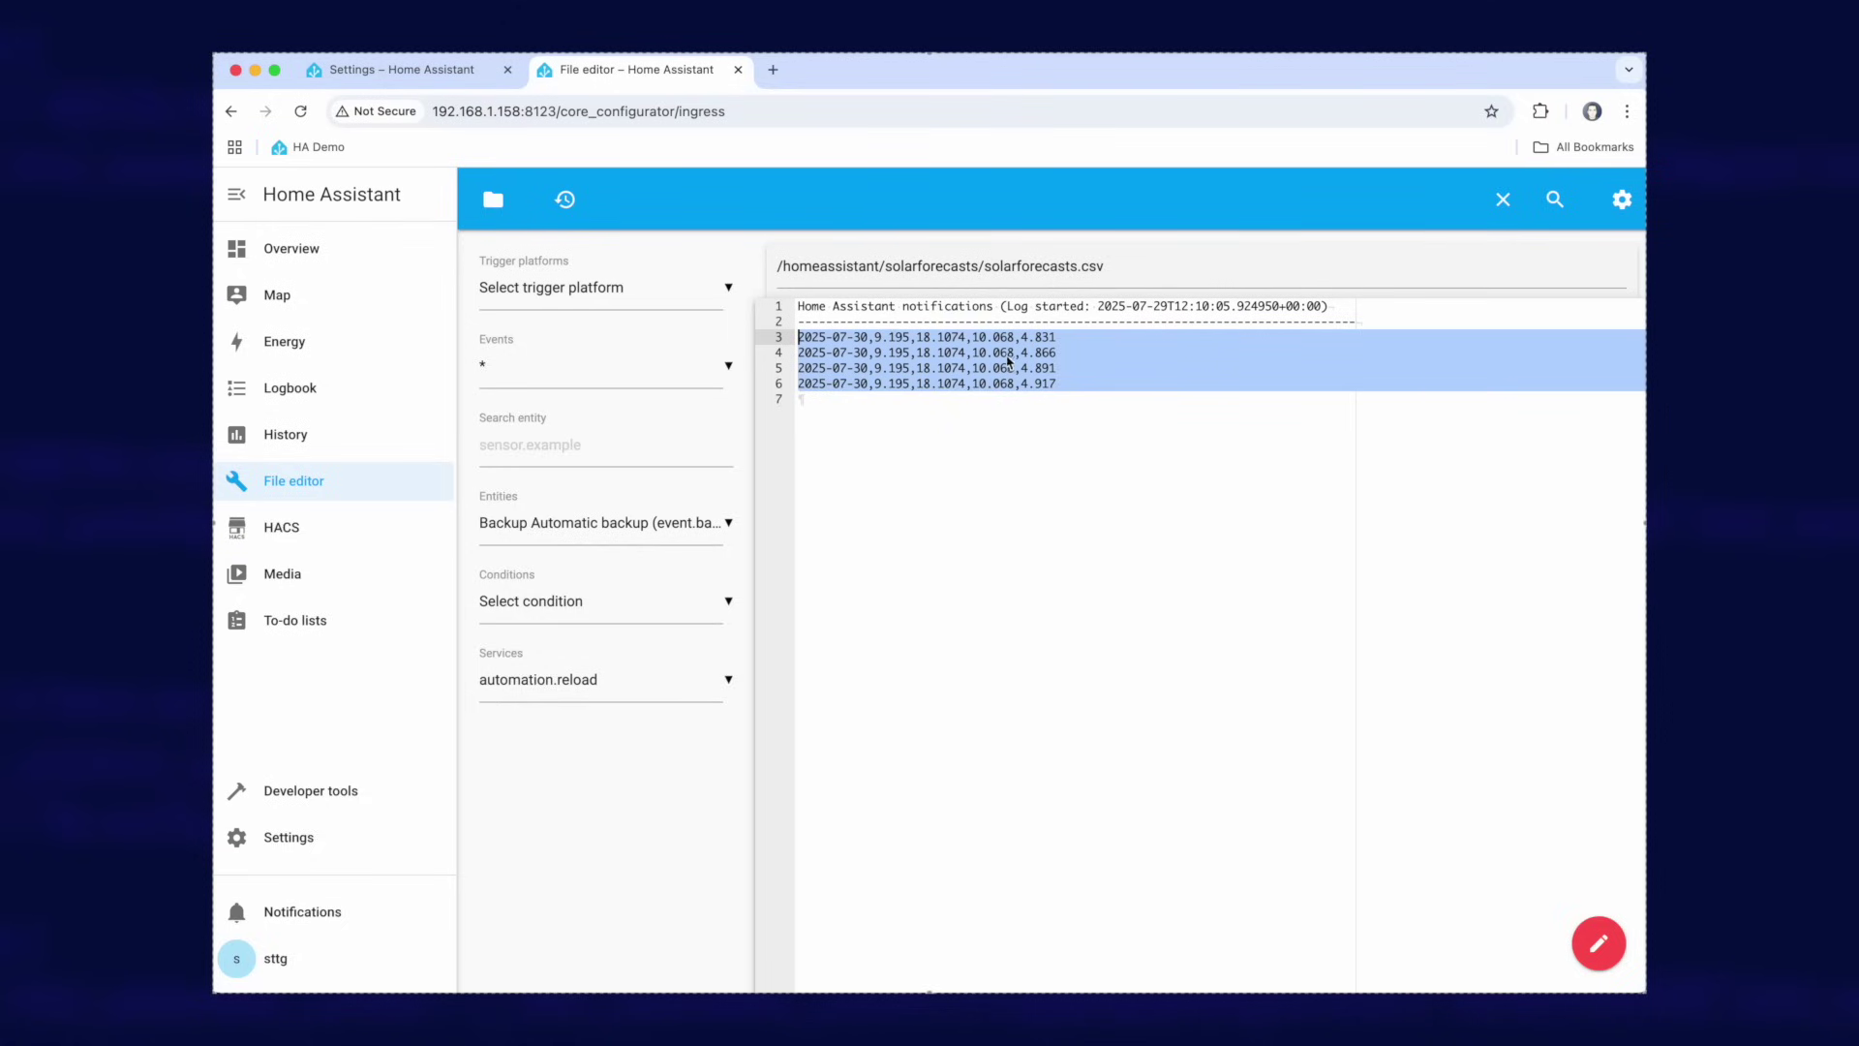
- Return to the Overview dashboard and review the RMSE helper values, with Solar PV Energy Today at 5.00 kWh
click(423, 74)
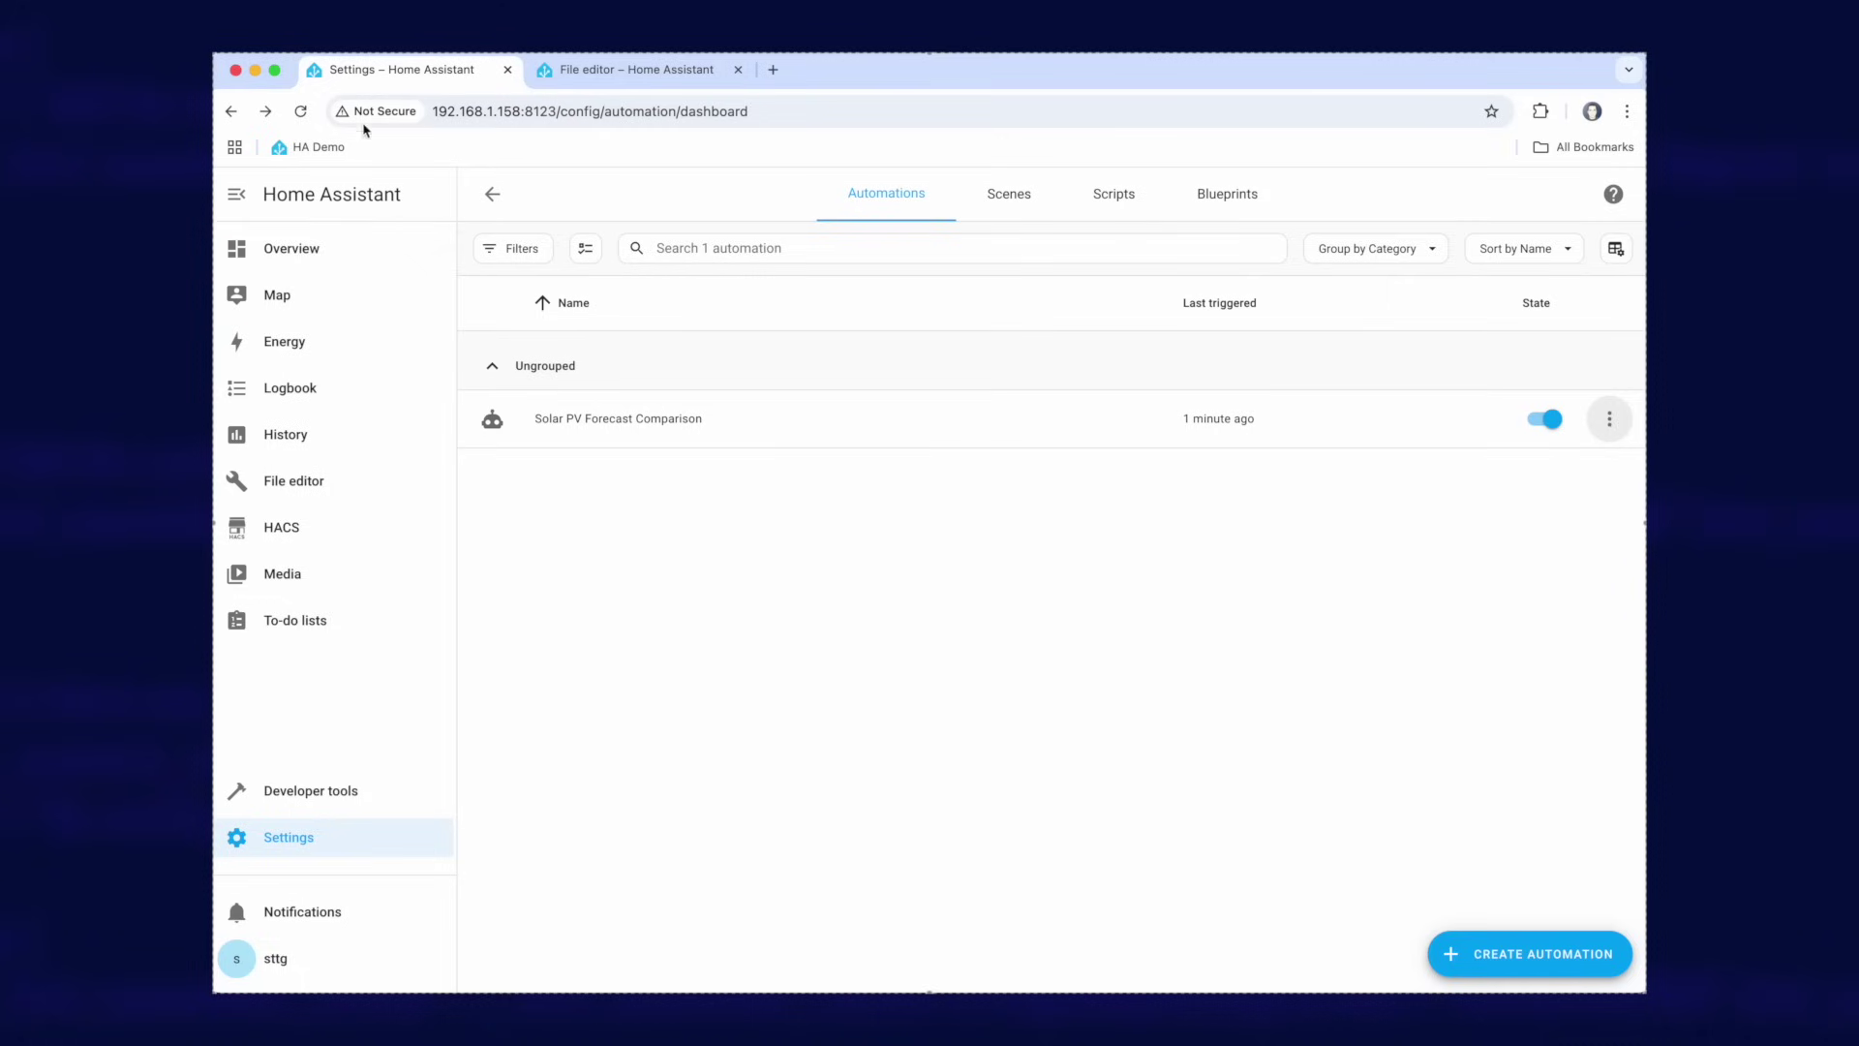
click(291, 249)
drag(1225, 345, 739, 336)
click(726, 381)
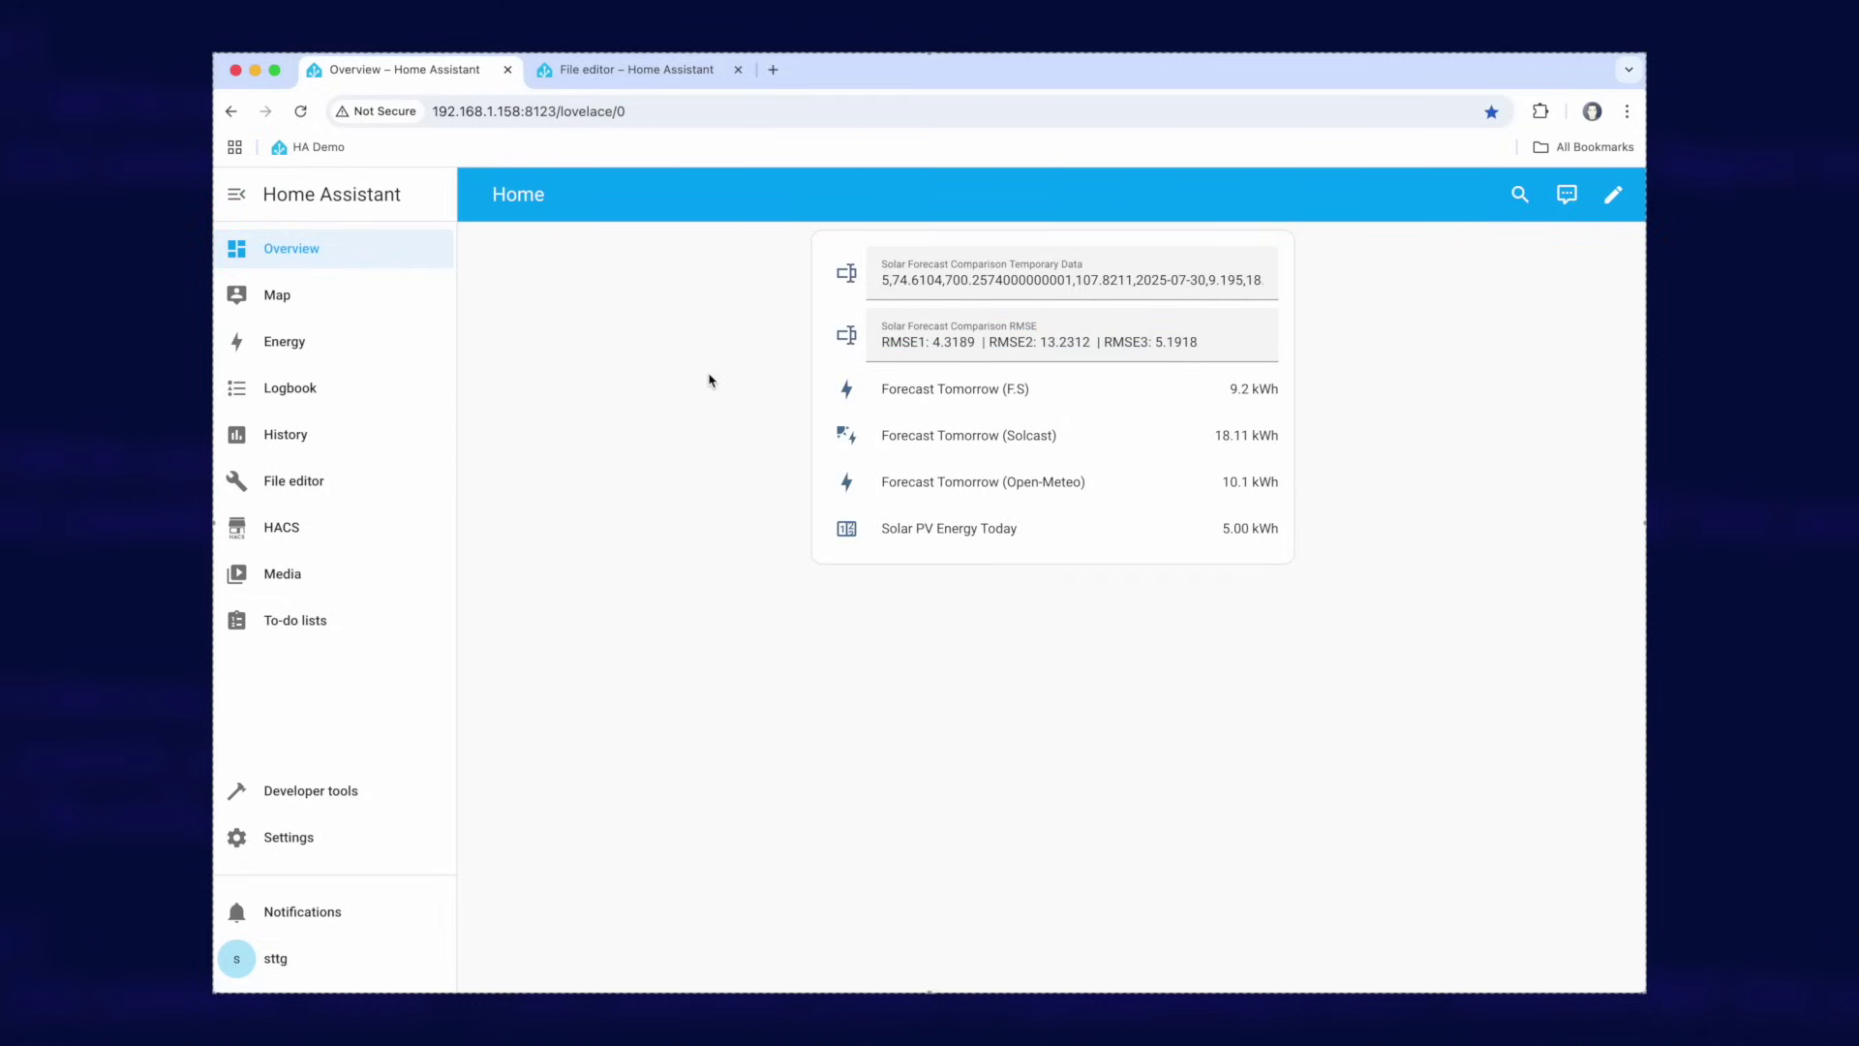